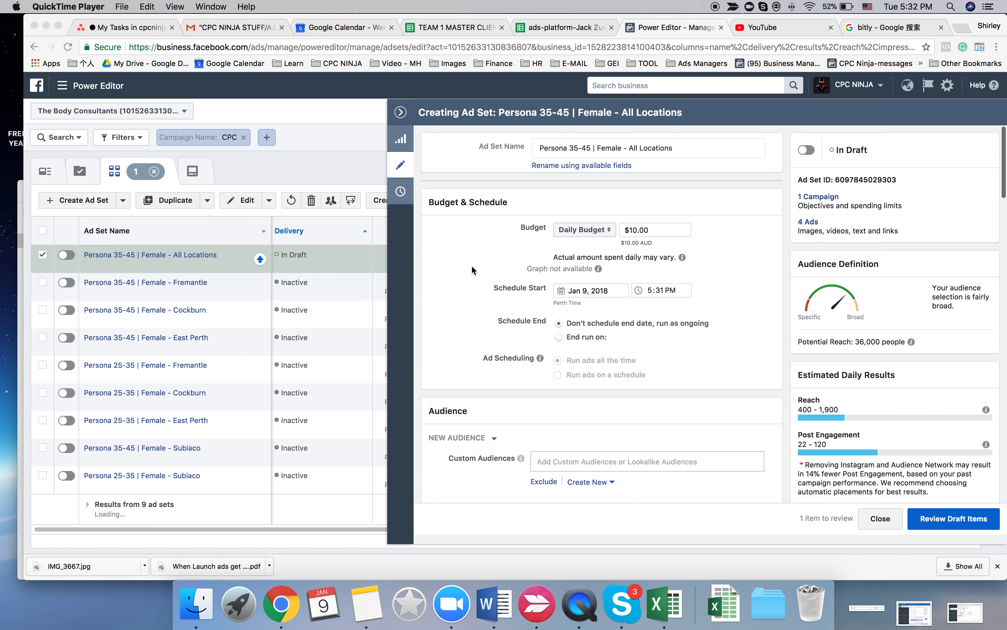
- Review the audience settings and the full list of included locations in the Persona 35-45 | Female - All Locations ad set
{"action": "scroll", "coordinate": [471, 266], "scroll_direction": "down", "scroll_amount": 10}
{"action": "scroll", "coordinate": [471, 266], "scroll_direction": "down", "scroll_amount": 3}
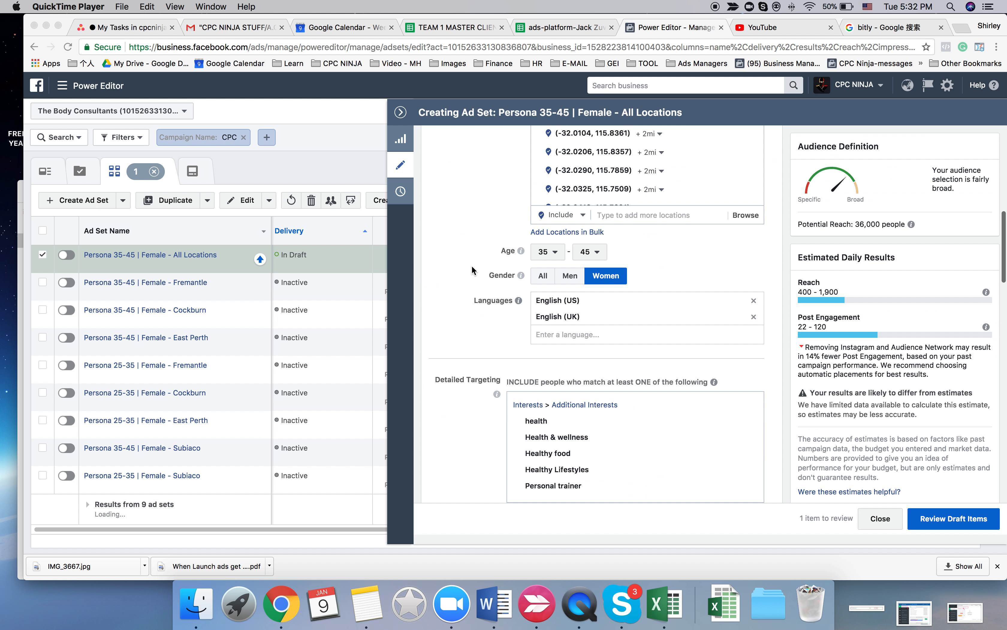
{"action": "scroll", "coordinate": [471, 265], "scroll_direction": "down", "scroll_amount": 8}
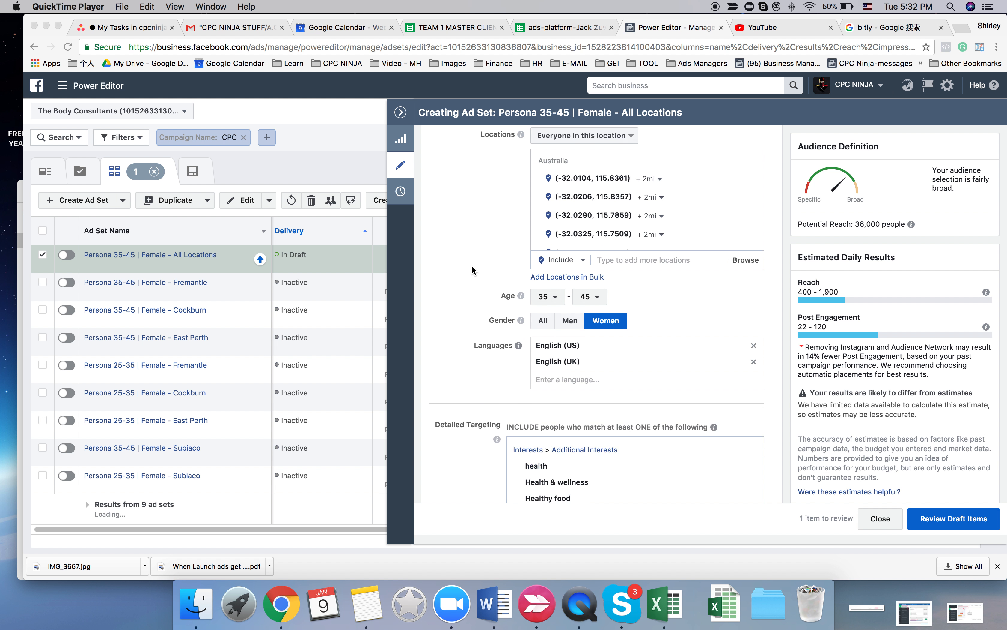
{"action": "scroll", "coordinate": [471, 266], "scroll_direction": "up", "scroll_amount": 8}
{"action": "left_click", "coordinate": [709, 253]}
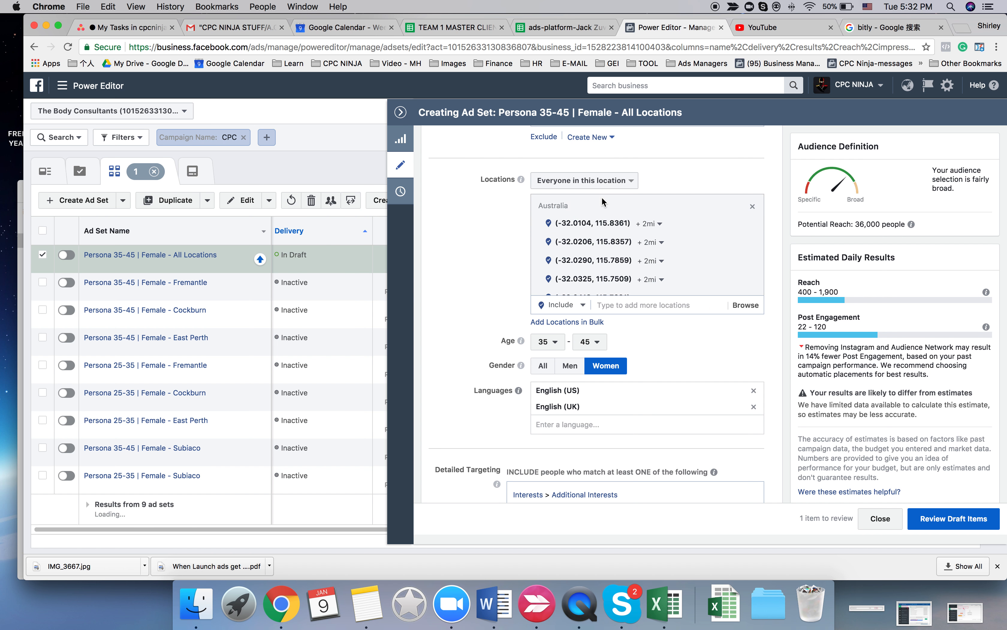
{"action": "scroll", "coordinate": [604, 234], "scroll_direction": "up", "scroll_amount": 3}
{"action": "scroll", "coordinate": [607, 235], "scroll_direction": "down", "scroll_amount": 1}
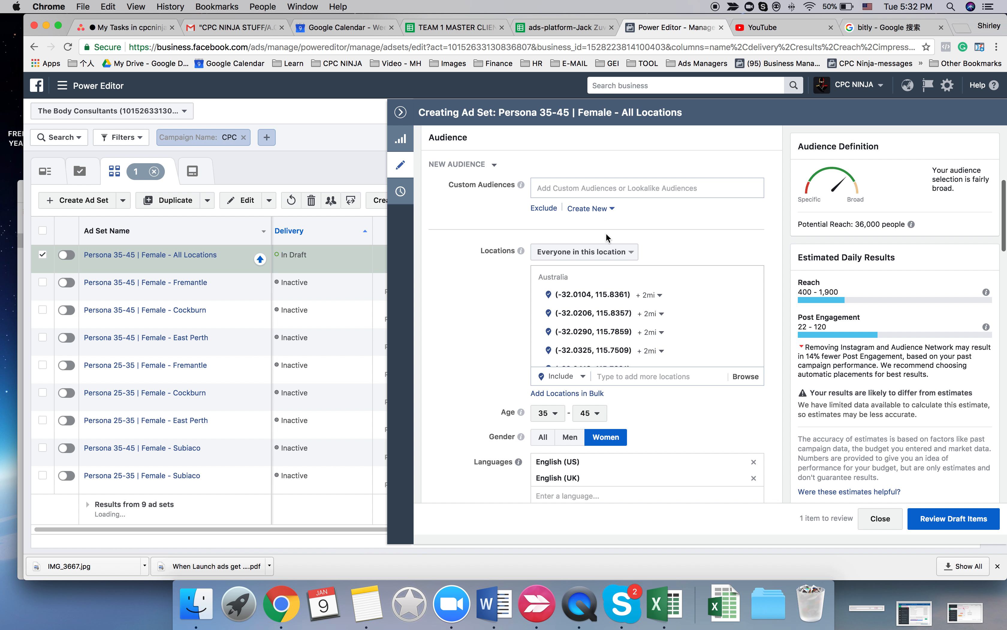
{"action": "left_click", "coordinate": [613, 370]}
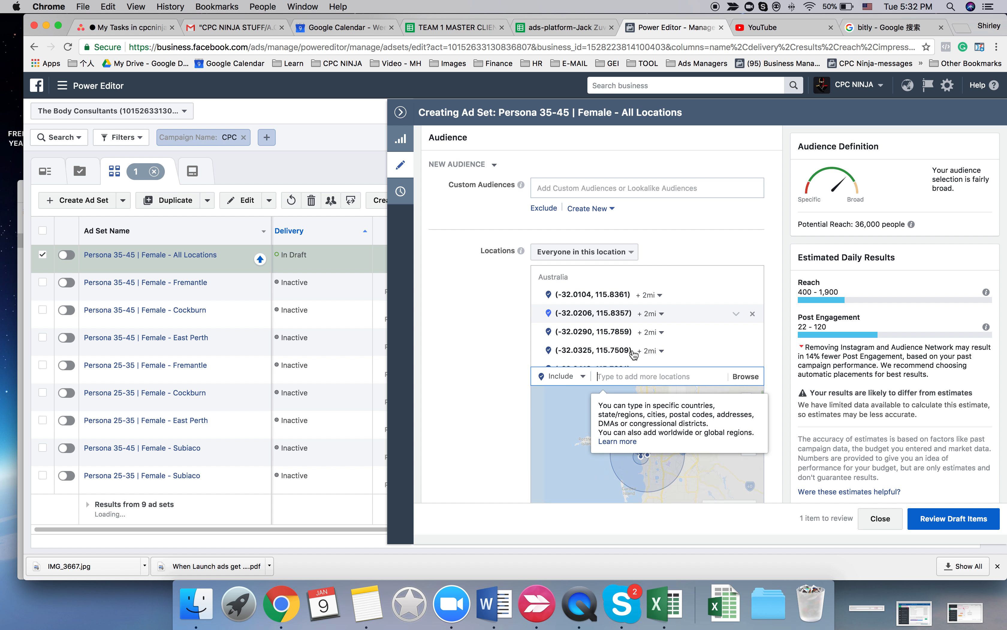
{"action": "scroll", "coordinate": [663, 321], "scroll_direction": "down", "scroll_amount": 5}
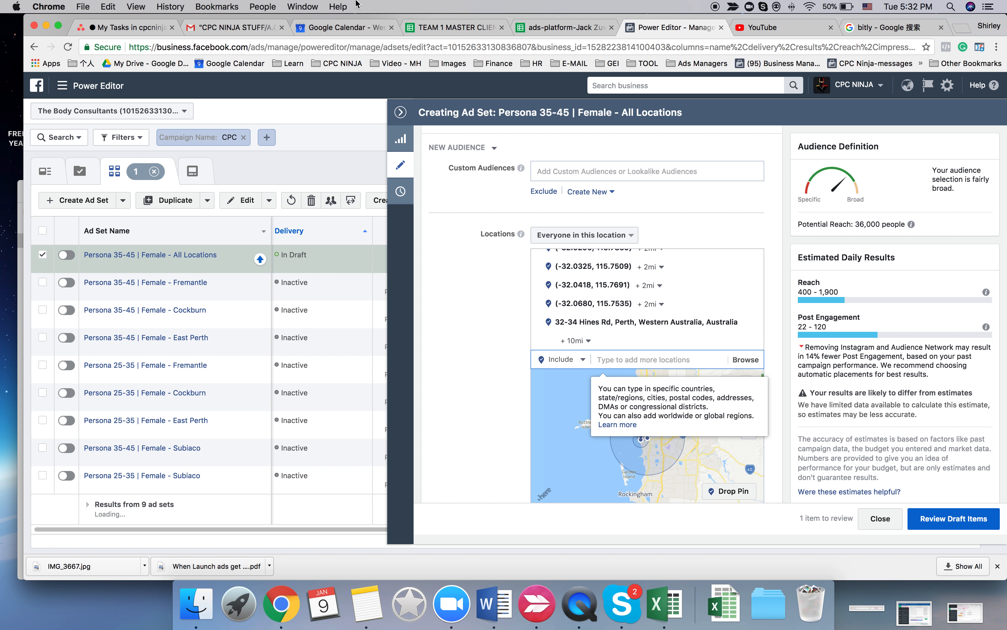
{"action": "left_click", "coordinate": [554, 29]}
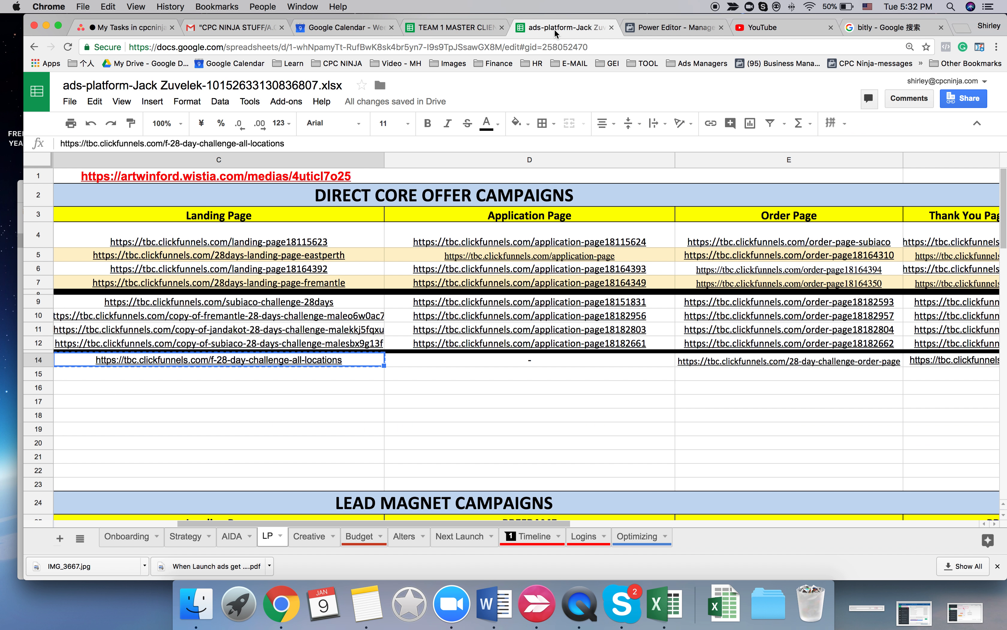
{"action": "left_click", "coordinate": [461, 29]}
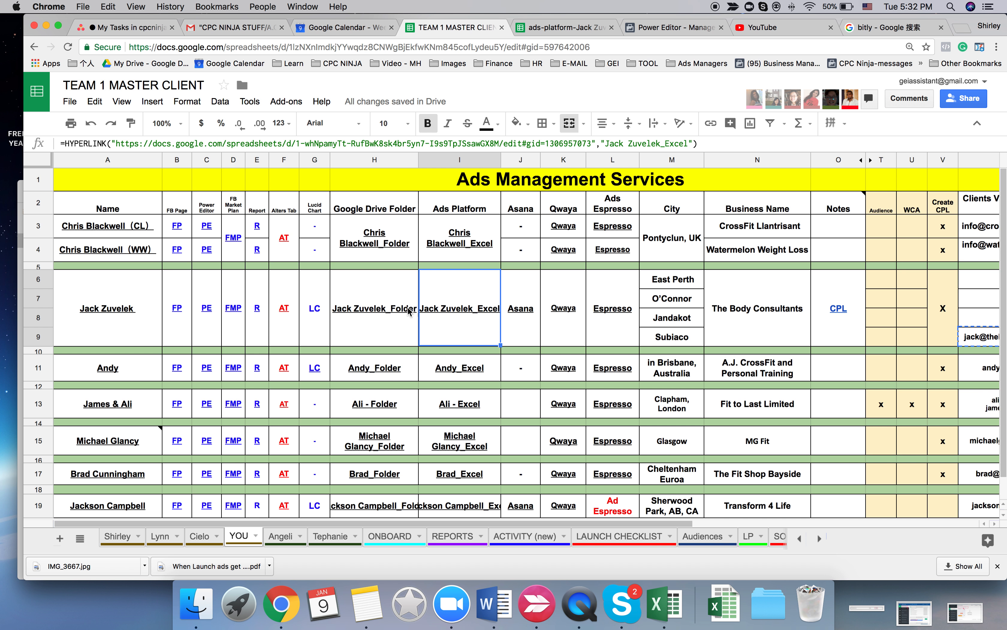
{"action": "left_click", "coordinate": [235, 306]}
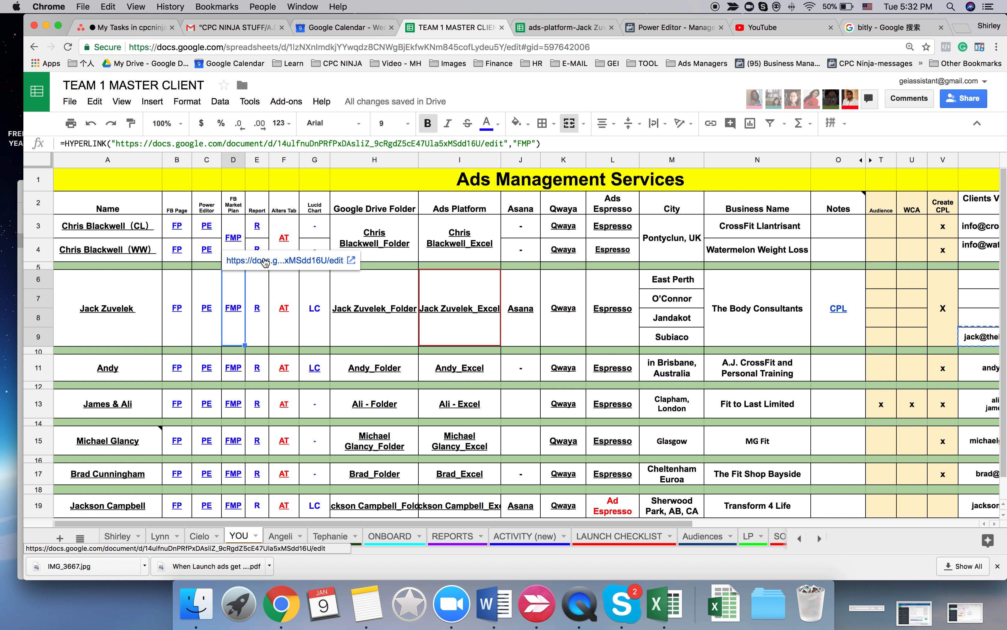
{"action": "left_click", "coordinate": [263, 262]}
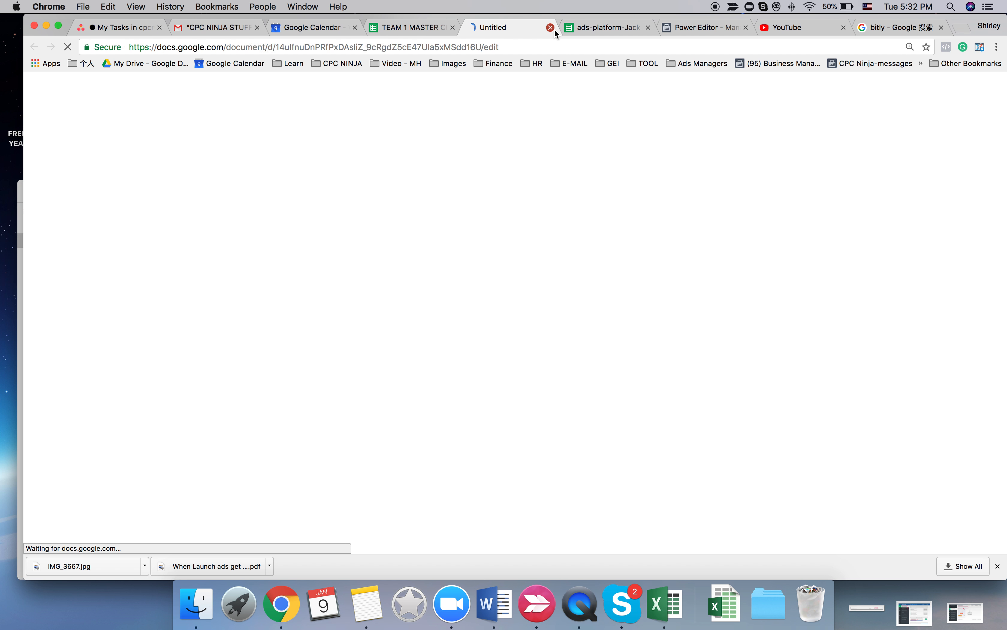
{"action": "left_click", "coordinate": [553, 28]}
{"action": "left_click", "coordinate": [611, 29]}
{"action": "left_click", "coordinate": [518, 29]}
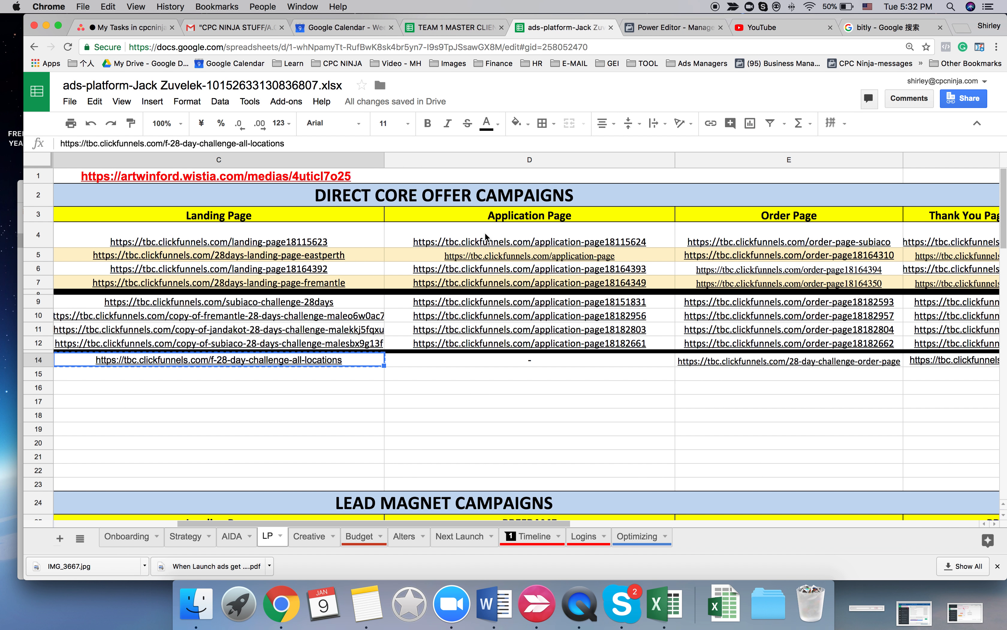
- Open the all-locations landing page linked in row 14 of the ads-platform spreadsheet and find the branch addresses
{"action": "left_click", "coordinate": [237, 361]}
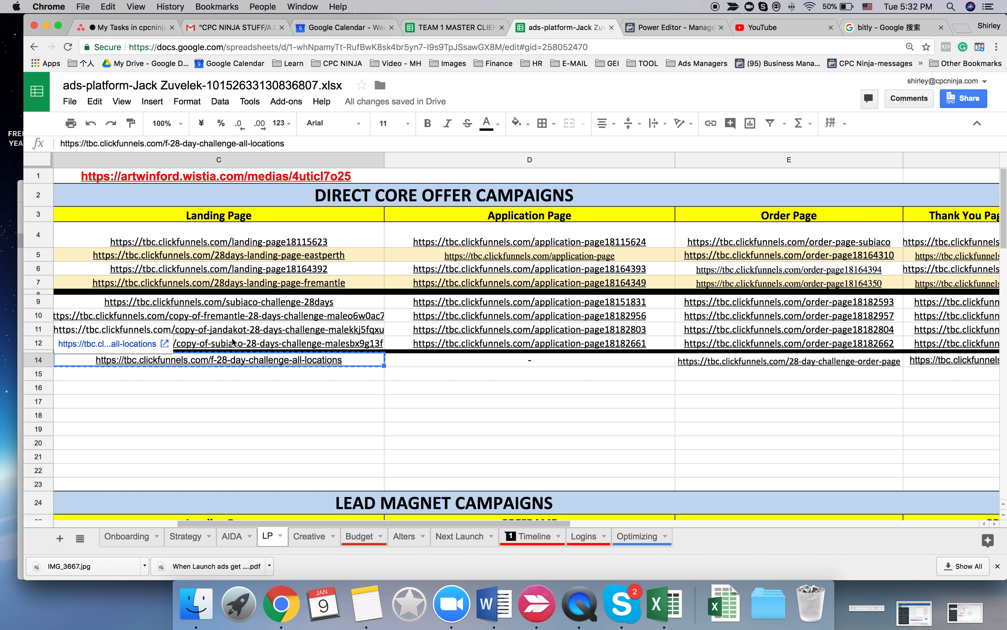
{"action": "left_click", "coordinate": [154, 344]}
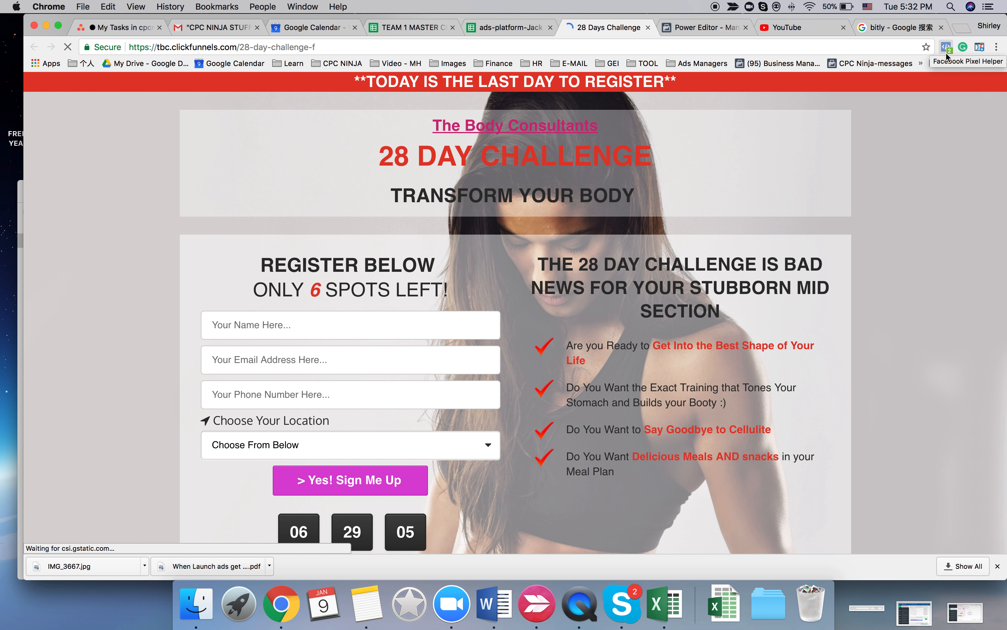
{"action": "scroll", "coordinate": [372, 430], "scroll_direction": "down", "scroll_amount": 20}
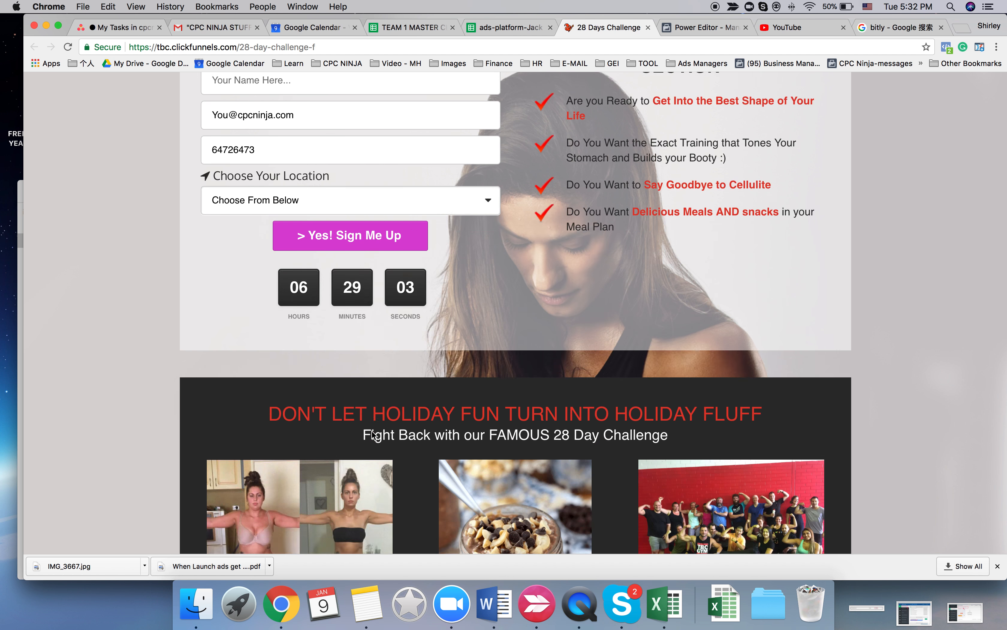
{"action": "scroll", "coordinate": [372, 434], "scroll_direction": "down", "scroll_amount": 3}
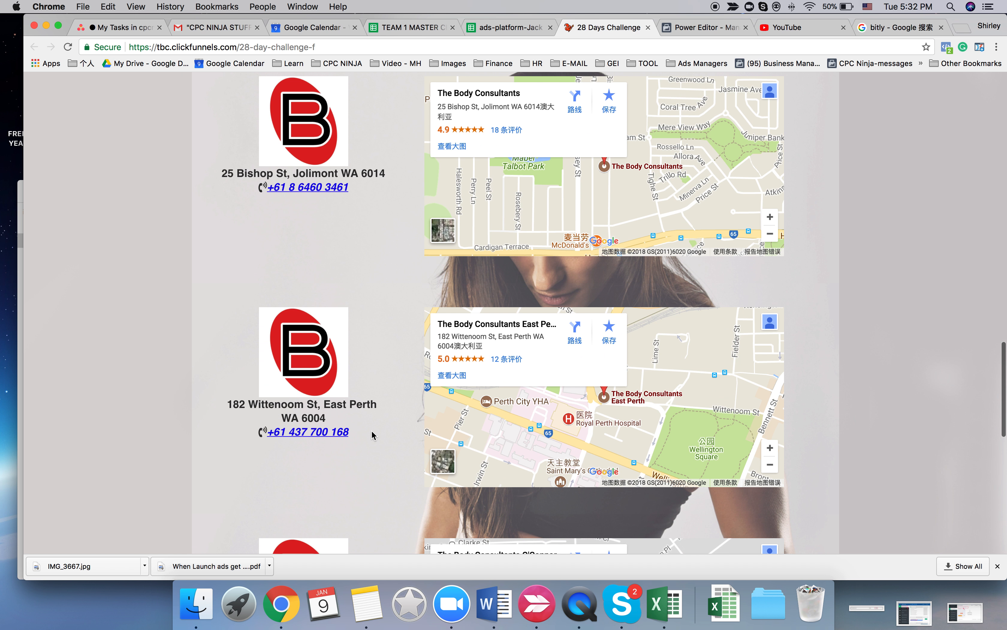
- Add the Jolimont branch's address from the landing page to the ad set's included locations, using the suggested Perth address
{"action": "left_click_drag", "start_coordinate": [395, 178], "coordinate": [223, 174]}
{"action": "key", "text": "super+c"}
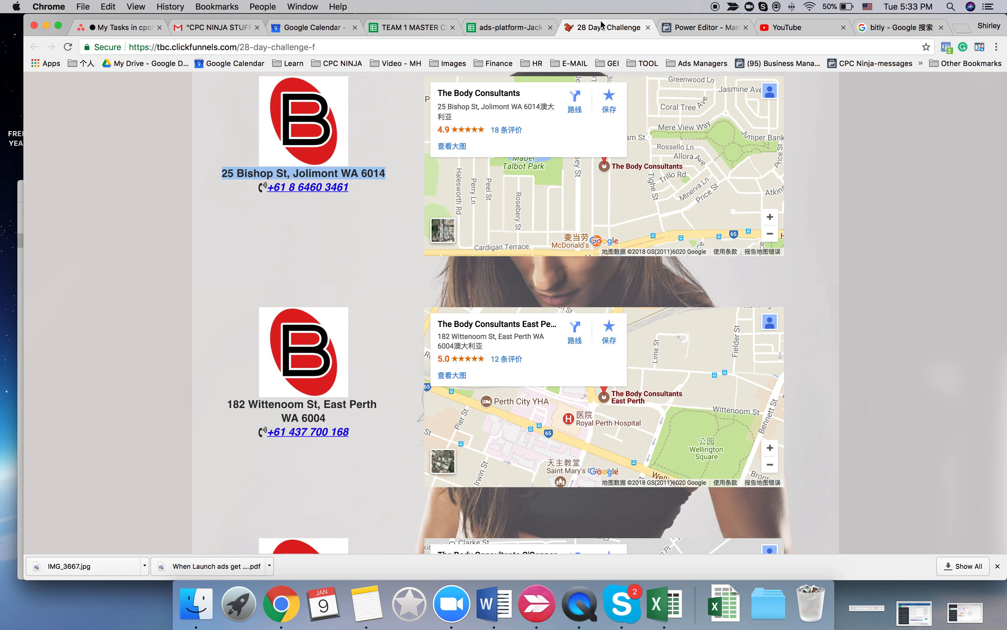
{"action": "left_click", "coordinate": [679, 27]}
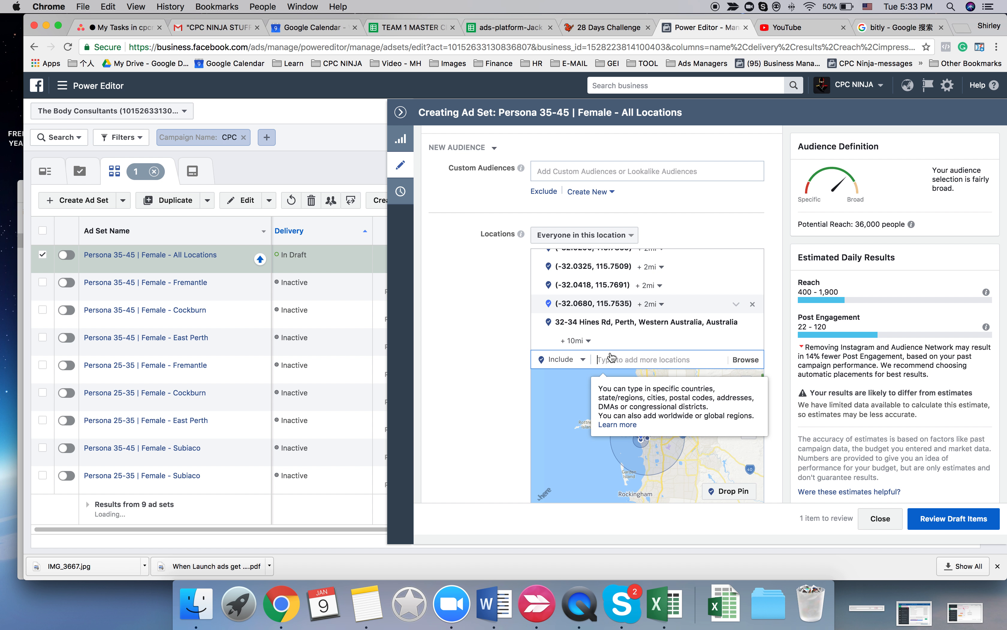
{"action": "key", "text": "super+v"}
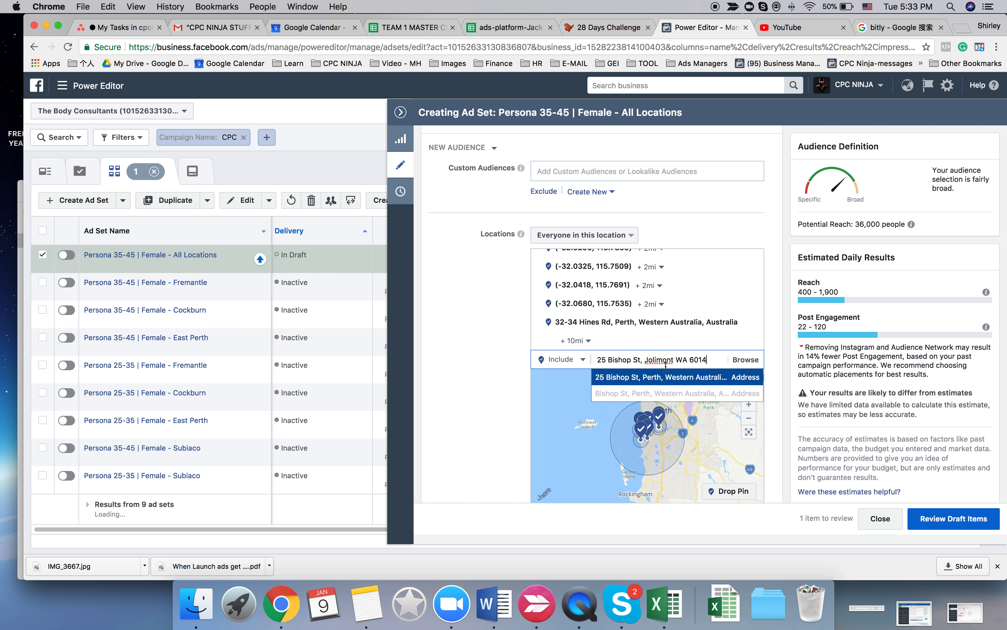
{"action": "left_click", "coordinate": [665, 376]}
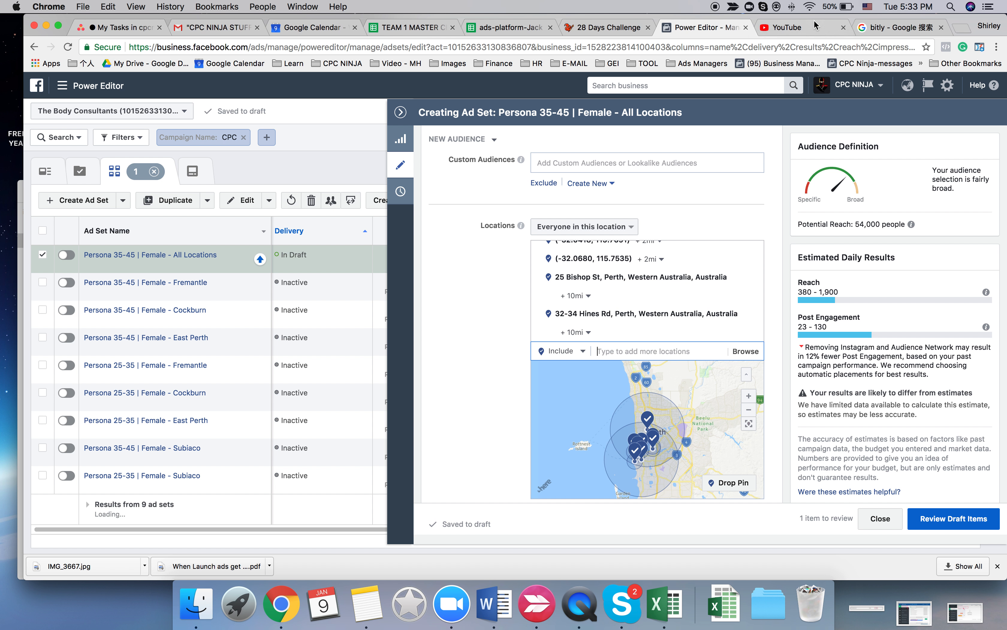
- Copy the East Perth branch's address from the landing page and include the suggested matching street as an ad set location
{"action": "left_click", "coordinate": [608, 27]}
{"action": "left_click_drag", "start_coordinate": [227, 406], "coordinate": [328, 417]}
{"action": "key", "text": "super+c"}
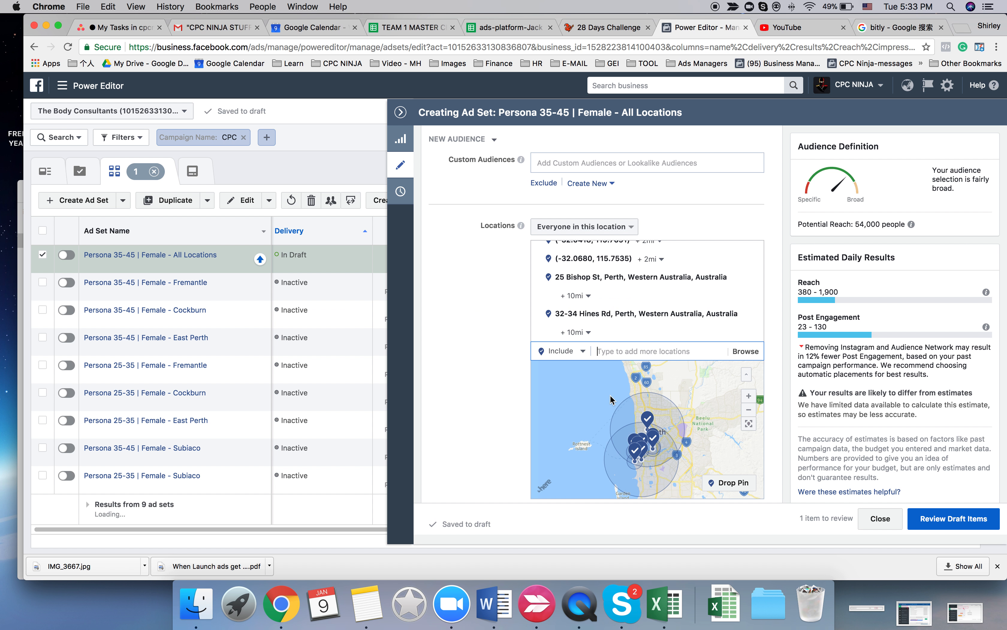
{"action": "left_click", "coordinate": [704, 27]}
{"action": "key", "text": "super+v"}
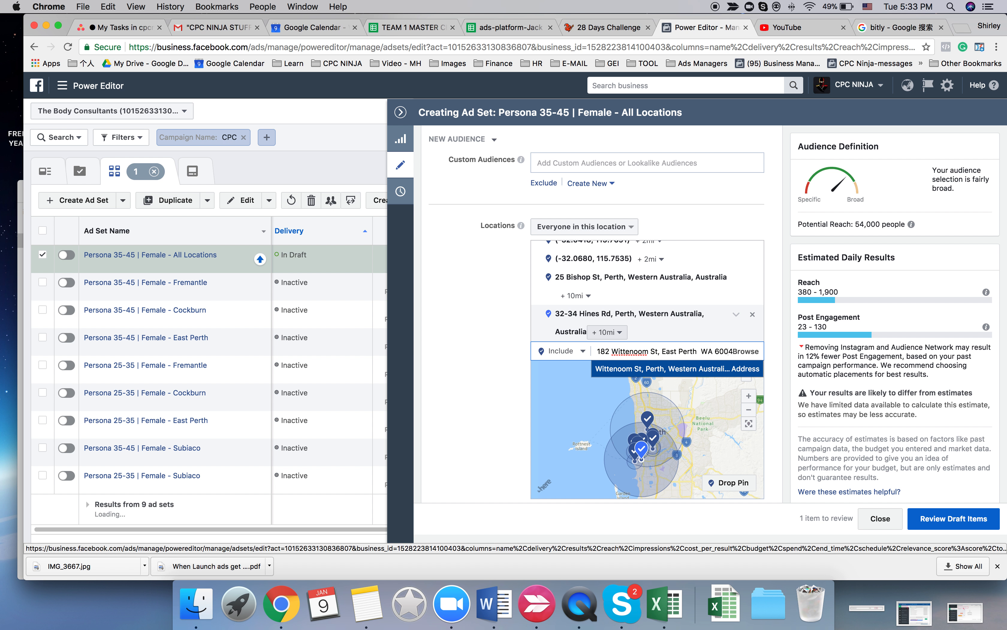
{"action": "key", "text": "Return"}
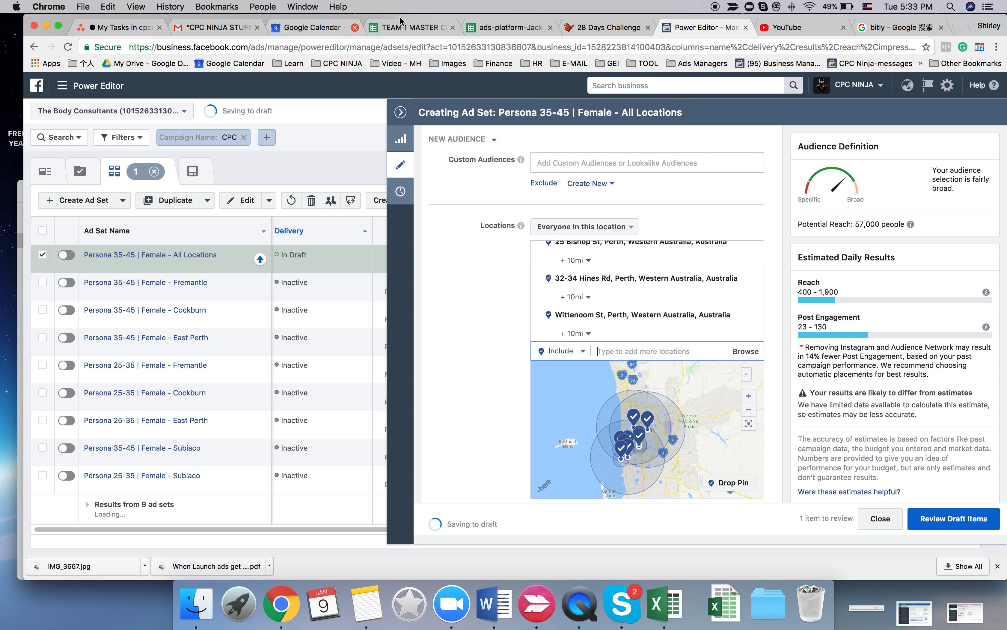
- Try to add the O'Connor branch's address from the landing page to the ad set's included locations
{"action": "left_click", "coordinate": [609, 28]}
{"action": "scroll", "coordinate": [304, 328], "scroll_direction": "down", "scroll_amount": 5}
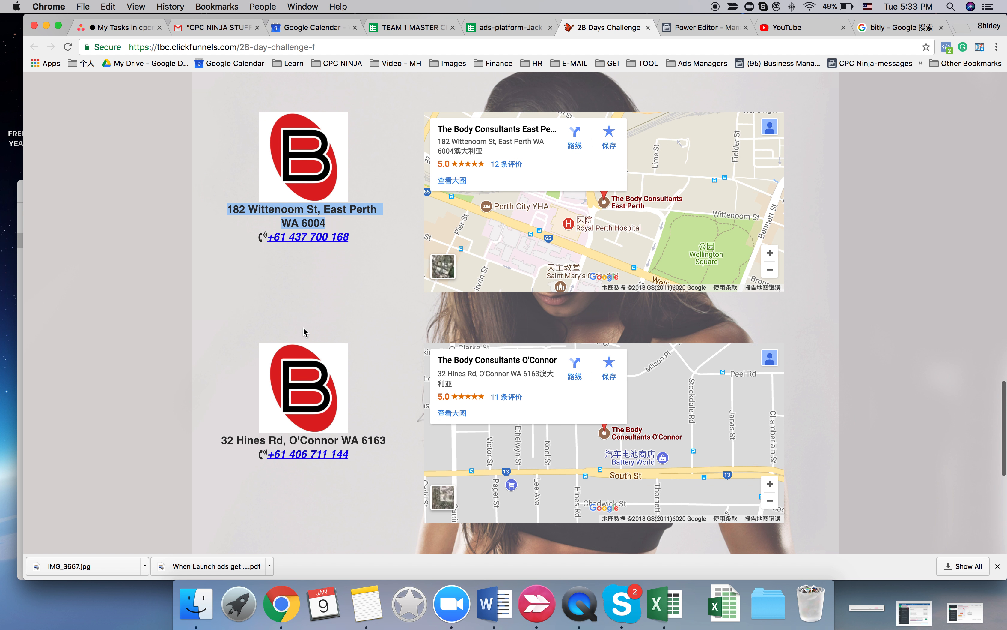
{"action": "left_click_drag", "start_coordinate": [386, 376], "coordinate": [235, 371]}
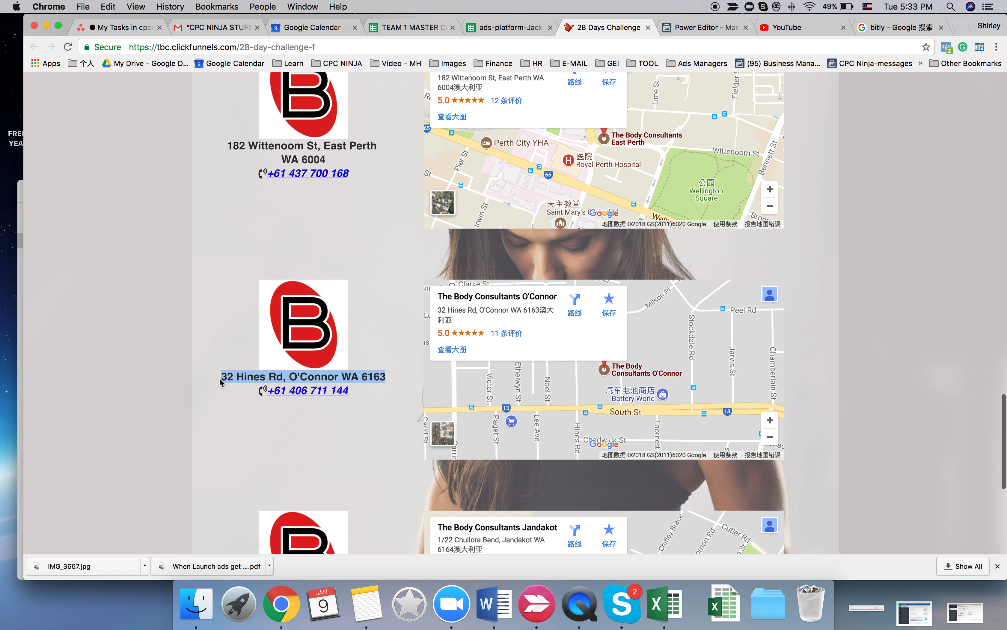
{"action": "key", "text": "super+c"}
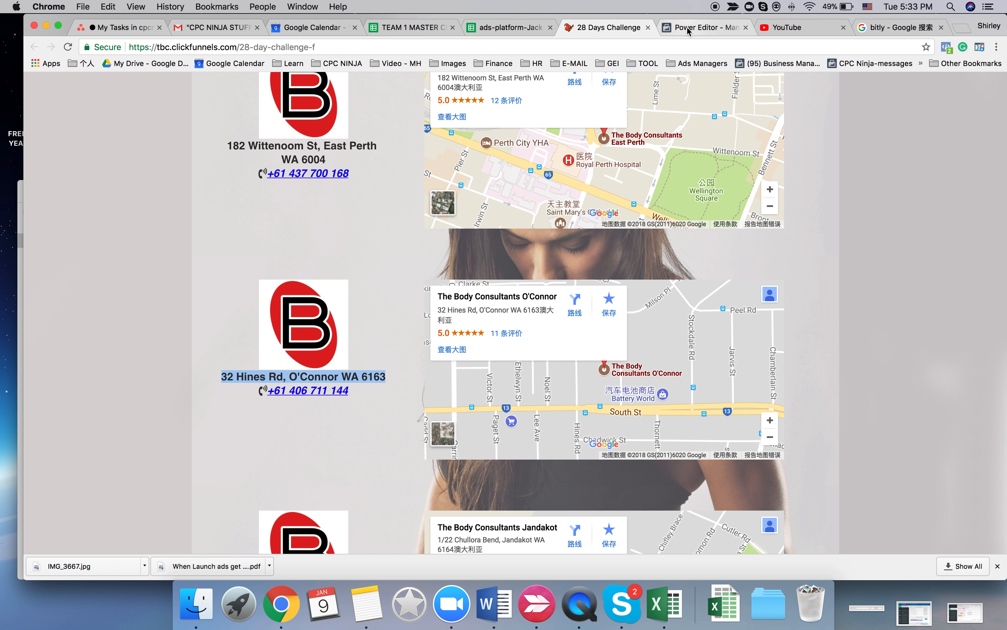
{"action": "left_click", "coordinate": [704, 27]}
{"action": "key", "text": "super+v"}
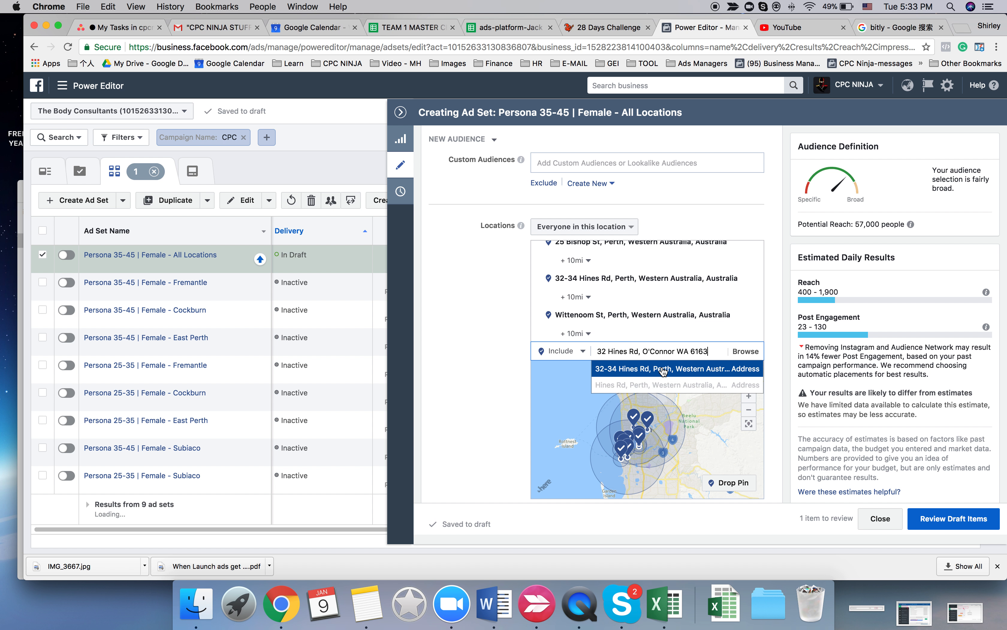
{"action": "left_click", "coordinate": [663, 369]}
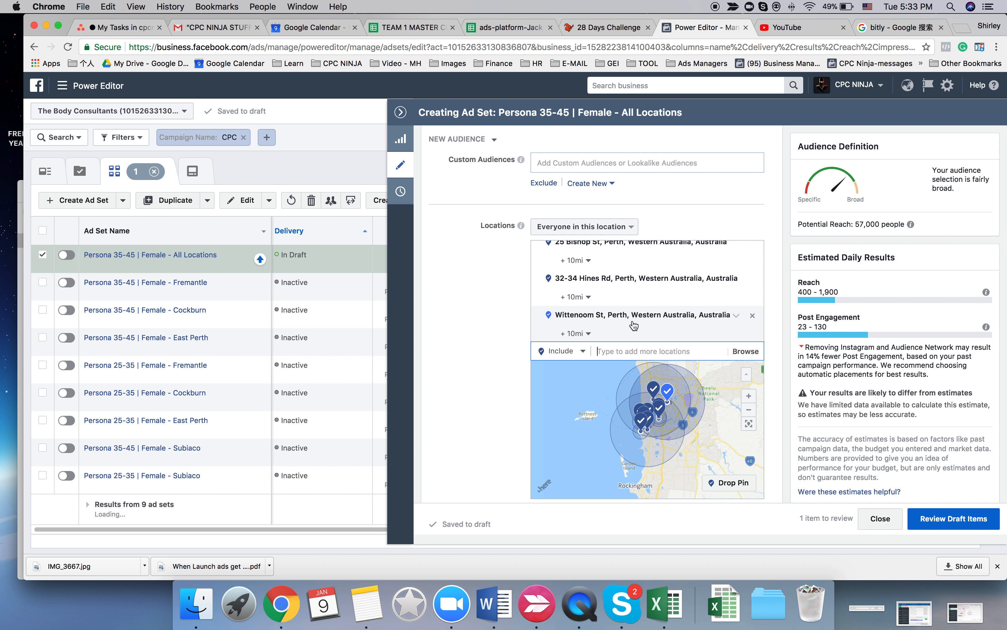
- Check which branch addresses are in the ad set's location list and how their radii cover the map
{"action": "scroll", "coordinate": [633, 325], "scroll_direction": "up", "scroll_amount": 5}
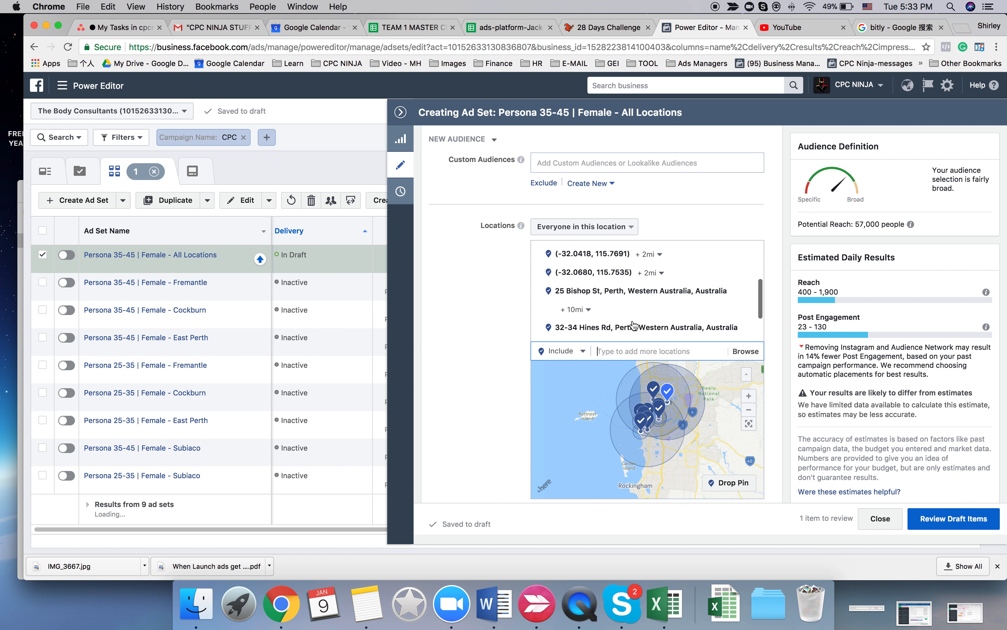
{"action": "scroll", "coordinate": [633, 321], "scroll_direction": "down", "scroll_amount": 6}
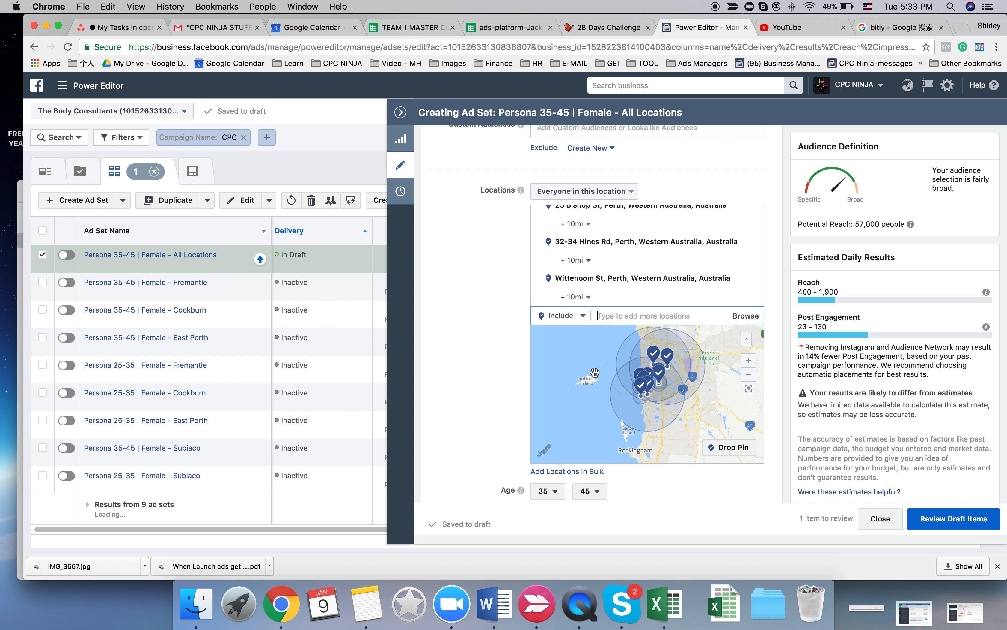
{"action": "scroll", "coordinate": [488, 356], "scroll_direction": "up", "scroll_amount": 1}
{"action": "scroll", "coordinate": [488, 356], "scroll_direction": "up", "scroll_amount": 1}
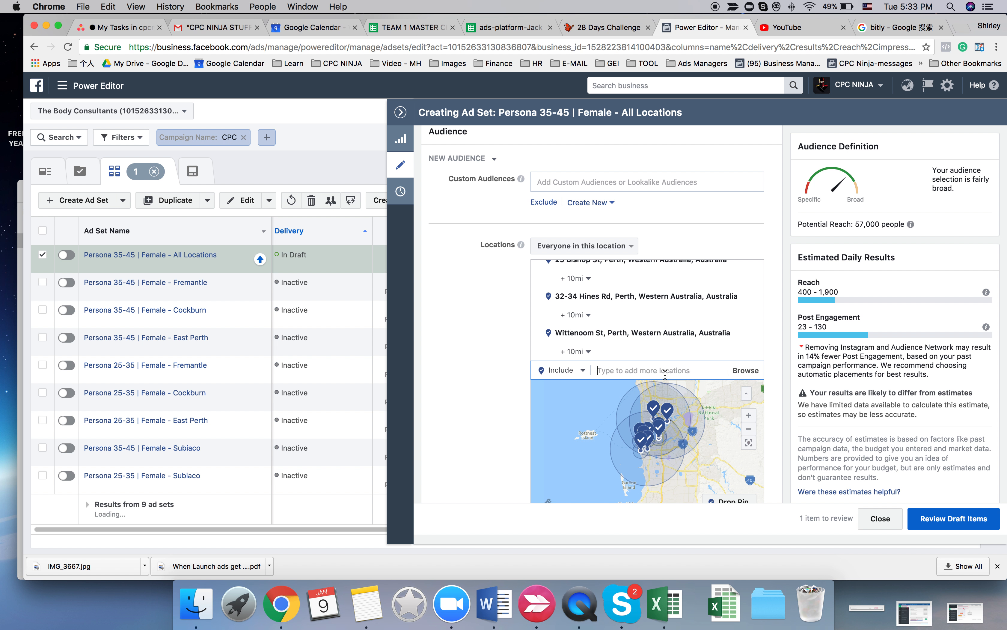
{"action": "scroll", "coordinate": [651, 347], "scroll_direction": "up", "scroll_amount": 2}
{"action": "scroll", "coordinate": [656, 342], "scroll_direction": "down", "scroll_amount": 1}
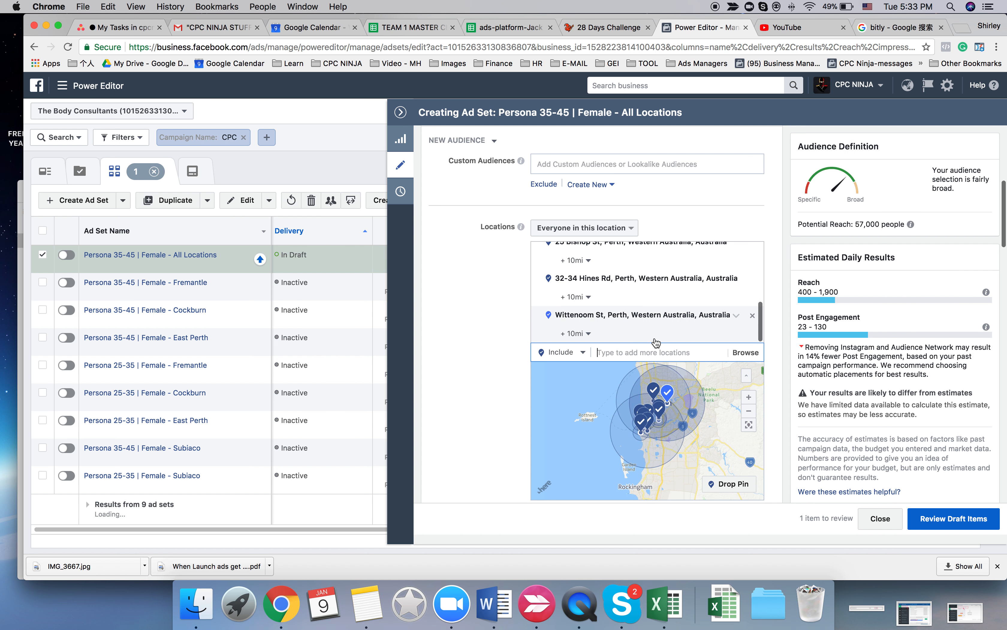
{"action": "scroll", "coordinate": [656, 342], "scroll_direction": "up", "scroll_amount": 2}
{"action": "scroll", "coordinate": [656, 342], "scroll_direction": "down", "scroll_amount": 2}
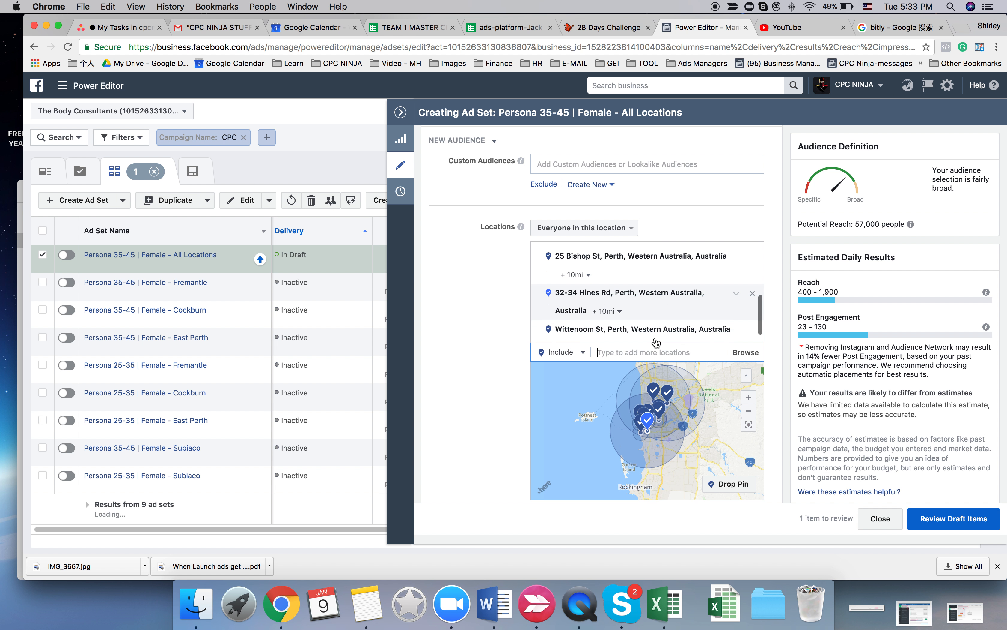
- Add the Jandakot branch's address from the landing page to the ad set's included locations and check the map coverage
{"action": "left_click", "coordinate": [602, 28]}
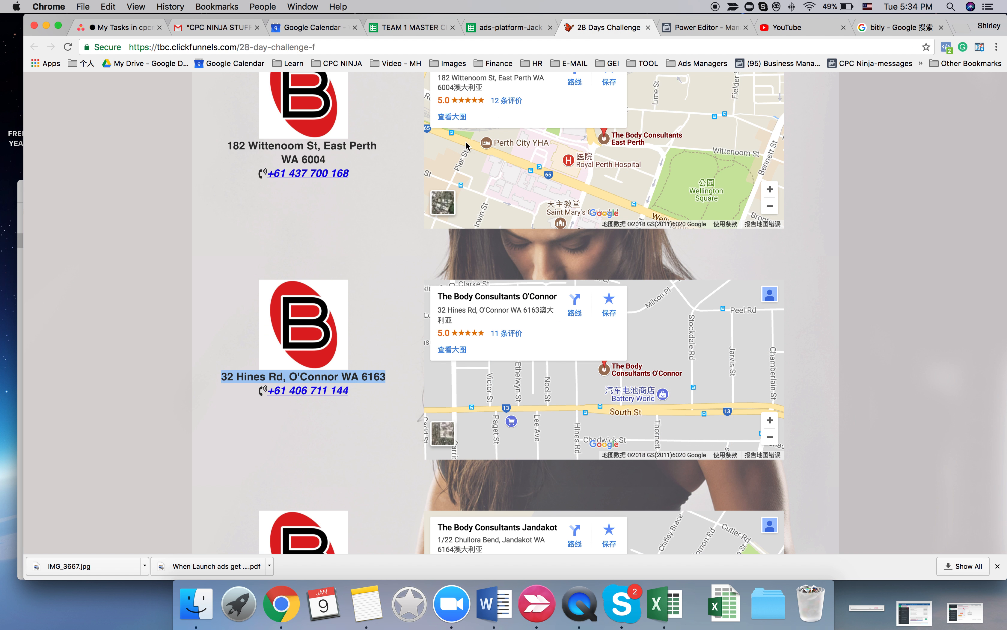
{"action": "scroll", "coordinate": [326, 341], "scroll_direction": "down", "scroll_amount": 3}
{"action": "left_click_drag", "start_coordinate": [344, 496], "coordinate": [227, 482]}
{"action": "key", "text": "super+c"}
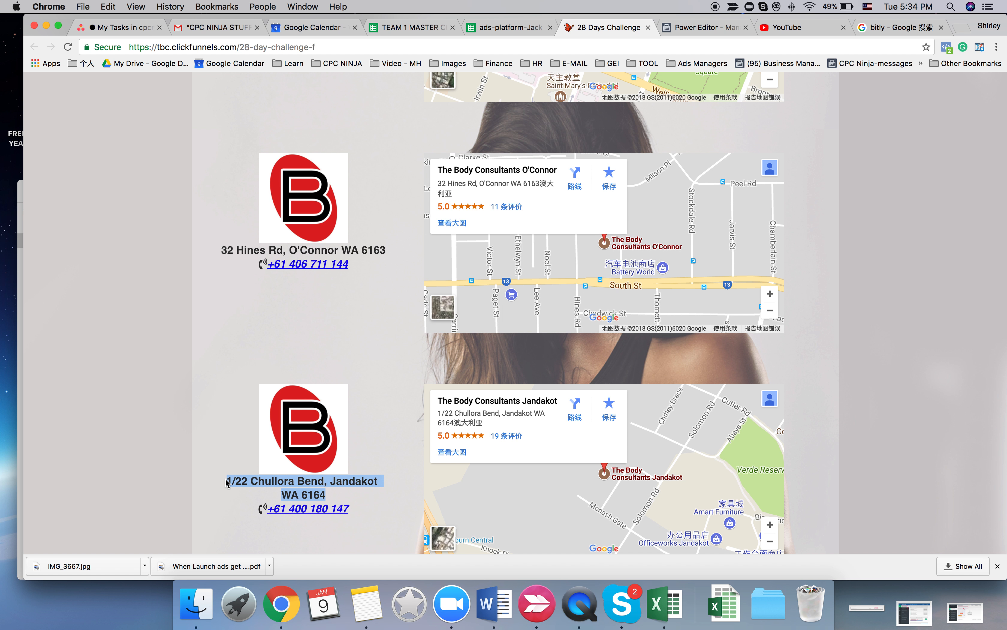
{"action": "left_click", "coordinate": [707, 27]}
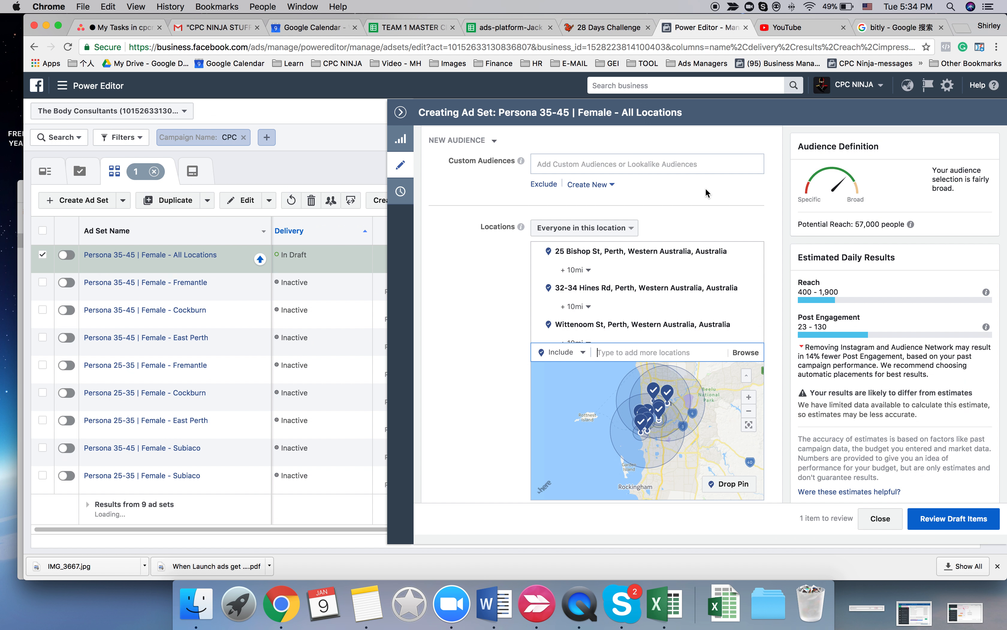
{"action": "key", "text": "super+v"}
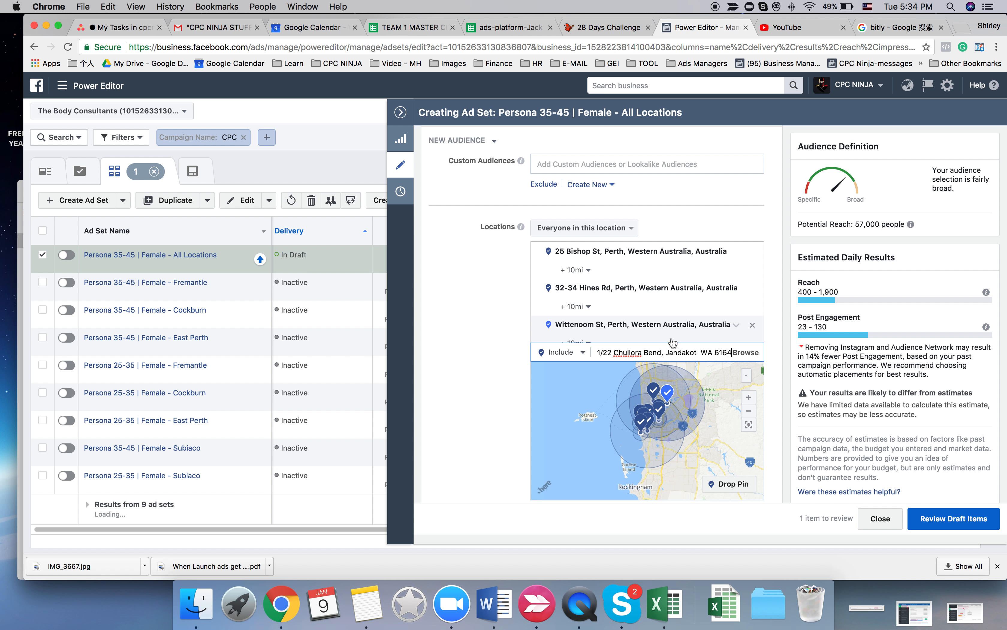
{"action": "key", "text": "Return"}
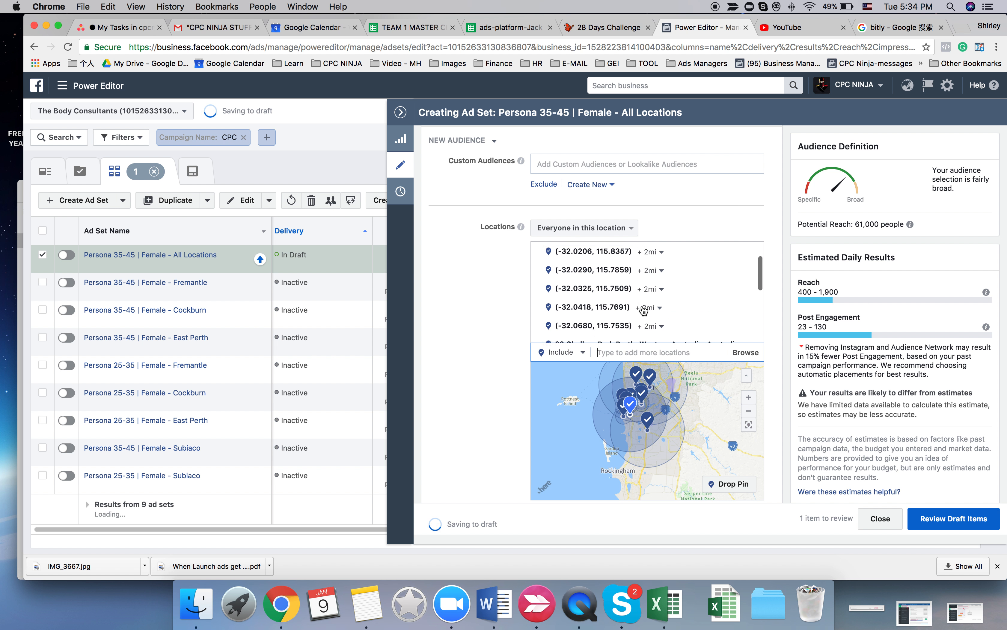
{"action": "scroll", "coordinate": [644, 311], "scroll_direction": "down", "scroll_amount": 2}
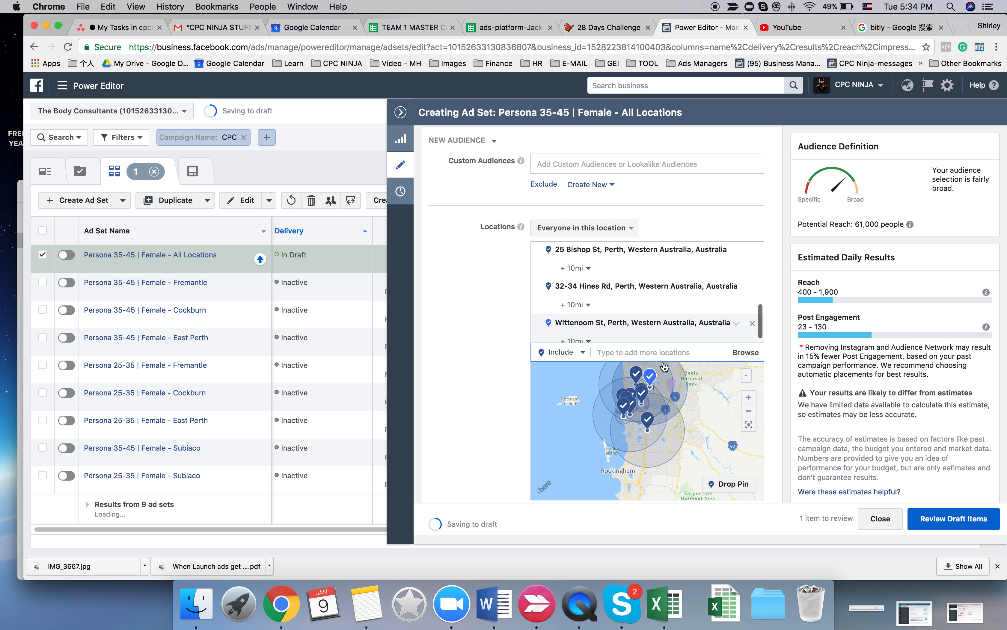
{"action": "scroll", "coordinate": [673, 391], "scroll_direction": "up", "scroll_amount": 2}
{"action": "scroll", "coordinate": [673, 392], "scroll_direction": "down", "scroll_amount": 3}
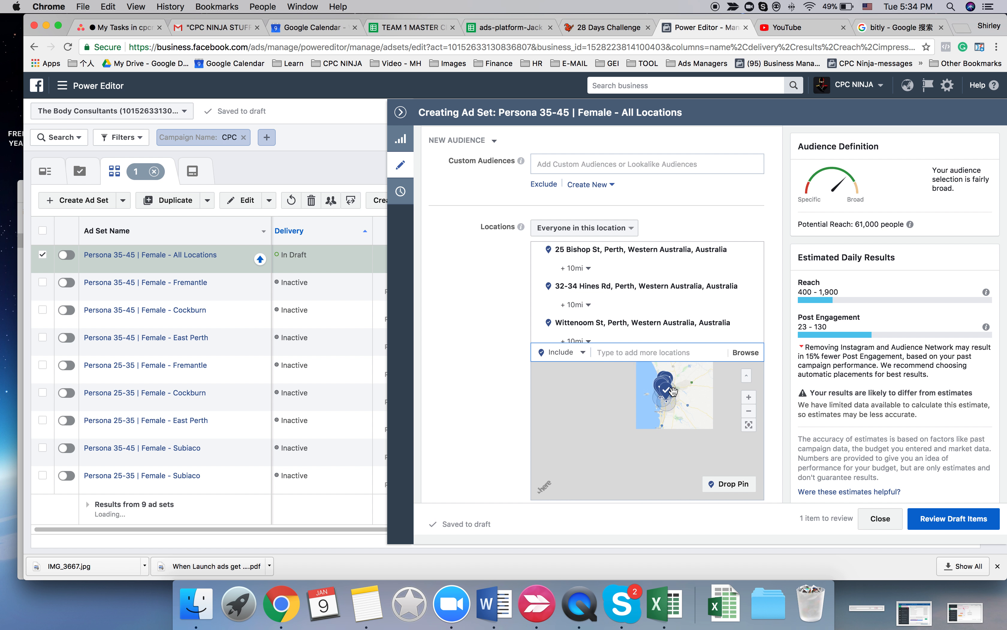
{"action": "scroll", "coordinate": [673, 391], "scroll_direction": "up", "scroll_amount": 2}
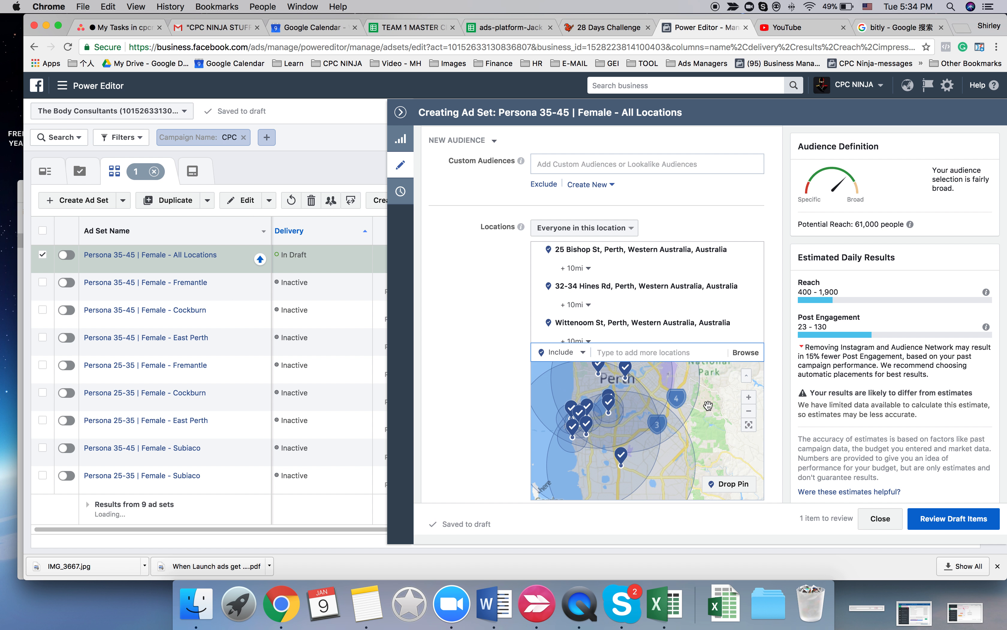
{"action": "left_click", "coordinate": [751, 414]}
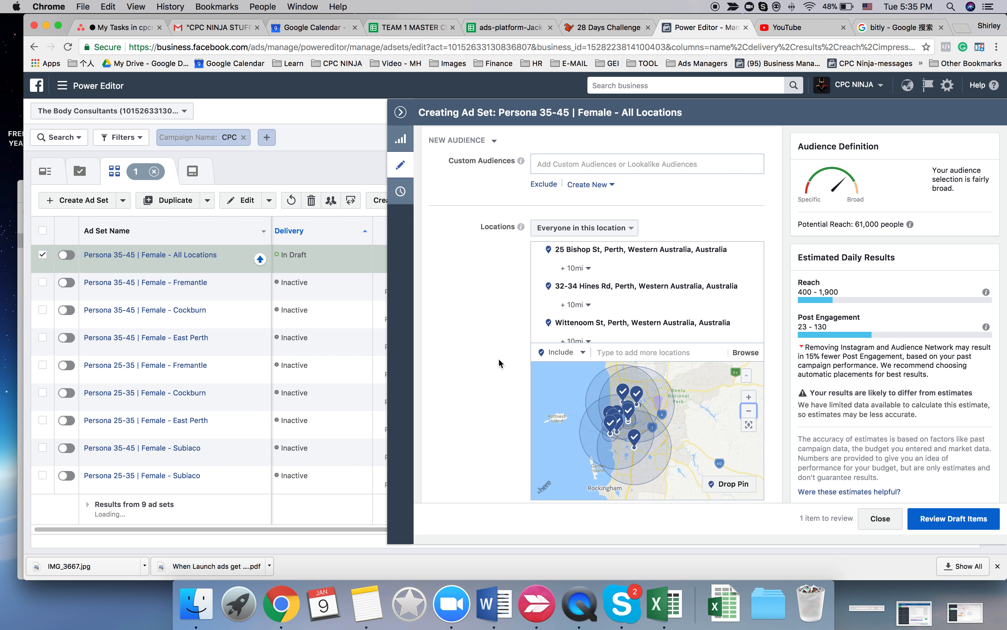
- Remove the whole Additional Interests group, including health, Healthy food and Personal trainer, from the ad set's detailed targeting
{"action": "scroll", "coordinate": [493, 355], "scroll_direction": "down", "scroll_amount": 5}
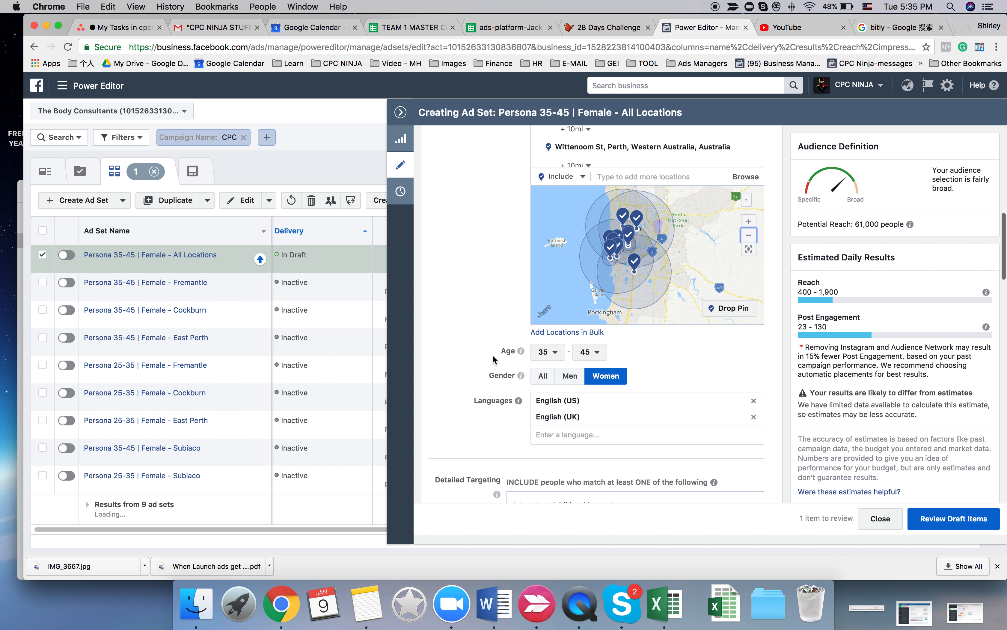
{"action": "scroll", "coordinate": [493, 354], "scroll_direction": "down", "scroll_amount": 4}
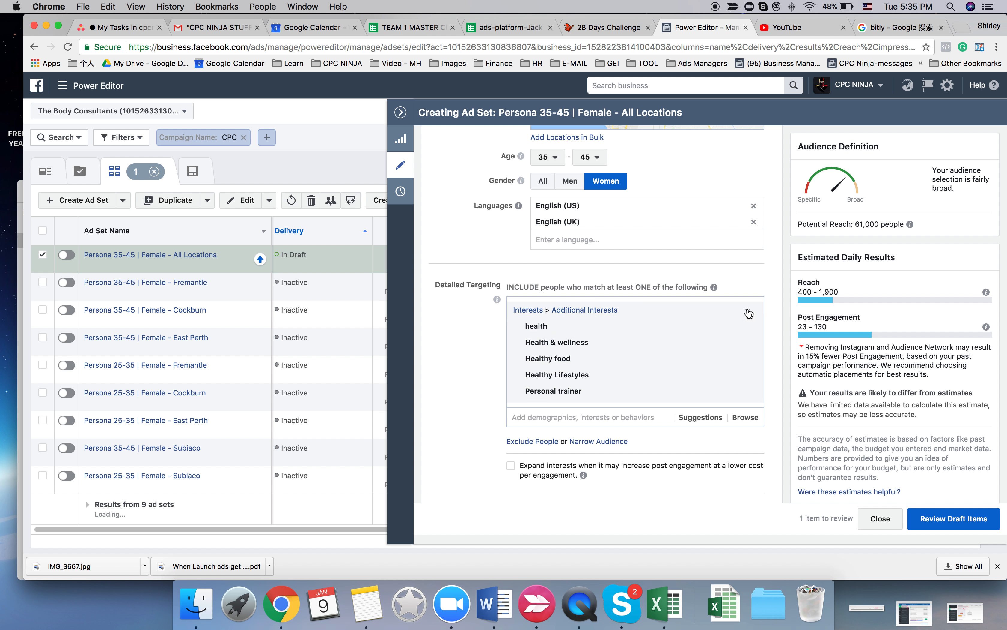
{"action": "left_click", "coordinate": [748, 315]}
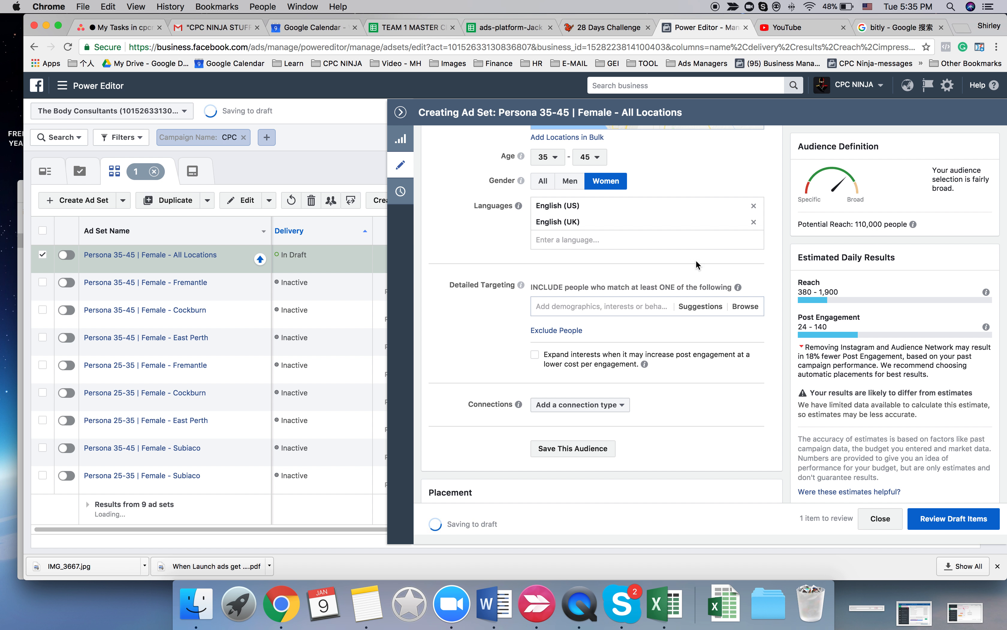
{"action": "scroll", "coordinate": [468, 268], "scroll_direction": "up", "scroll_amount": 3}
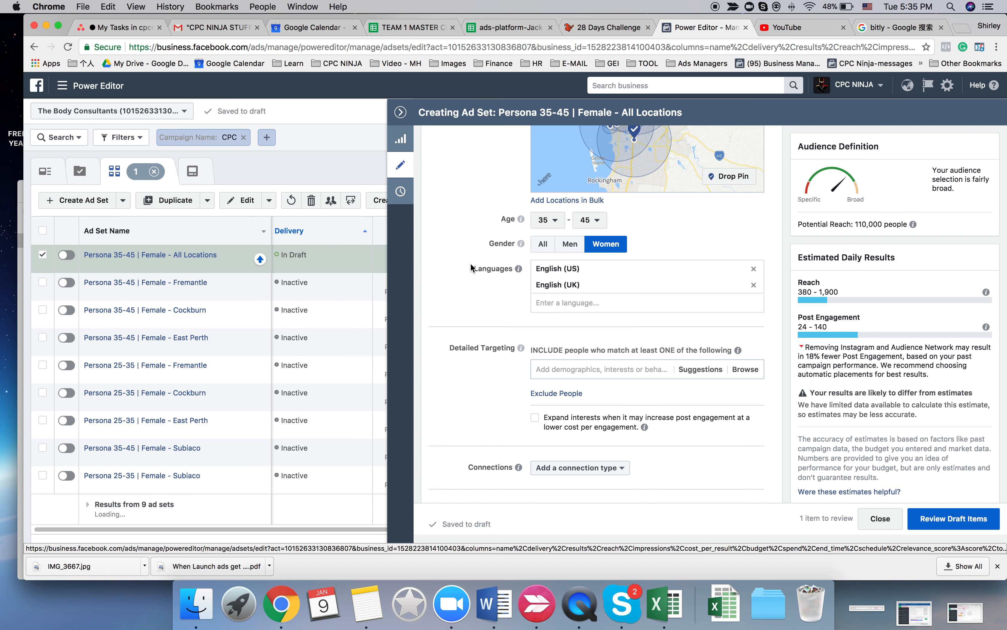
{"action": "scroll", "coordinate": [471, 263], "scroll_direction": "up", "scroll_amount": 3}
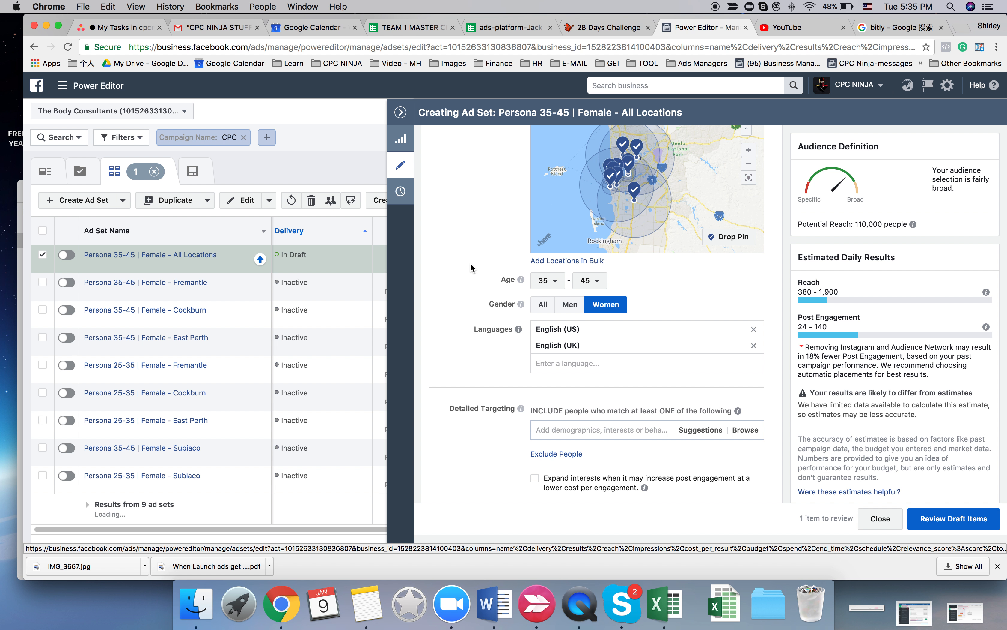
{"action": "scroll", "coordinate": [470, 265], "scroll_direction": "down", "scroll_amount": 4}
{"action": "scroll", "coordinate": [471, 262], "scroll_direction": "down", "scroll_amount": 10}
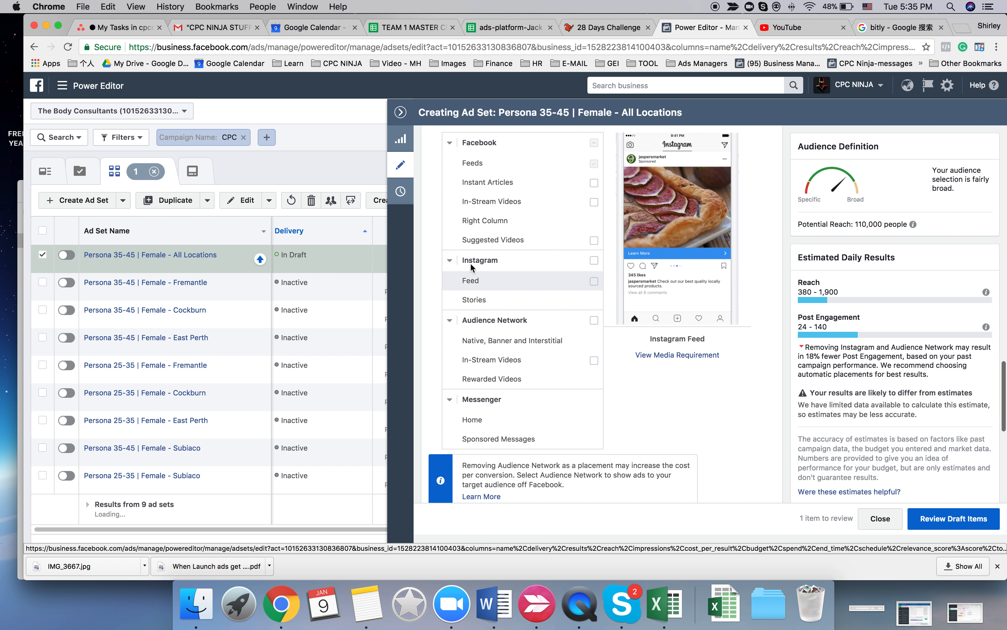
{"action": "scroll", "coordinate": [470, 263], "scroll_direction": "up", "scroll_amount": 7}
{"action": "scroll", "coordinate": [443, 199], "scroll_direction": "up", "scroll_amount": 5}
- Leave the ad set editor and open the ad set's four selected draft ads for editing together
{"action": "left_click", "coordinate": [400, 113]}
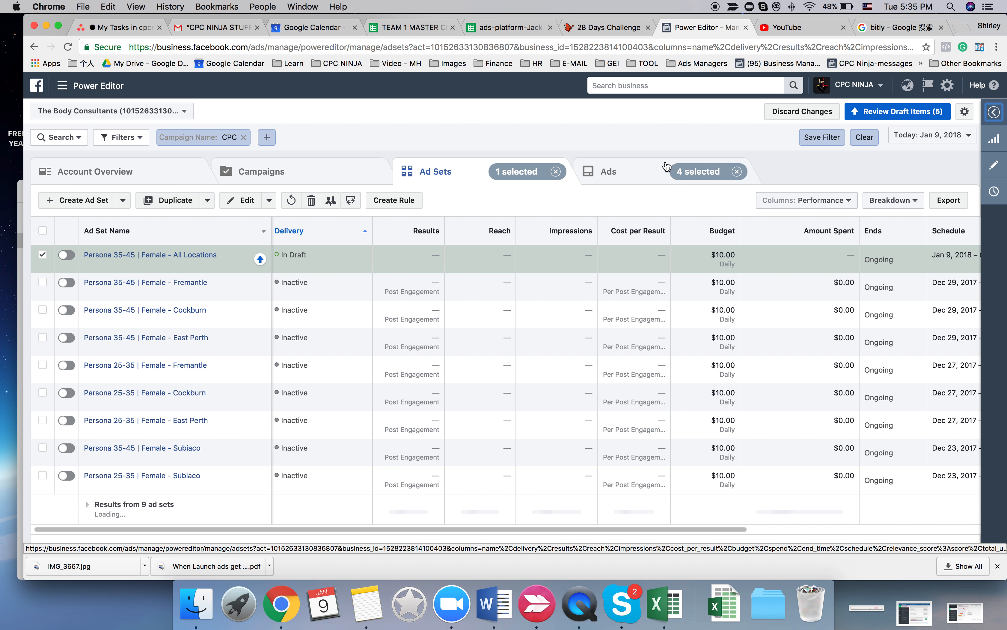
{"action": "left_click", "coordinate": [626, 182]}
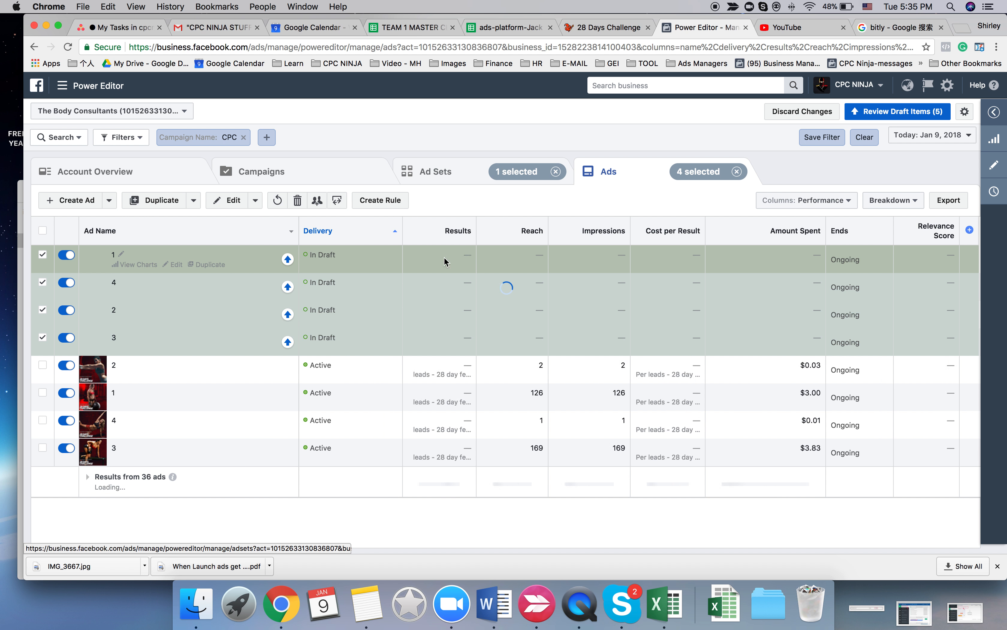
{"action": "left_click", "coordinate": [229, 204]}
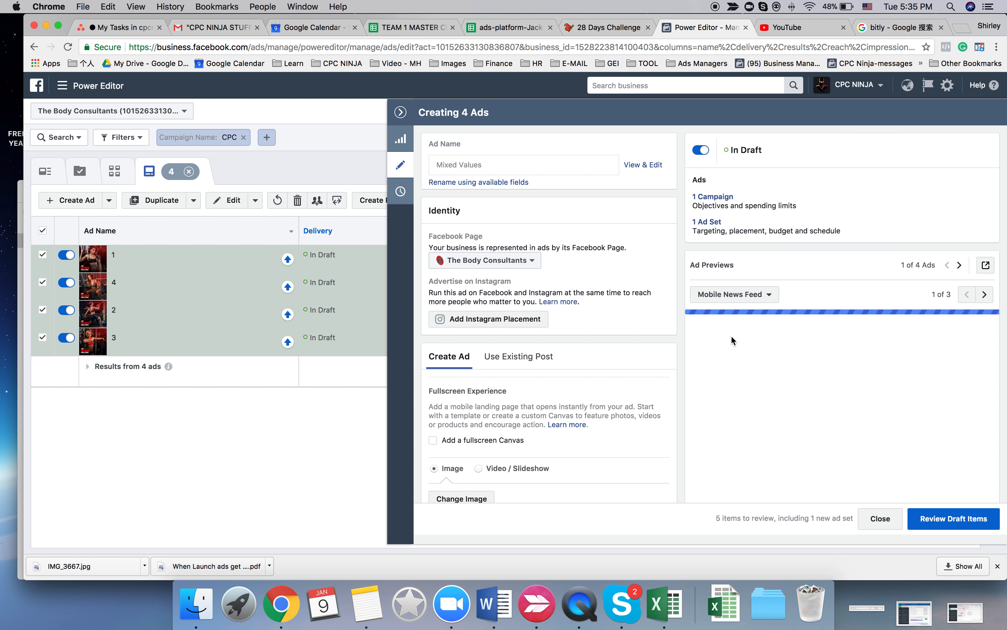
- Look through the Mobile News Feed previews of all four ads and review their shared text and website URL
{"action": "scroll", "coordinate": [732, 335], "scroll_direction": "down", "scroll_amount": 3}
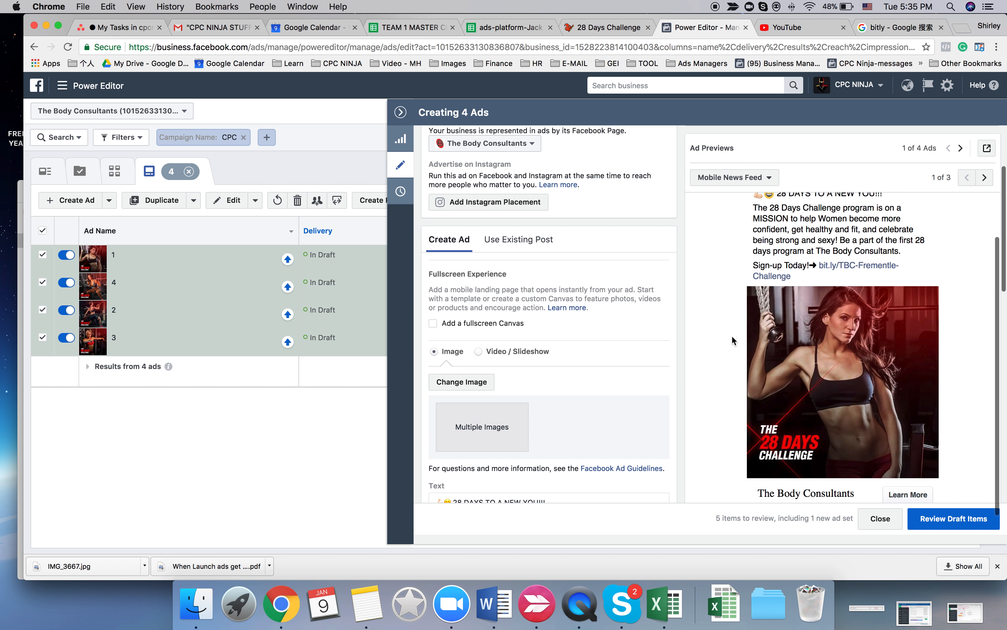
{"action": "left_click", "coordinate": [961, 149]}
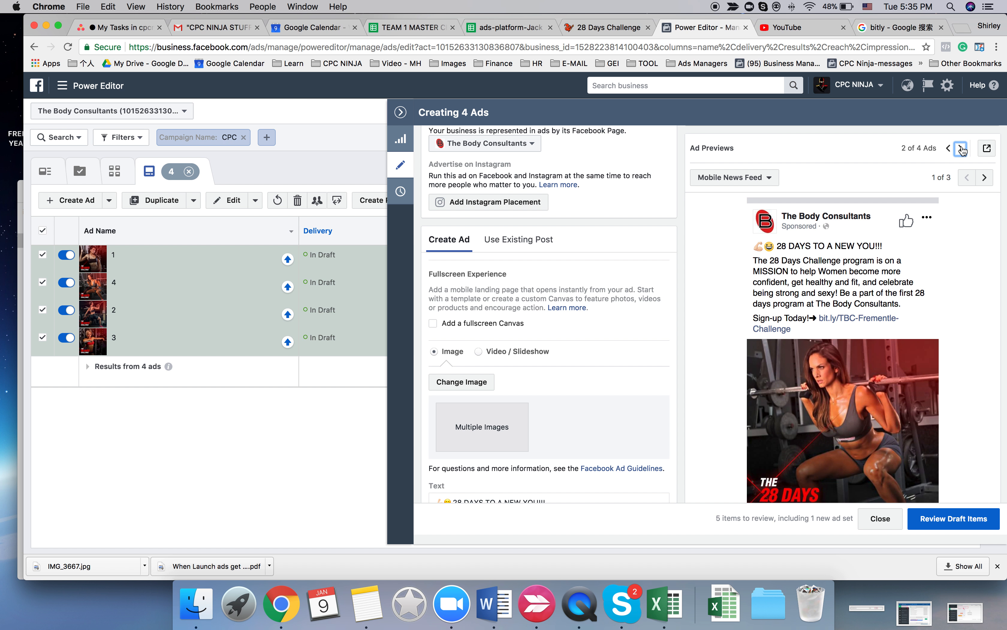
{"action": "left_click", "coordinate": [962, 149]}
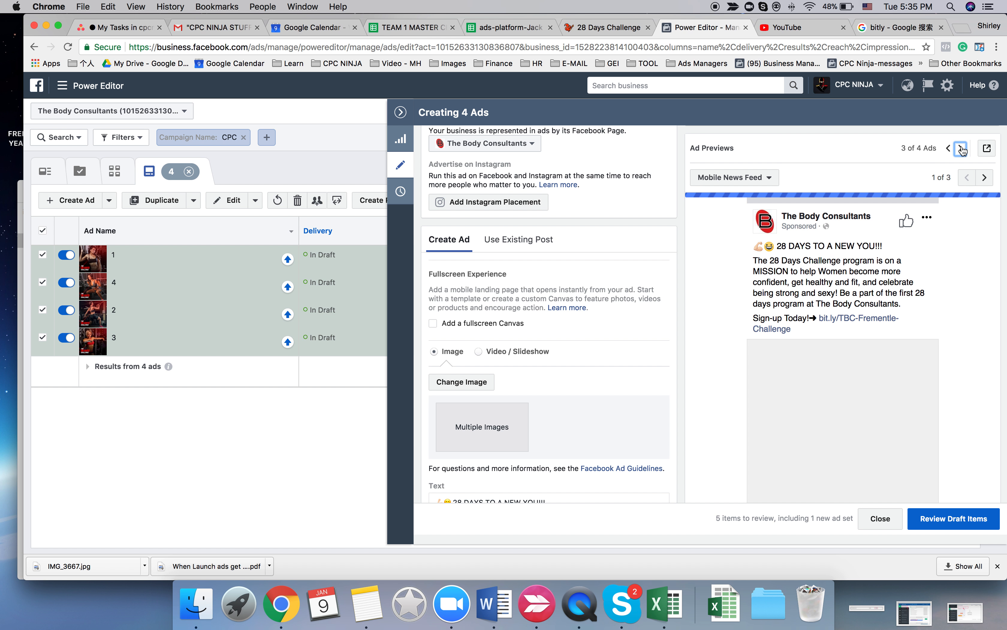
{"action": "left_click", "coordinate": [962, 148]}
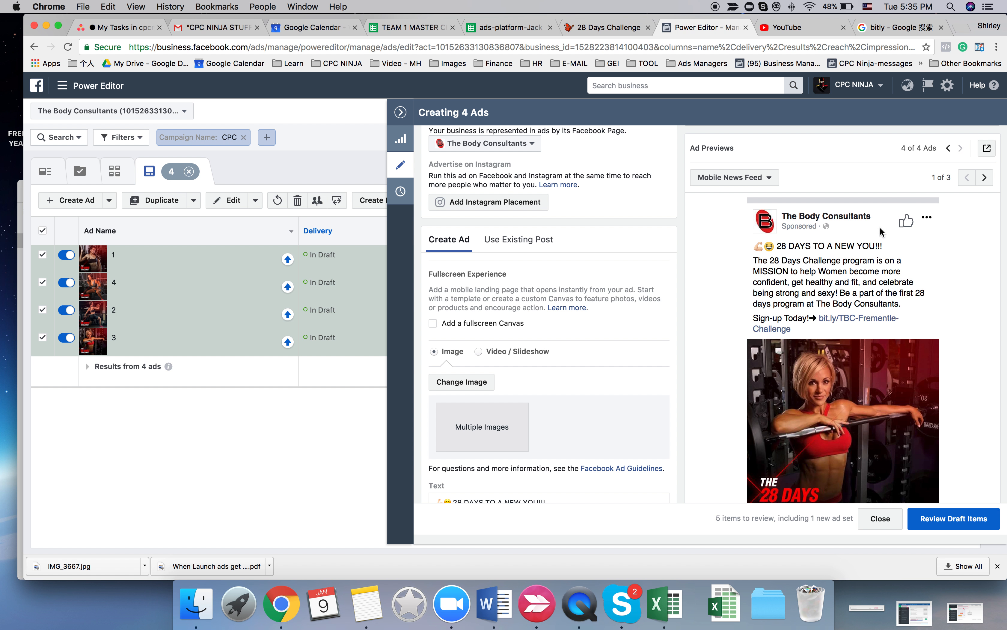
{"action": "scroll", "coordinate": [856, 285], "scroll_direction": "down", "scroll_amount": 3}
{"action": "scroll", "coordinate": [856, 285], "scroll_direction": "up", "scroll_amount": 2}
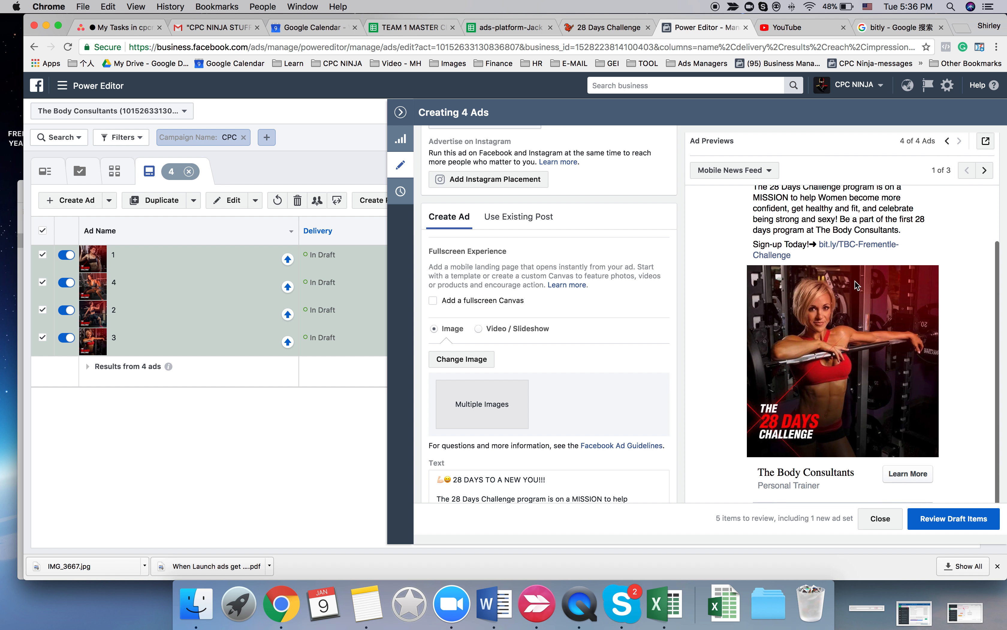
{"action": "scroll", "coordinate": [571, 359], "scroll_direction": "down", "scroll_amount": 5}
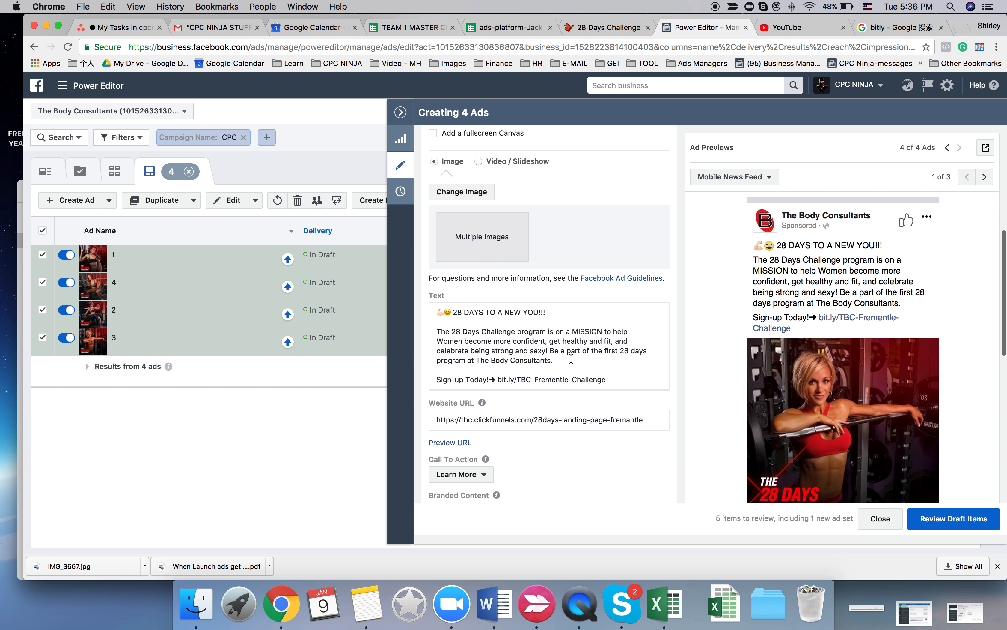
{"action": "left_click", "coordinate": [895, 27]}
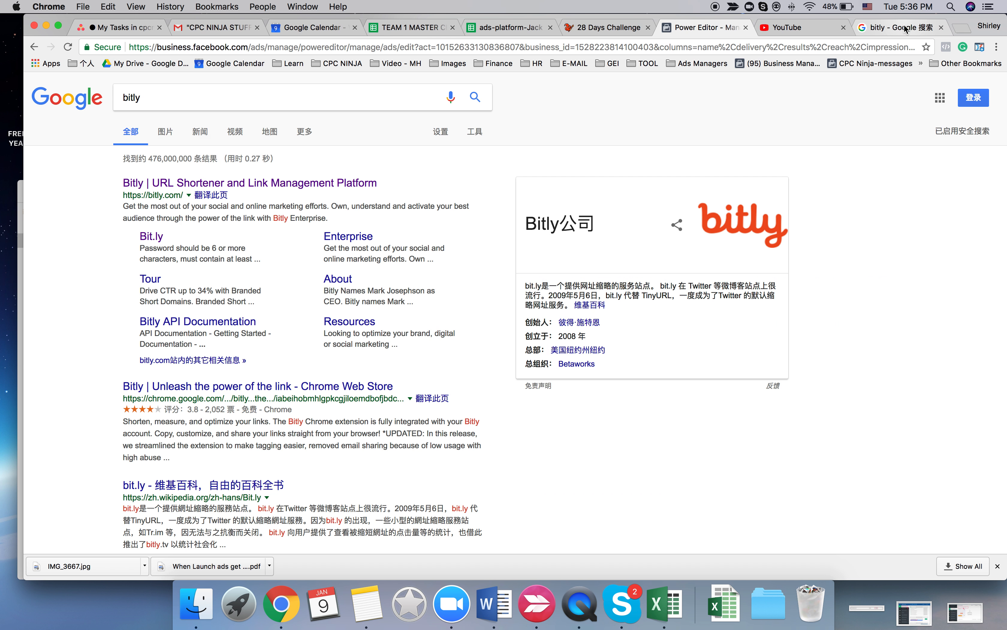
{"action": "left_click", "coordinate": [204, 184]}
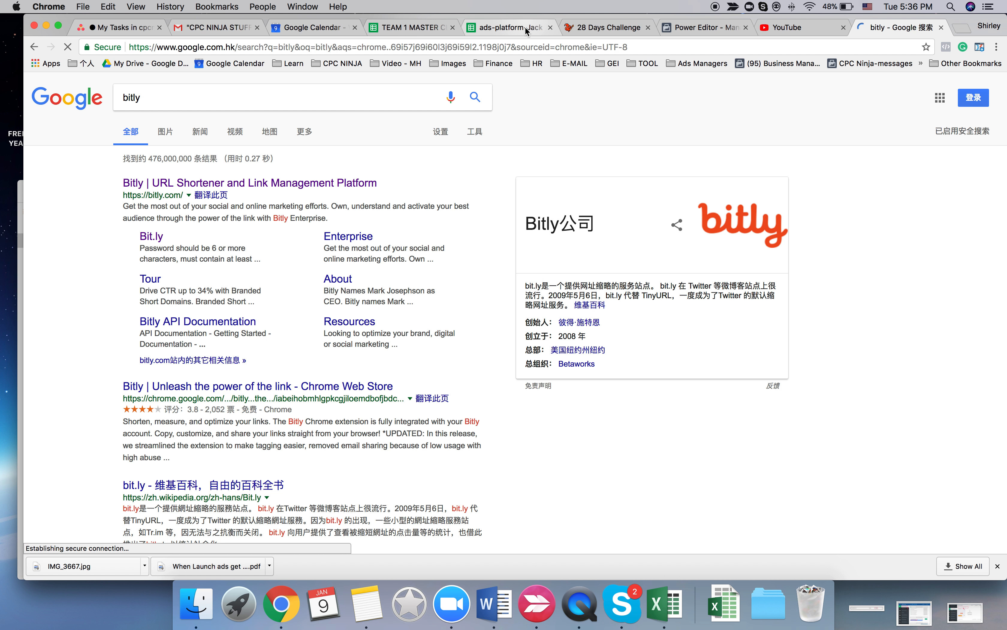
{"action": "left_click", "coordinate": [525, 27]}
{"action": "left_click", "coordinate": [347, 365]}
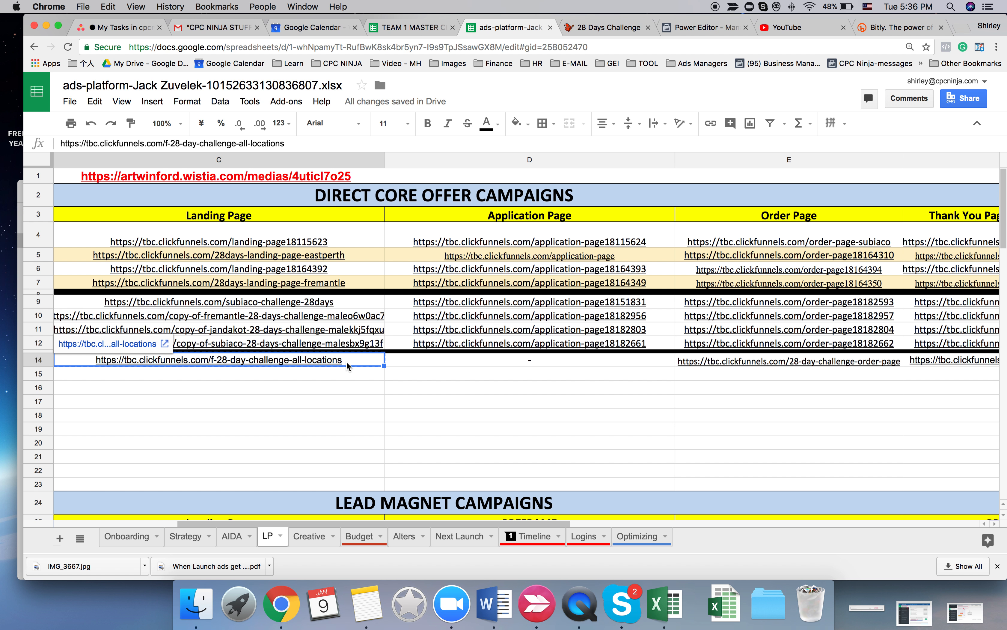
{"action": "left_click", "coordinate": [899, 27]}
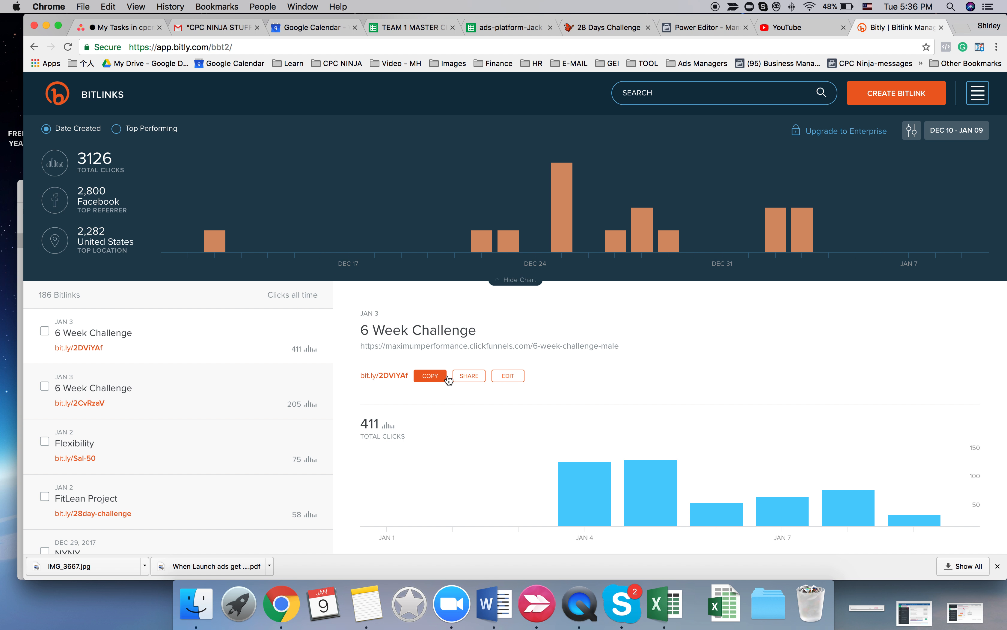
{"action": "left_click", "coordinate": [901, 94]}
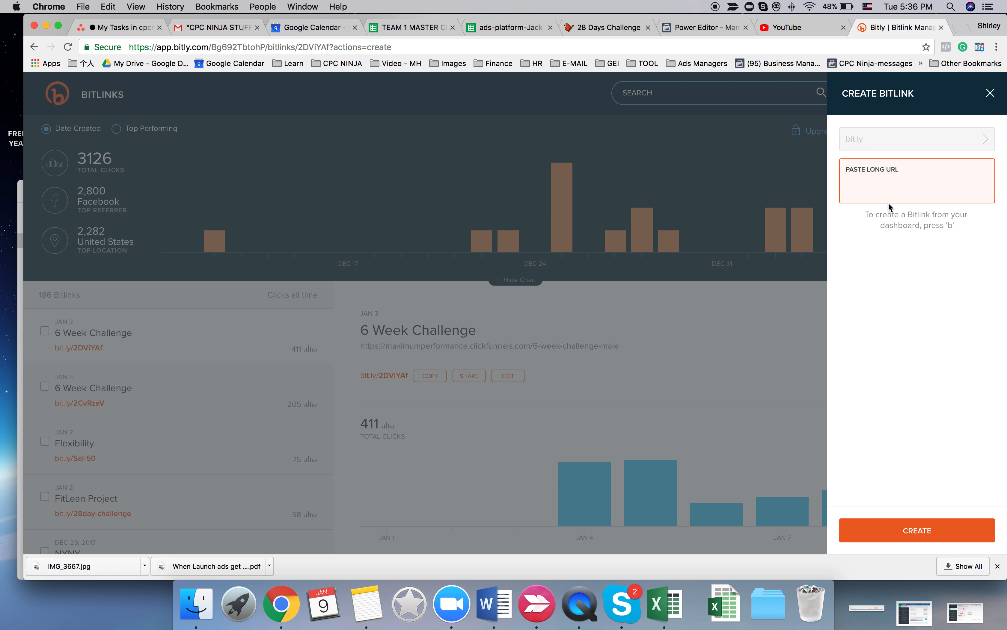
{"action": "type", "text": "https://tbc.clickfunnels.com/f-28-day-challenge-all-locations"}
{"action": "left_click", "coordinate": [931, 521]}
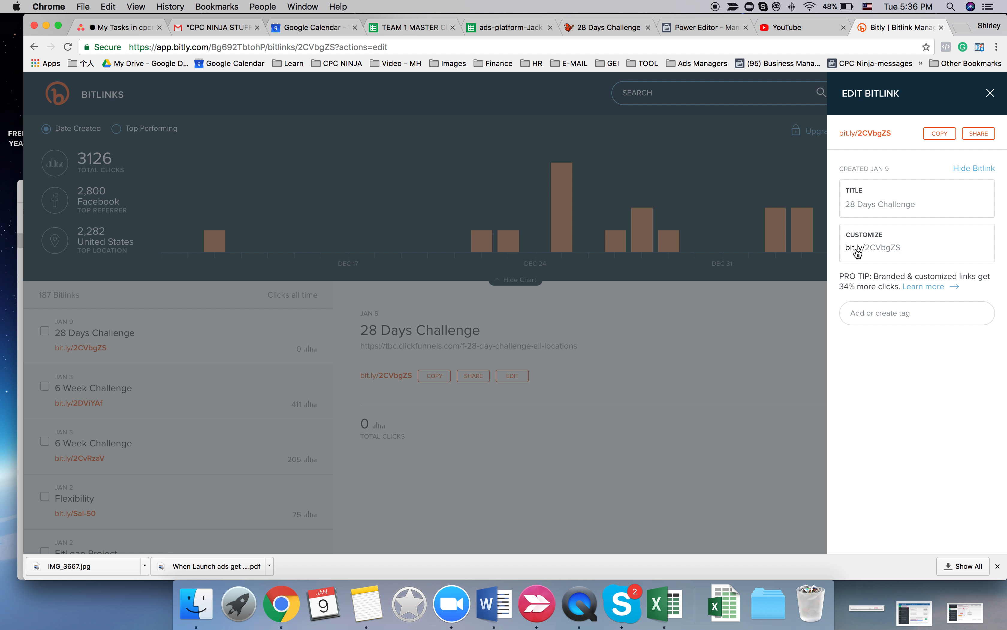
- Customize the new Bitlink's ending as 28-day-TBC, save it and copy the short link
{"action": "left_click_drag", "start_coordinate": [862, 248], "coordinate": [929, 245]}
{"action": "key", "text": "BackSpace"}
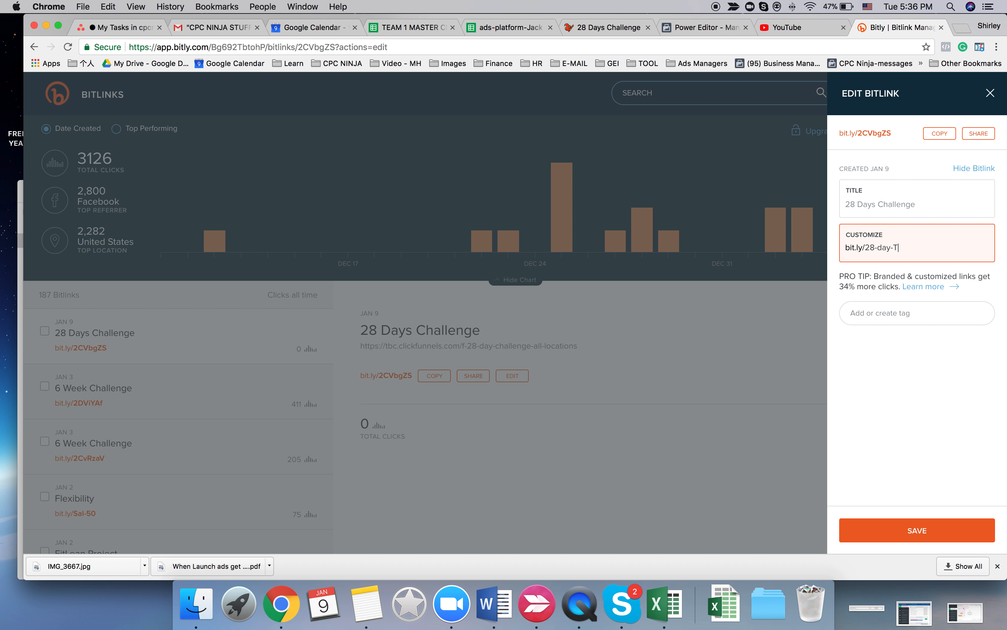
{"action": "type", "text": "28-day-TBC"}
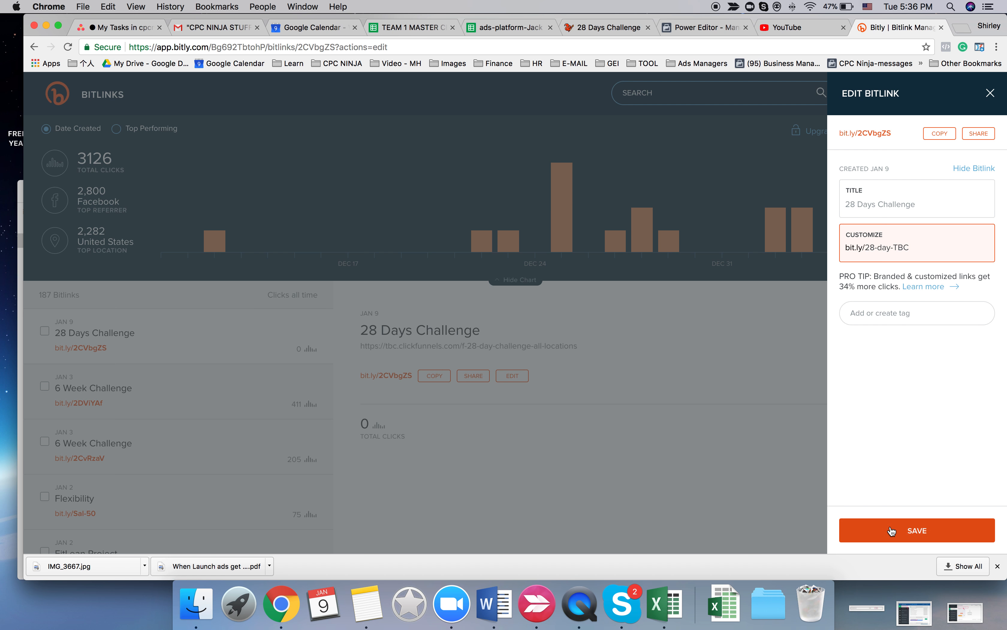
{"action": "left_click", "coordinate": [893, 521]}
{"action": "left_click", "coordinate": [939, 137]}
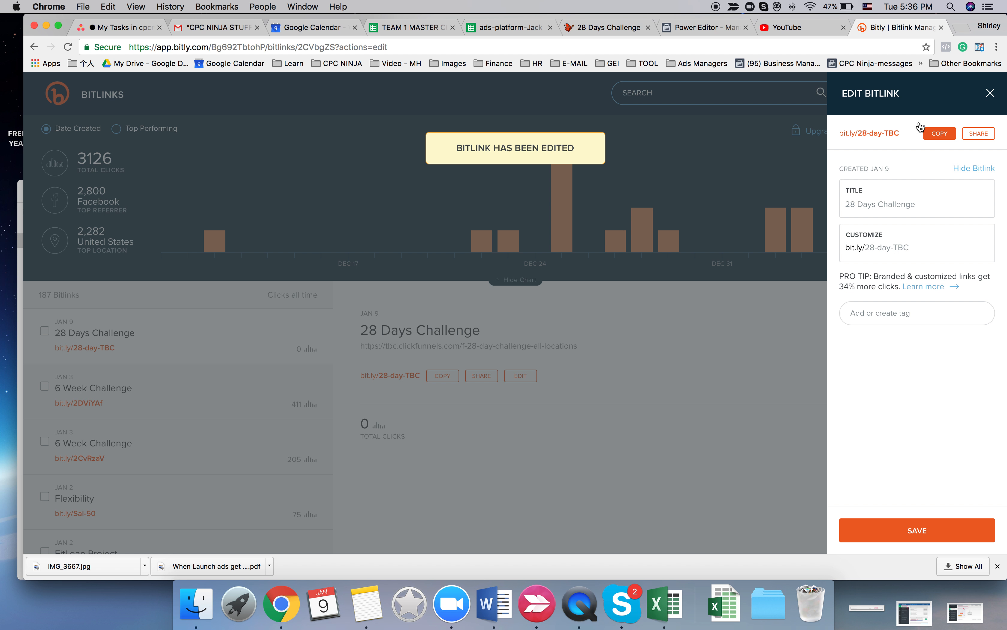
{"action": "left_click", "coordinate": [602, 28]}
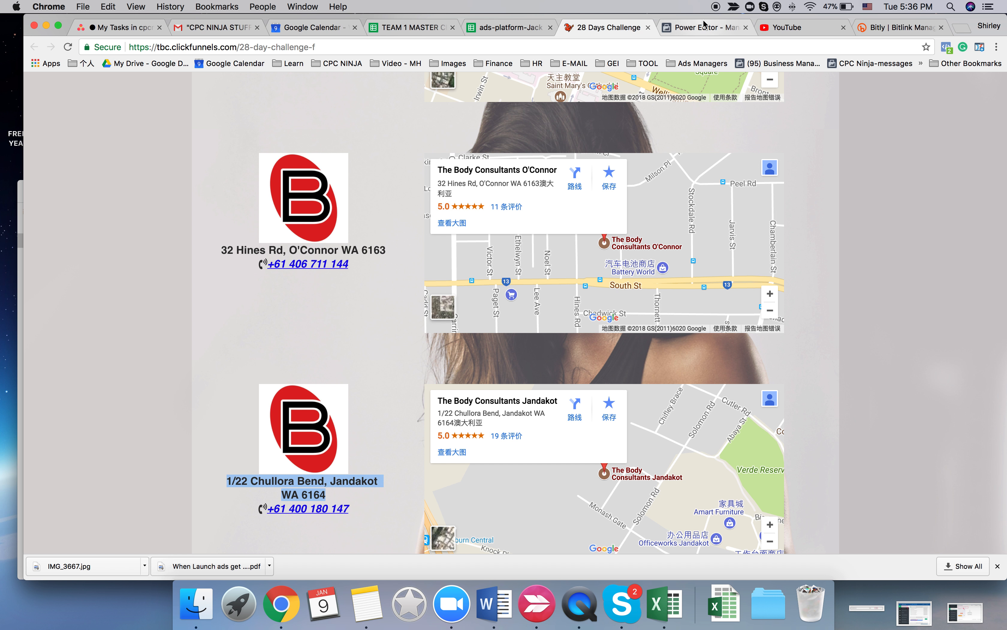
{"action": "key", "text": "ctrl+Tab"}
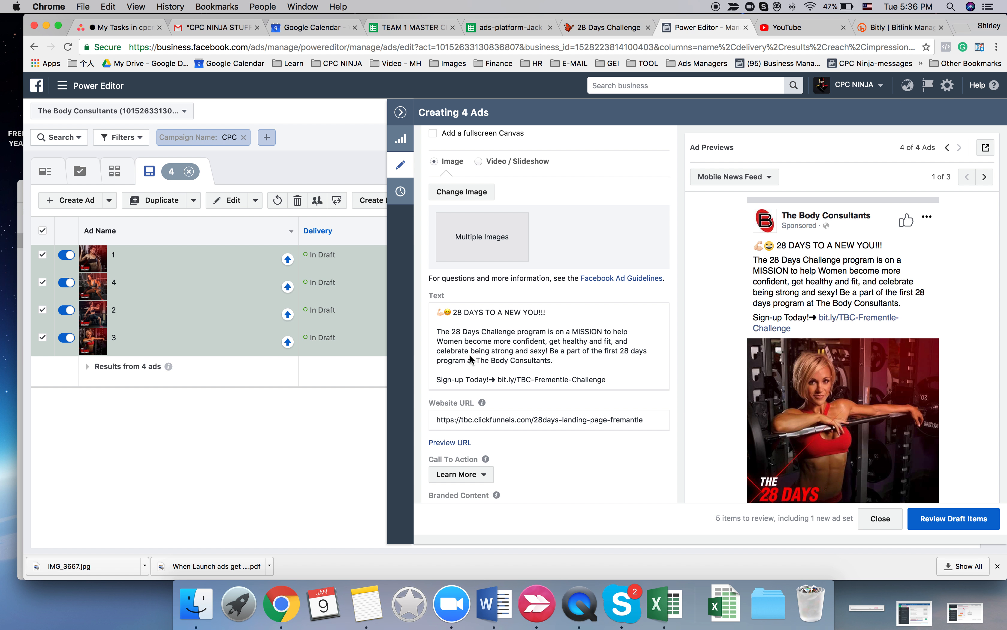
{"action": "left_click_drag", "start_coordinate": [498, 379], "coordinate": [609, 385]}
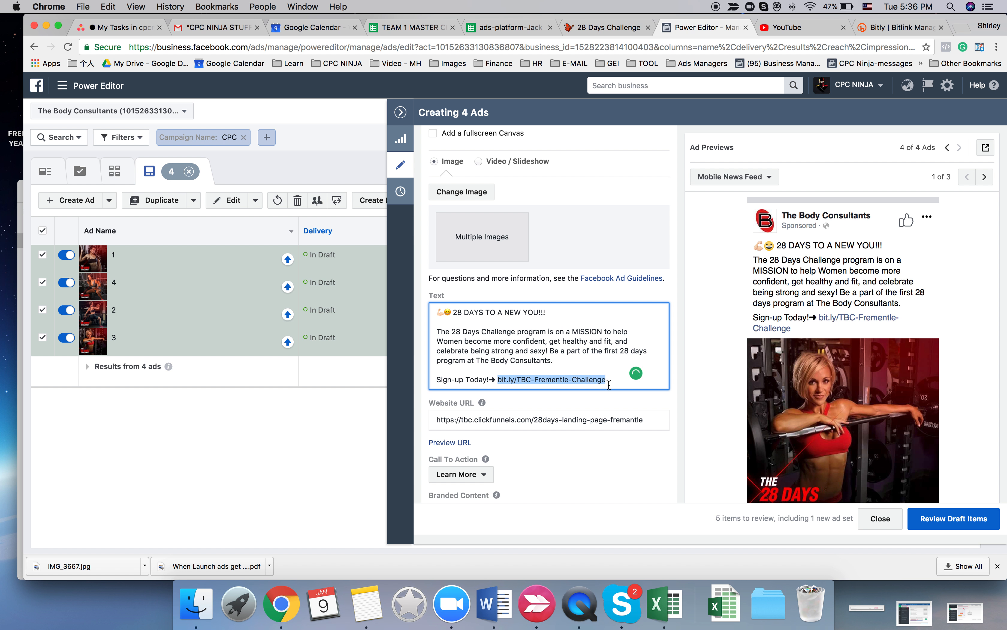
{"action": "key", "text": "super+v"}
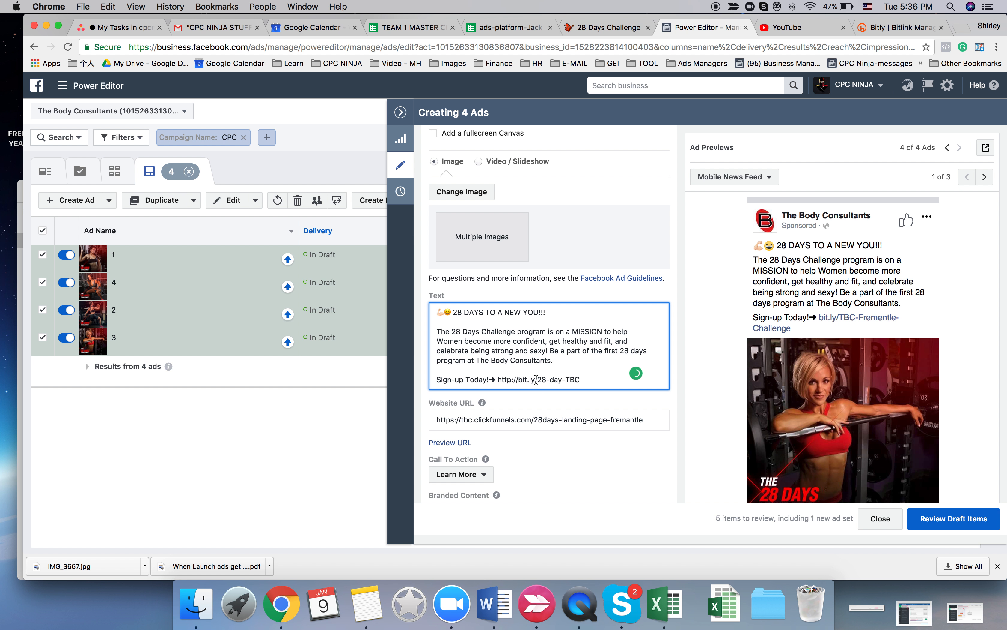
{"action": "left_click", "coordinate": [512, 27]}
{"action": "left_click", "coordinate": [277, 363]}
{"action": "key", "text": "super+c"}
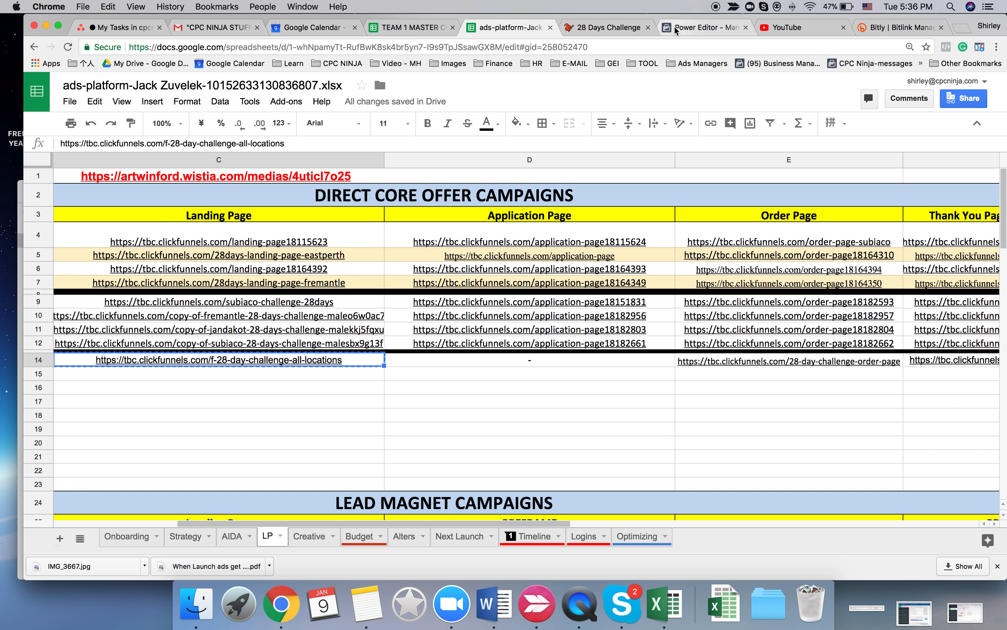
{"action": "left_click", "coordinate": [703, 28]}
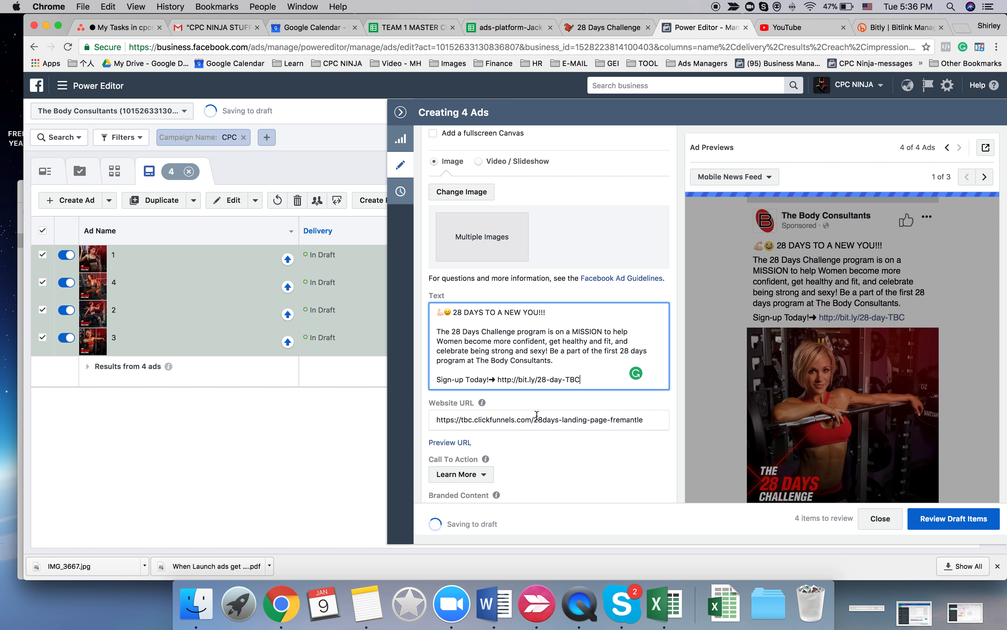
{"action": "triple_click", "coordinate": [537, 417]}
{"action": "key", "text": "super+v"}
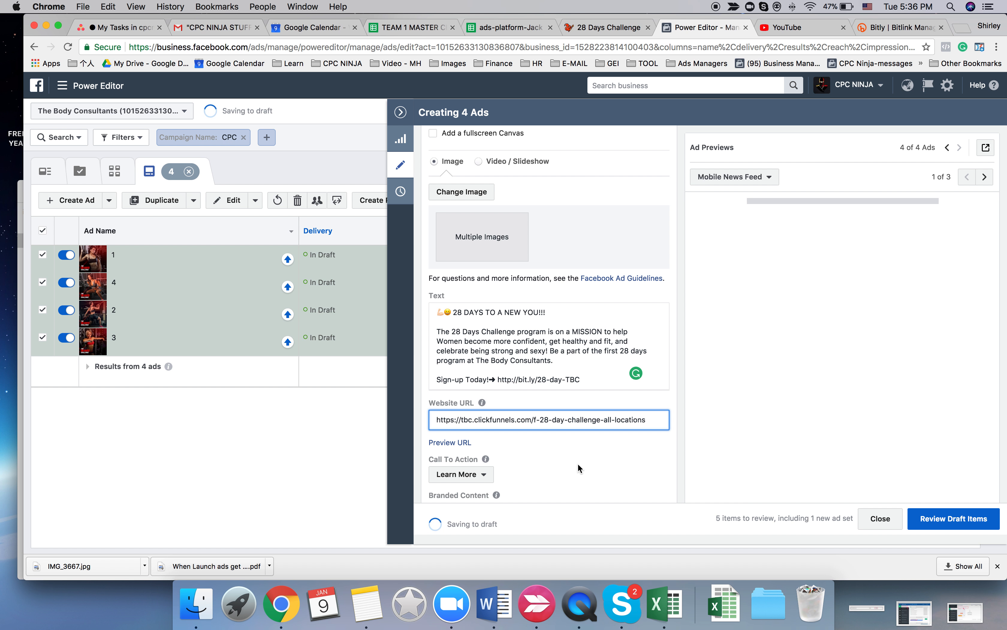
- Delete "The Body Consultants." from the end of the program sentence in the ads' text
{"action": "scroll", "coordinate": [758, 359], "scroll_direction": "up", "scroll_amount": 5}
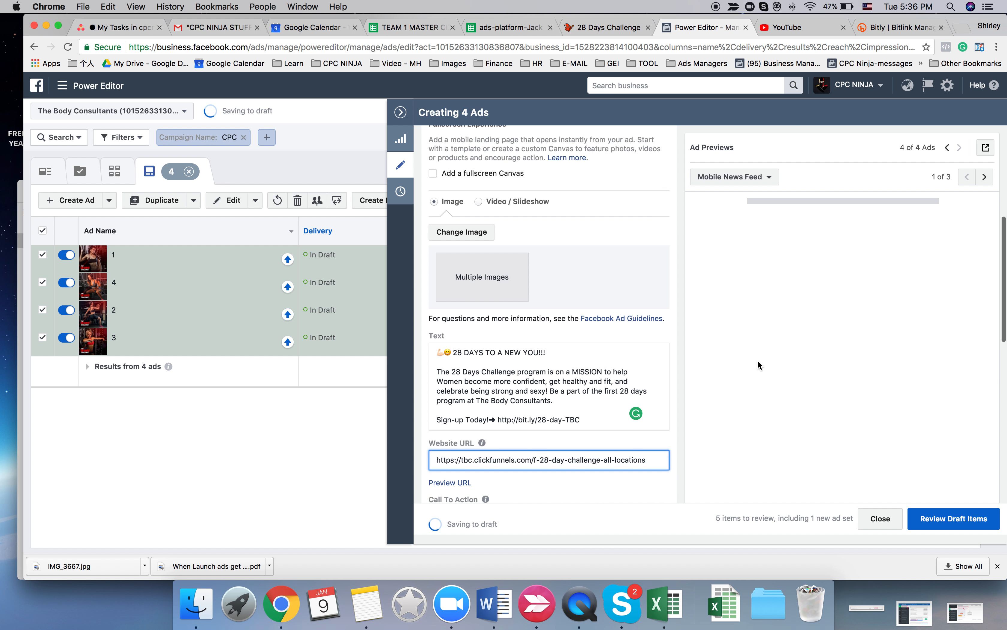
{"action": "scroll", "coordinate": [757, 362], "scroll_direction": "down", "scroll_amount": 6}
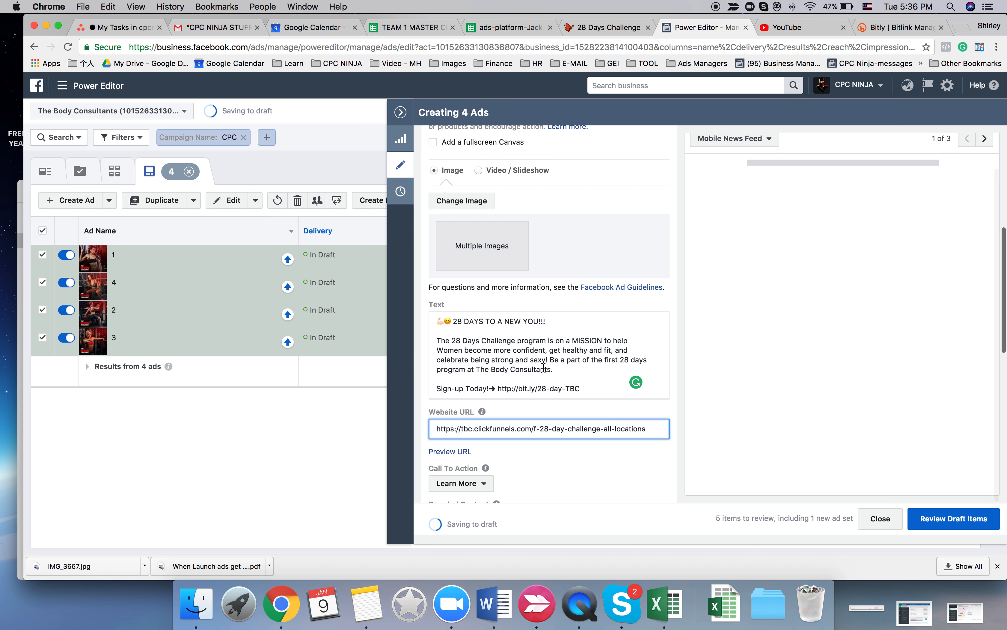
{"action": "left_click_drag", "start_coordinate": [476, 369], "coordinate": [571, 371]}
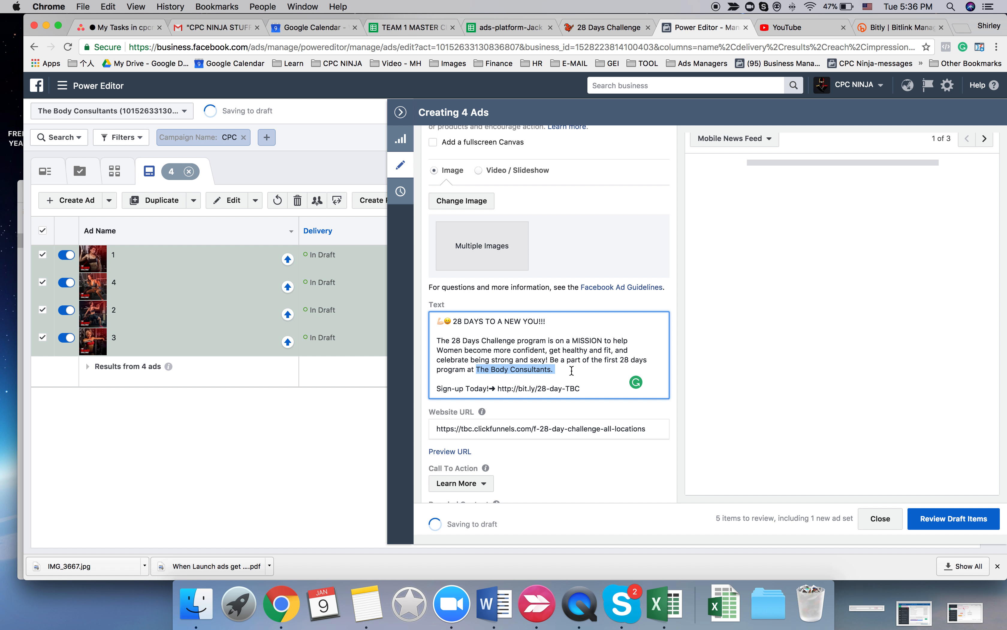
{"action": "key", "text": "BackSpace"}
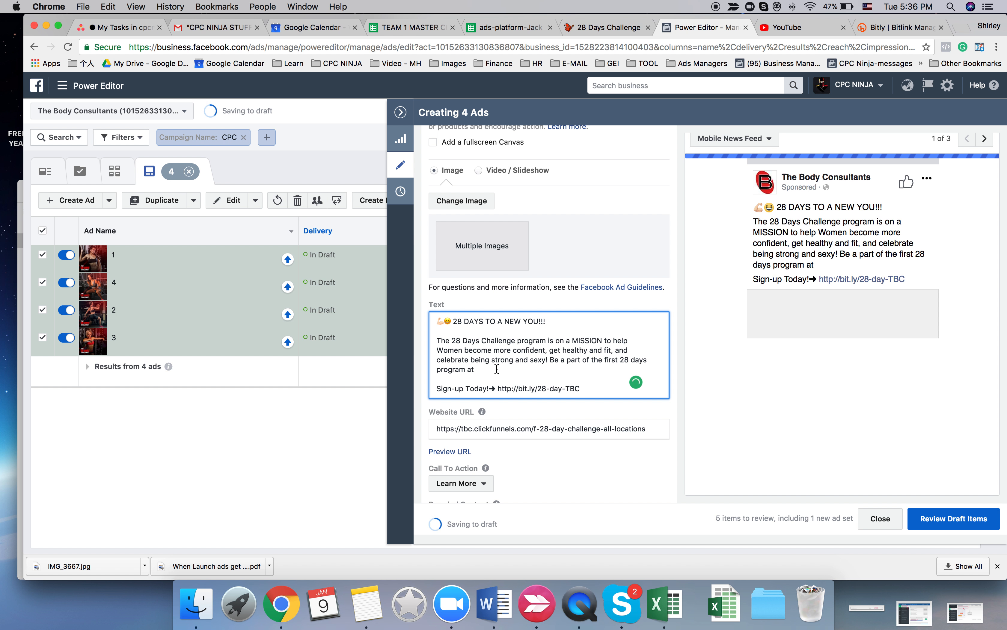
- Leave the ads editor, deselect the ads, and open the location map of the Persona 35-45 | Female - All Locations ad set
{"action": "left_click", "coordinate": [402, 111]}
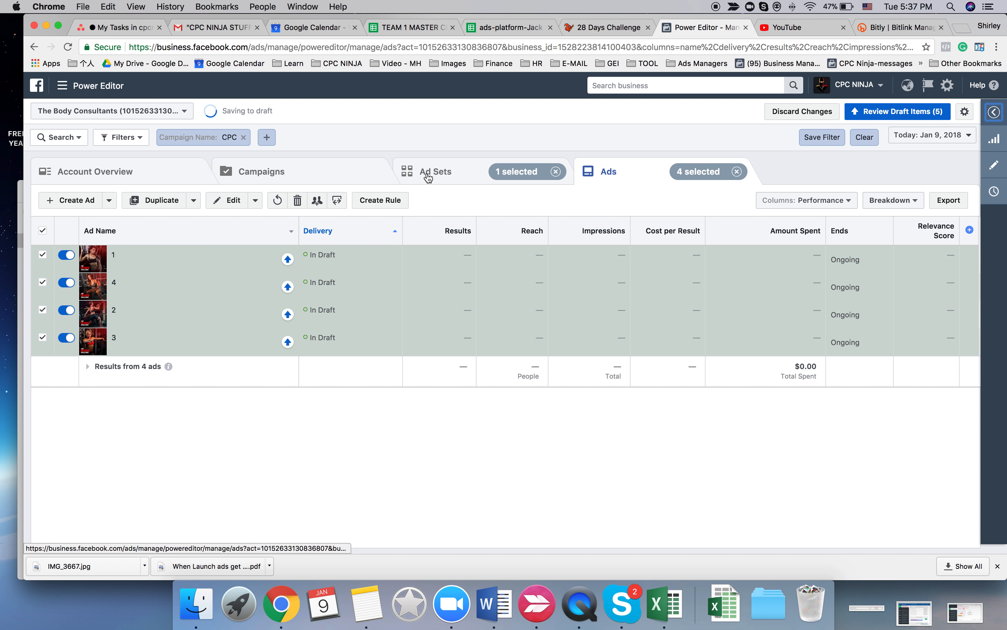
{"action": "left_click", "coordinate": [43, 230]}
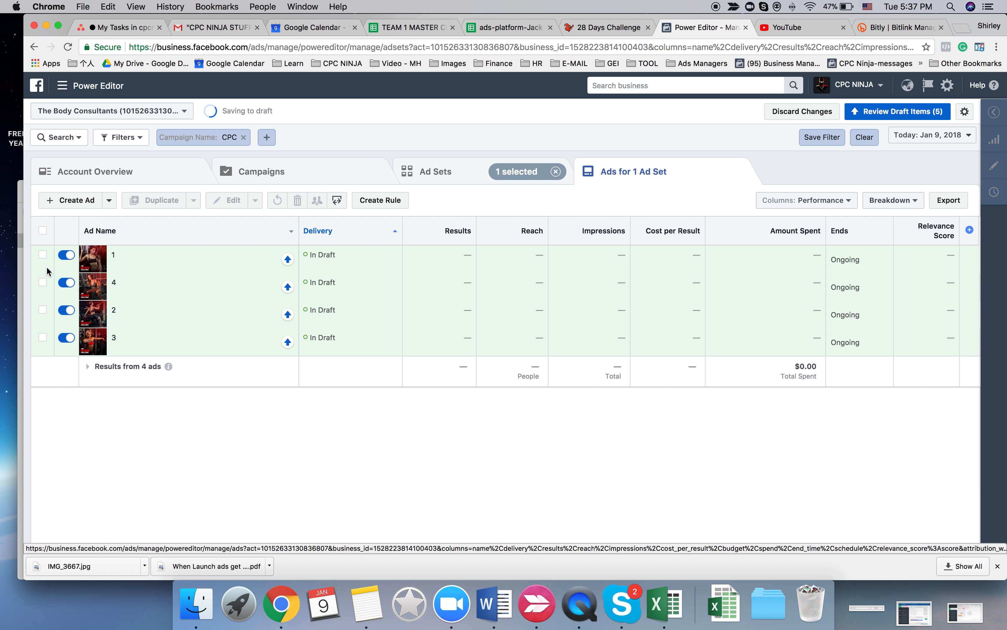
{"action": "left_click", "coordinate": [439, 177]}
{"action": "left_click", "coordinate": [258, 201]}
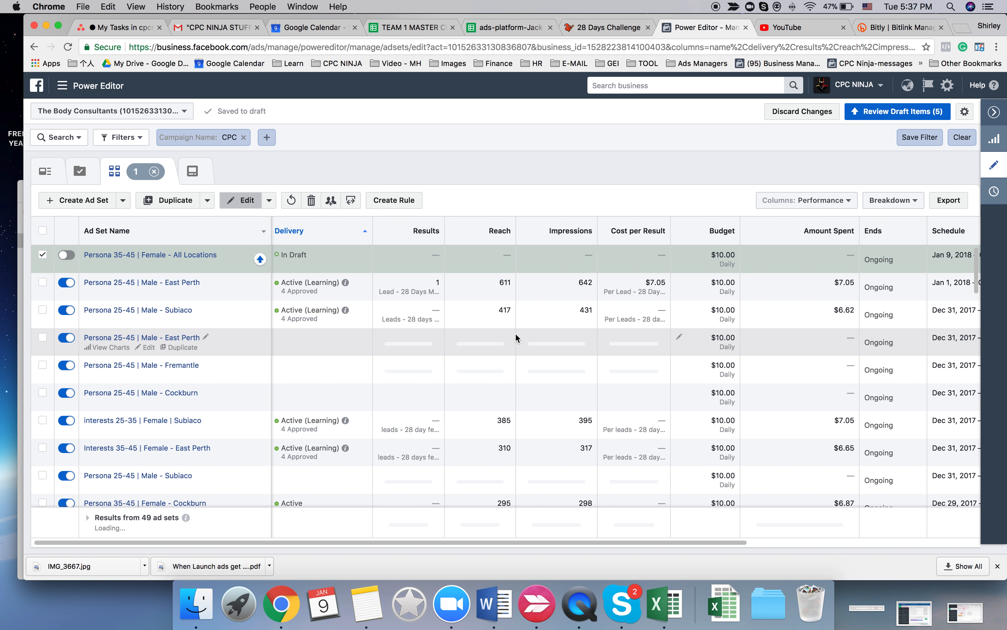
{"action": "scroll", "coordinate": [503, 351], "scroll_direction": "down", "scroll_amount": 10}
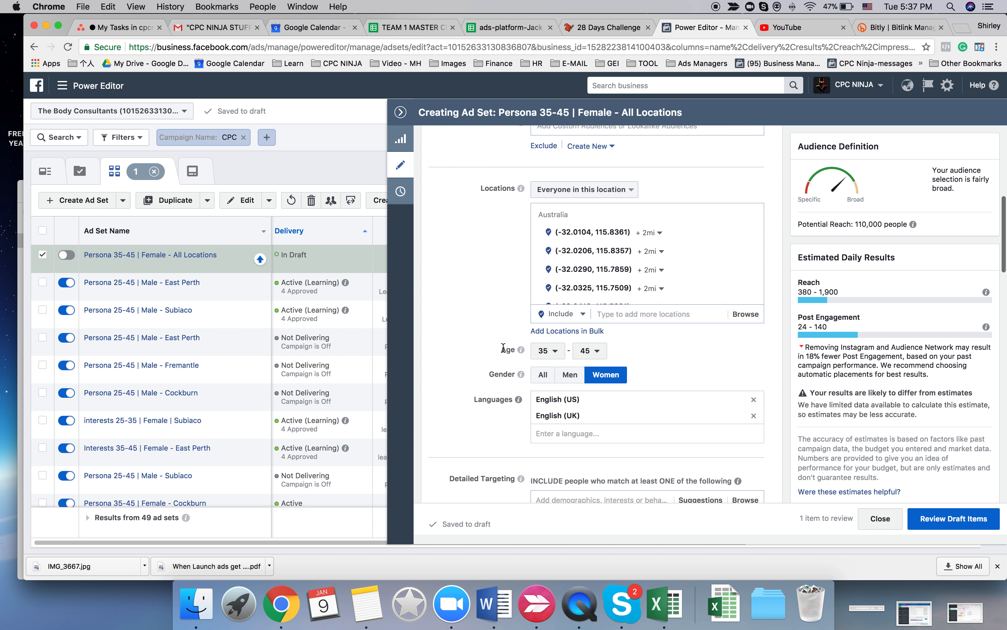
{"action": "left_click", "coordinate": [637, 307]}
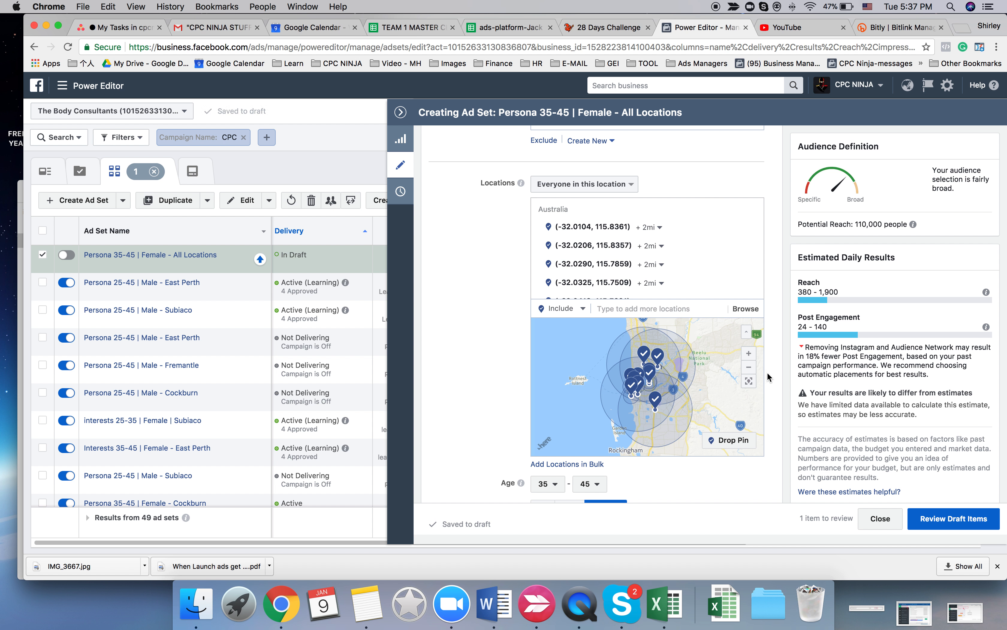
- Examine which areas around Perth the ad set's targeted location pins cover on the map, at close and wide range
{"action": "left_click", "coordinate": [748, 355]}
{"action": "left_click", "coordinate": [749, 354]}
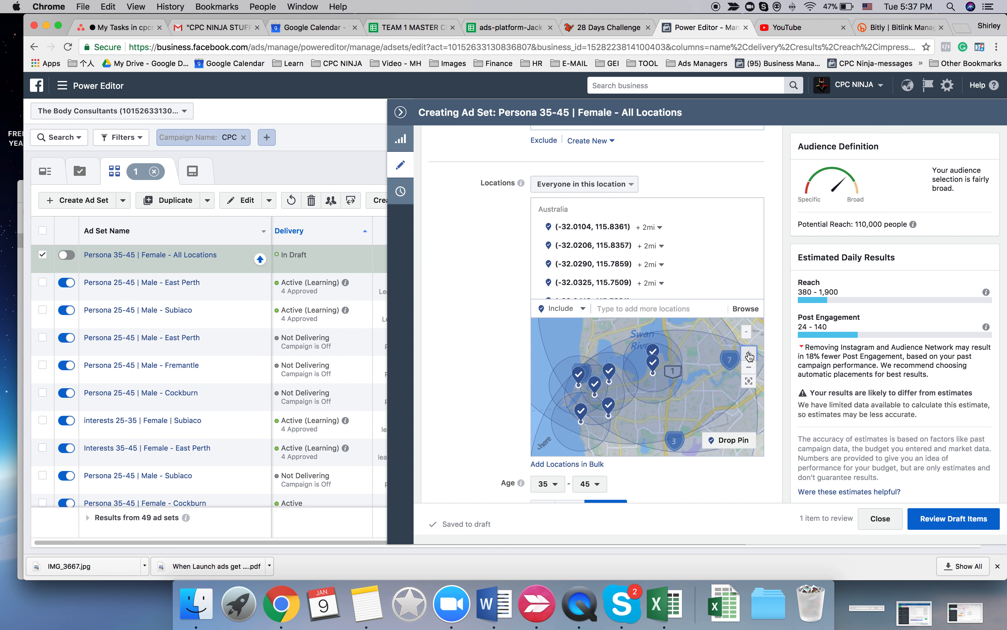
{"action": "left_click_drag", "start_coordinate": [705, 378], "coordinate": [667, 420]}
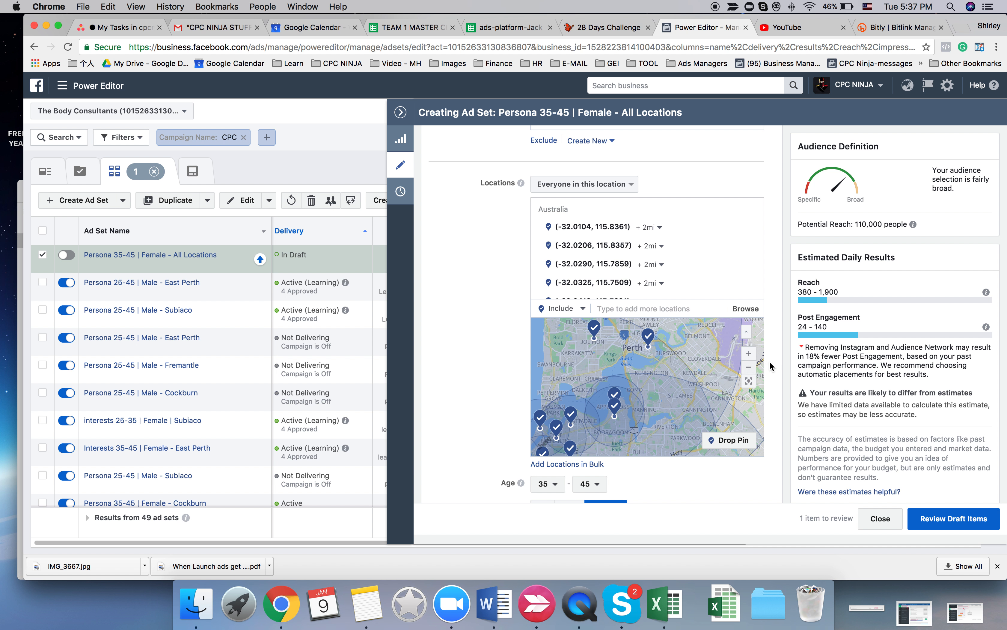
{"action": "left_click", "coordinate": [750, 367]}
{"action": "mouse_move", "coordinate": [708, 391]}
{"action": "left_mouse_down"}
{"action": "mouse_move", "coordinate": [710, 354]}
{"action": "mouse_move", "coordinate": [704, 398]}
{"action": "left_mouse_up"}
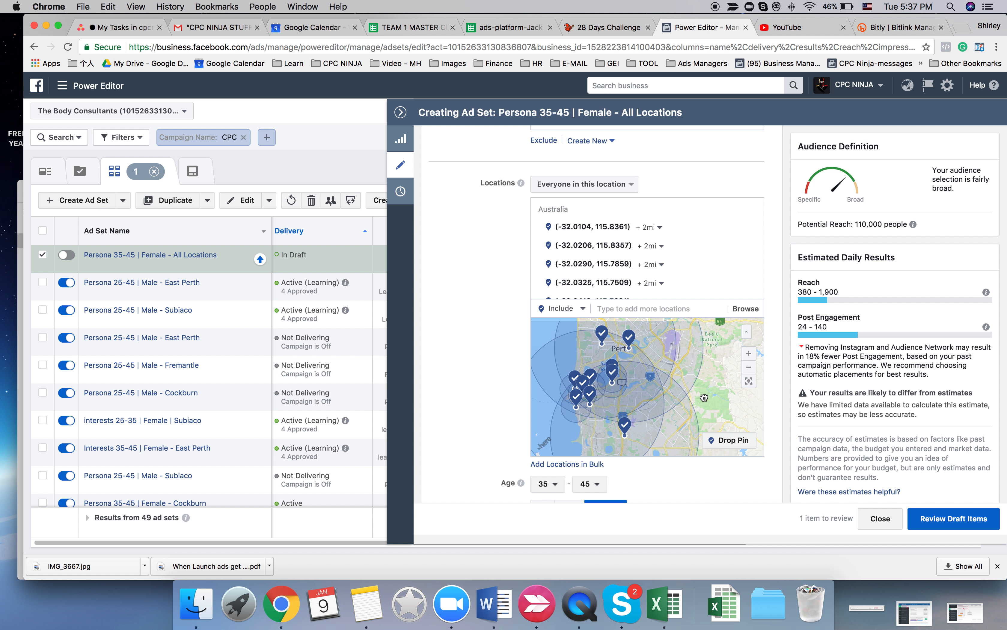
{"action": "left_click_drag", "start_coordinate": [708, 383], "coordinate": [703, 405]}
{"action": "left_click", "coordinate": [749, 367]}
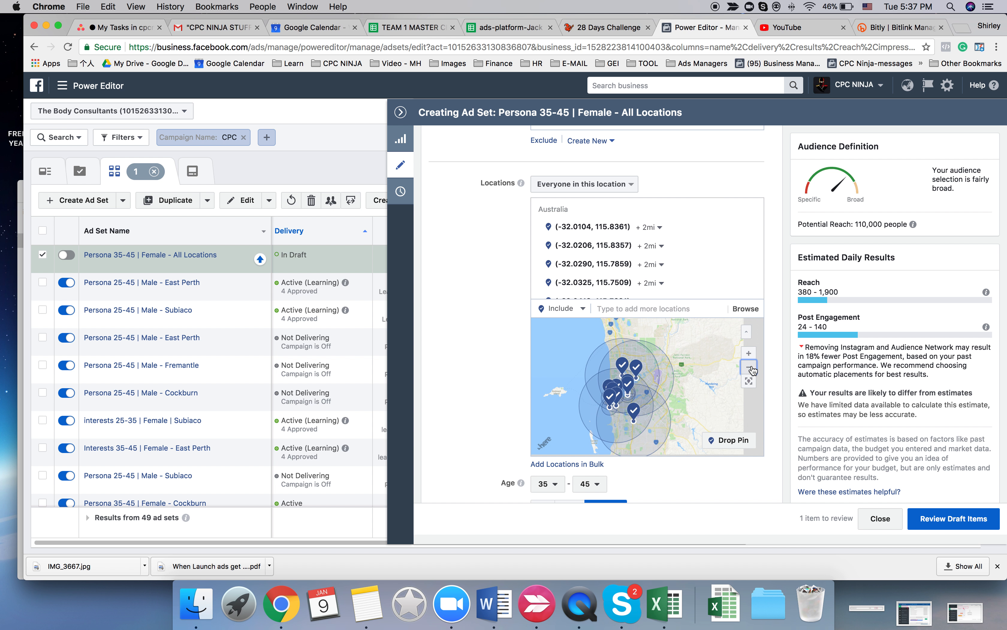
{"action": "left_click", "coordinate": [749, 367]}
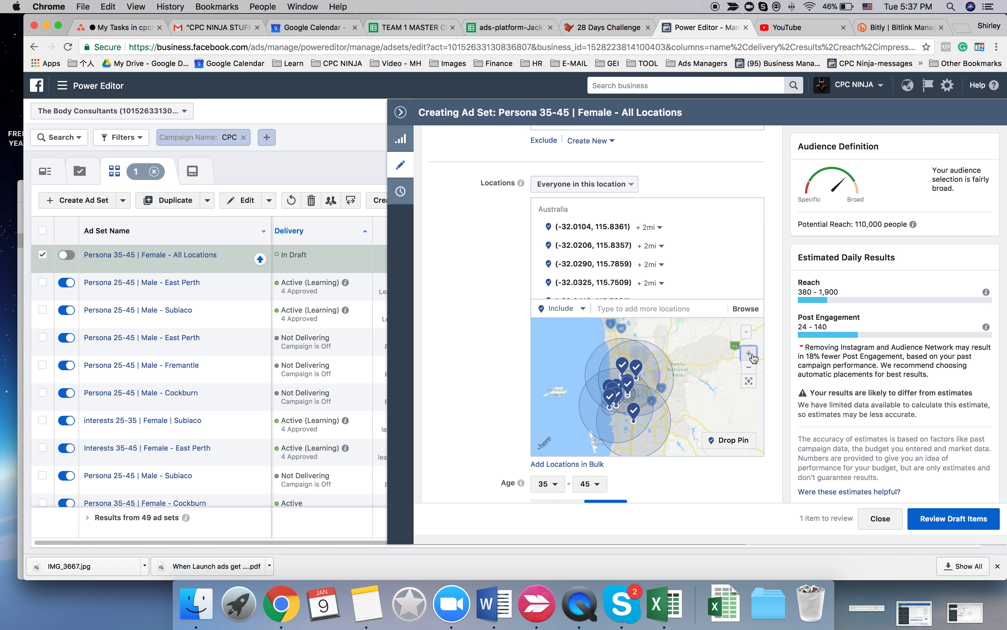
{"action": "left_click", "coordinate": [749, 354]}
{"action": "left_click", "coordinate": [749, 354]}
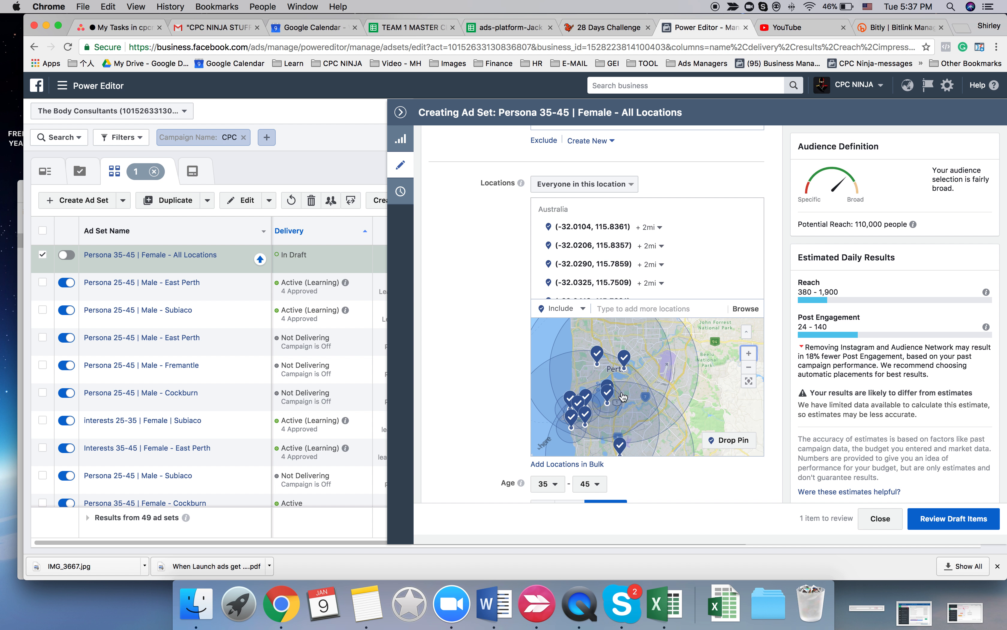
{"action": "left_click", "coordinate": [748, 372]}
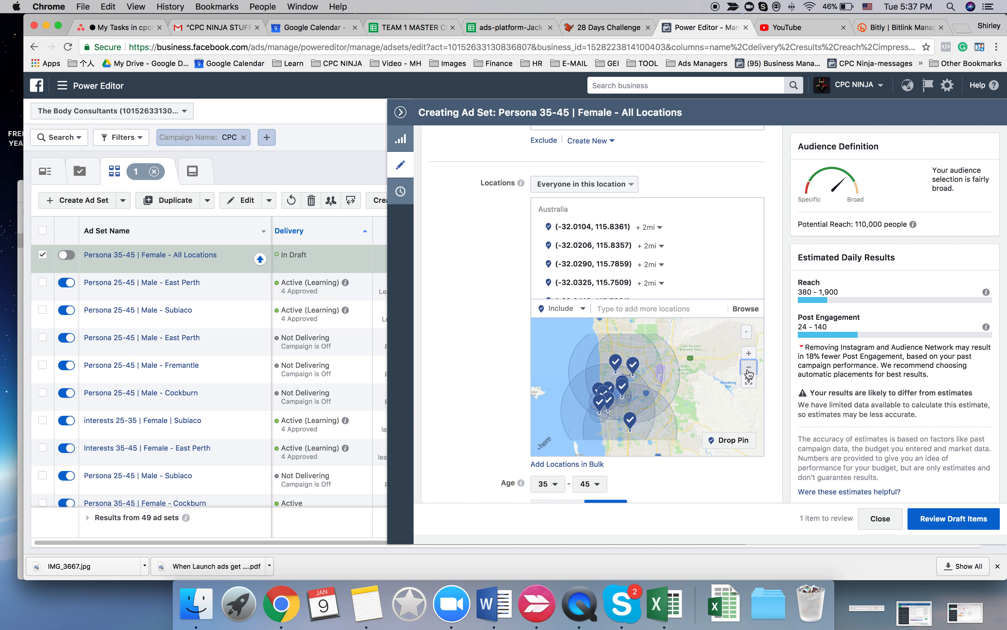
{"action": "left_click", "coordinate": [749, 366]}
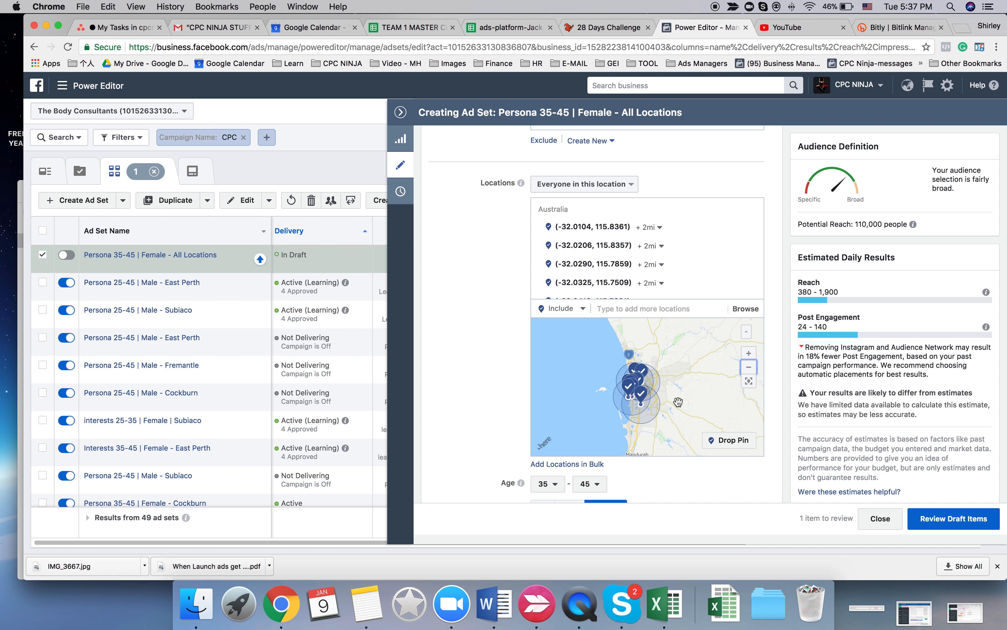
{"action": "left_click", "coordinate": [748, 367]}
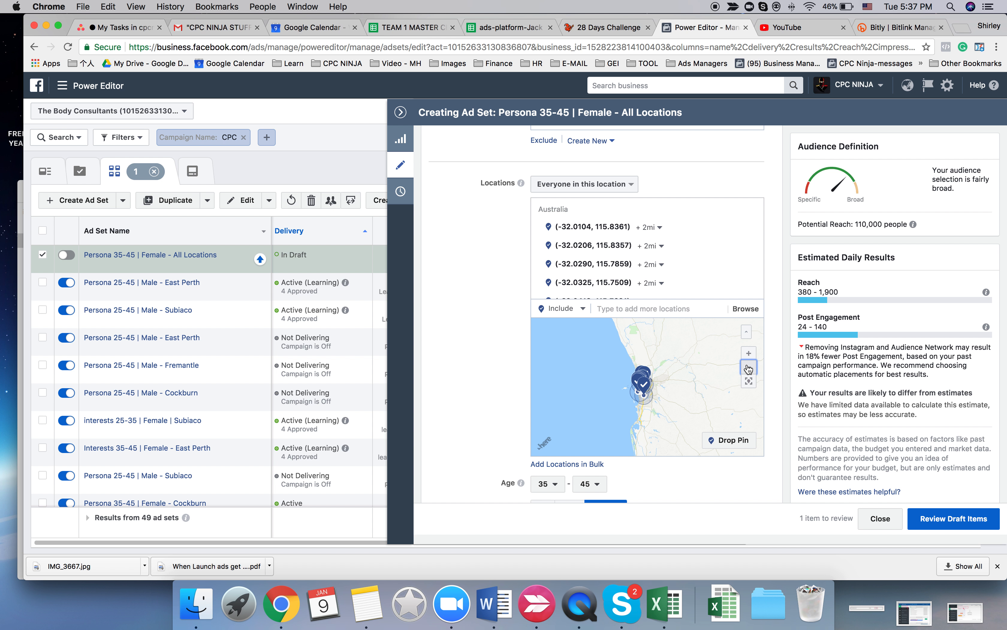
{"action": "left_click", "coordinate": [749, 369]}
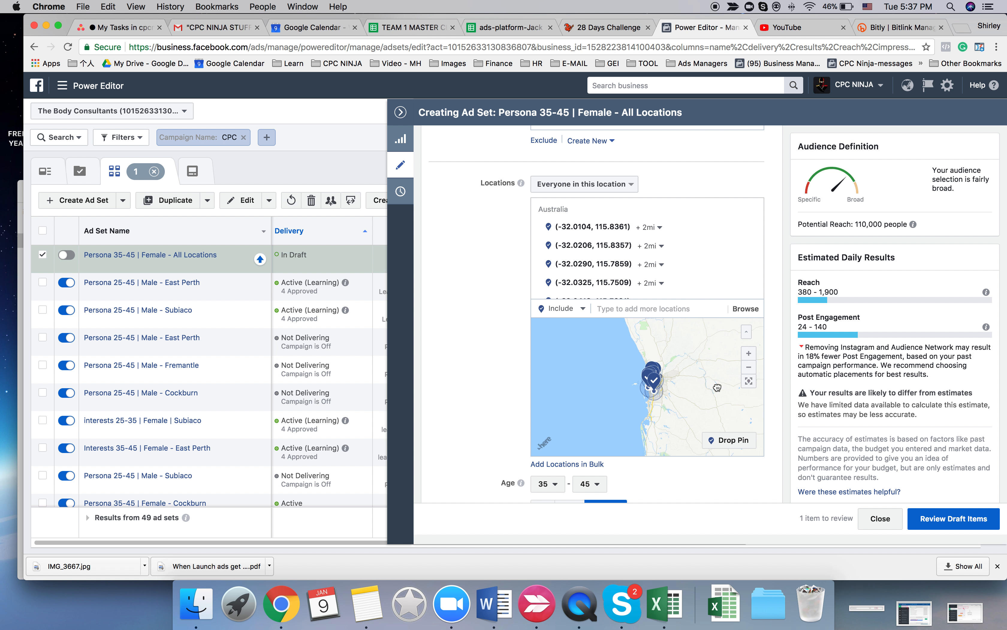
{"action": "scroll", "coordinate": [631, 395], "scroll_direction": "up", "scroll_amount": 2}
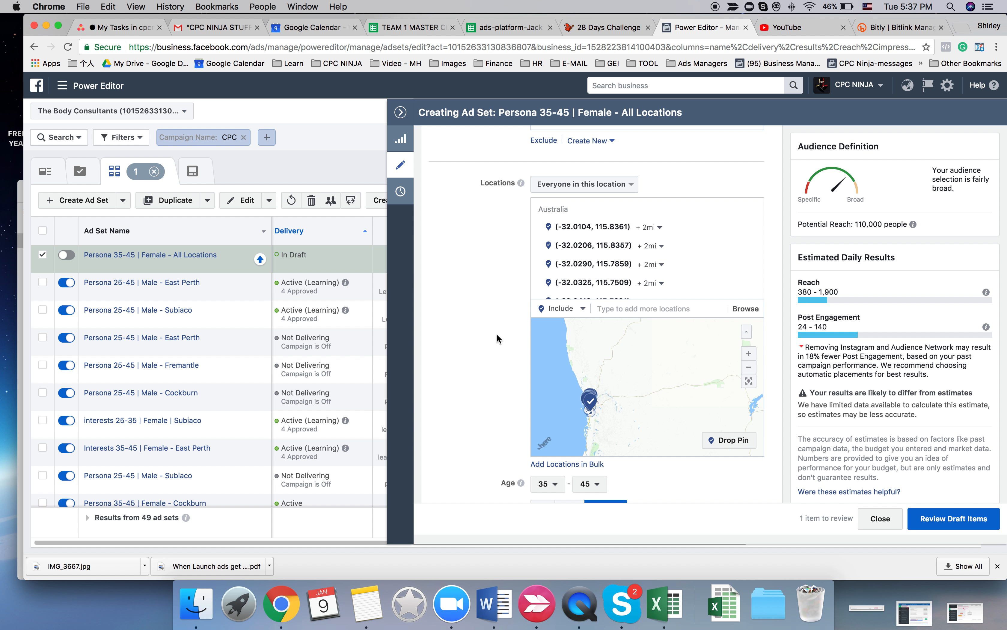
- Leave the ad set editor and reopen all four of its draft ads for editing together
{"action": "left_click", "coordinate": [401, 112]}
{"action": "left_click", "coordinate": [655, 179]}
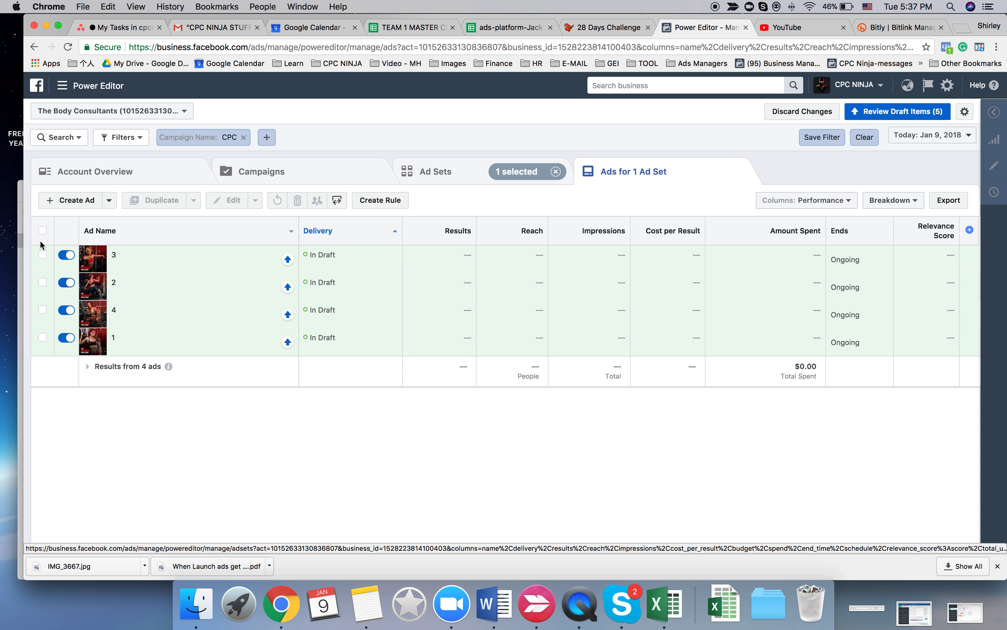
{"action": "left_click", "coordinate": [43, 230]}
{"action": "left_click", "coordinate": [227, 200]}
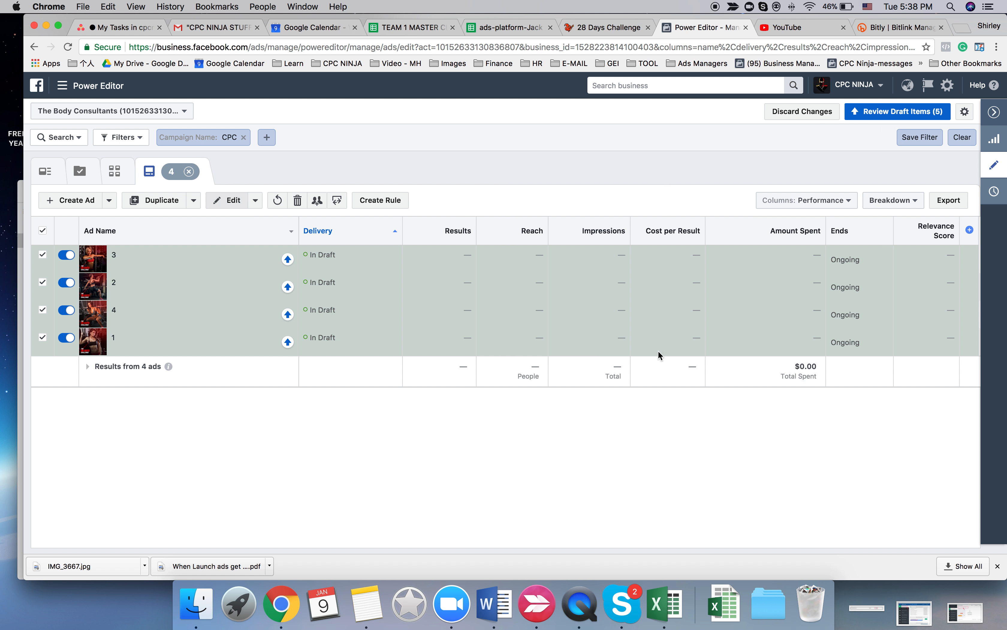
- Reword the ads' closing program sentence as "Be a part of the best 28 days program in Perth Area!" and check it in the preview
{"action": "scroll", "coordinate": [579, 383], "scroll_direction": "down", "scroll_amount": 5}
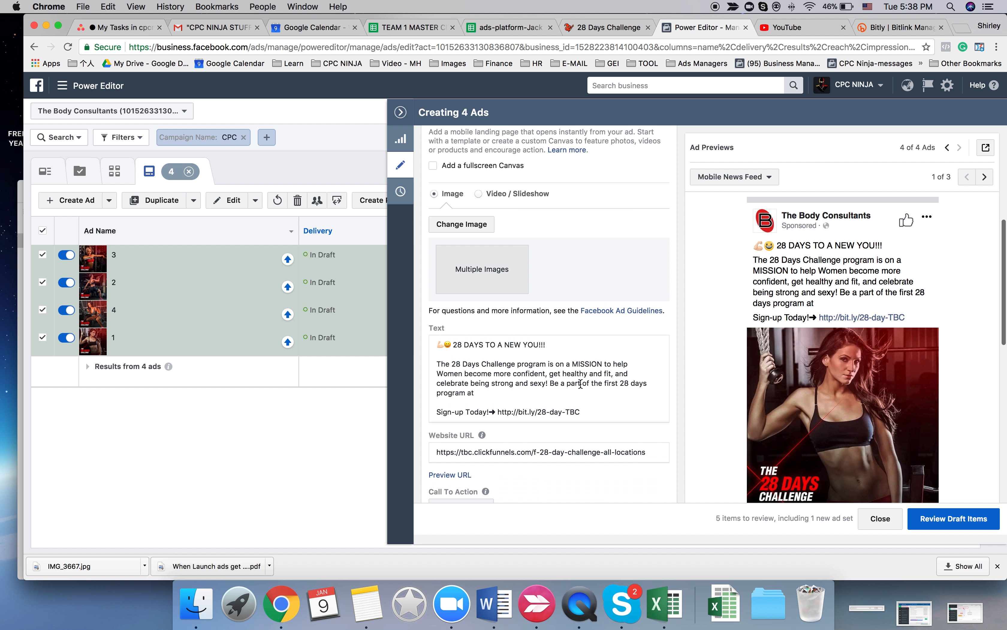
{"action": "left_click", "coordinate": [529, 392]}
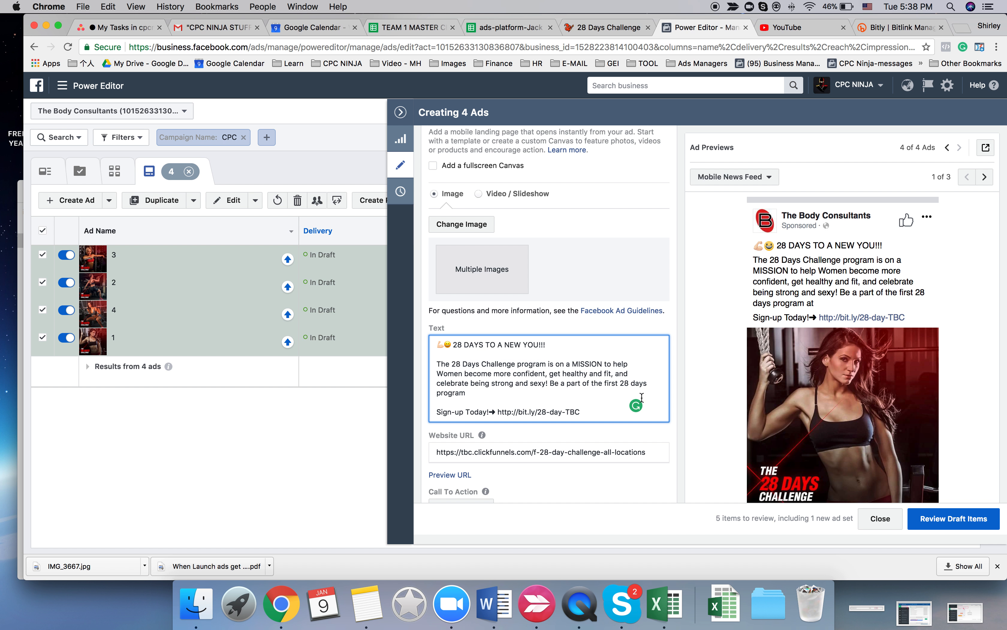
{"action": "left_click_drag", "start_coordinate": [603, 383], "coordinate": [619, 385]}
{"action": "type", "text": "bes"}
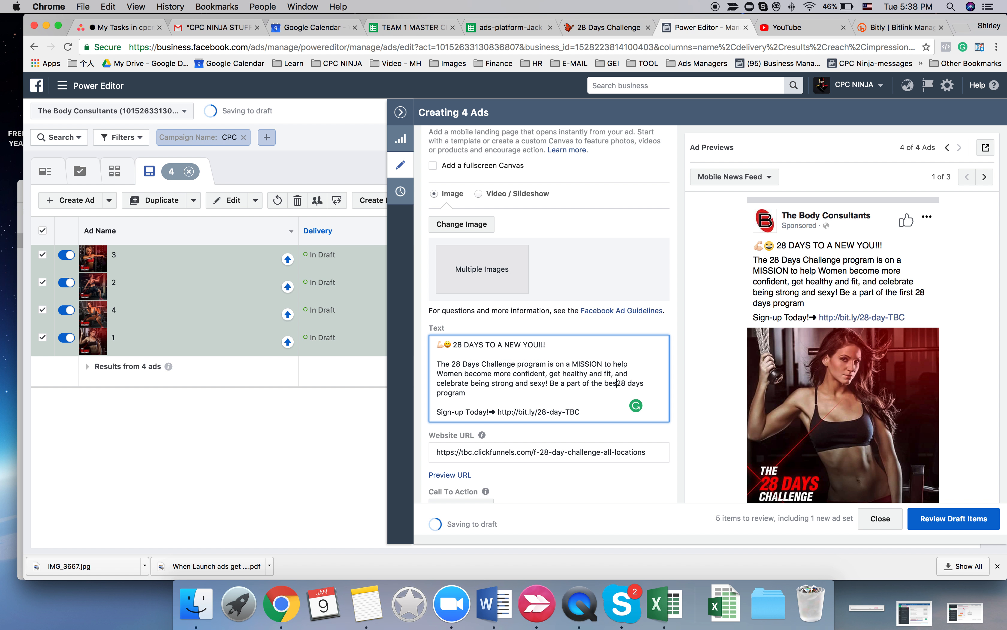
{"action": "type", "text": "t"}
{"action": "left_click", "coordinate": [522, 397]}
{"action": "type", "text": "in Perth Area!"}
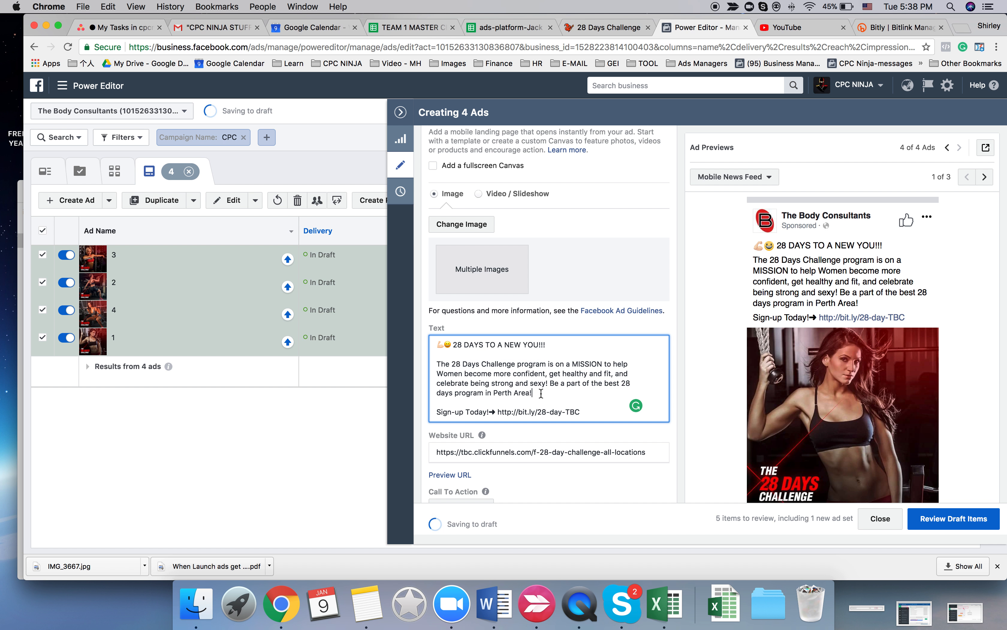
{"action": "scroll", "coordinate": [805, 418], "scroll_direction": "down", "scroll_amount": 3}
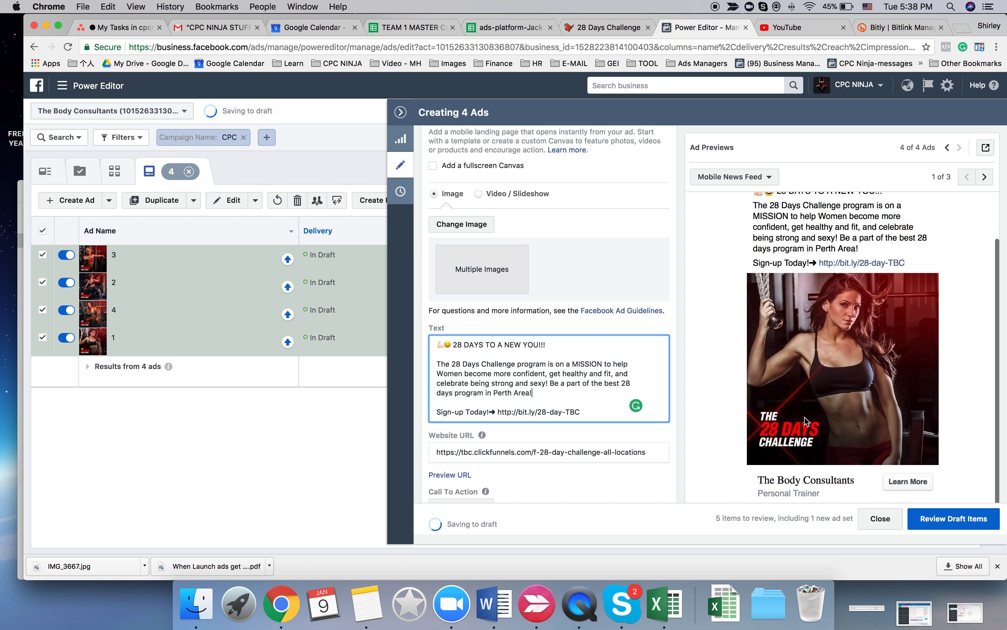
{"action": "scroll", "coordinate": [805, 421], "scroll_direction": "up", "scroll_amount": 2}
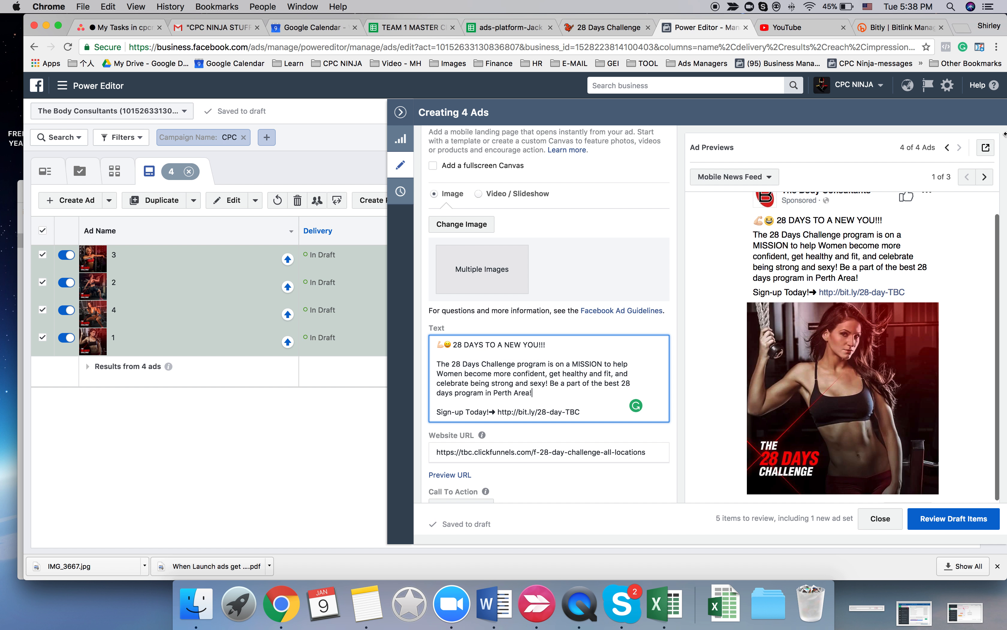
- Check the mobile news feed previews of the other three ads and leave the ads editor
{"action": "left_click", "coordinate": [948, 149]}
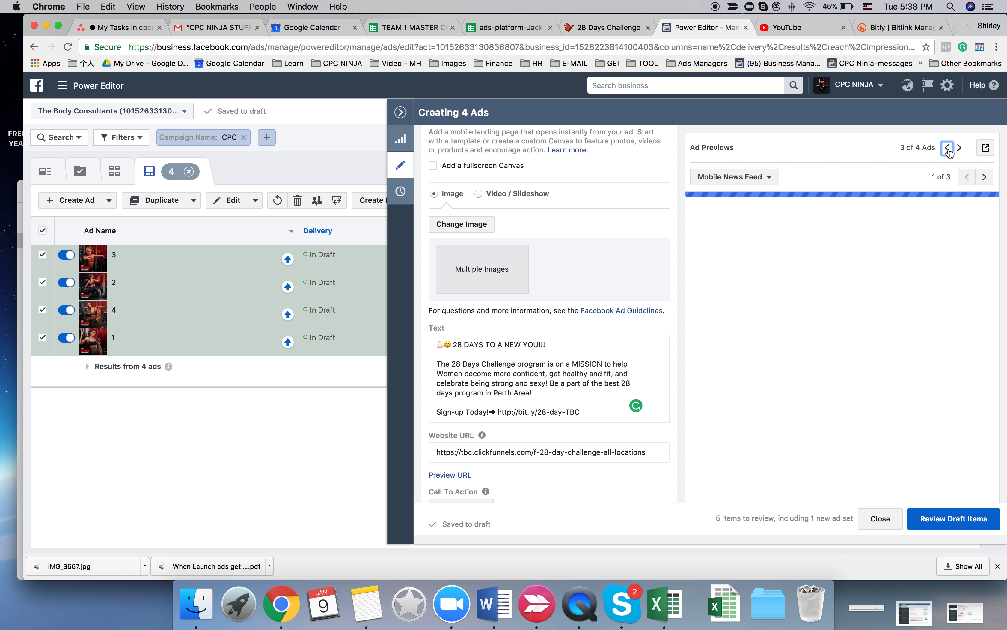
{"action": "left_click", "coordinate": [948, 148]}
{"action": "left_click", "coordinate": [948, 148]}
{"action": "left_click", "coordinate": [400, 112]}
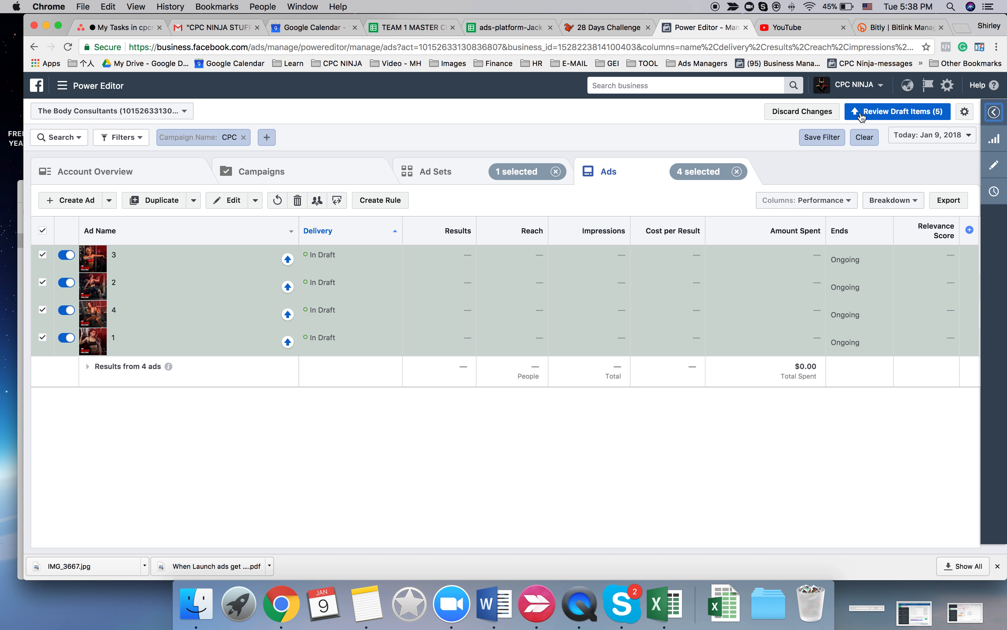
- Review and confirm the draft Persona 35-45 | Female - All Locations ad set together with its four ads for publishing
{"action": "left_click", "coordinate": [461, 179]}
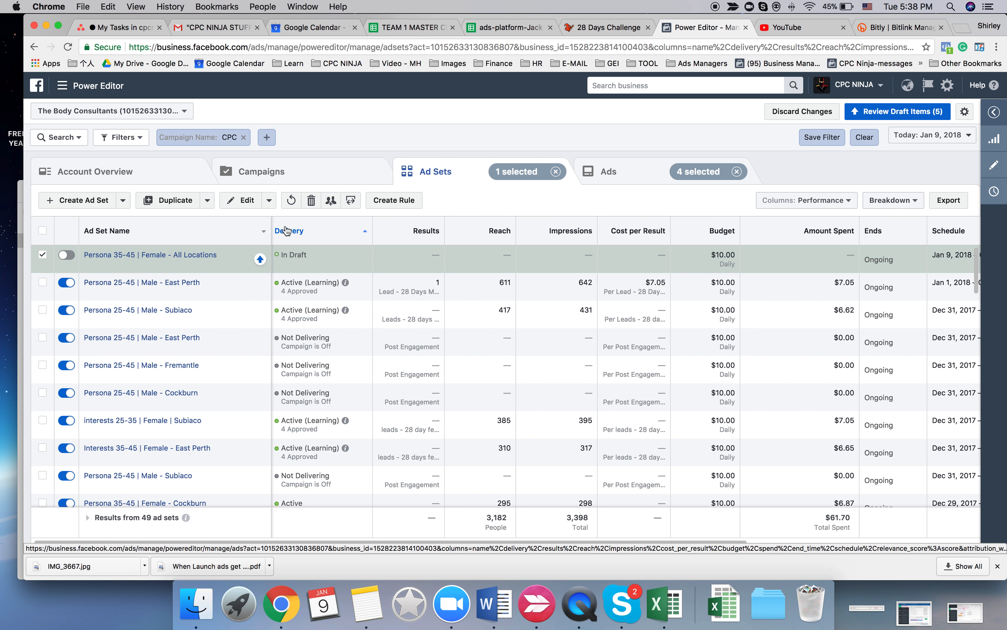
{"action": "left_click", "coordinate": [898, 111]}
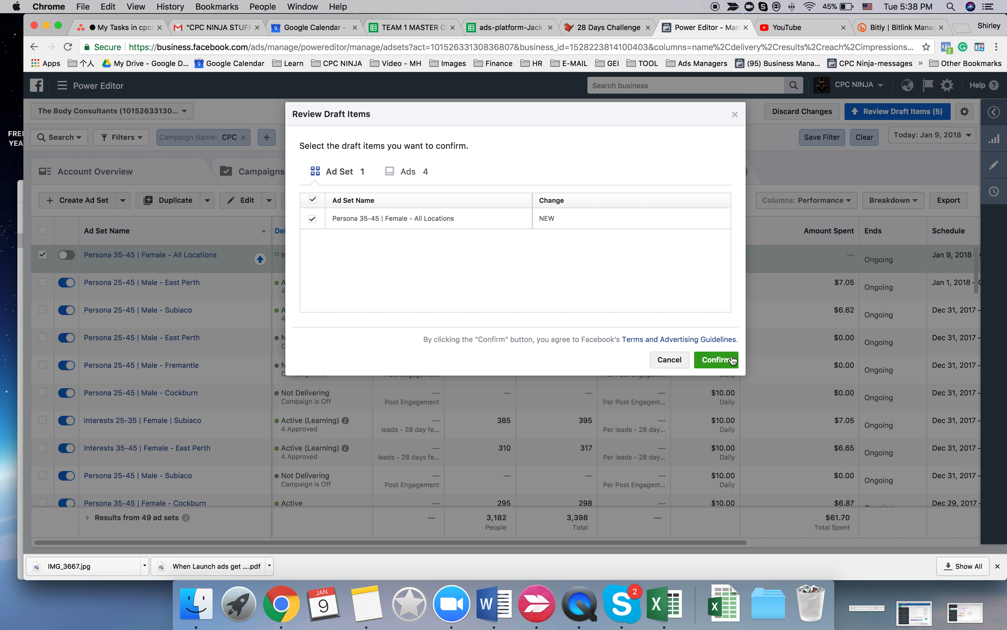
{"action": "left_click", "coordinate": [707, 362]}
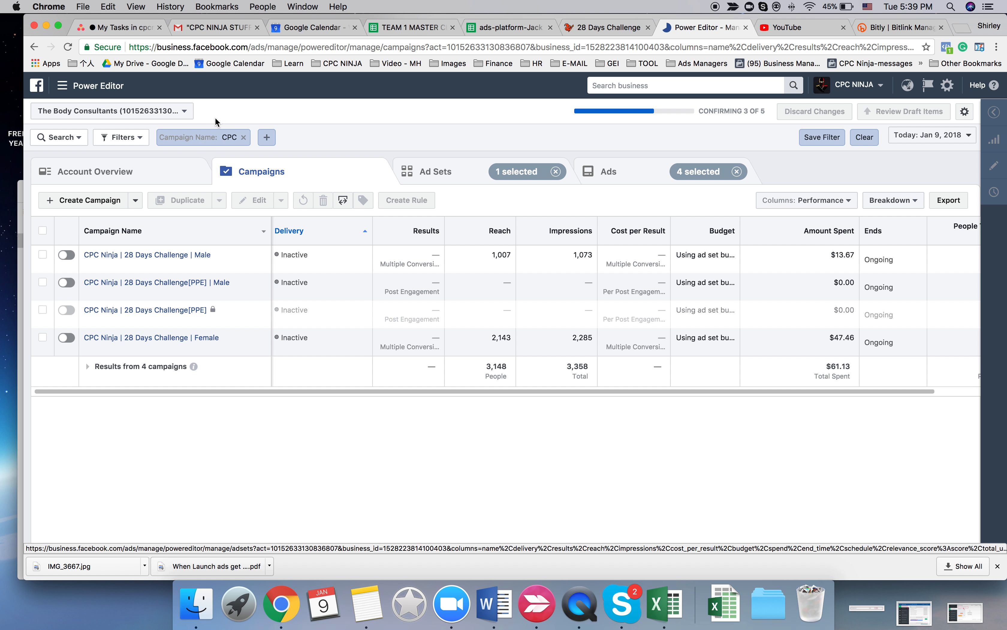
- Remove the CPC campaign name filter and browse the account's full campaign list
{"action": "left_click", "coordinate": [245, 138]}
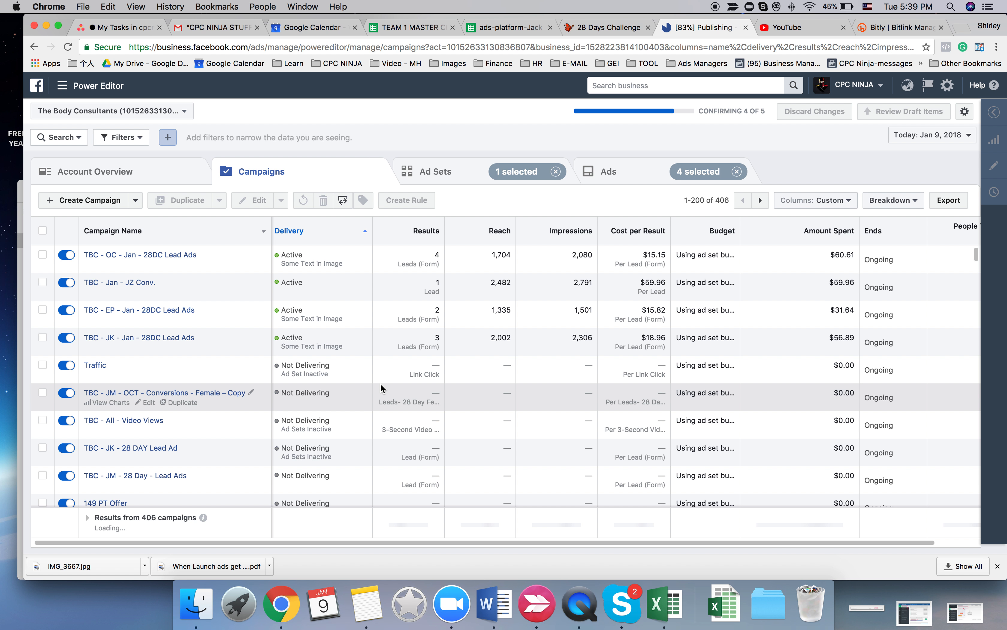
{"action": "scroll", "coordinate": [380, 383], "scroll_direction": "down", "scroll_amount": 2}
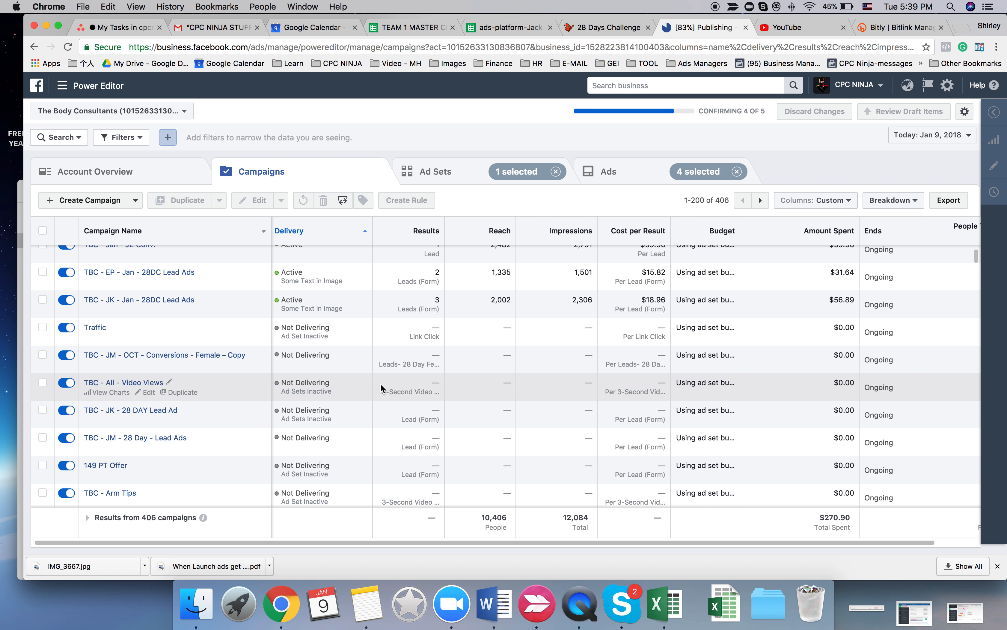
{"action": "scroll", "coordinate": [380, 384], "scroll_direction": "down", "scroll_amount": 5}
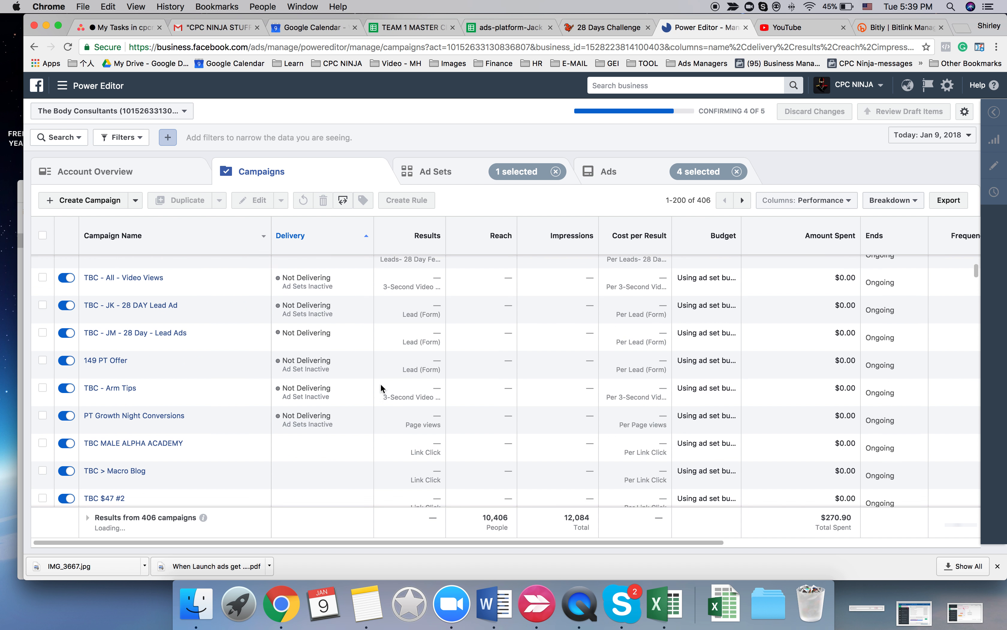
{"action": "scroll", "coordinate": [381, 384], "scroll_direction": "down", "scroll_amount": 4}
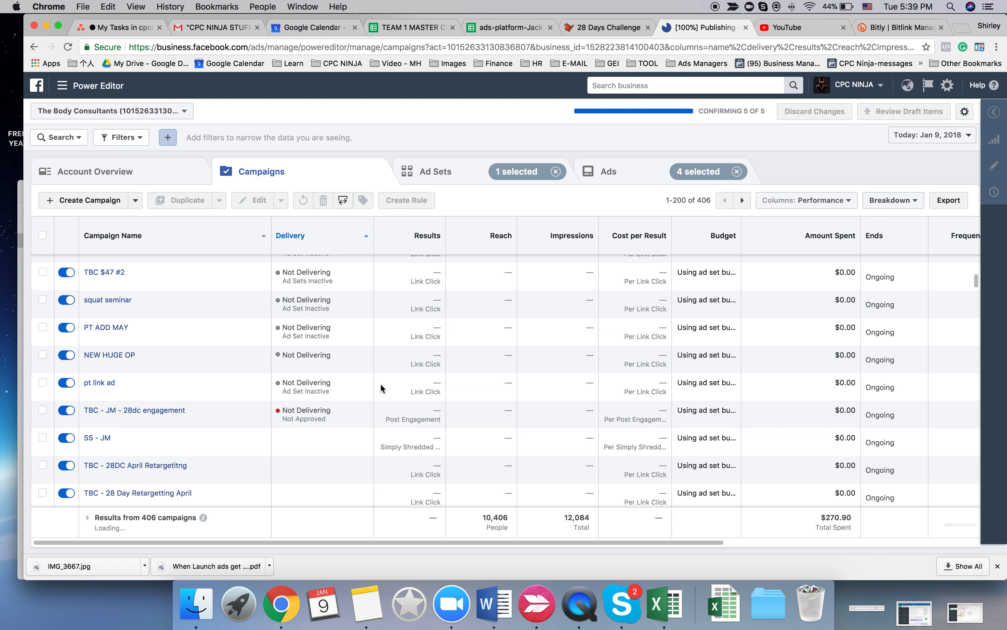
{"action": "scroll", "coordinate": [380, 384], "scroll_direction": "up", "scroll_amount": 5}
{"action": "scroll", "coordinate": [380, 384], "scroll_direction": "up", "scroll_amount": 4}
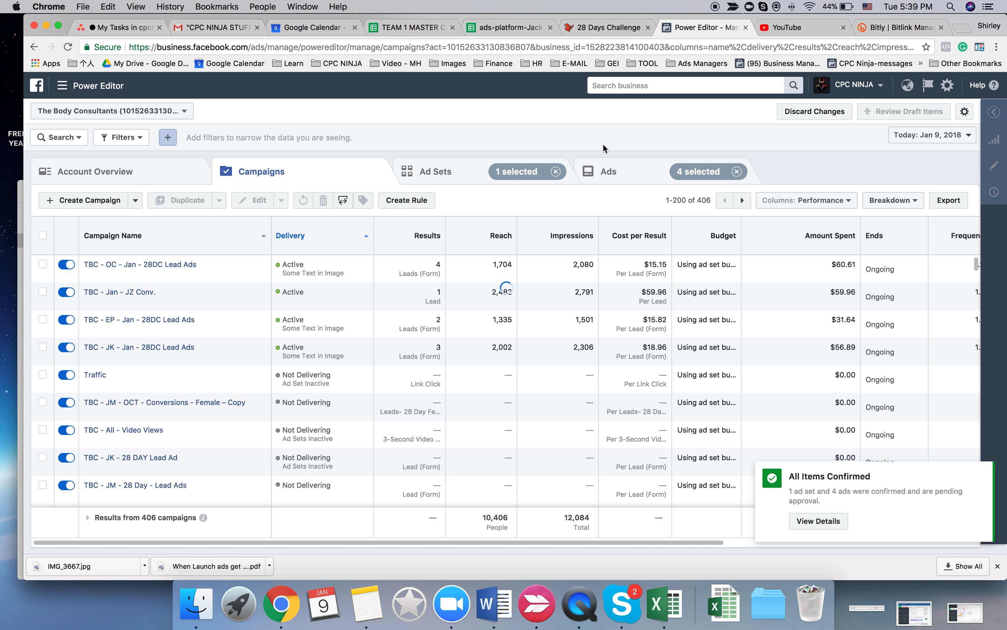
- Filter the campaign list to campaign names containing CPC
{"action": "left_click", "coordinate": [67, 138]}
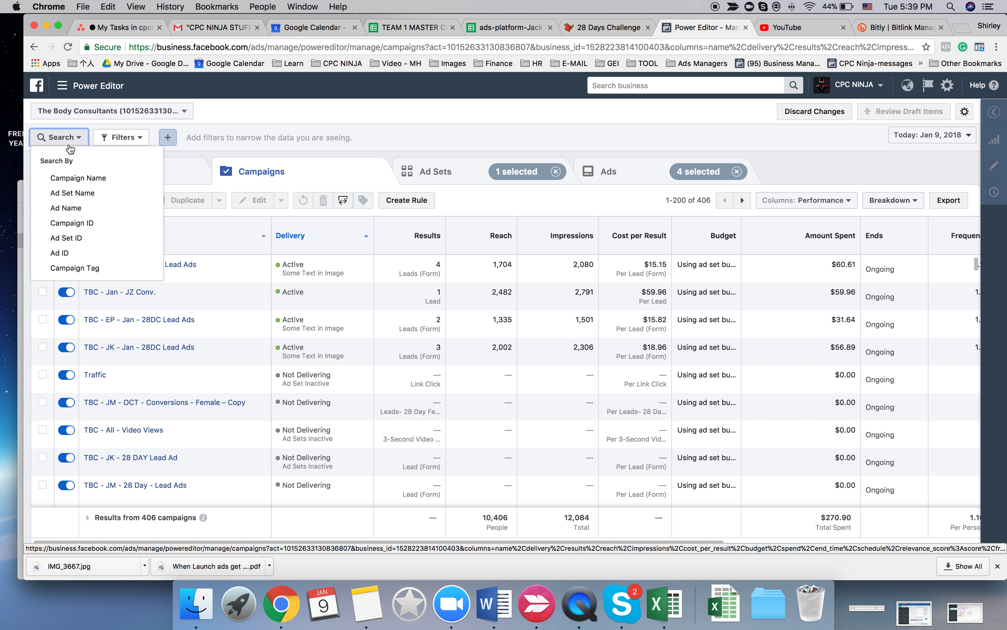
{"action": "left_click", "coordinate": [94, 178]}
{"action": "type", "text": "CPC"}
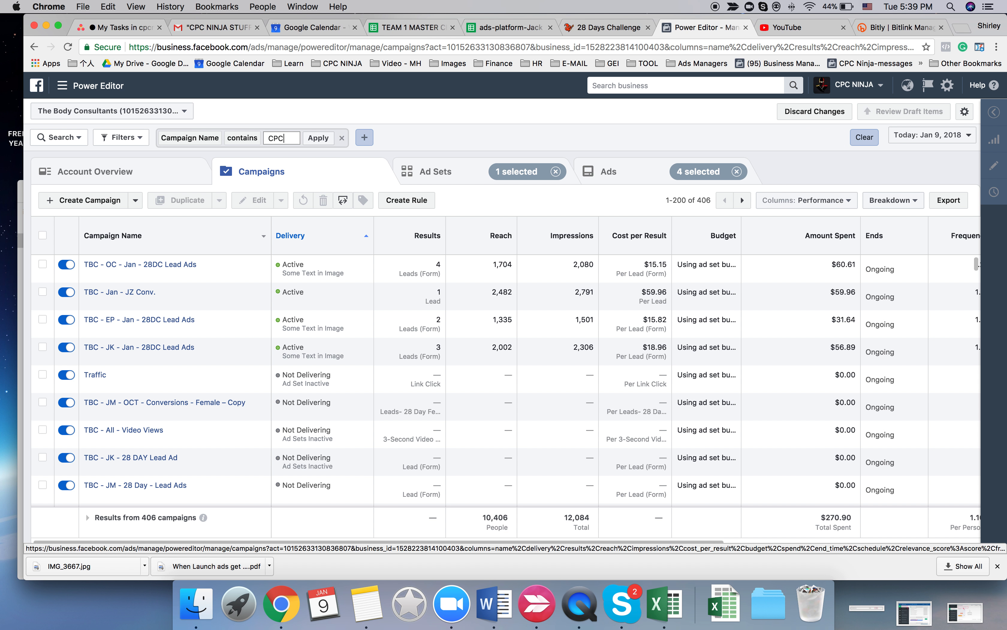
{"action": "key", "text": "Return"}
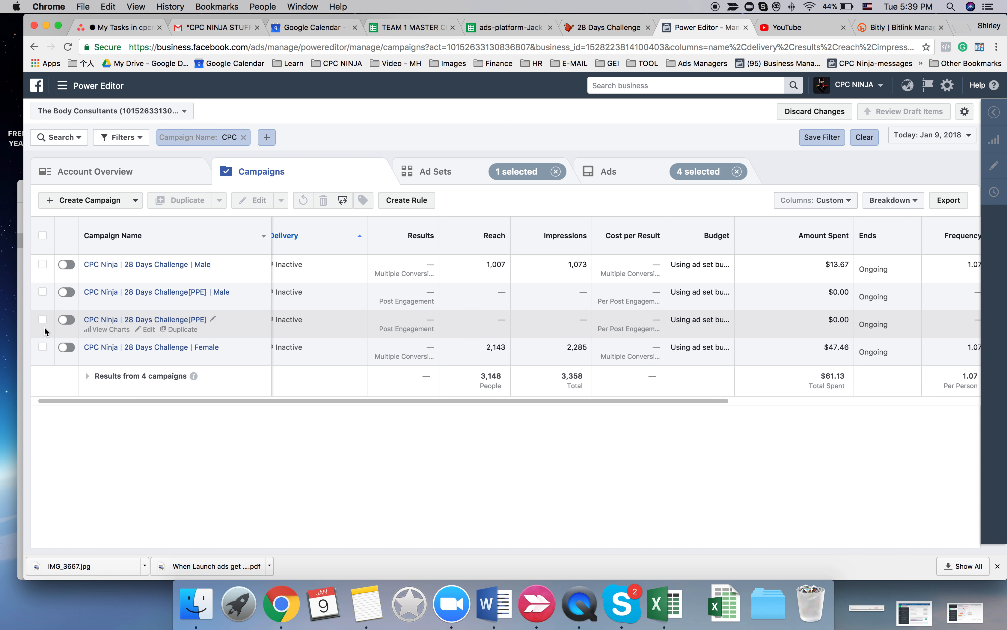
- Open the four newly published ads for editing and bring up the first ad's Facebook post with comments
{"action": "left_click", "coordinate": [506, 174]}
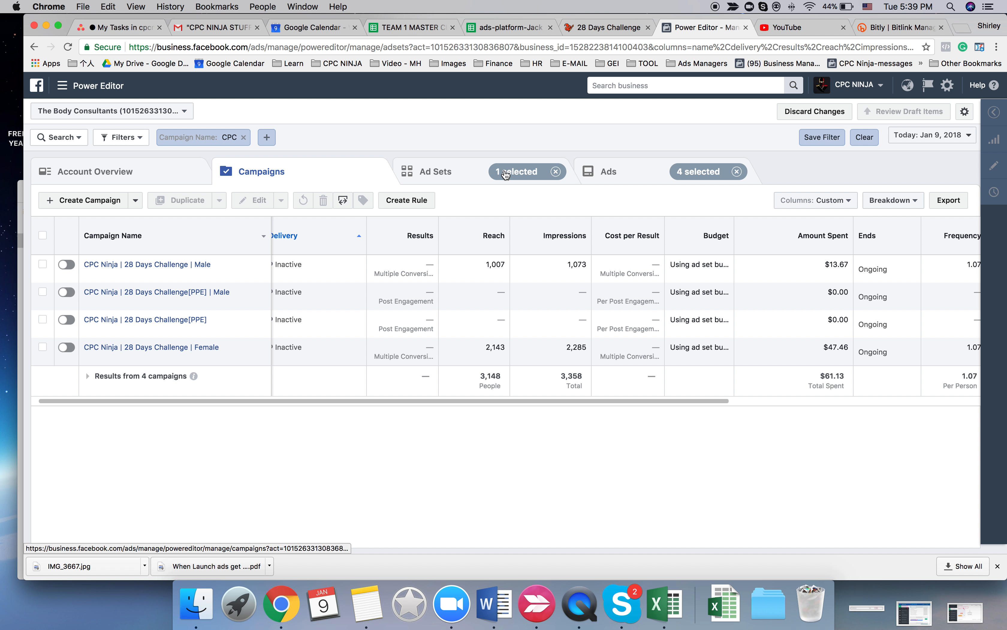
{"action": "left_click", "coordinate": [616, 174]}
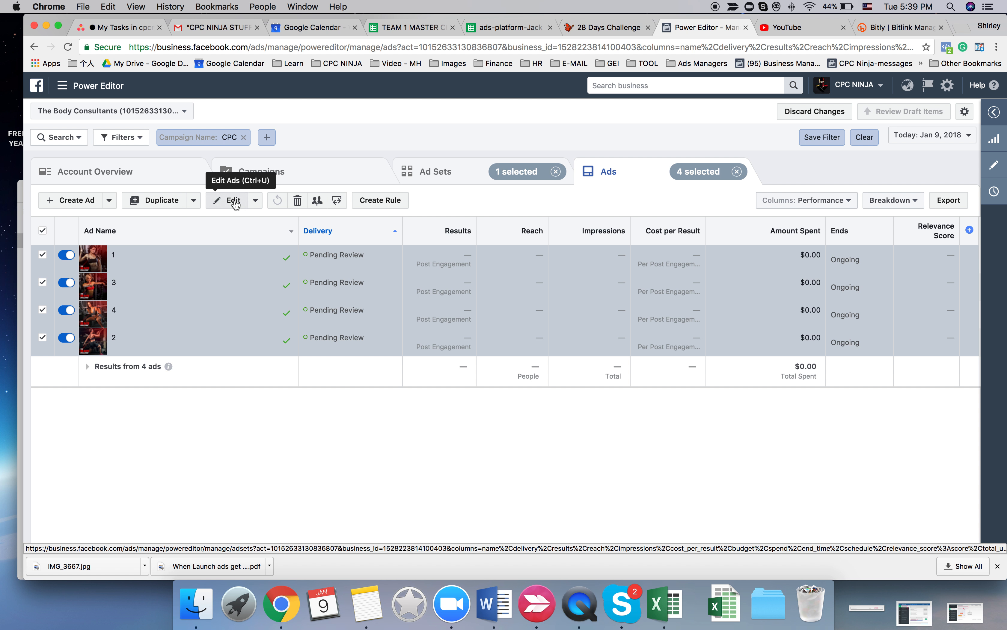
{"action": "left_click", "coordinate": [231, 199]}
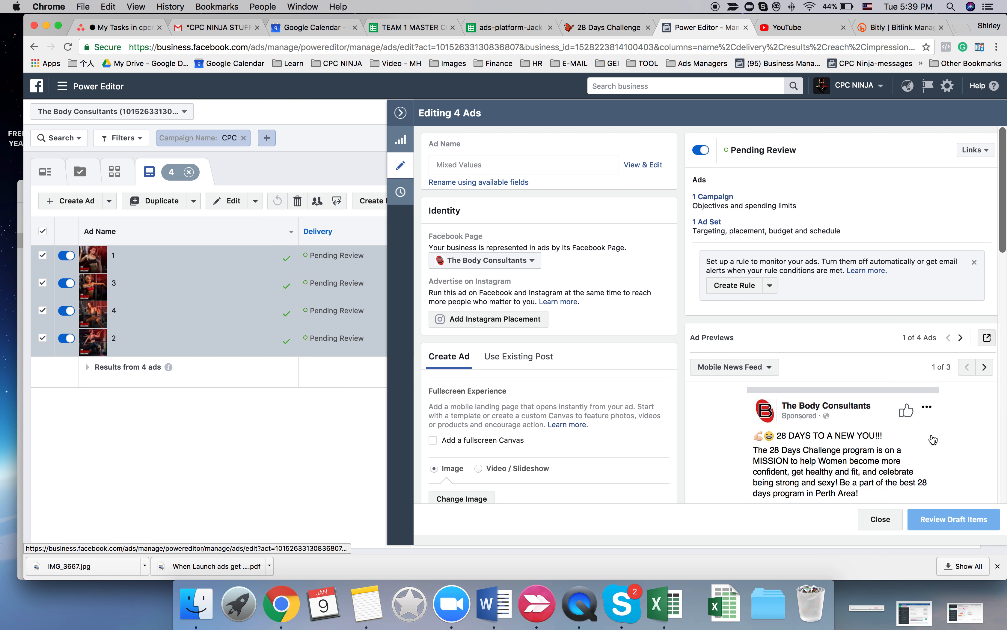
{"action": "scroll", "coordinate": [798, 290], "scroll_direction": "down", "scroll_amount": 3}
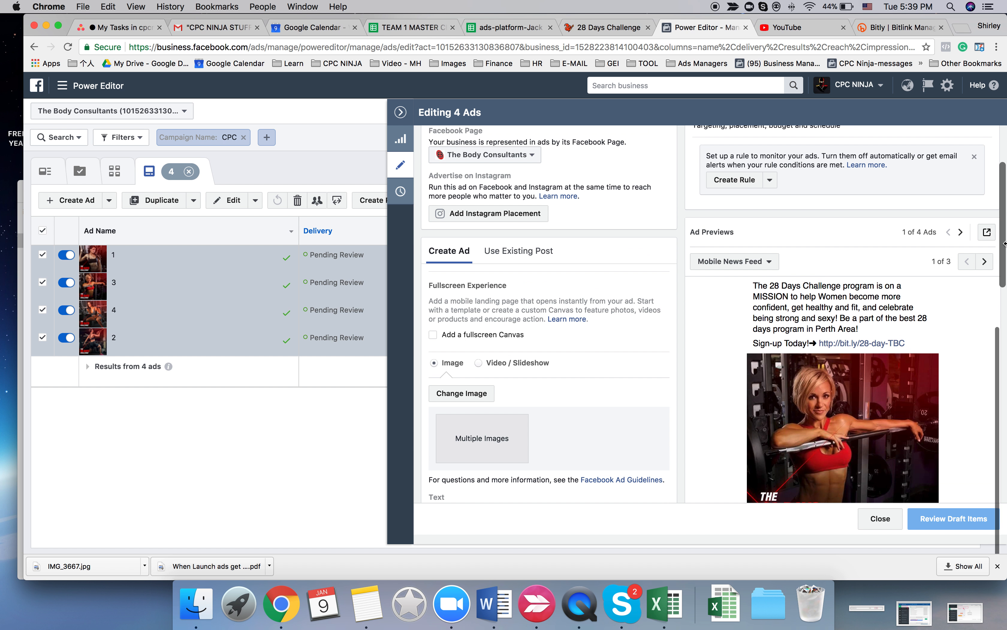
{"action": "left_click", "coordinate": [986, 232]}
{"action": "left_click", "coordinate": [949, 367]}
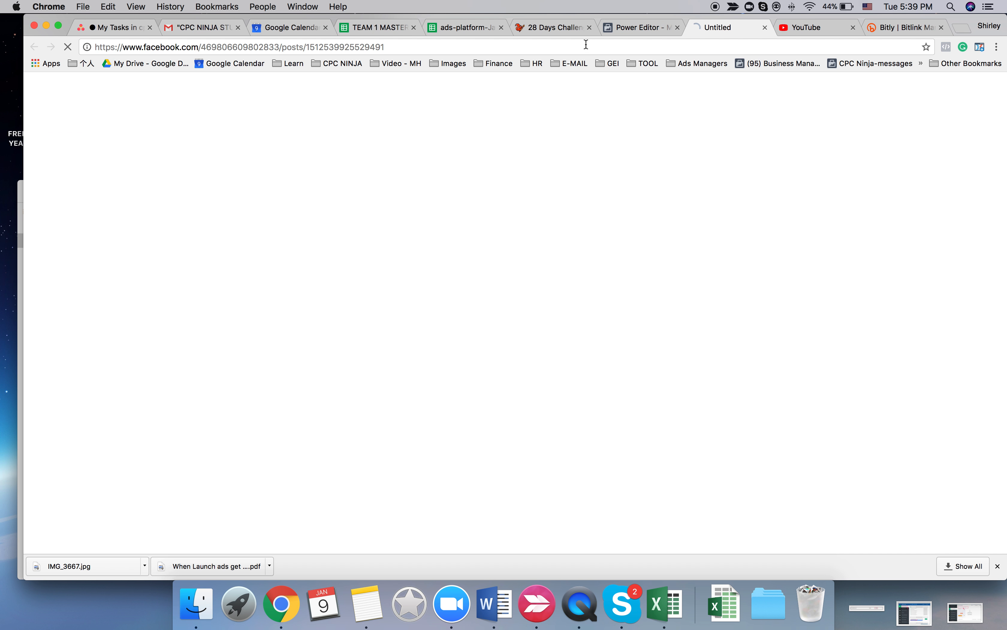
- Open the Facebook posts with comments for the second and third ads from their previews
{"action": "left_click", "coordinate": [639, 29]}
{"action": "left_click", "coordinate": [960, 232]}
{"action": "left_click", "coordinate": [987, 232]}
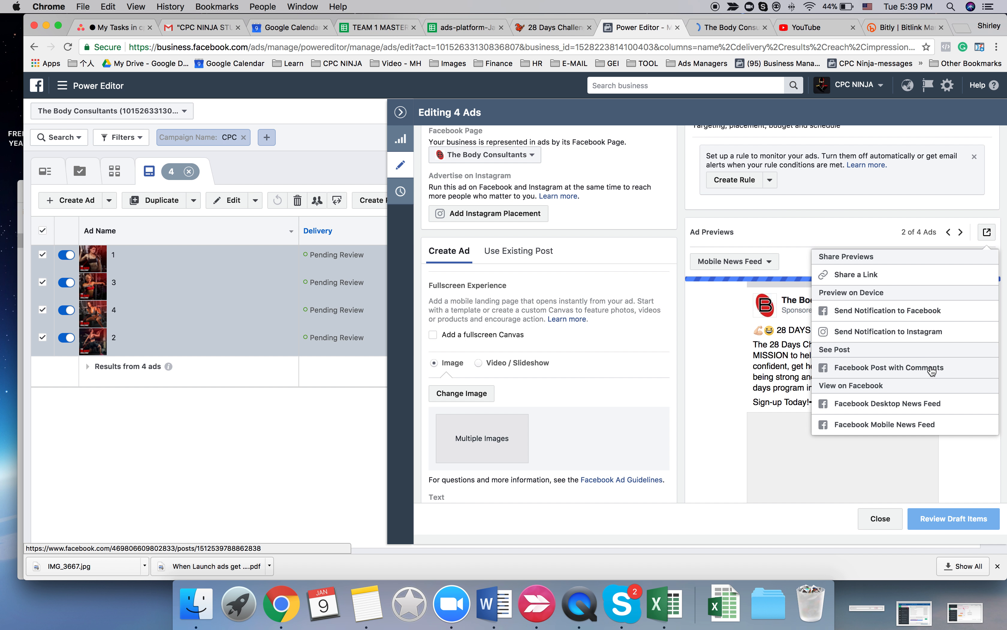
{"action": "left_click", "coordinate": [938, 365]}
{"action": "left_click", "coordinate": [603, 29]}
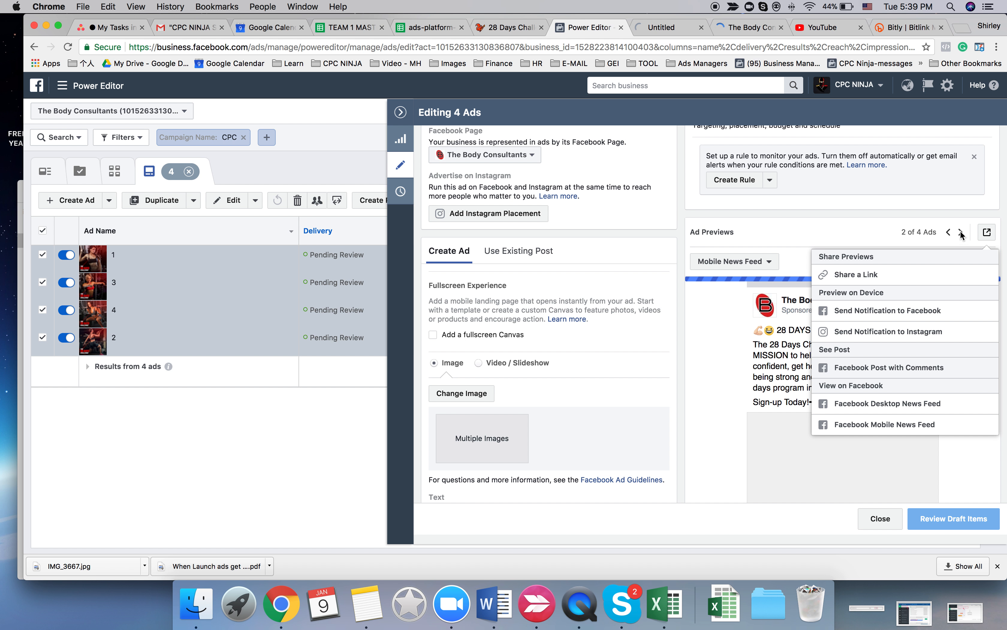
{"action": "left_click", "coordinate": [960, 232]}
{"action": "left_click", "coordinate": [986, 233]}
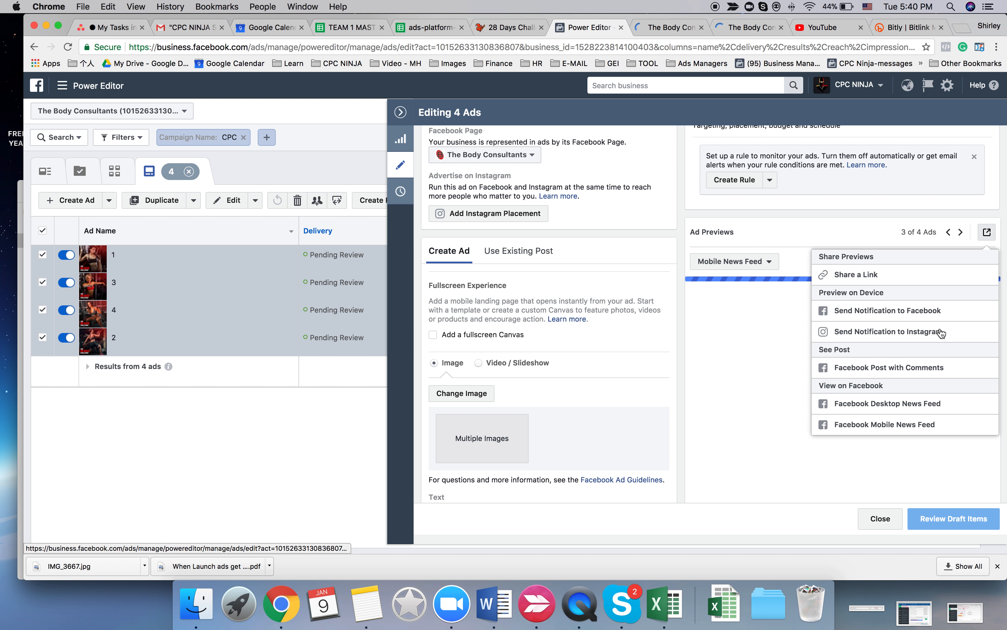
{"action": "left_click", "coordinate": [928, 374]}
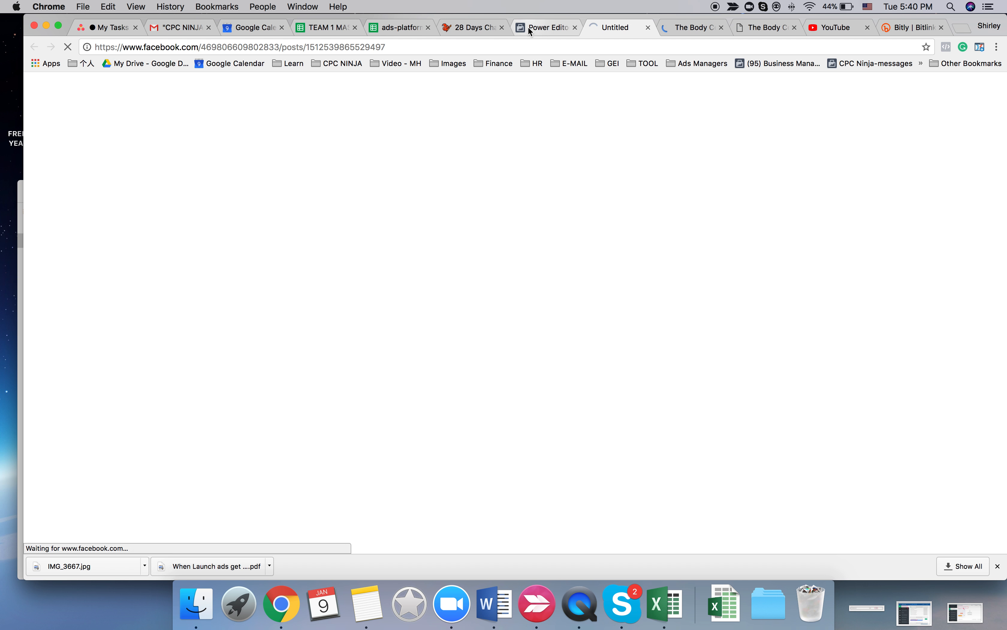
- Open the fourth ad's Facebook post with comments and return to Power Editor
{"action": "left_click", "coordinate": [528, 27]}
{"action": "left_click", "coordinate": [960, 233]}
{"action": "left_click", "coordinate": [960, 232]}
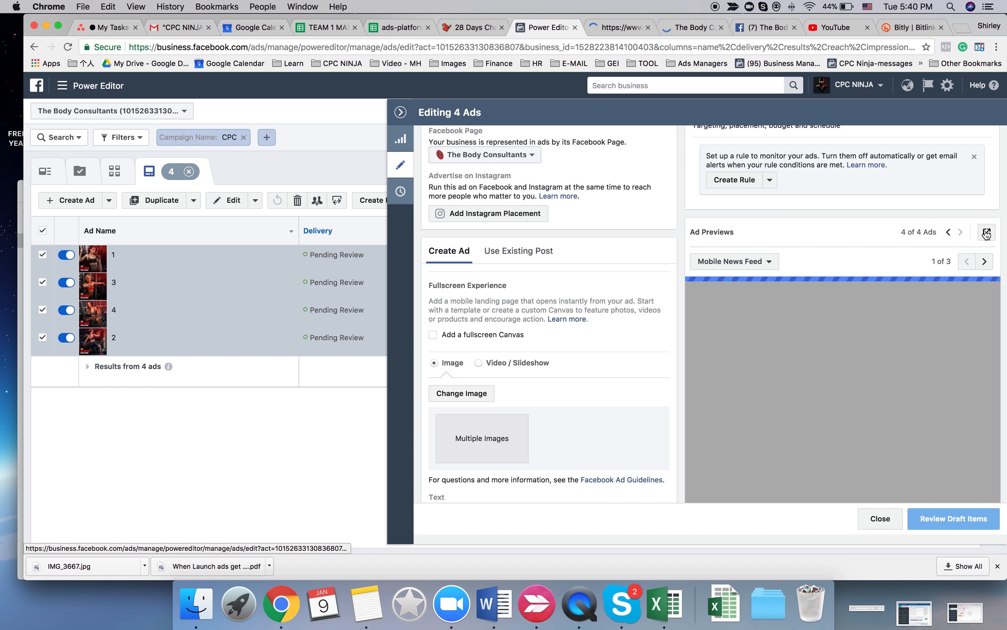
{"action": "left_click", "coordinate": [987, 232]}
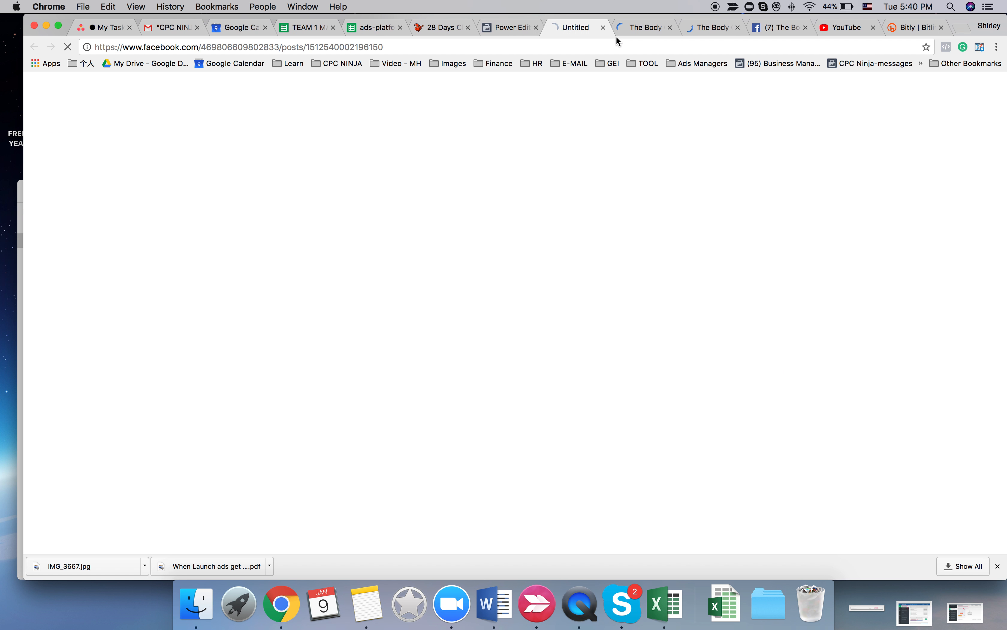
{"action": "left_click", "coordinate": [500, 28]}
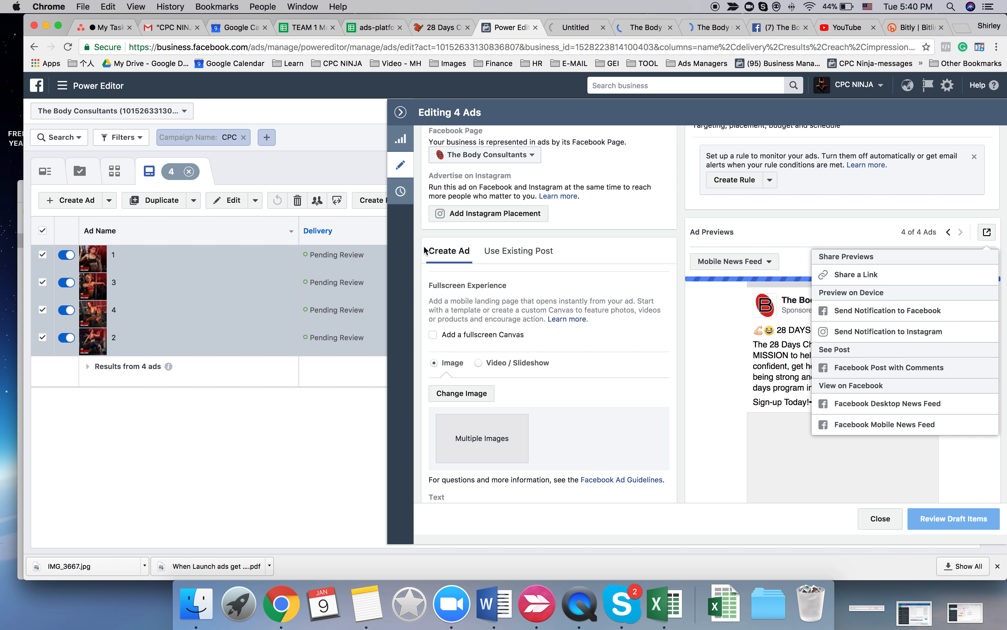
- Leave the ads editor, clear the ad and ad set selections, and return to the campaign list
{"action": "left_click", "coordinate": [401, 117]}
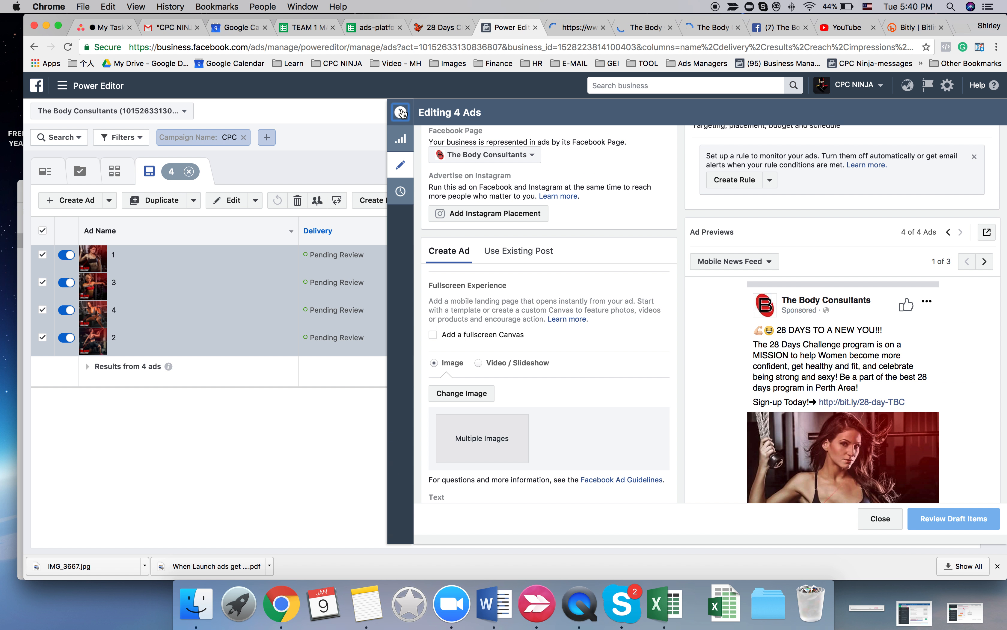
{"action": "left_click", "coordinate": [42, 231]}
{"action": "left_click", "coordinate": [453, 175]}
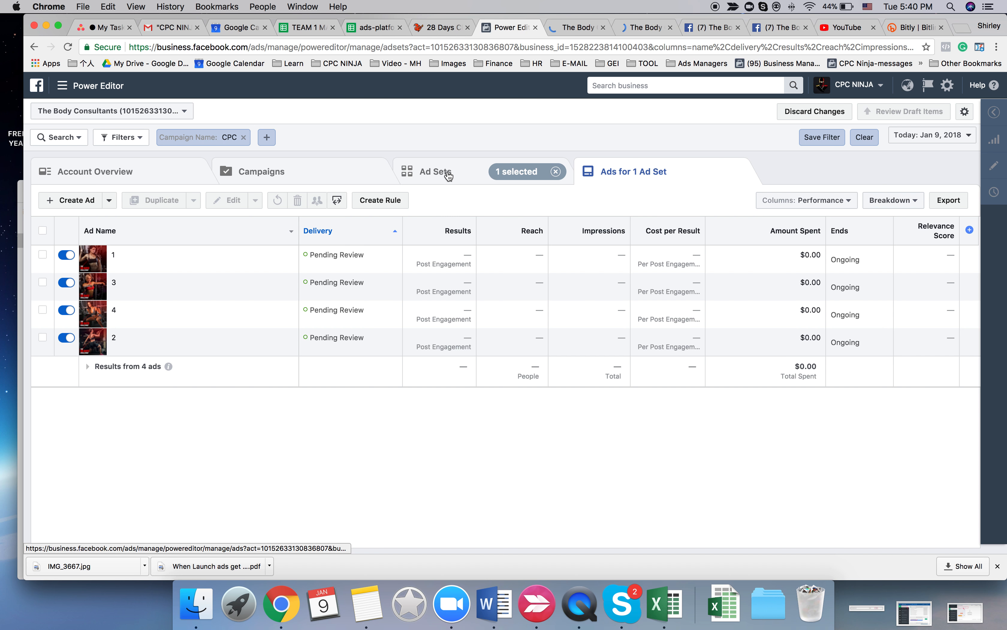
{"action": "left_click", "coordinate": [320, 174]}
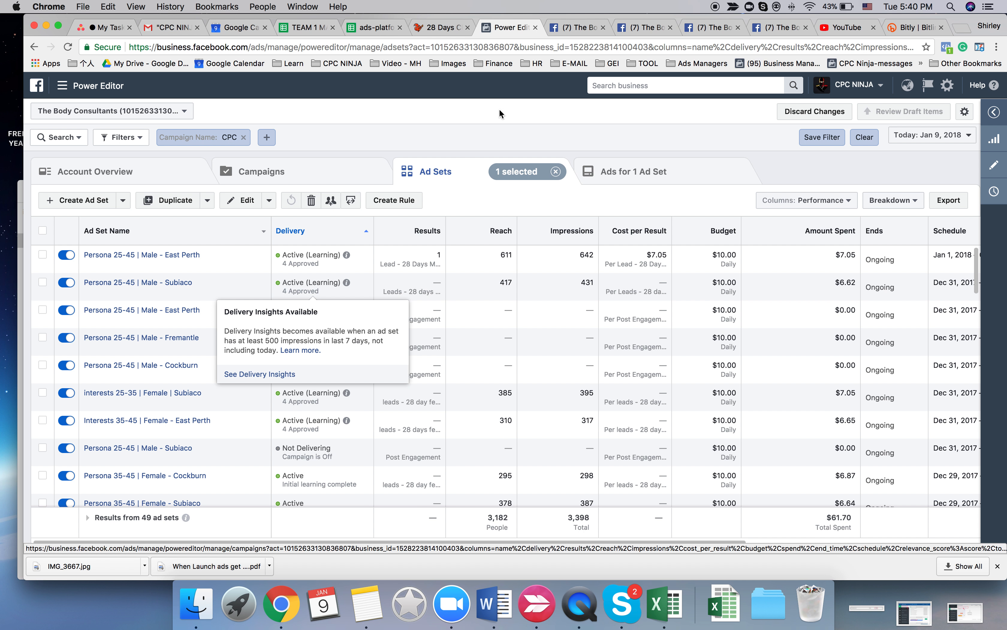
{"action": "left_click", "coordinate": [555, 172]}
{"action": "left_click", "coordinate": [319, 168]}
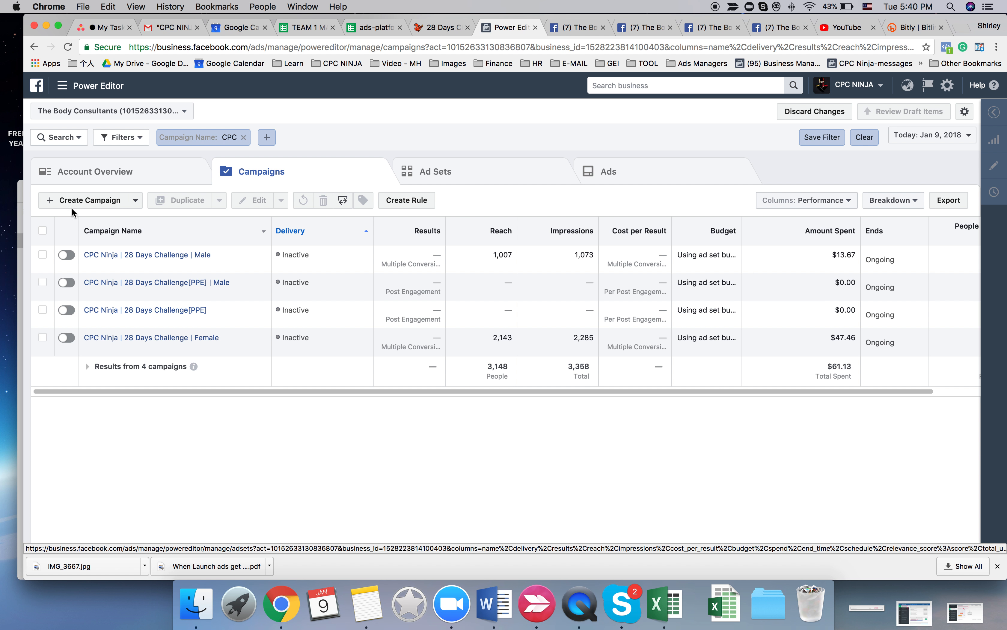
- Start a new campaign named "CPC Ninja | 28 Days Challenge | Female -All Locations" with the Conversions objective
{"action": "left_click", "coordinate": [85, 200]}
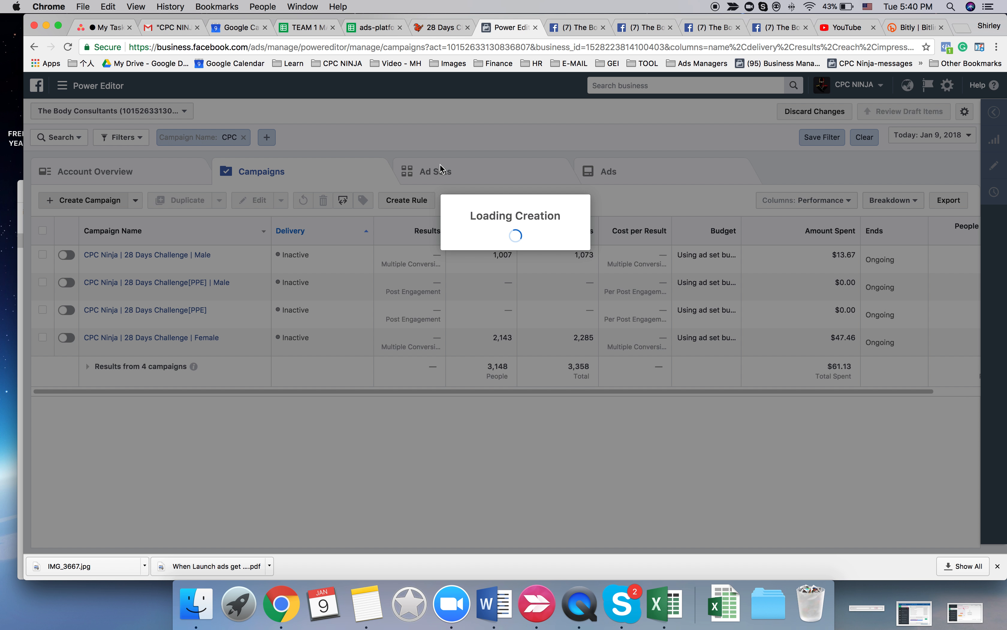
{"action": "type", "text": "CP"}
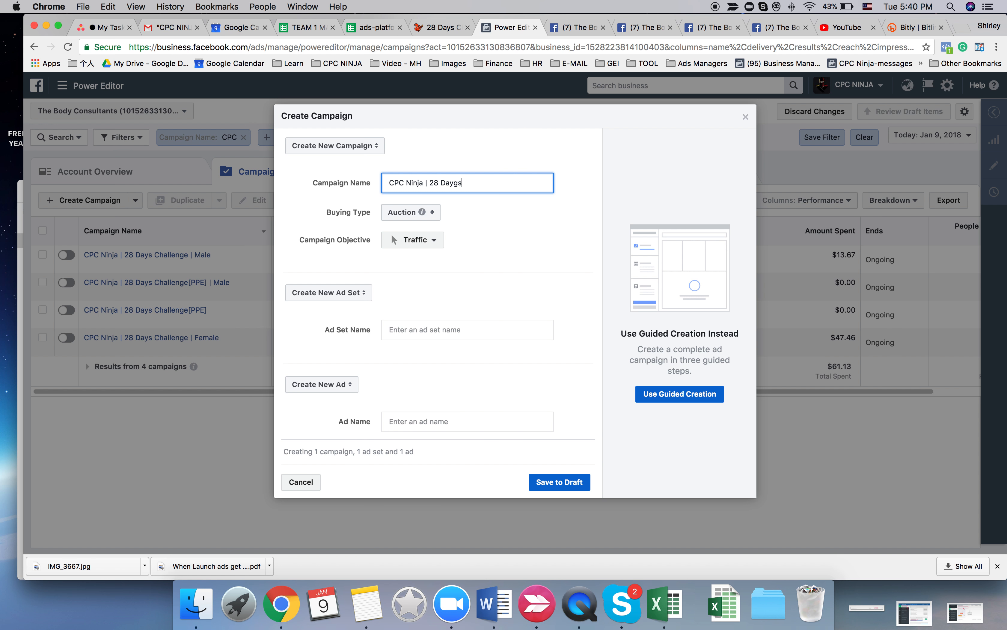
{"action": "type", "text": "C Ninja | 28 Days HCal"}
{"action": "type", "text": "Location"}
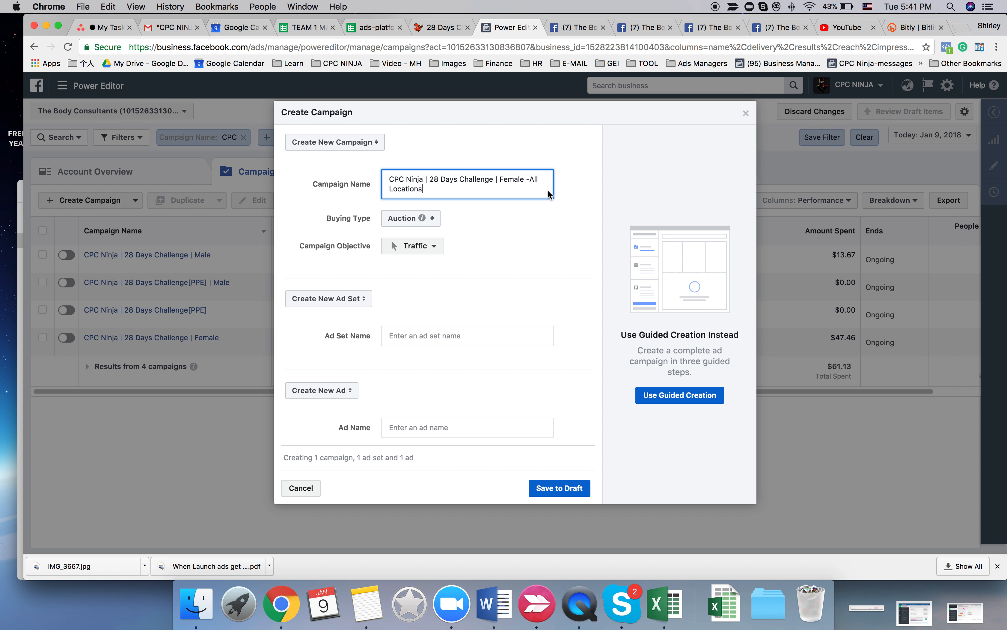
{"action": "left_click", "coordinate": [418, 249]}
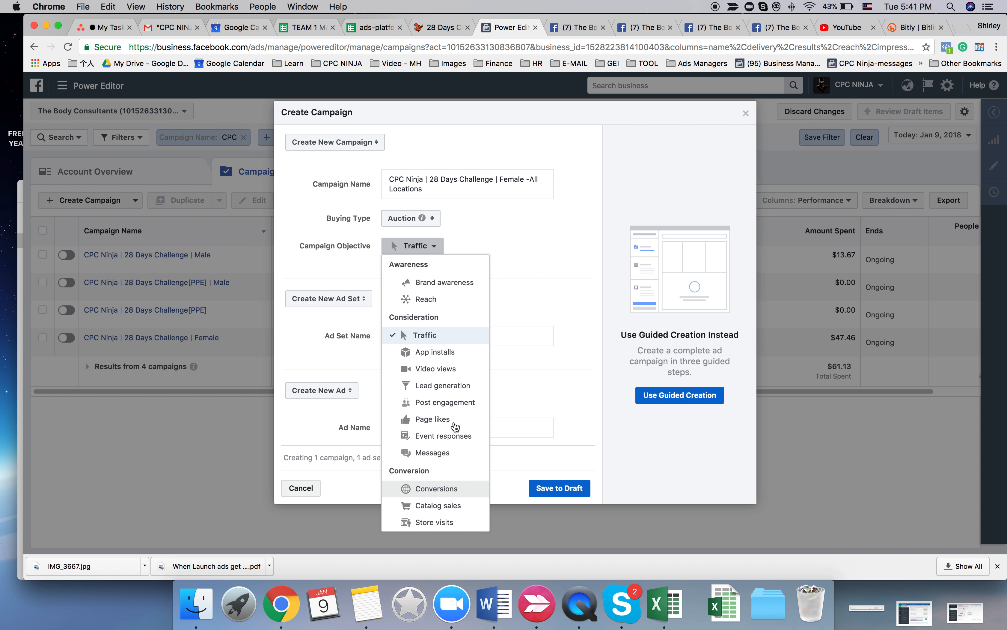
{"action": "left_click", "coordinate": [436, 488]}
- Name the new ad set Persona, fill in the ad name, and save the campaign to draft
{"action": "left_click", "coordinate": [490, 334]}
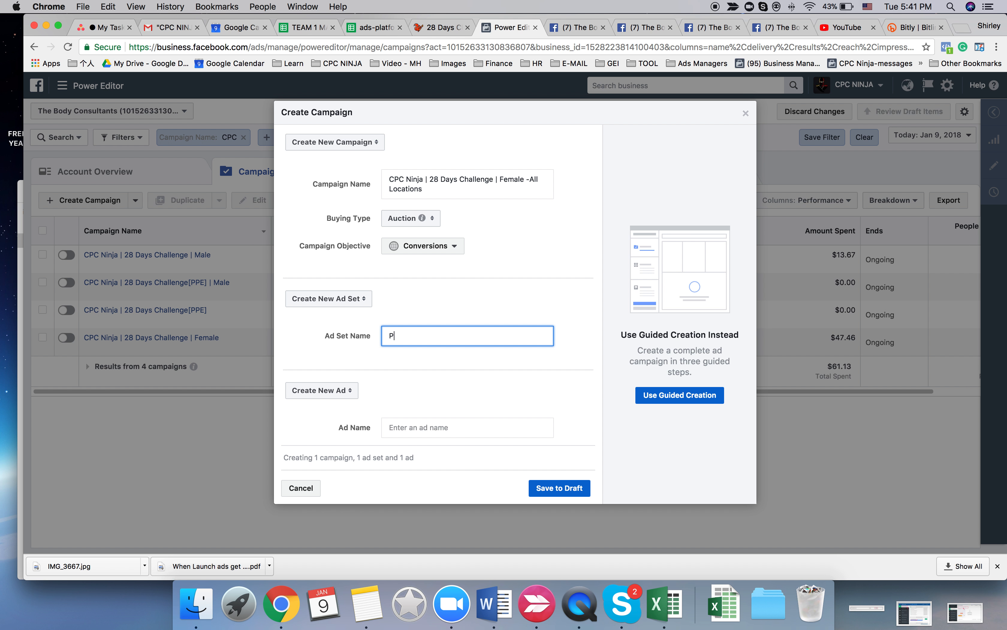
{"action": "left_click", "coordinate": [446, 428]}
{"action": "left_click", "coordinate": [559, 488]}
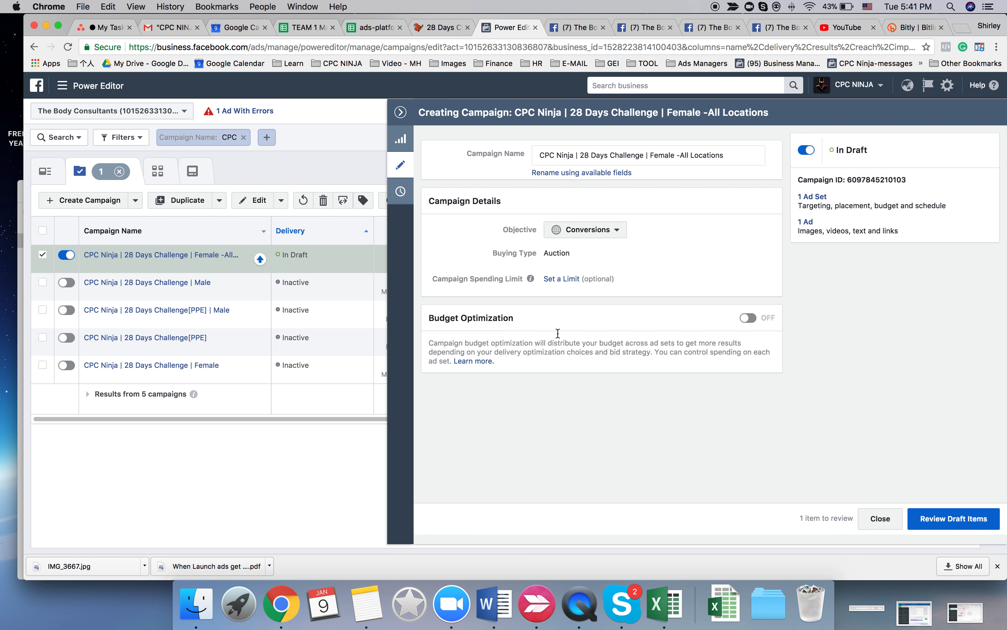
- Close the new campaign's editor and open its Persona ad set for editing
{"action": "left_click", "coordinate": [399, 112]}
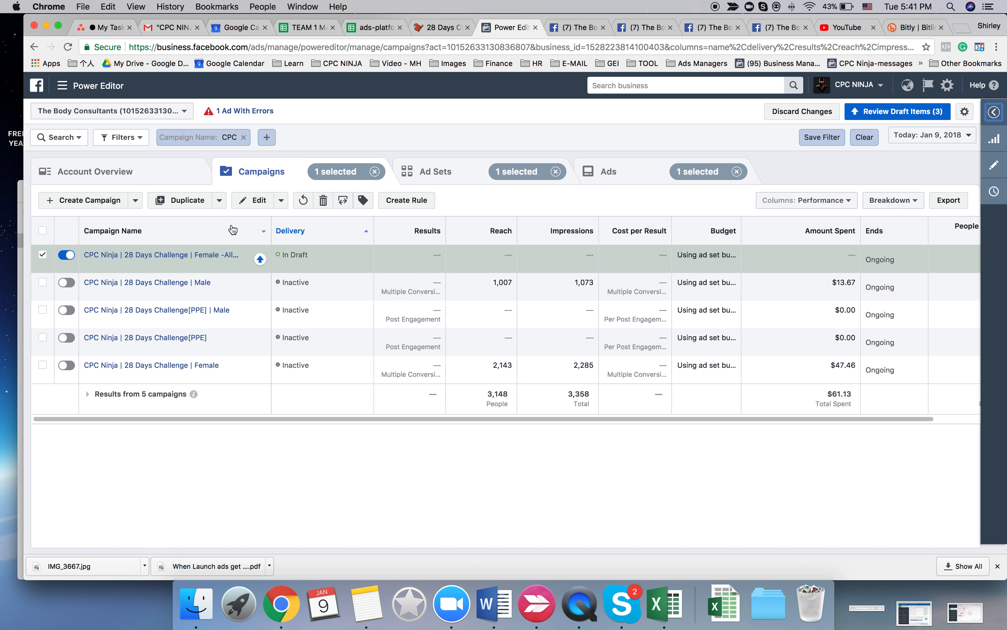
{"action": "left_click", "coordinate": [448, 181]}
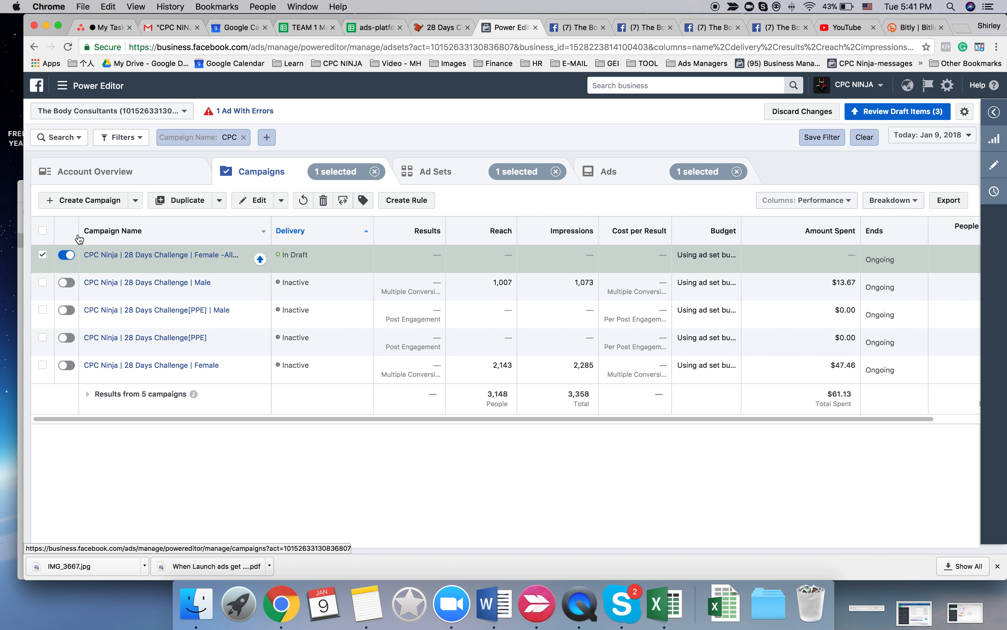
{"action": "left_click", "coordinate": [242, 200]}
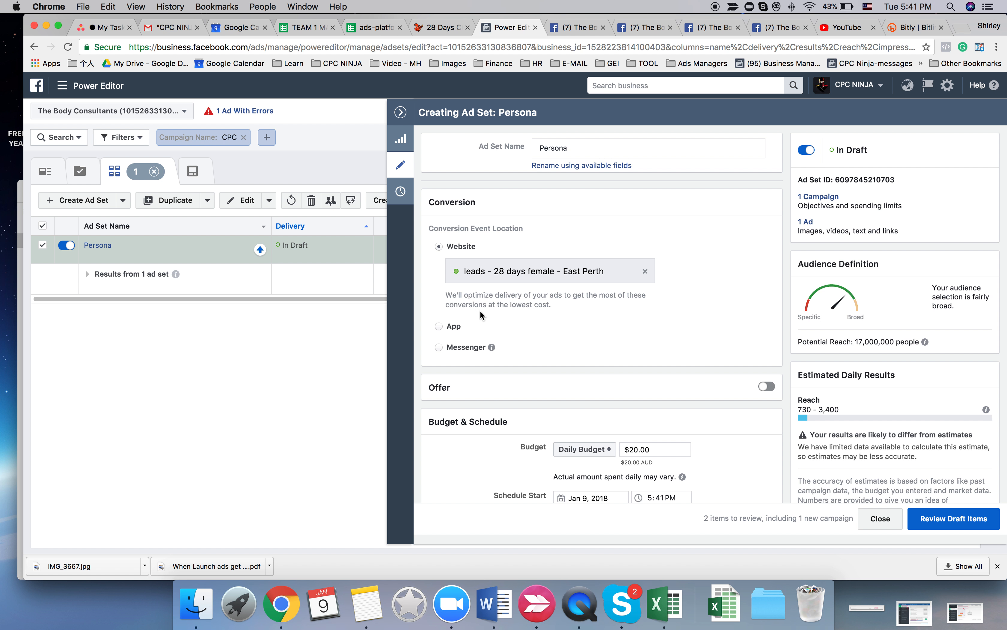
- Apply the saved audience Persona 2 to the Persona ad set
{"action": "scroll", "coordinate": [479, 296], "scroll_direction": "down", "scroll_amount": 6}
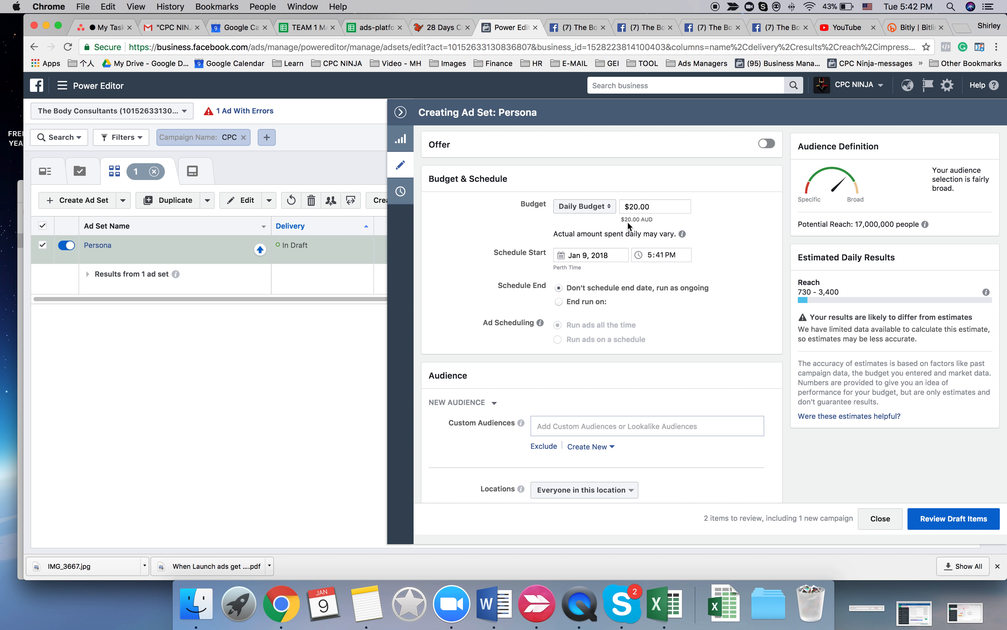
{"action": "left_click_drag", "start_coordinate": [637, 206], "coordinate": [632, 207]}
{"action": "left_click", "coordinate": [447, 235]}
{"action": "scroll", "coordinate": [447, 233], "scroll_direction": "down", "scroll_amount": 6}
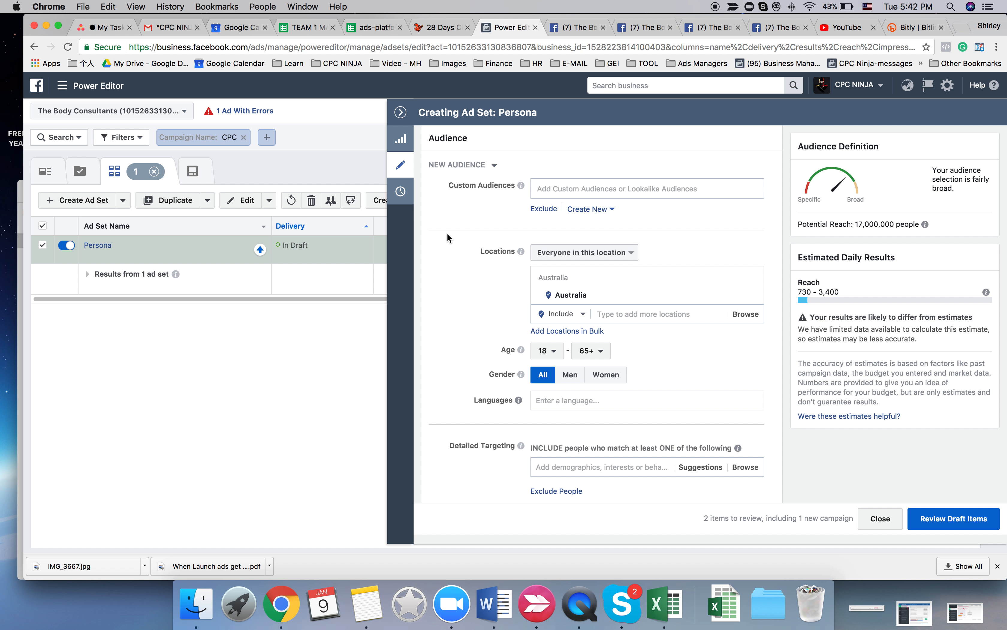
{"action": "left_click", "coordinate": [494, 165]}
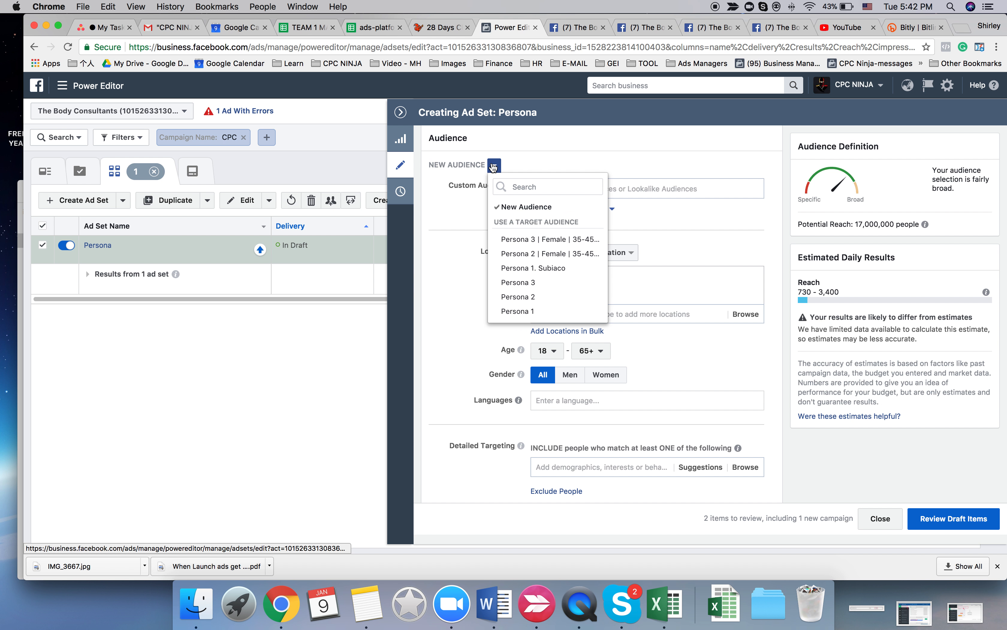
{"action": "left_click", "coordinate": [518, 297]}
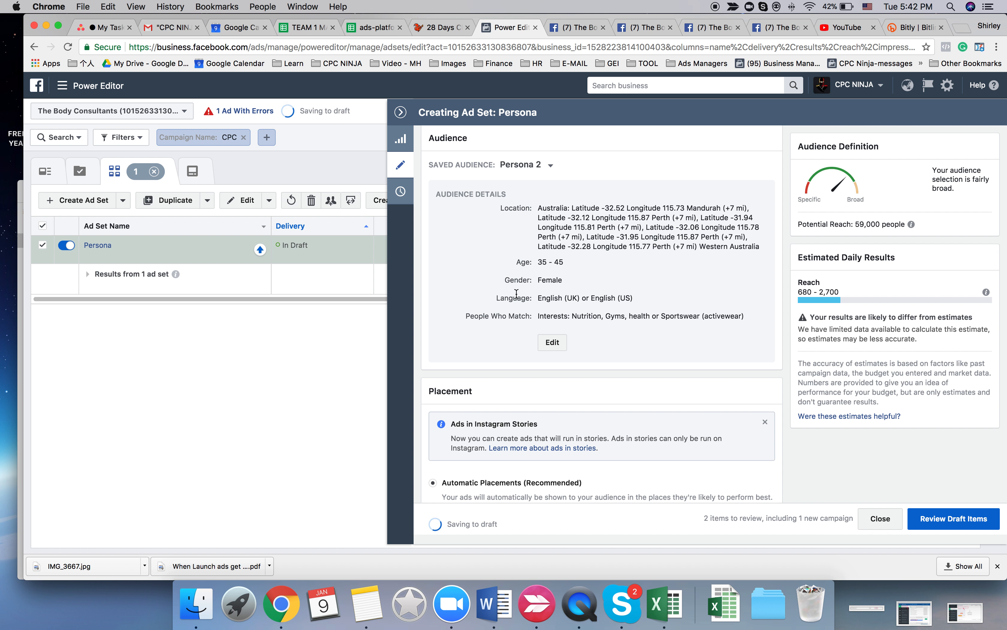
- Customize the ad set's placements to Facebook Feeds only, excluding Instant Articles, Right Column, Instagram, Audience Network and Messenger
{"action": "scroll", "coordinate": [516, 294], "scroll_direction": "down", "scroll_amount": 4}
{"action": "left_click", "coordinate": [433, 387]}
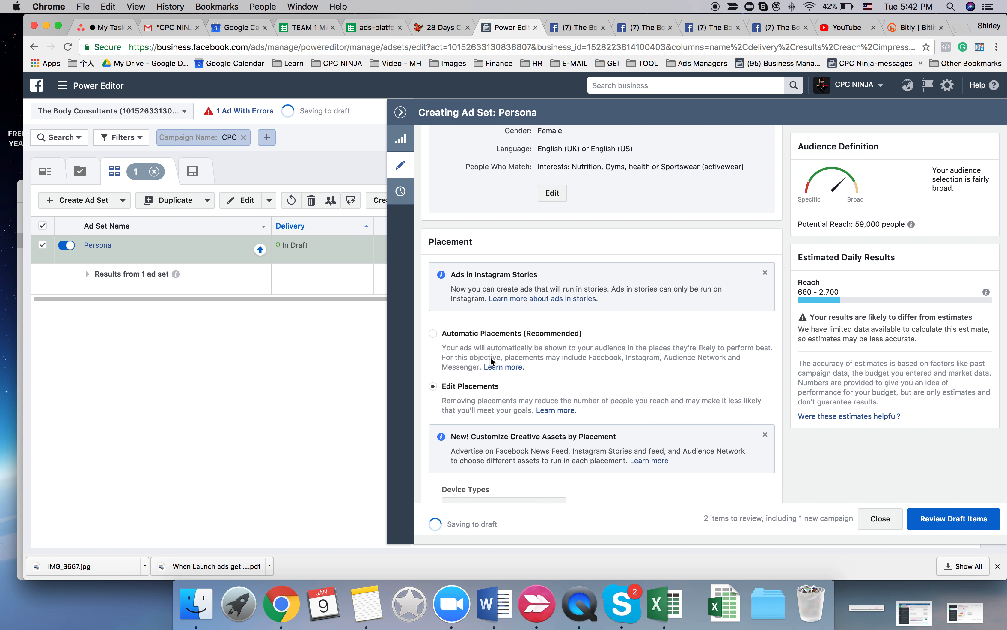
{"action": "scroll", "coordinate": [490, 356], "scroll_direction": "down", "scroll_amount": 9}
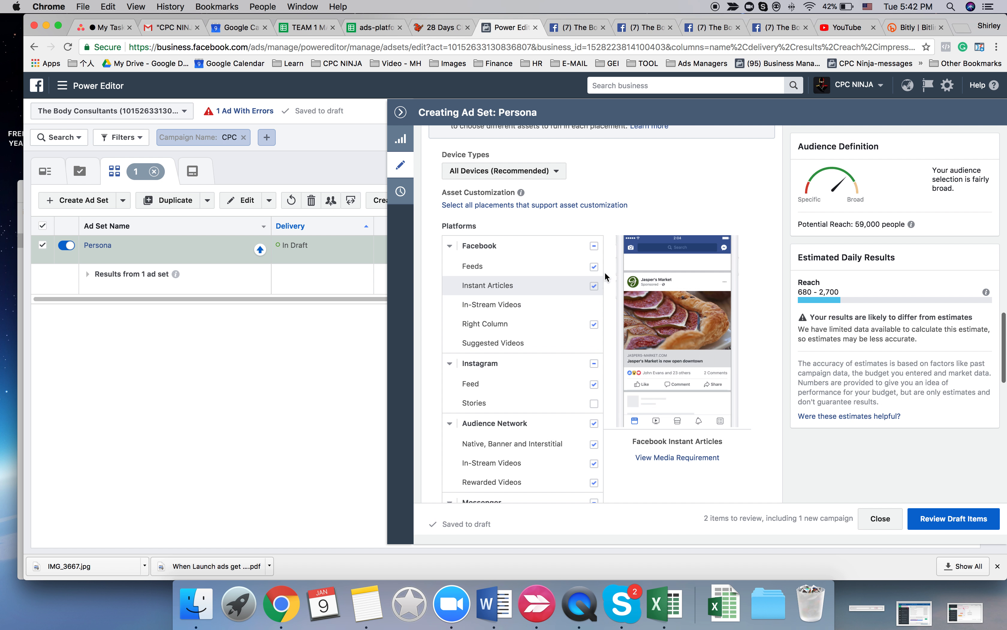
{"action": "left_click", "coordinate": [594, 324]}
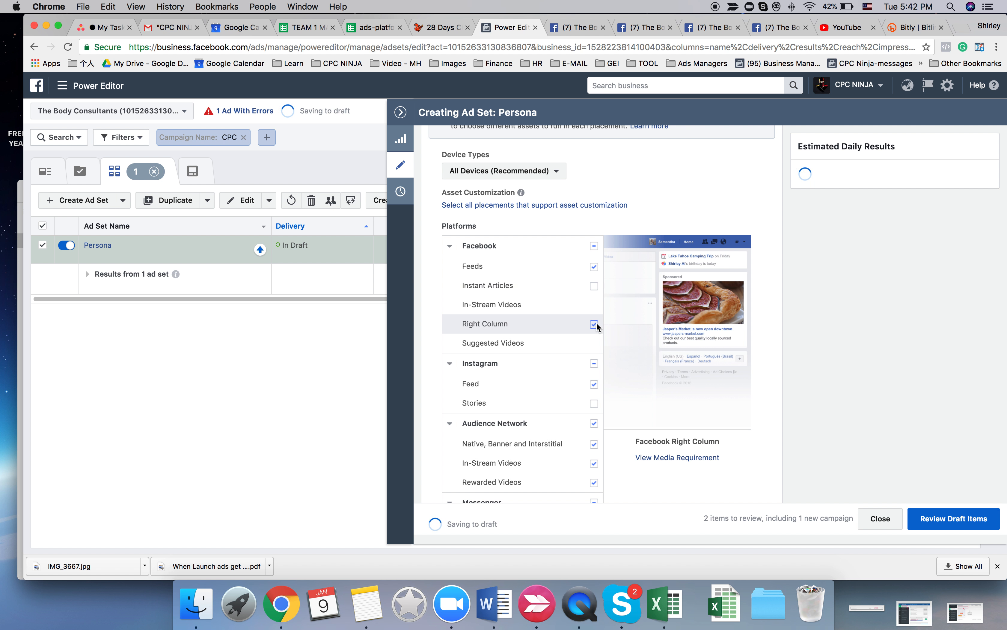
{"action": "left_click", "coordinate": [594, 384]}
{"action": "left_click", "coordinate": [594, 424]}
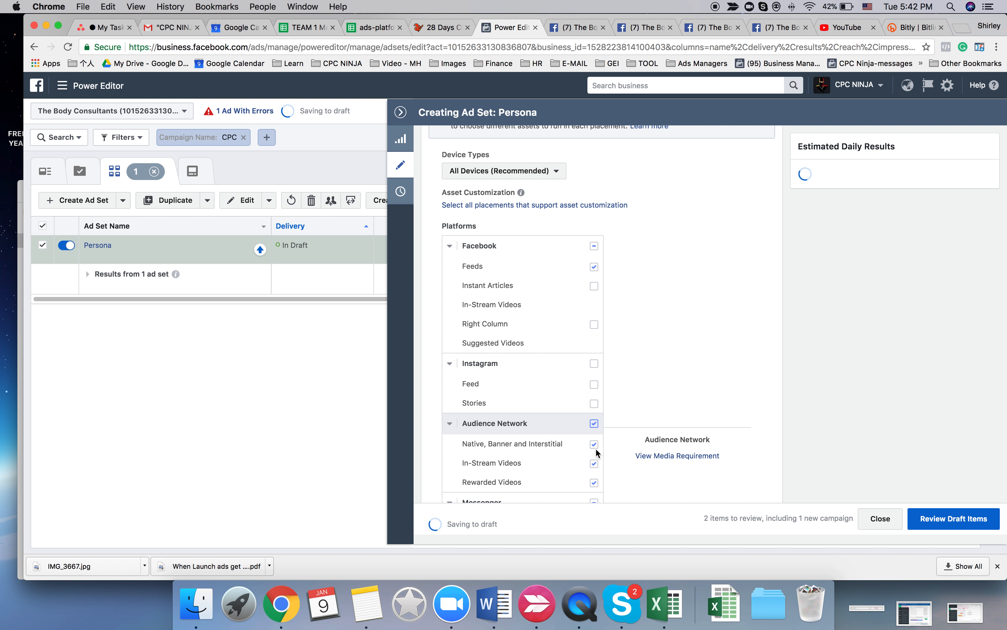
{"action": "left_click", "coordinate": [594, 444]}
{"action": "scroll", "coordinate": [562, 443], "scroll_direction": "down", "scroll_amount": 3}
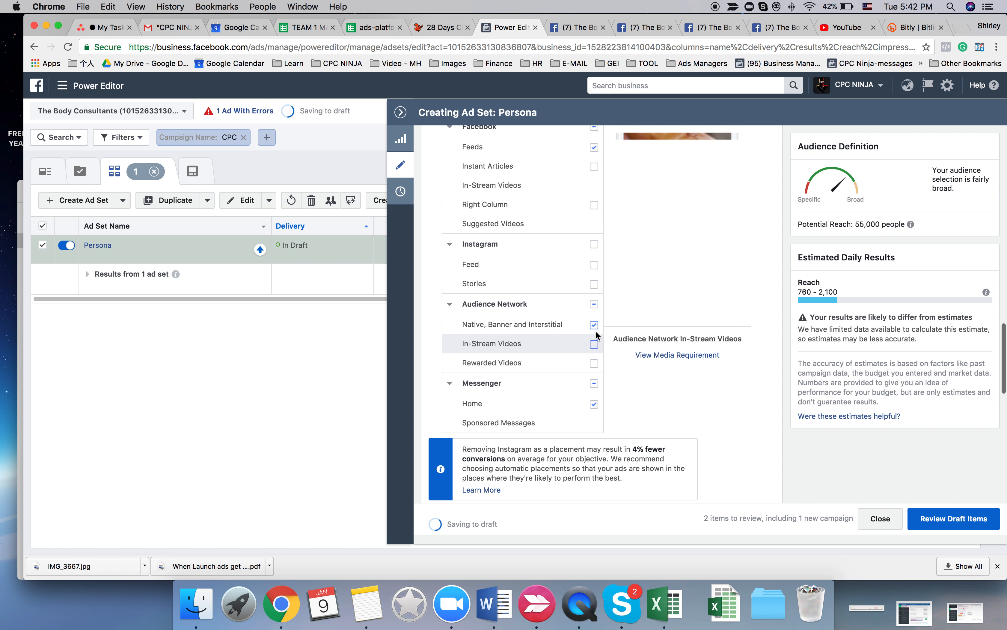
{"action": "left_click", "coordinate": [594, 324]}
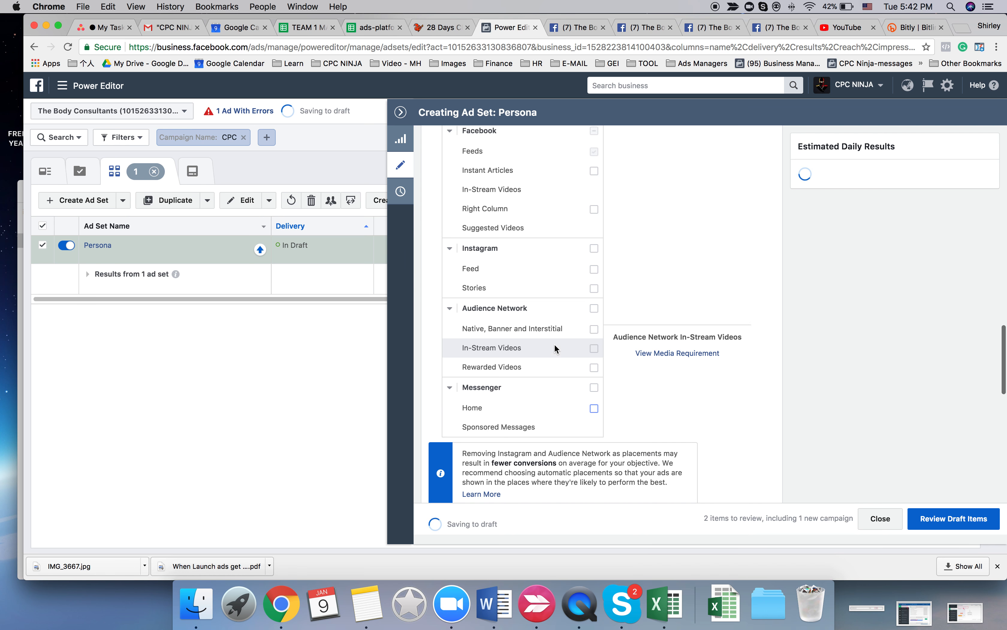
- Open the saved audience Persona 2 for editing and display the map of its targeted locations
{"action": "scroll", "coordinate": [554, 343], "scroll_direction": "up", "scroll_amount": 10}
{"action": "scroll", "coordinate": [555, 345], "scroll_direction": "up", "scroll_amount": 5}
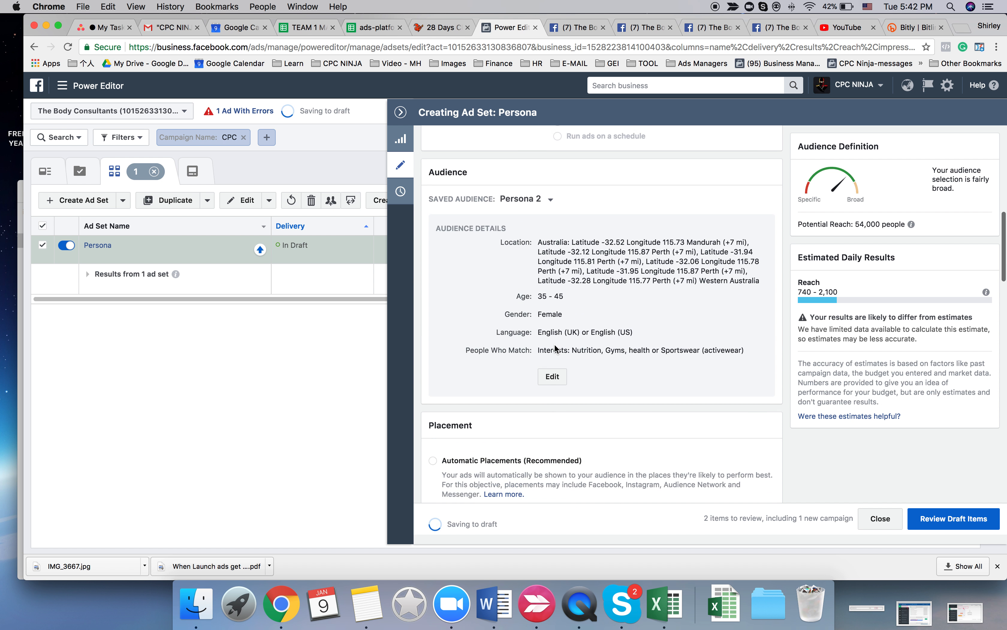
{"action": "left_click", "coordinate": [552, 382]}
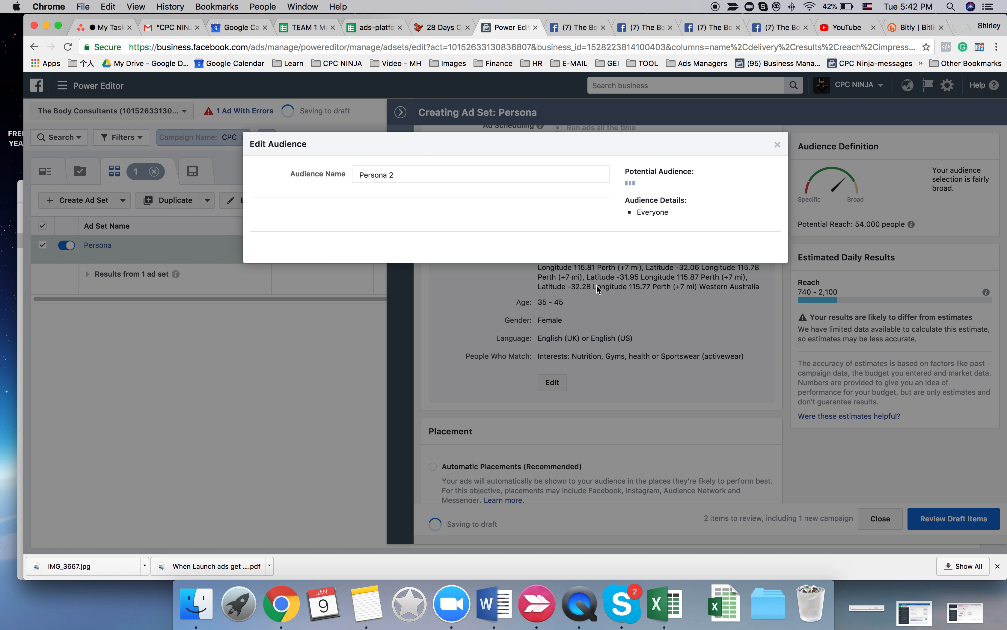
{"action": "scroll", "coordinate": [518, 257], "scroll_direction": "down", "scroll_amount": 3}
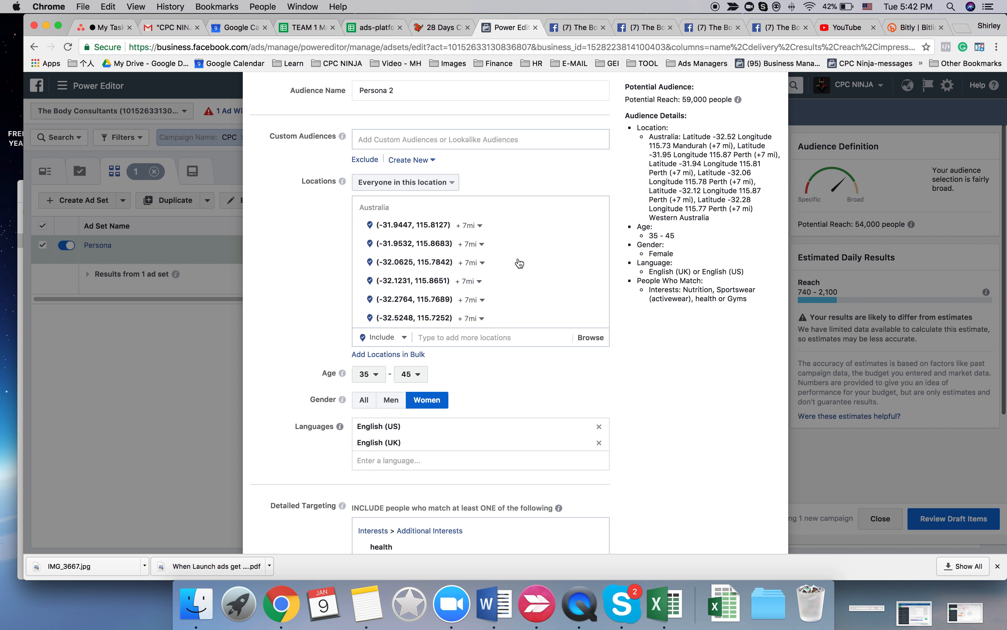
{"action": "left_click", "coordinate": [493, 335]}
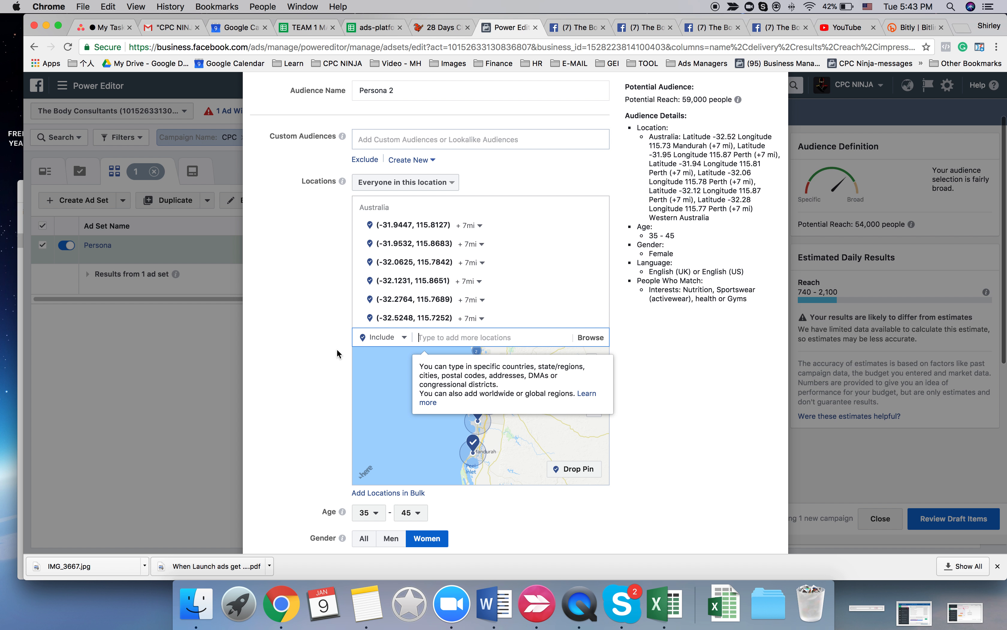
{"action": "left_click", "coordinate": [326, 379]}
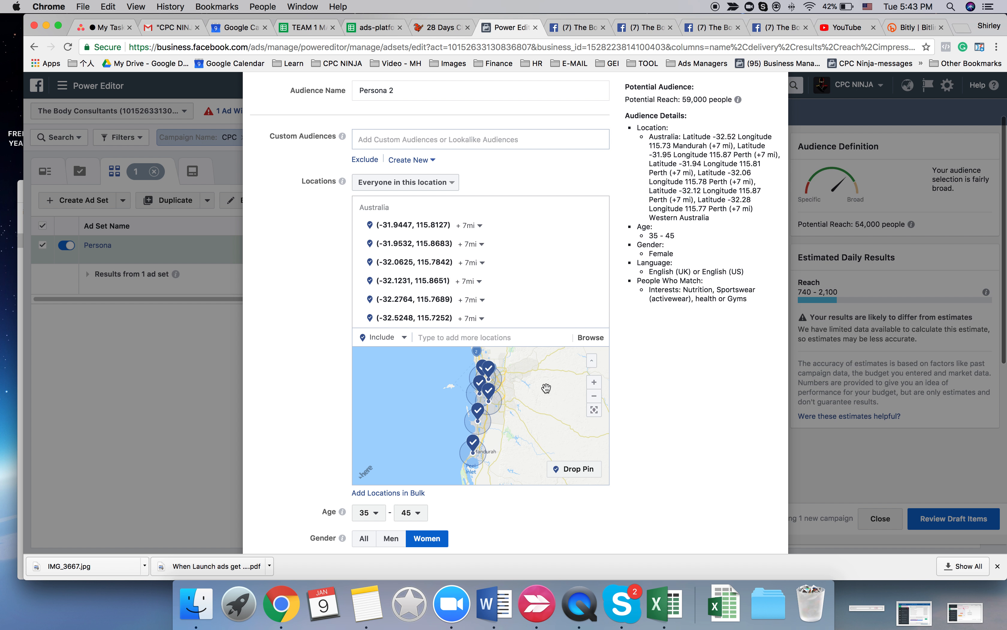
- Examine on the locations map exactly where the Rockingham pin is placed
{"action": "left_click", "coordinate": [594, 382]}
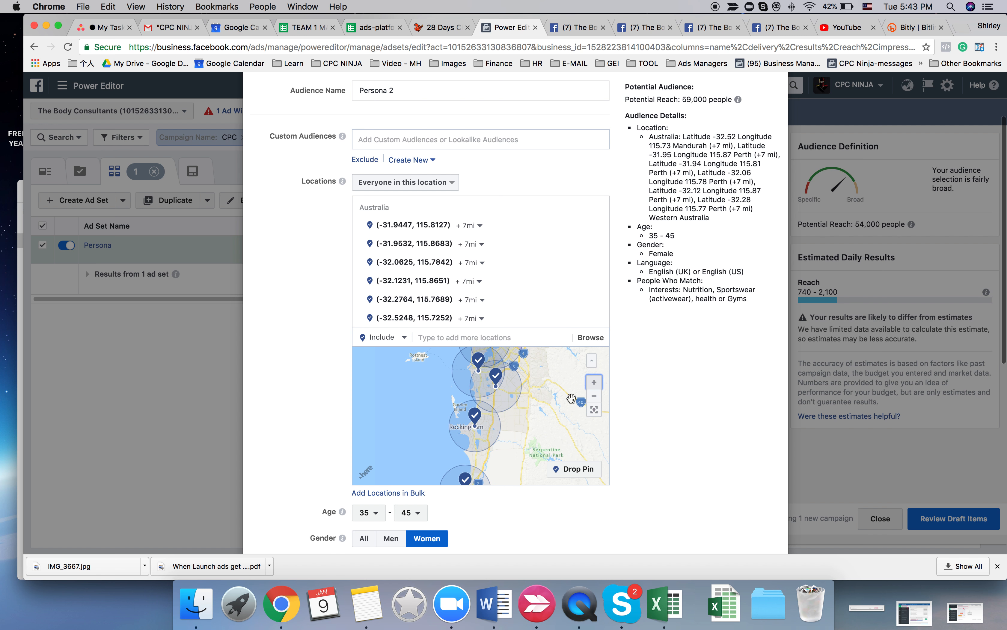
{"action": "left_click", "coordinate": [595, 382]}
{"action": "left_click", "coordinate": [597, 383]}
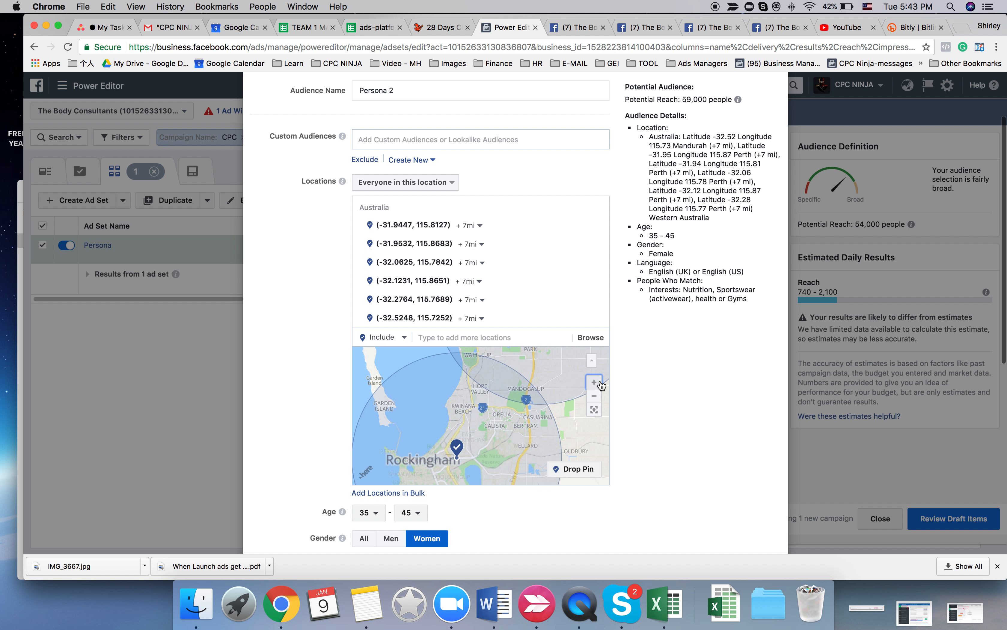
{"action": "left_click", "coordinate": [599, 382]}
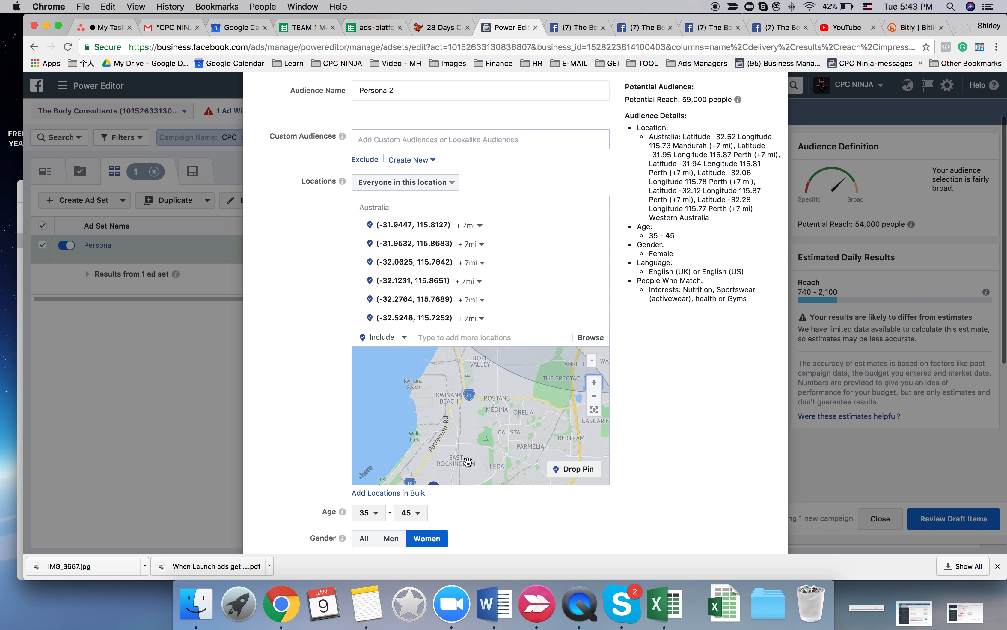
{"action": "left_click_drag", "start_coordinate": [495, 455], "coordinate": [511, 390]}
{"action": "left_click", "coordinate": [595, 382]}
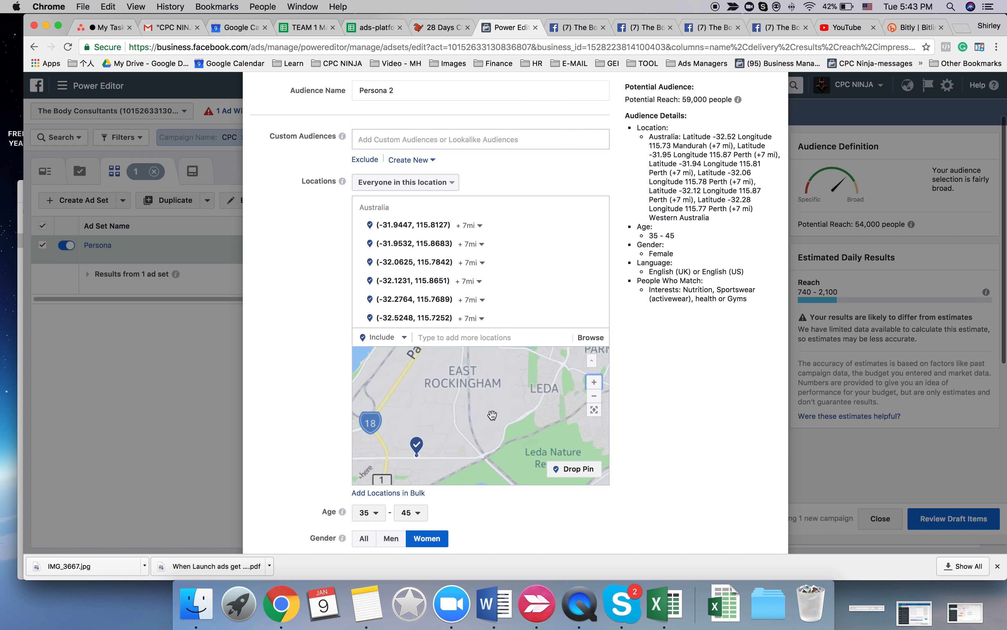
{"action": "left_click_drag", "start_coordinate": [479, 437], "coordinate": [516, 404]}
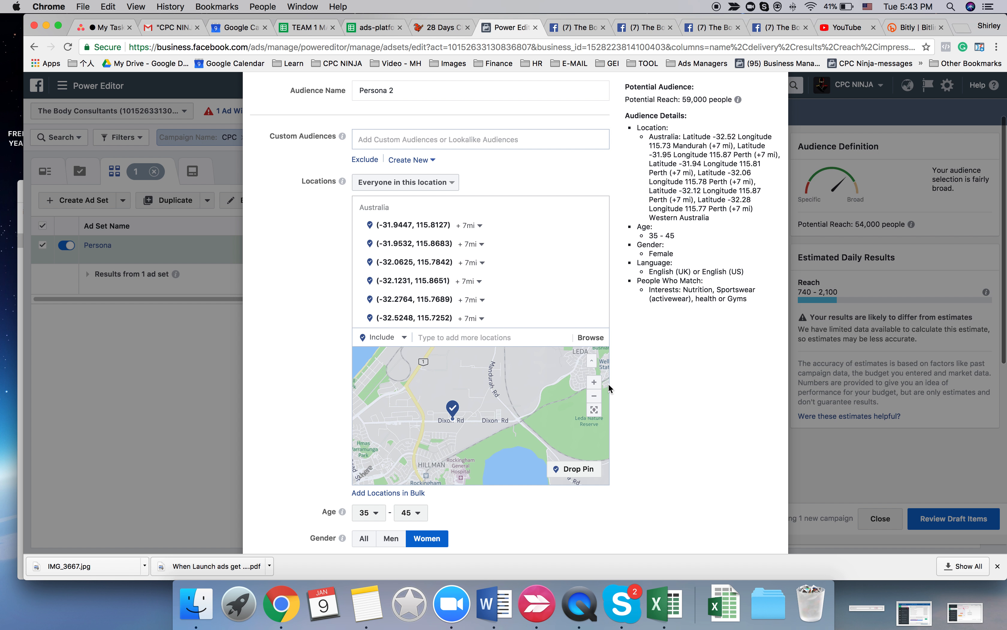
{"action": "left_click", "coordinate": [599, 384]}
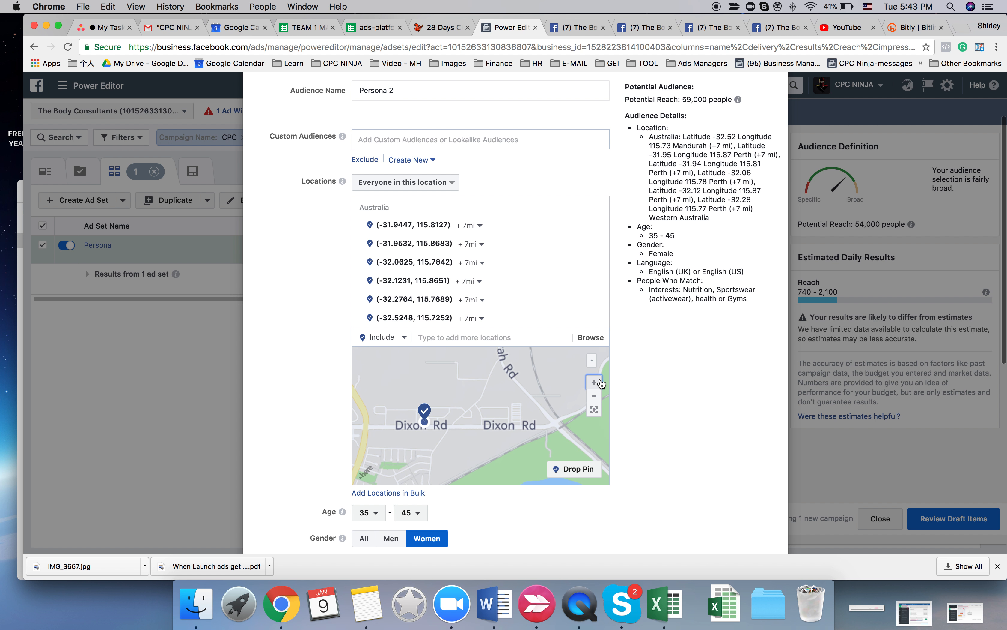
- Examine the Mandurah pin on the locations map down to street level to identify its exact position
{"action": "left_click", "coordinate": [595, 398]}
{"action": "left_click", "coordinate": [595, 398]}
{"action": "left_click", "coordinate": [595, 398]}
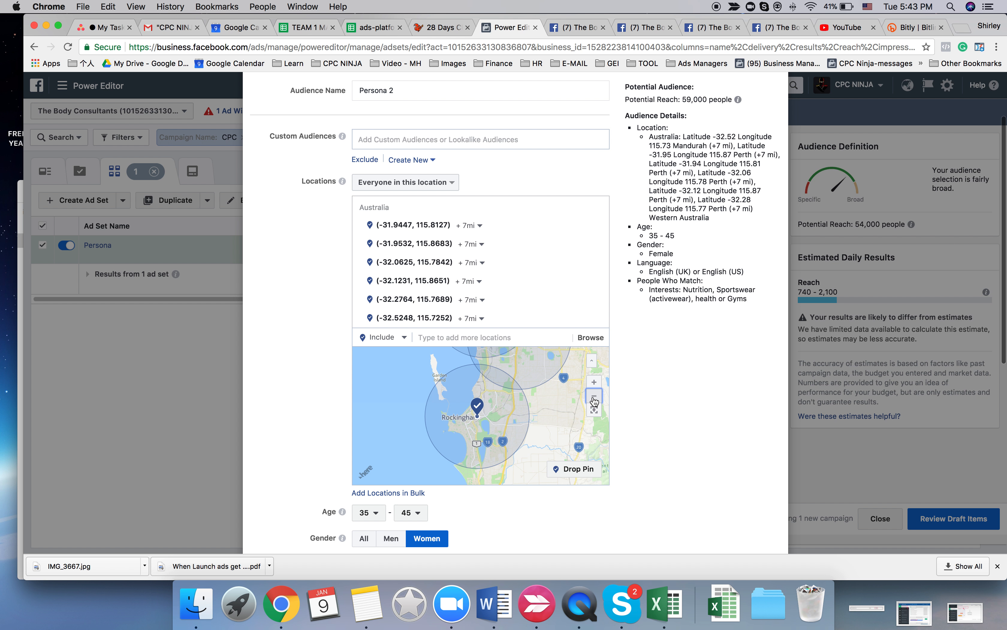
{"action": "left_click", "coordinate": [594, 399]}
{"action": "left_click_drag", "start_coordinate": [530, 411], "coordinate": [531, 371]}
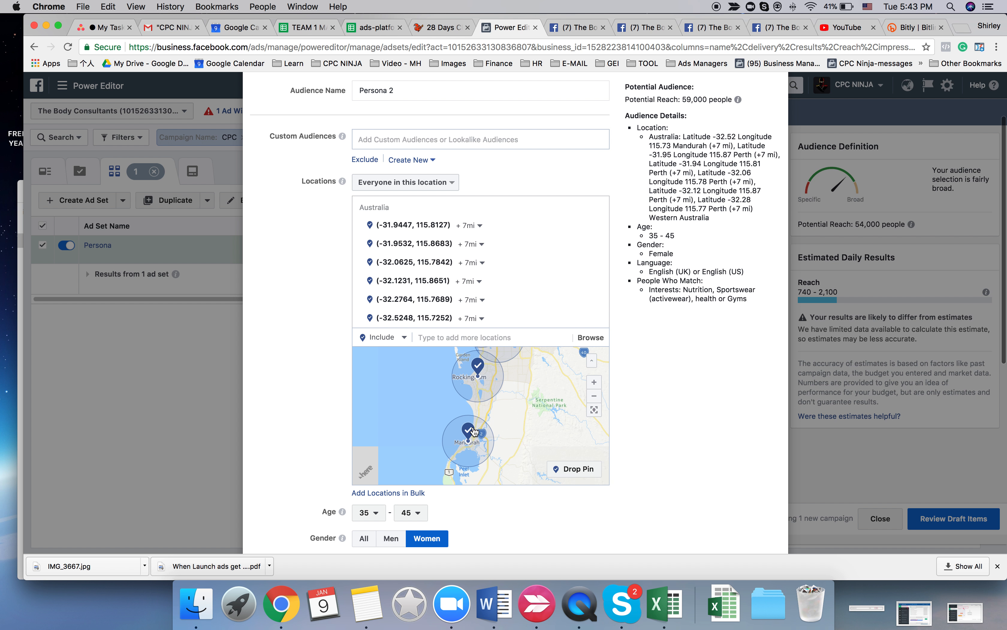
{"action": "double_click", "coordinate": [514, 422]}
{"action": "left_click_drag", "start_coordinate": [478, 444], "coordinate": [538, 407]}
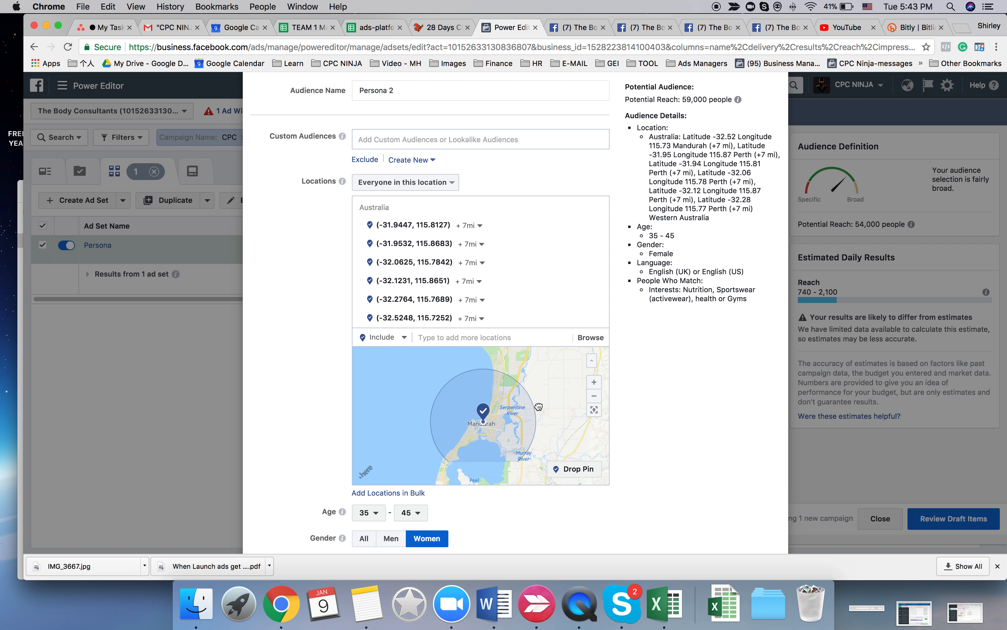
{"action": "double_click", "coordinate": [530, 412]}
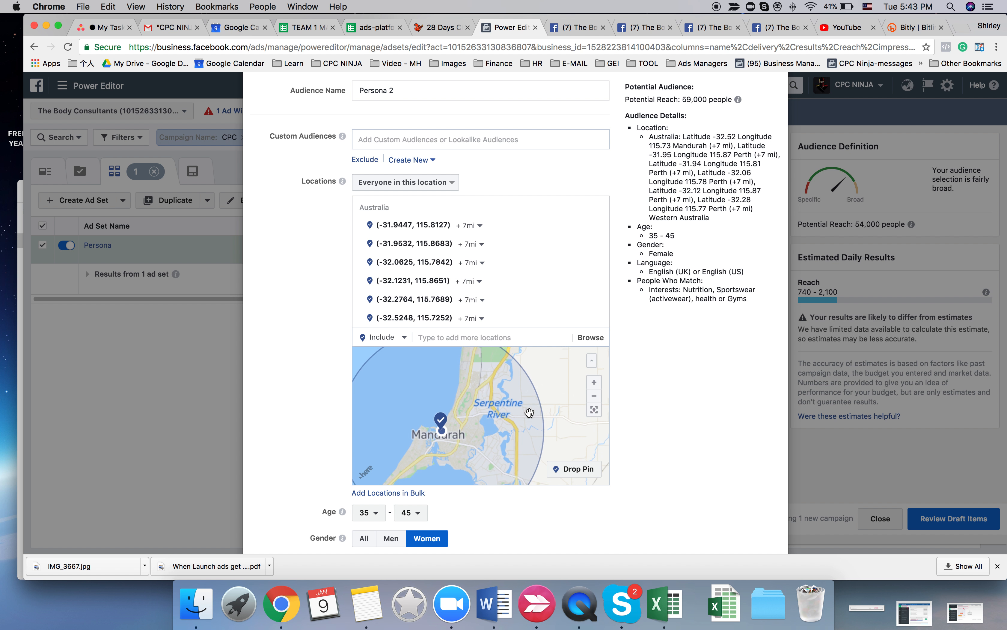
{"action": "double_click", "coordinate": [552, 405]}
{"action": "left_click", "coordinate": [595, 397]}
{"action": "double_click", "coordinate": [441, 436]}
{"action": "left_click_drag", "start_coordinate": [423, 437], "coordinate": [524, 405]}
{"action": "double_click", "coordinate": [496, 402]}
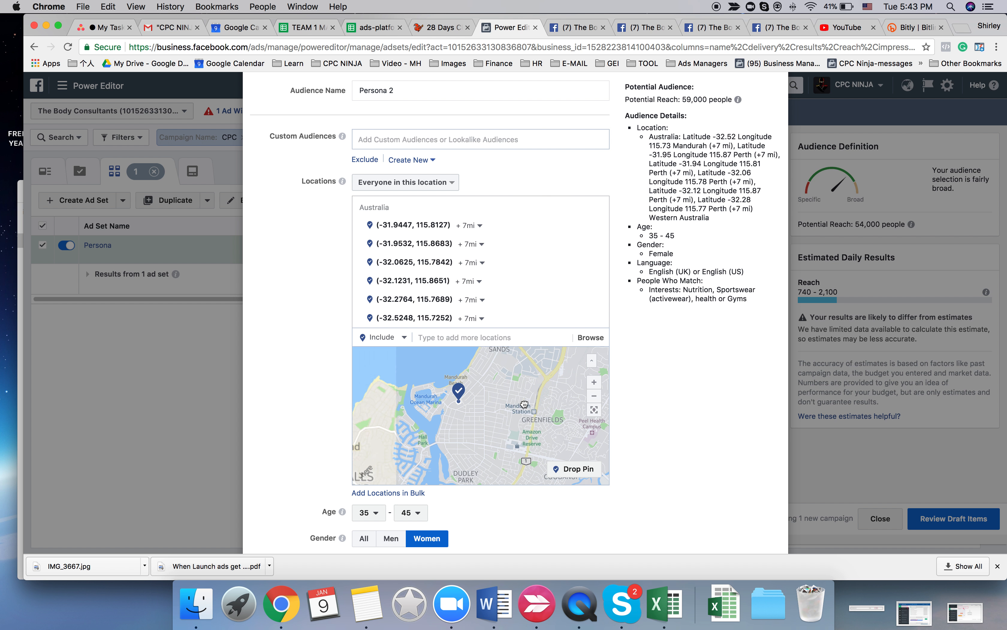
{"action": "double_click", "coordinate": [509, 406]}
{"action": "left_click_drag", "start_coordinate": [441, 397], "coordinate": [498, 411]}
{"action": "double_click", "coordinate": [477, 421]}
{"action": "double_click", "coordinate": [480, 417]}
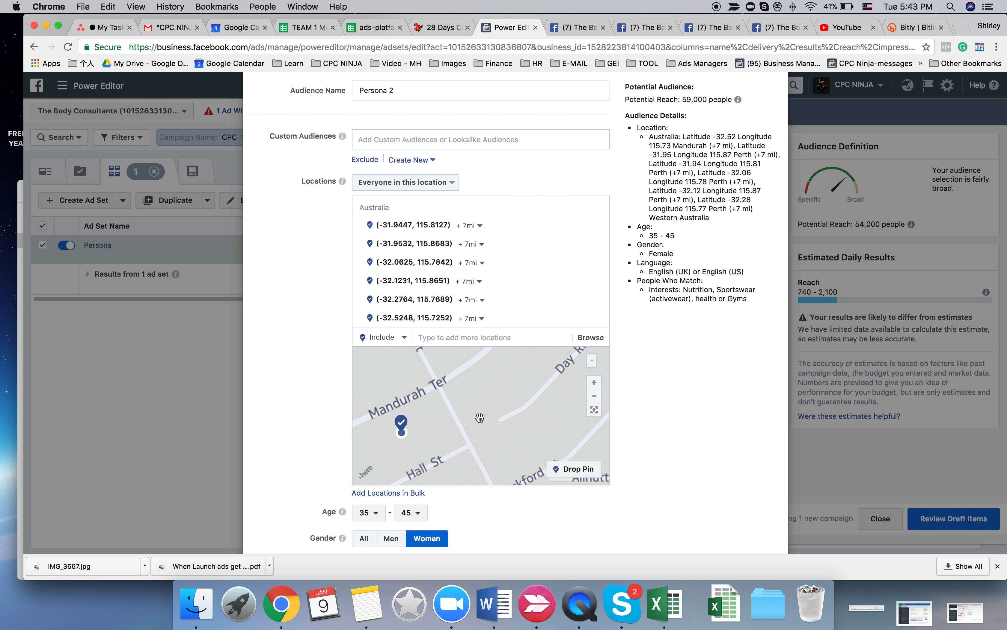
{"action": "left_click_drag", "start_coordinate": [429, 420], "coordinate": [515, 418]}
{"action": "double_click", "coordinate": [515, 418]}
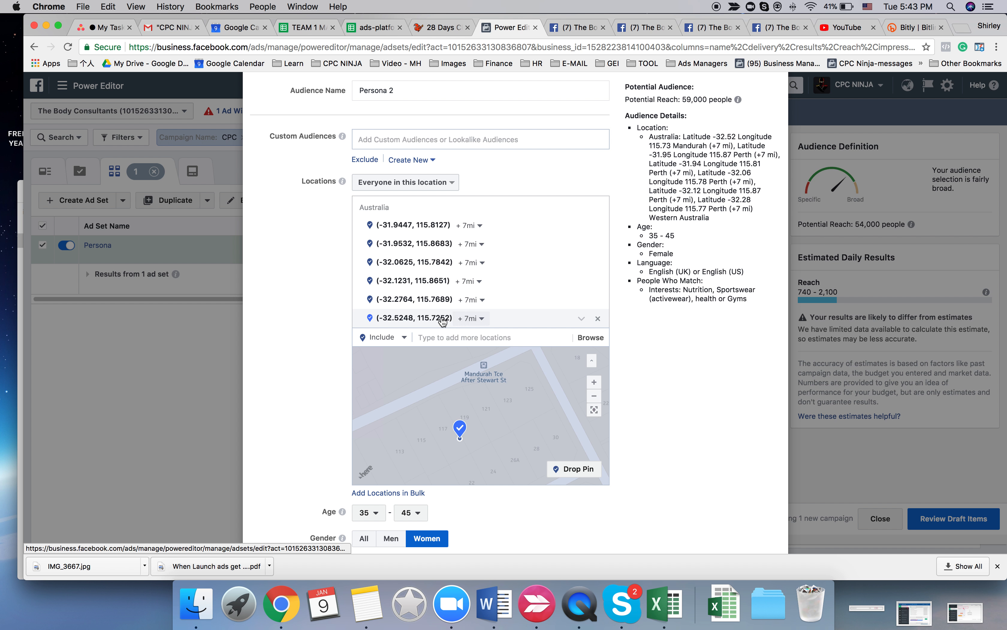
{"action": "left_click", "coordinate": [594, 395]}
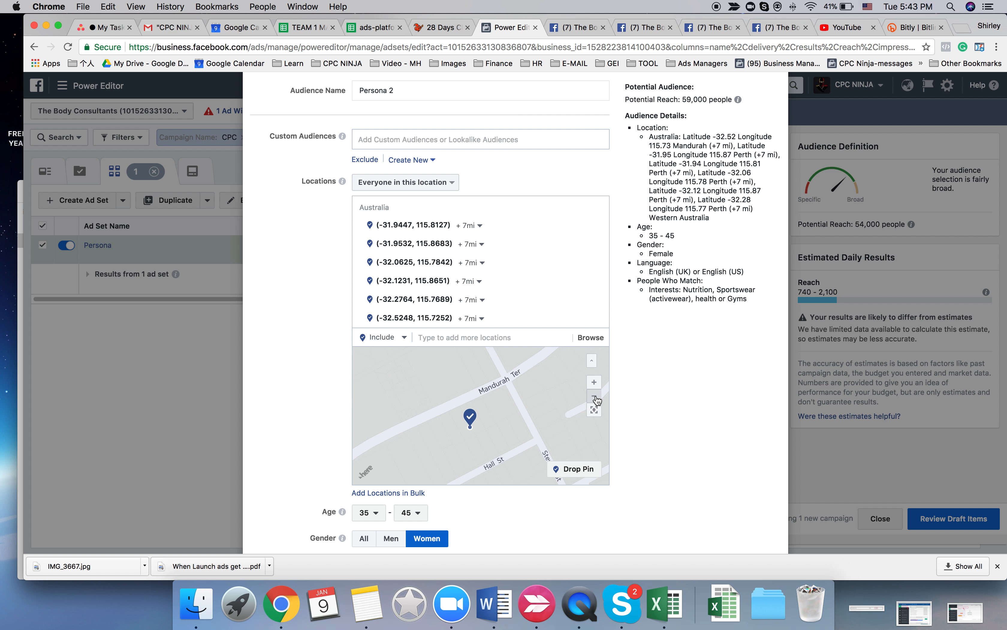
{"action": "left_click", "coordinate": [596, 399]}
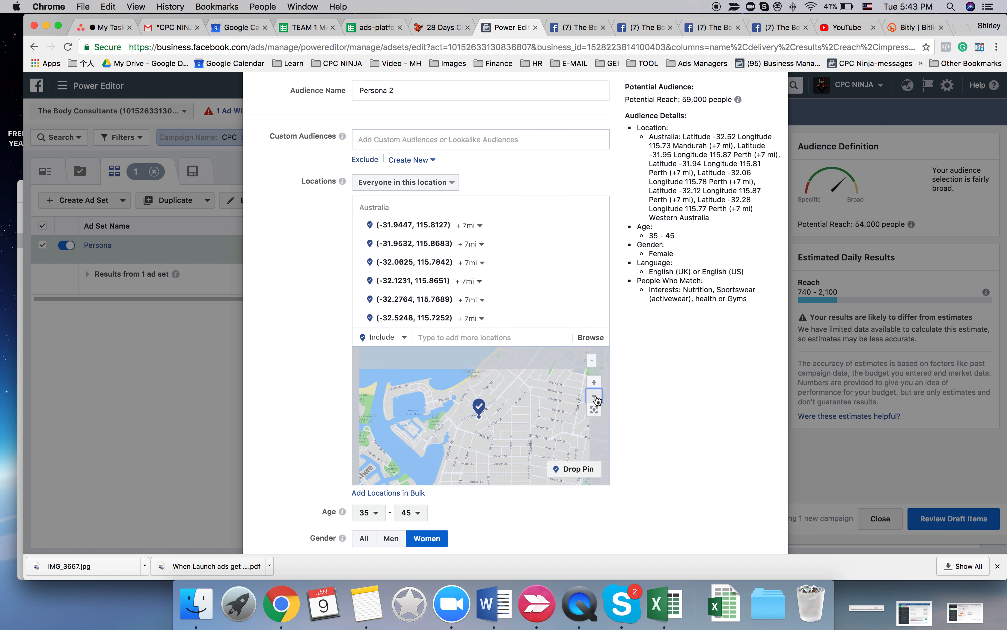
- Set the targeting radius of the Mandurah location (-32.5248, 115.7252) to 10 mi
{"action": "left_click", "coordinate": [596, 399]}
{"action": "left_click", "coordinate": [596, 399]}
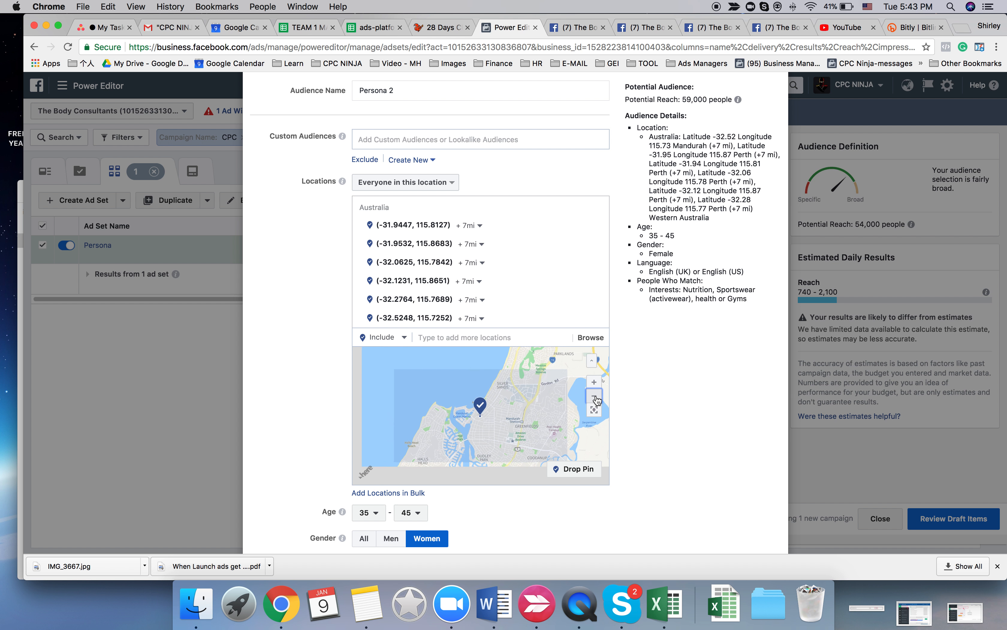
{"action": "left_click", "coordinate": [596, 399]}
{"action": "left_click", "coordinate": [597, 399]}
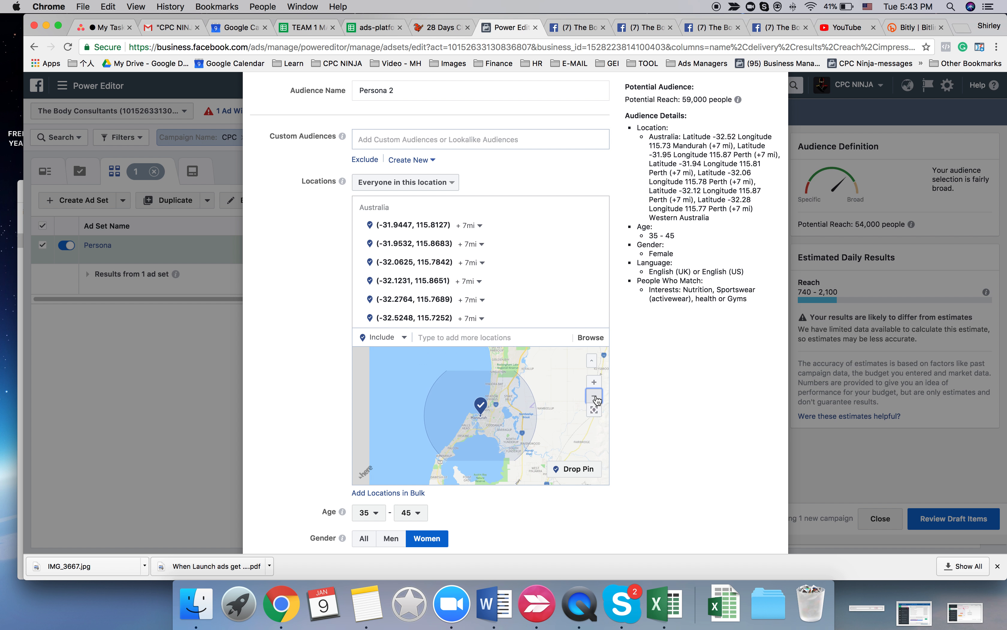
{"action": "left_click", "coordinate": [598, 400]}
{"action": "left_click_drag", "start_coordinate": [551, 392], "coordinate": [535, 430]}
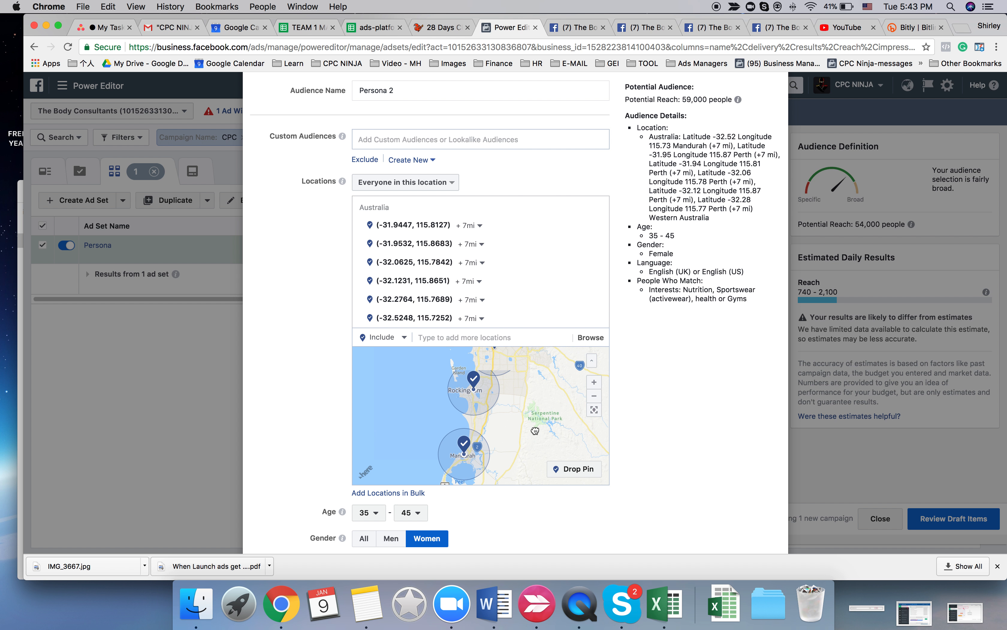
{"action": "mouse_move", "coordinate": [536, 387]}
{"action": "left_mouse_down"}
{"action": "mouse_move", "coordinate": [514, 452]}
{"action": "mouse_move", "coordinate": [547, 382]}
{"action": "left_mouse_up"}
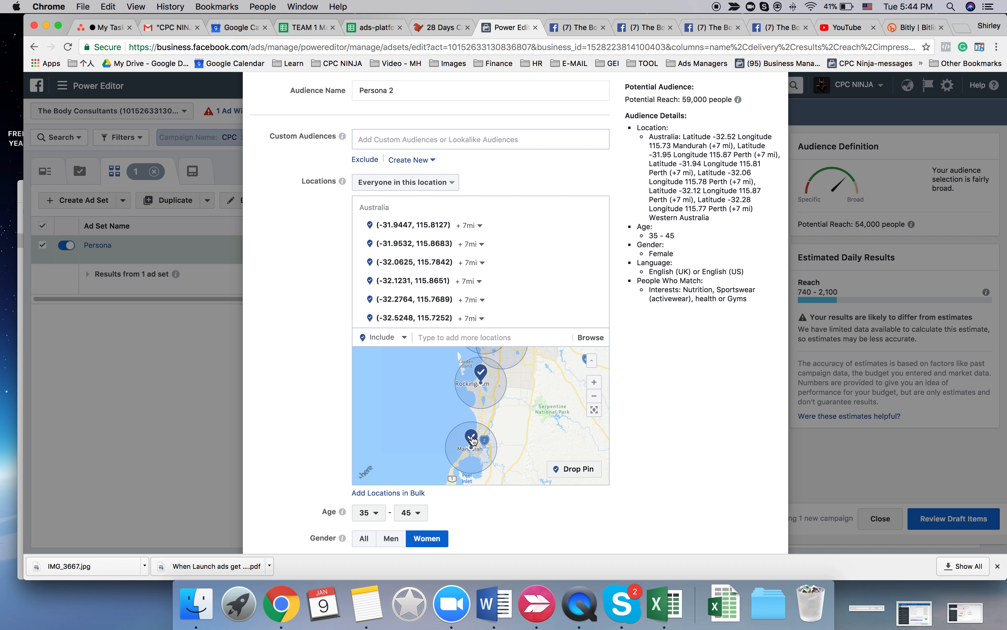
{"action": "left_click", "coordinate": [482, 321]}
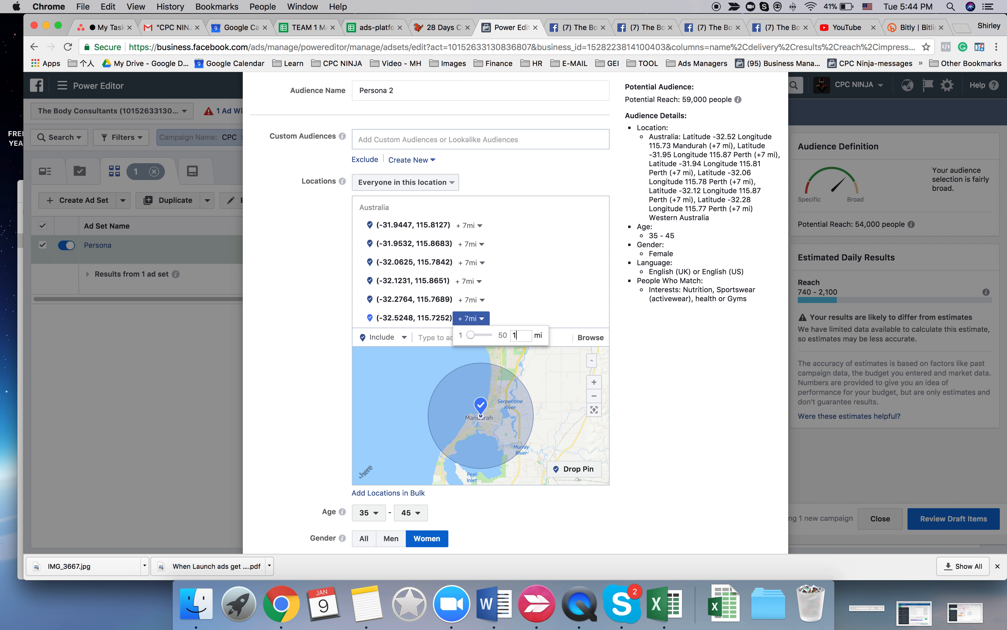
{"action": "type", "text": "10"}
{"action": "key", "text": "Return"}
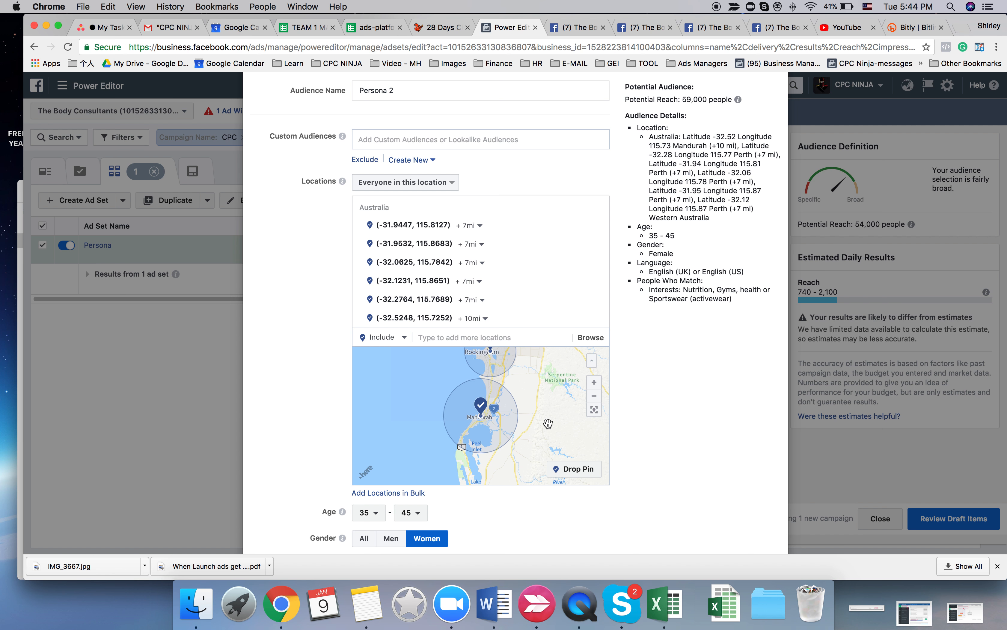
- Update the saved audience Persona 2 with the edited location targeting
{"action": "scroll", "coordinate": [547, 422], "scroll_direction": "down", "scroll_amount": 4}
{"action": "scroll", "coordinate": [640, 412], "scroll_direction": "down", "scroll_amount": 1}
{"action": "scroll", "coordinate": [639, 409], "scroll_direction": "down", "scroll_amount": 10}
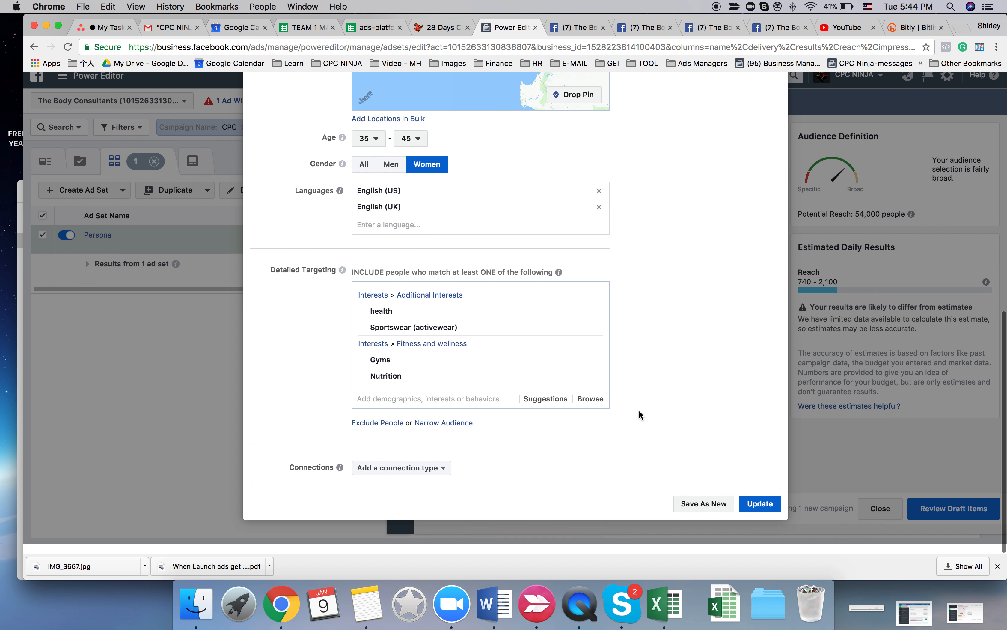
{"action": "left_click", "coordinate": [760, 513]}
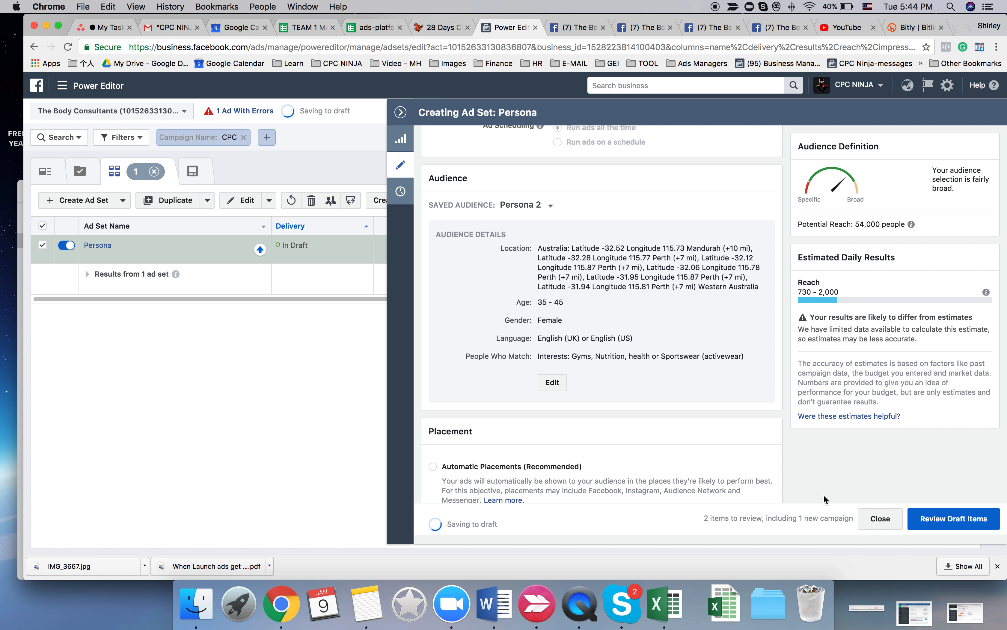
- Rename the ad set as "Persona | F 35-45"
{"action": "scroll", "coordinate": [634, 403], "scroll_direction": "down", "scroll_amount": 10}
{"action": "scroll", "coordinate": [634, 403], "scroll_direction": "up", "scroll_amount": 15}
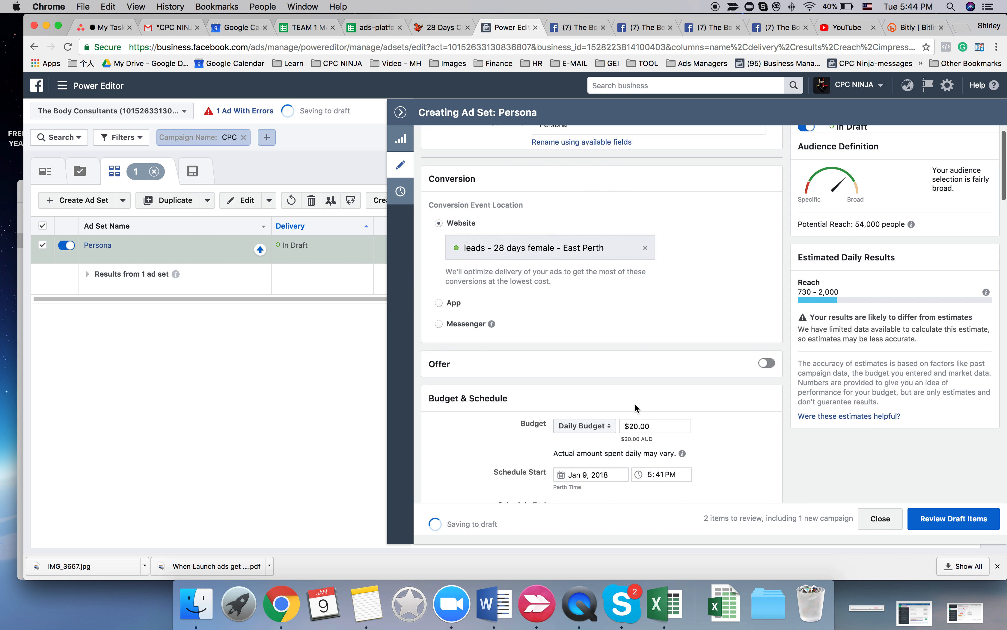
{"action": "left_click", "coordinate": [598, 147]}
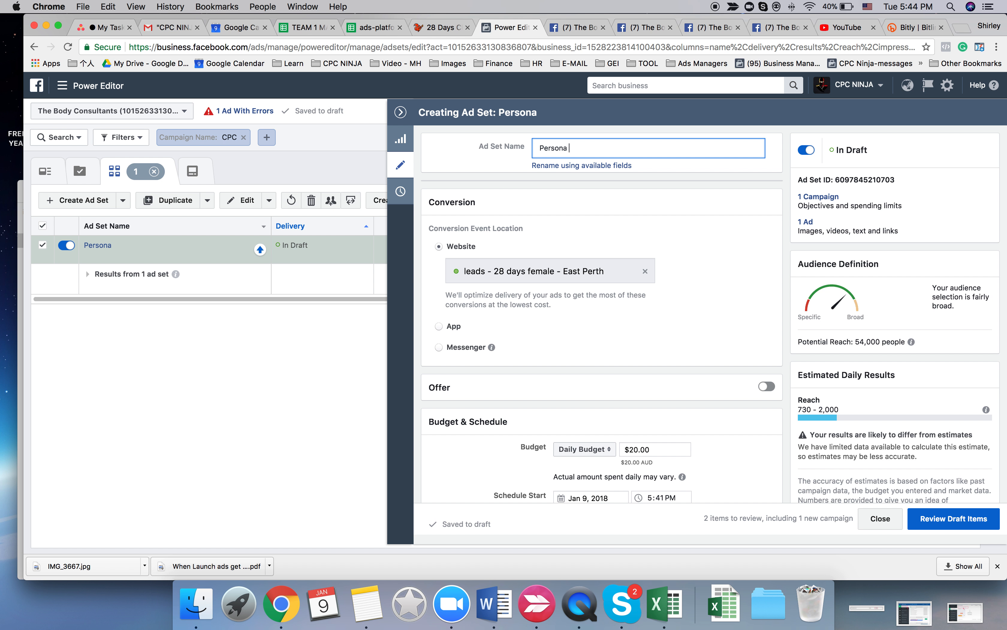
{"action": "type", "text": "| F 35-45"}
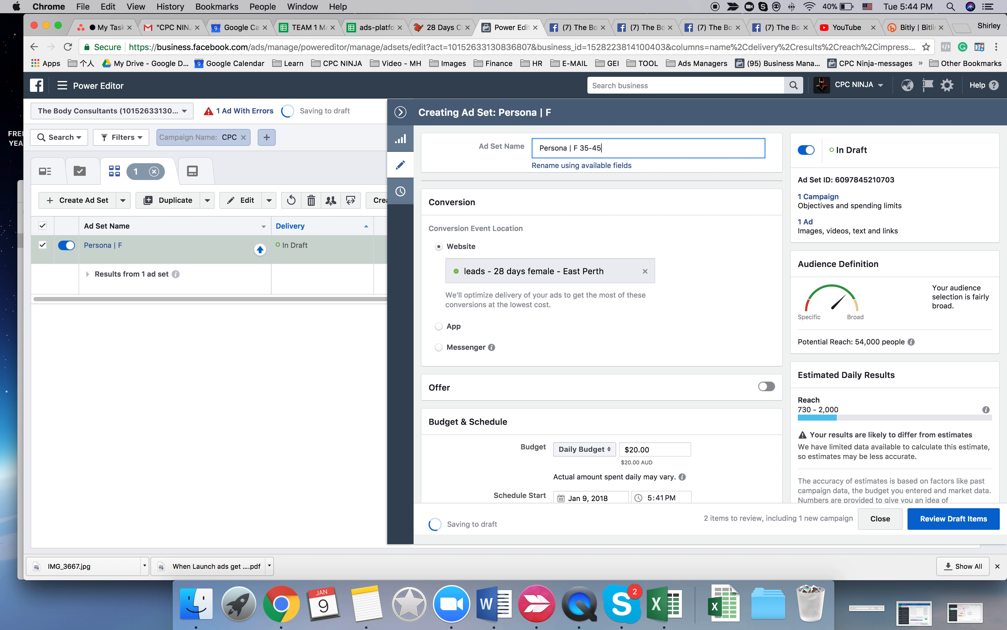
{"action": "left_click", "coordinate": [606, 341]}
- Remove the "leads - 28 days female - East Perth" conversion event from the ad set and check the events available to replace it
{"action": "scroll", "coordinate": [606, 342], "scroll_direction": "down", "scroll_amount": 1}
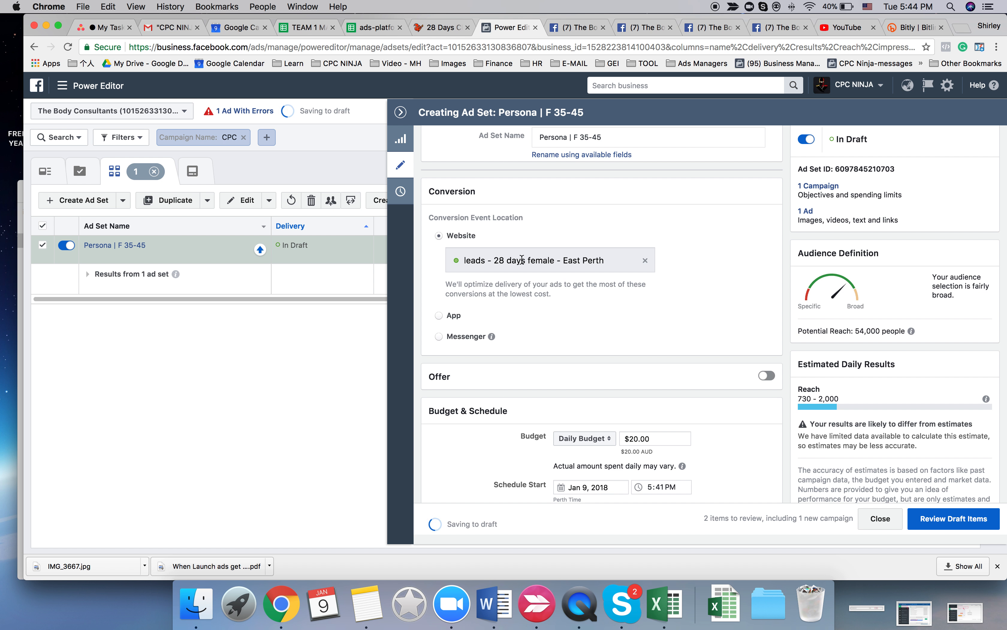
{"action": "left_click", "coordinate": [645, 260]}
{"action": "left_click", "coordinate": [484, 261]}
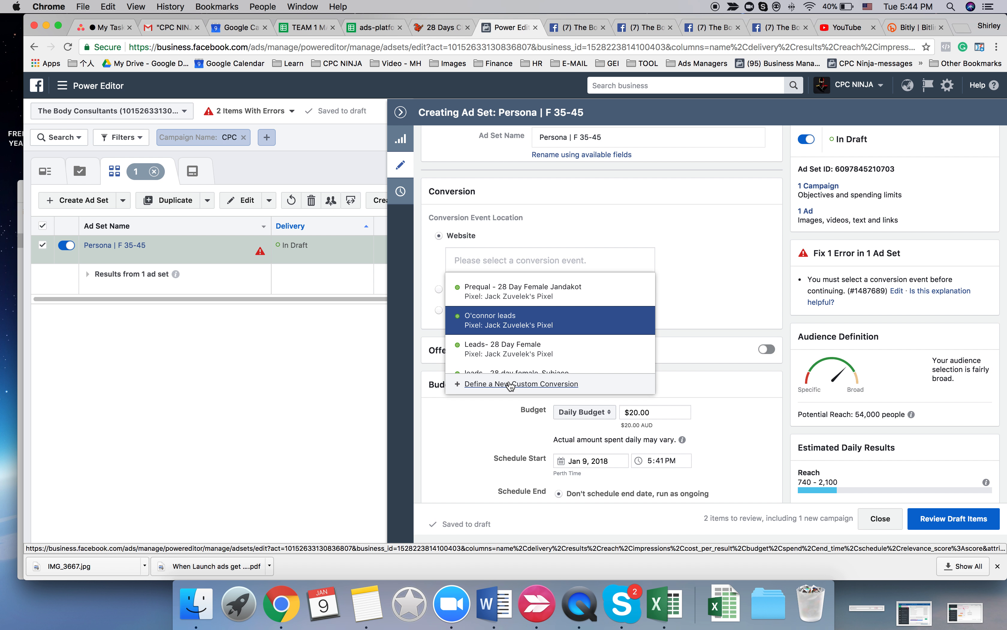
{"action": "left_click", "coordinate": [491, 424]}
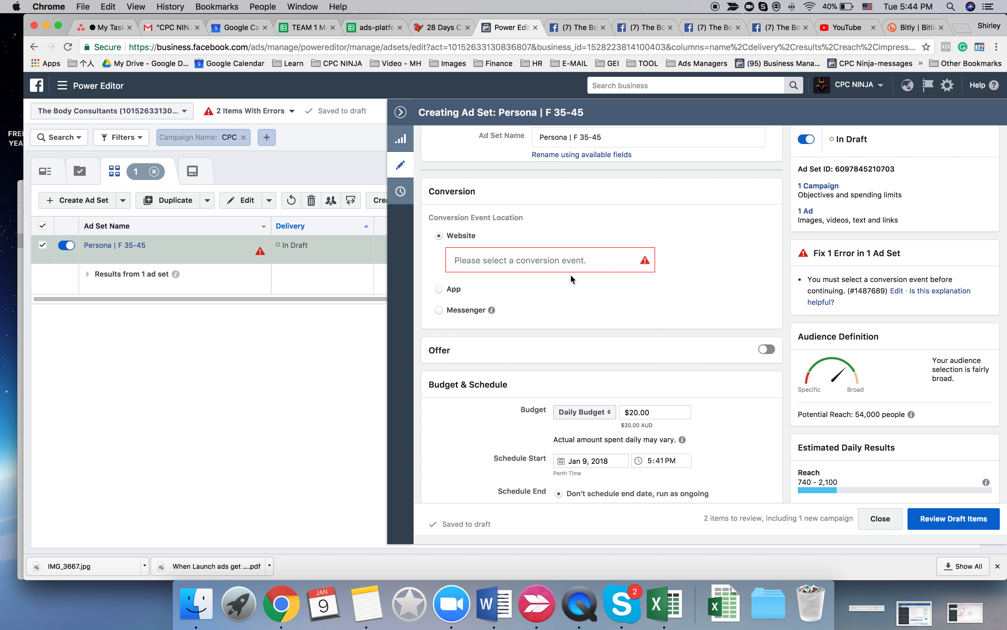
{"action": "left_click", "coordinate": [570, 261]}
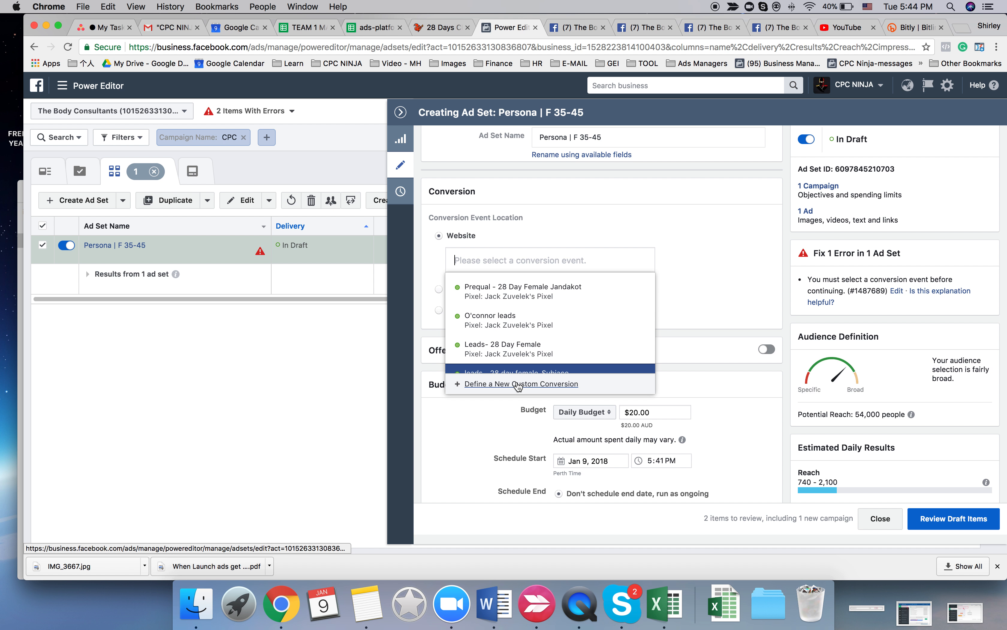
{"action": "left_click", "coordinate": [489, 429]}
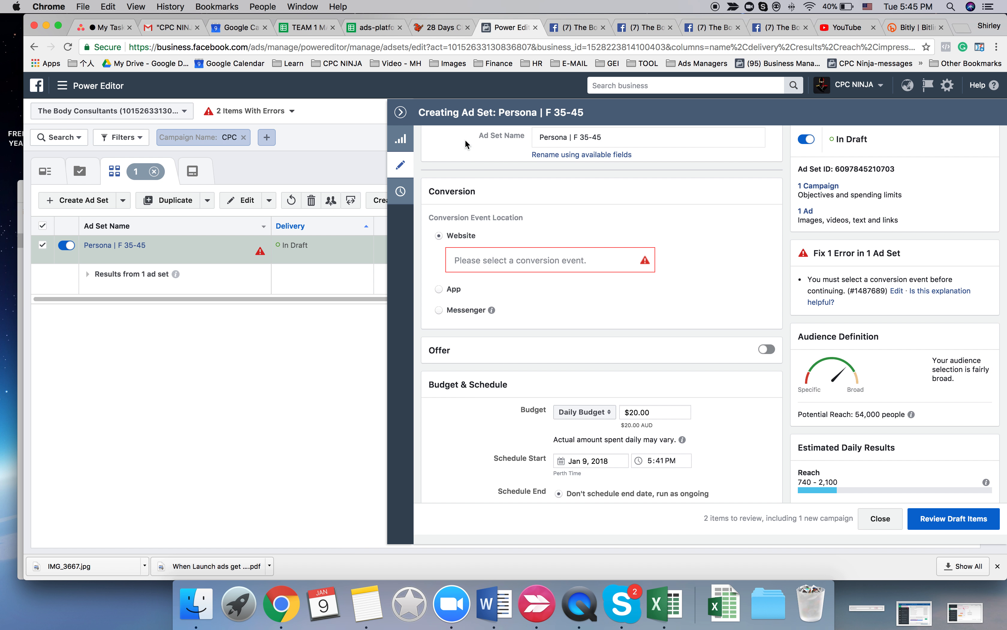
- Close the ad set editor and open the Custom Conversions page of Events Manager
{"action": "left_click", "coordinate": [402, 113]}
{"action": "left_click", "coordinate": [63, 86]}
{"action": "left_click", "coordinate": [123, 338]}
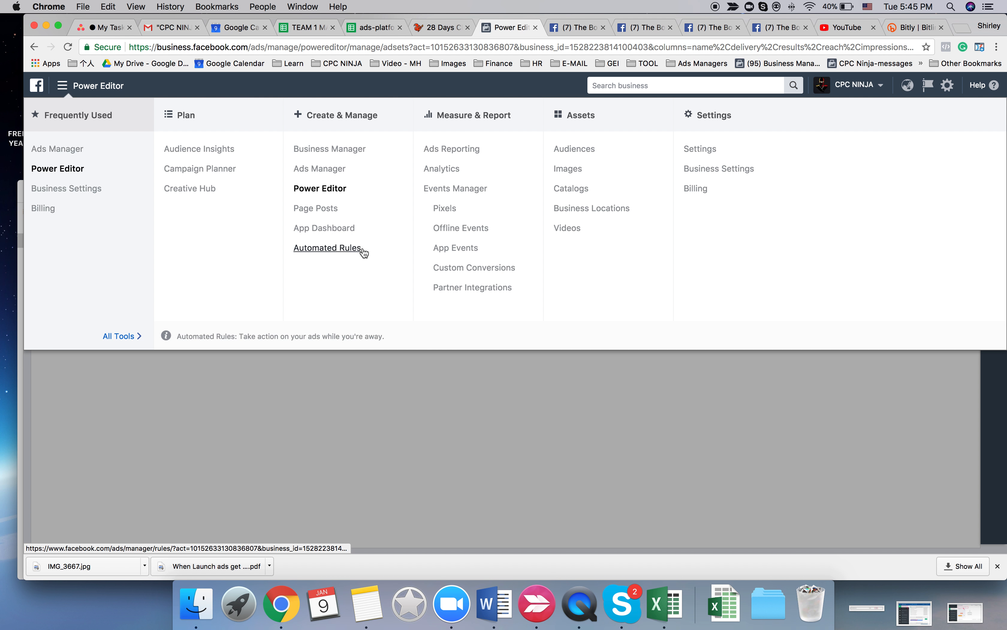
{"action": "left_click", "coordinate": [476, 275]}
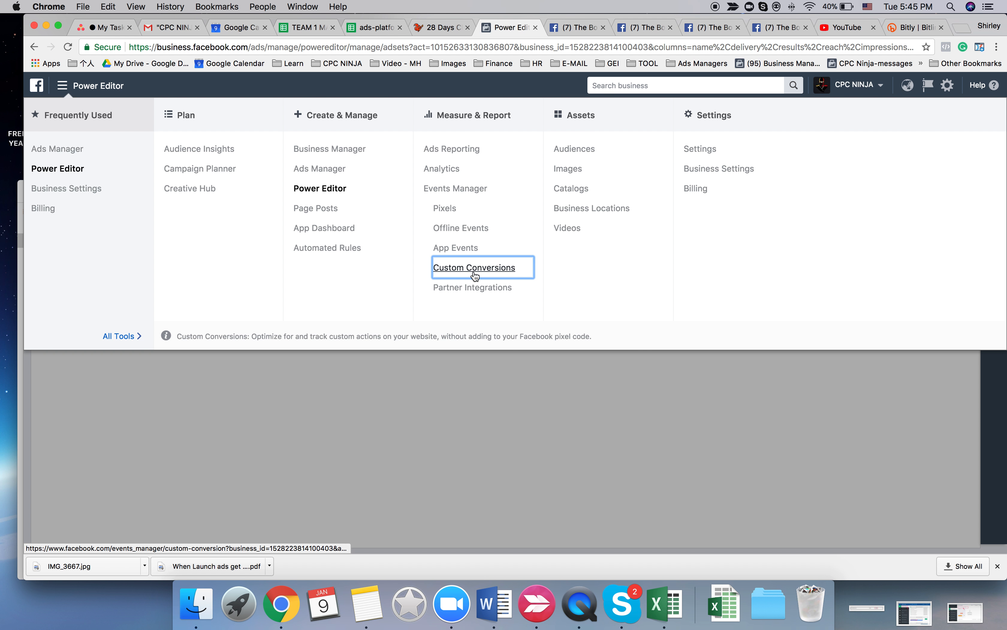
- Copy the all-locations female challenge's order page URL from row 14 of the ads-platform spreadsheet's LP sheet
{"action": "left_click", "coordinate": [424, 28]}
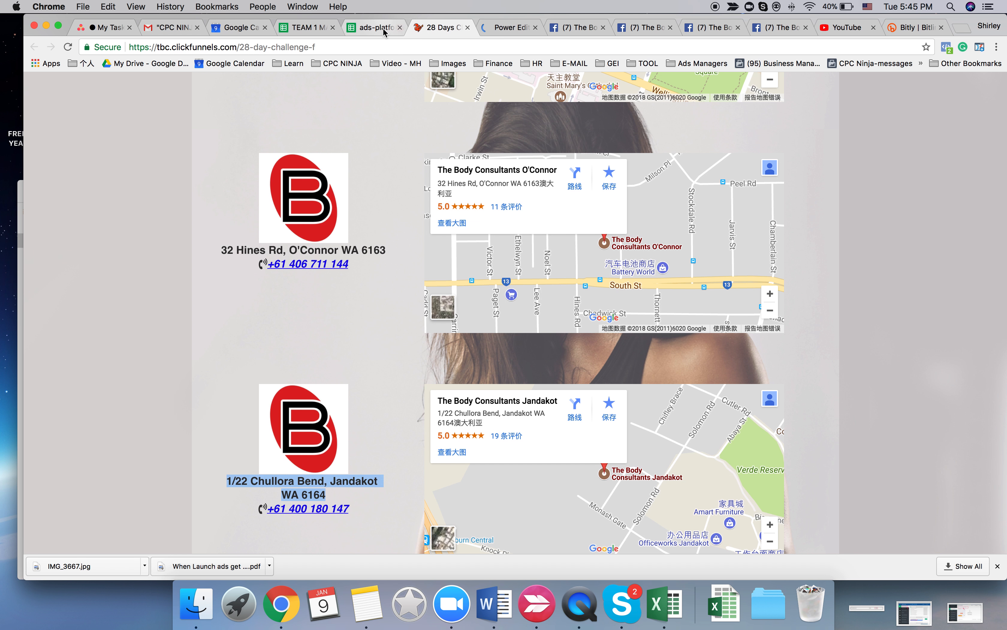
{"action": "left_click", "coordinate": [383, 30]}
{"action": "left_click", "coordinate": [728, 361]}
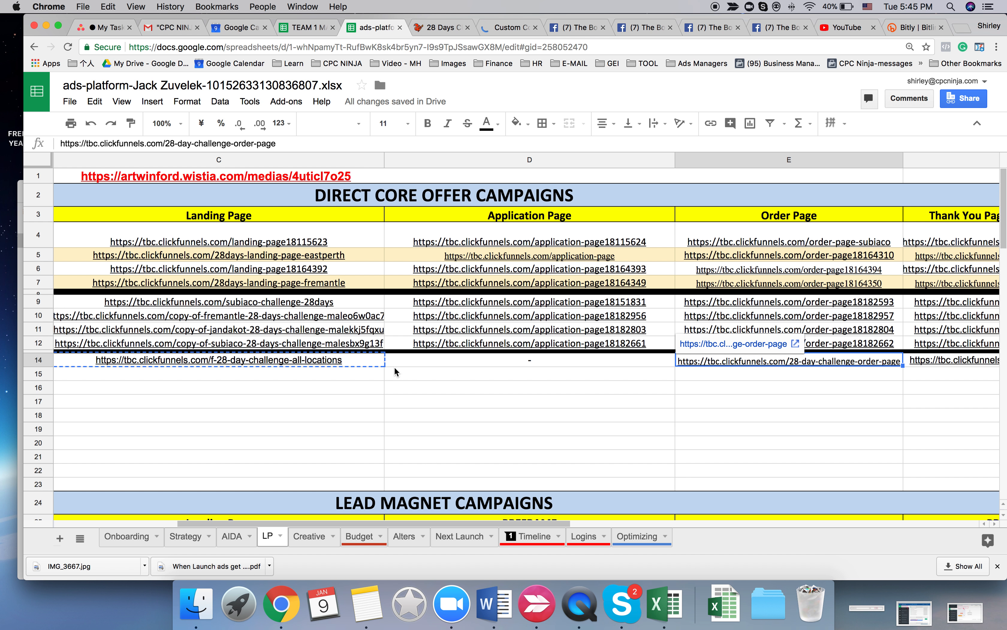
{"action": "left_click", "coordinate": [342, 363]}
{"action": "left_click", "coordinate": [830, 358]}
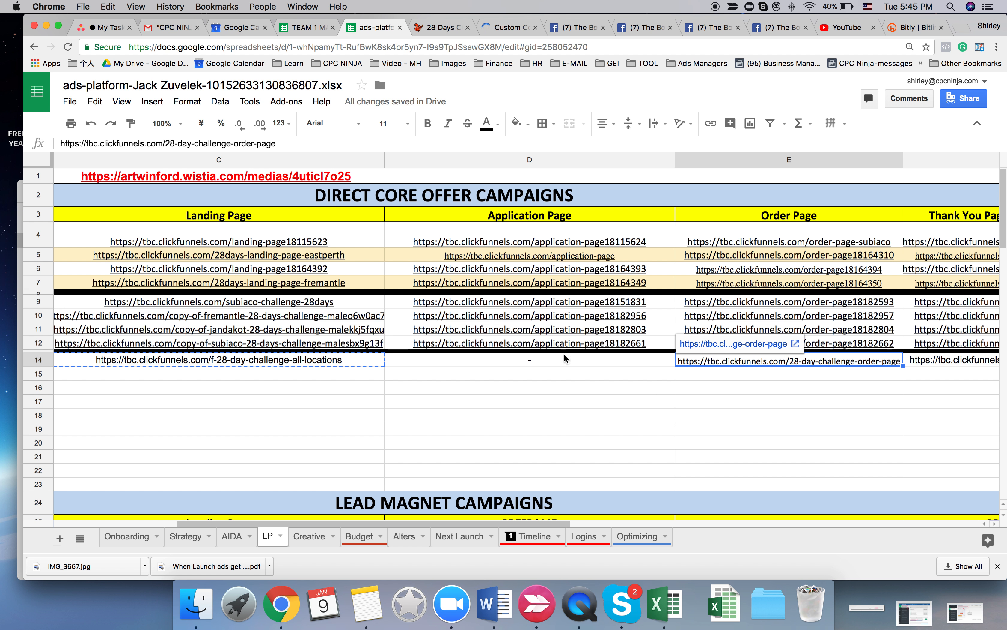
{"action": "left_click", "coordinate": [279, 364]}
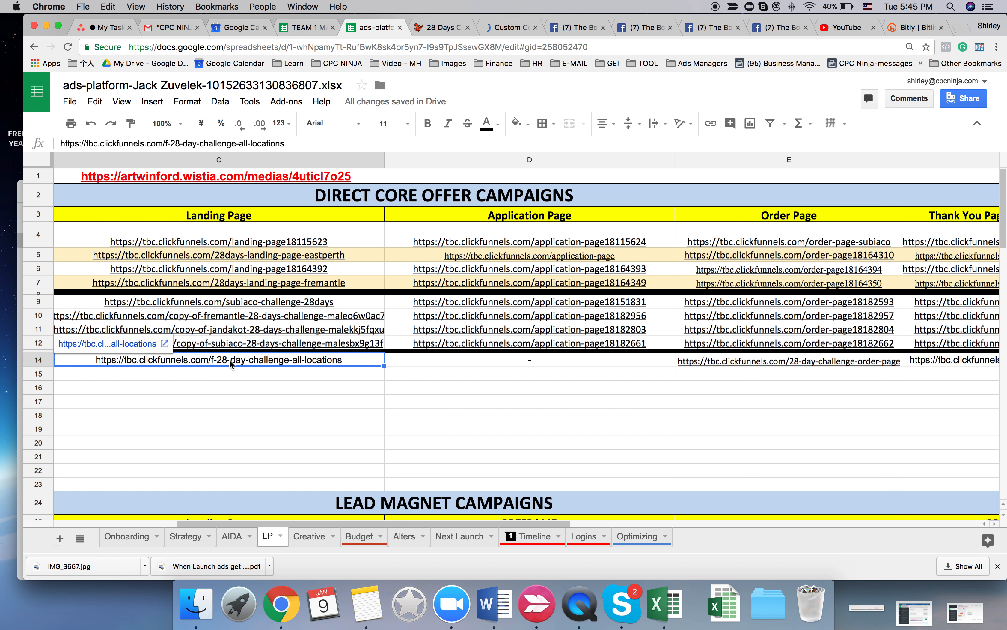
{"action": "left_click", "coordinate": [694, 362]}
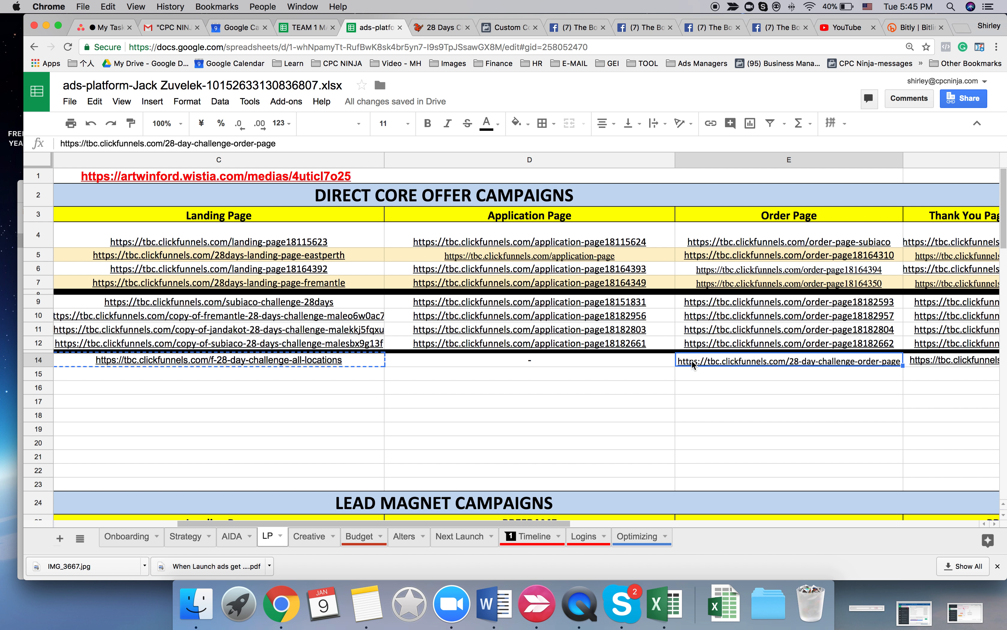
{"action": "mouse_move", "coordinate": [693, 361]}
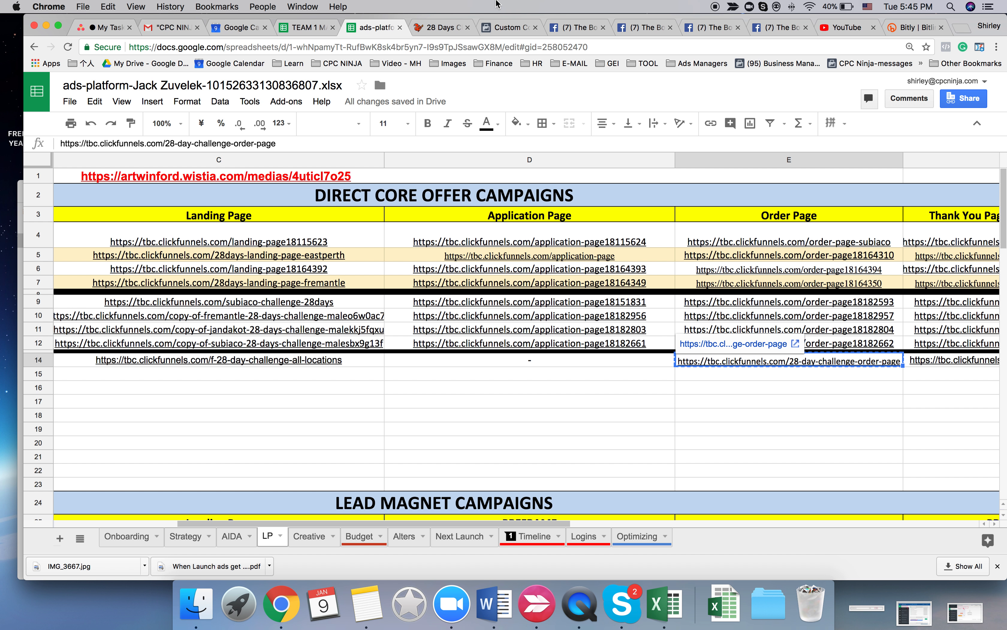
- Start a new custom conversion in Events Manager with a rule for URLs containing tbc.clickfunnels.com/28-day-challenge-order-page
{"action": "left_click", "coordinate": [495, 28]}
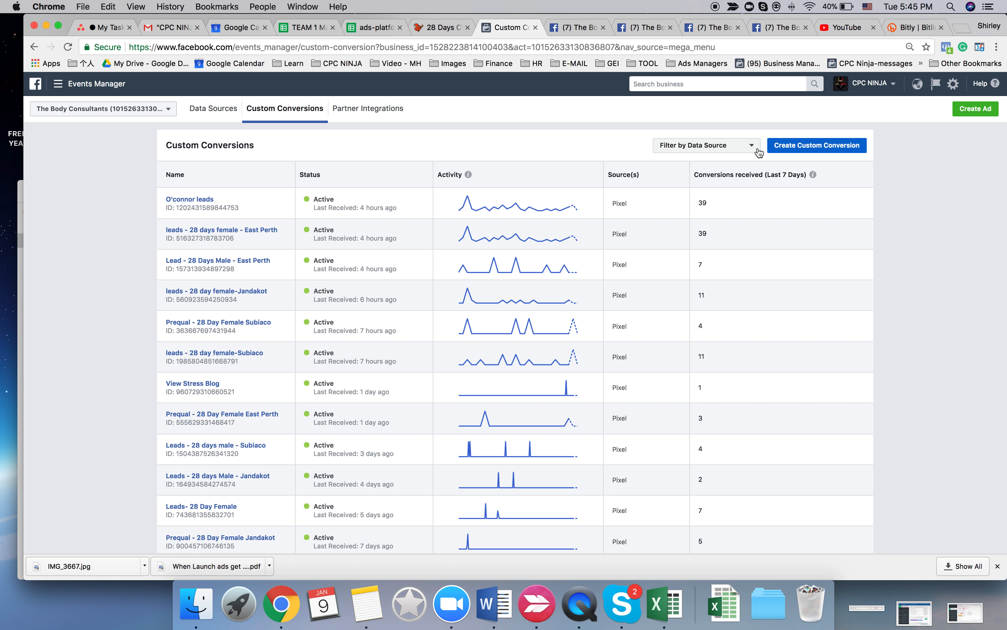
{"action": "left_click", "coordinate": [788, 150]}
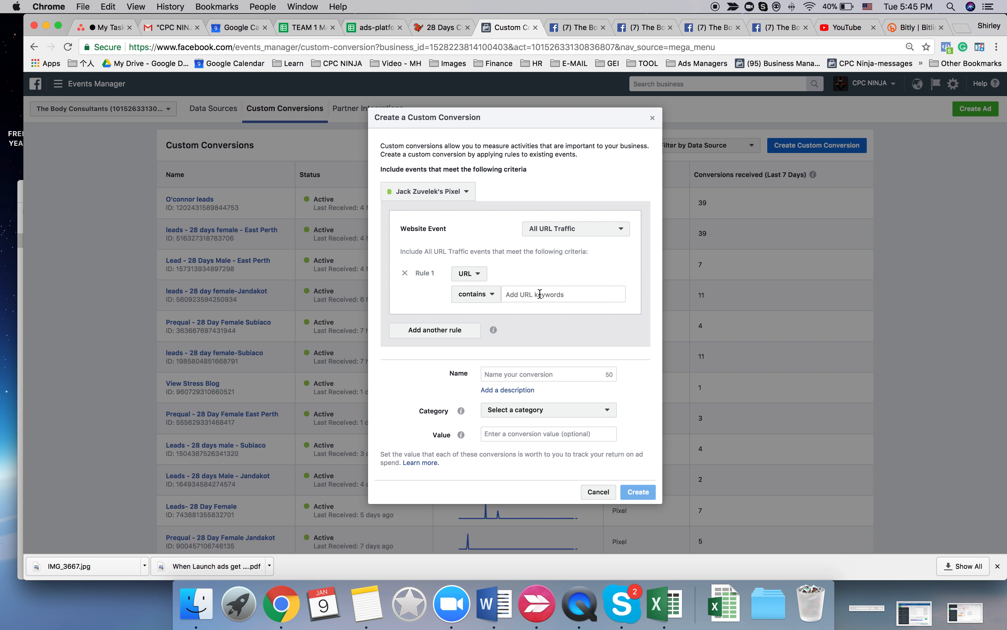
{"action": "left_click", "coordinate": [540, 294]}
{"action": "type", "text": "https://tbc.clickfunnels.com/28-day-challenge-order-page"}
{"action": "left_click_drag", "start_coordinate": [493, 296], "coordinate": [467, 300]}
{"action": "key", "text": "BackSpace"}
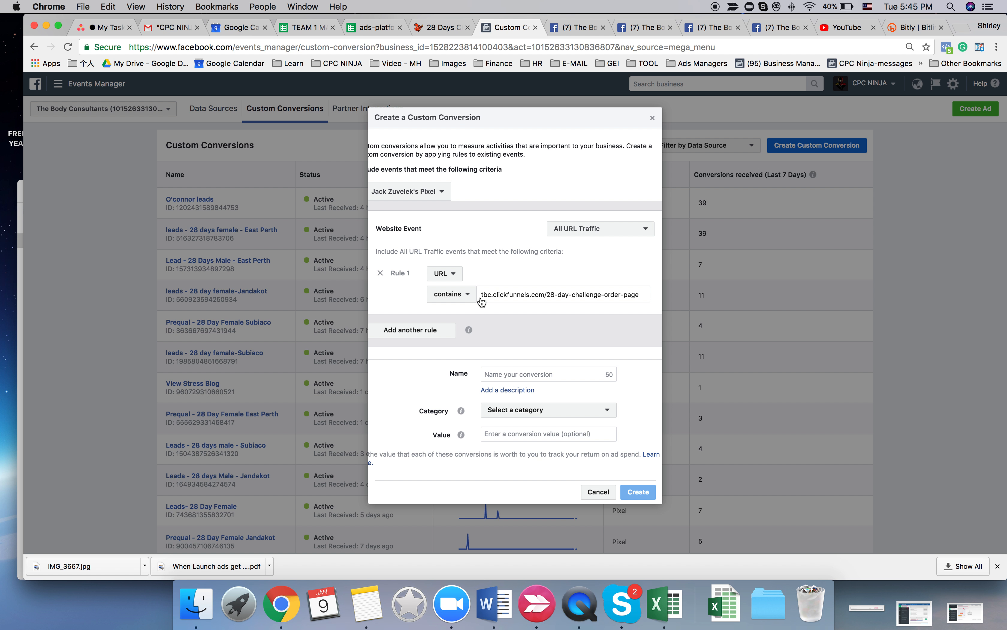
{"action": "key", "text": "Return"}
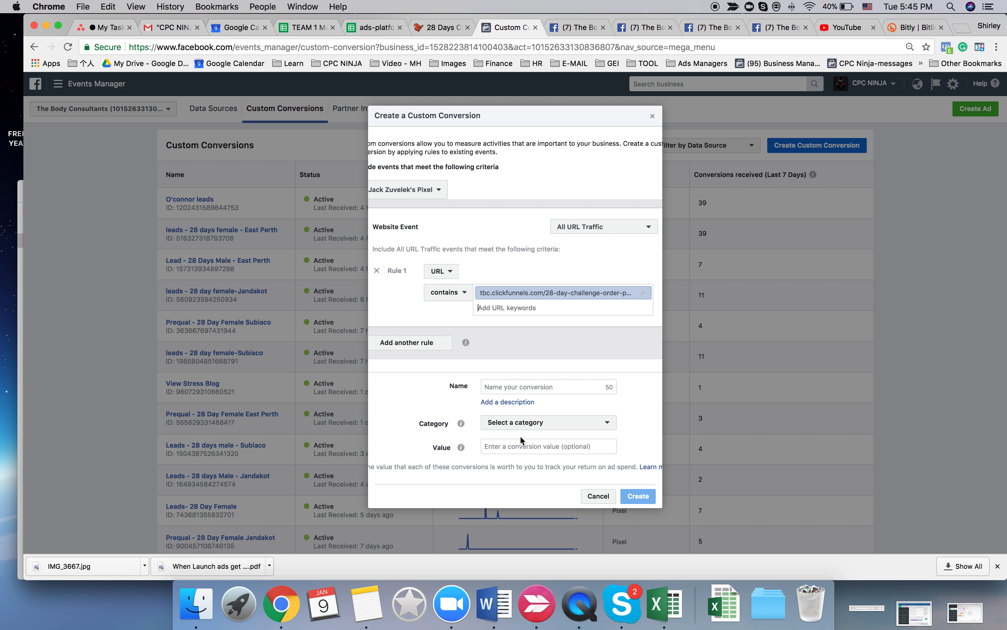
- Name the custom conversion "Lead - 28 Days Challenge Female - All Locations"
{"action": "left_click", "coordinate": [513, 385]}
{"action": "type", "text": "Lead - 28 Days Challenge Female"}
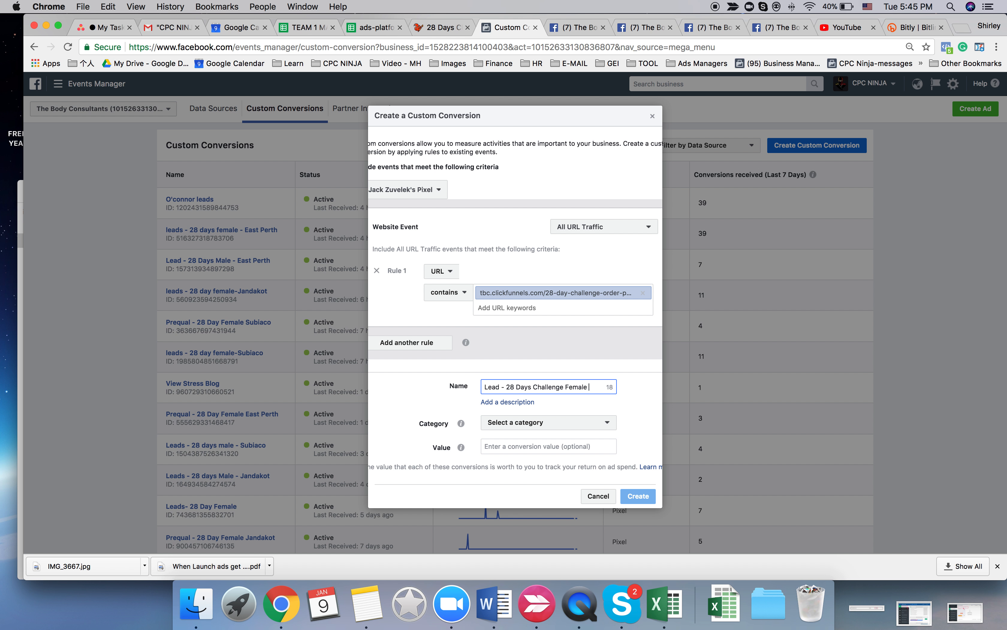
{"action": "type", "text": "ll Locations"}
{"action": "left_click", "coordinate": [556, 386]}
{"action": "type", "text": "-"}
- Set the custom conversion's category to Lead and create it
{"action": "left_click", "coordinate": [543, 427]}
{"action": "left_click", "coordinate": [527, 300]}
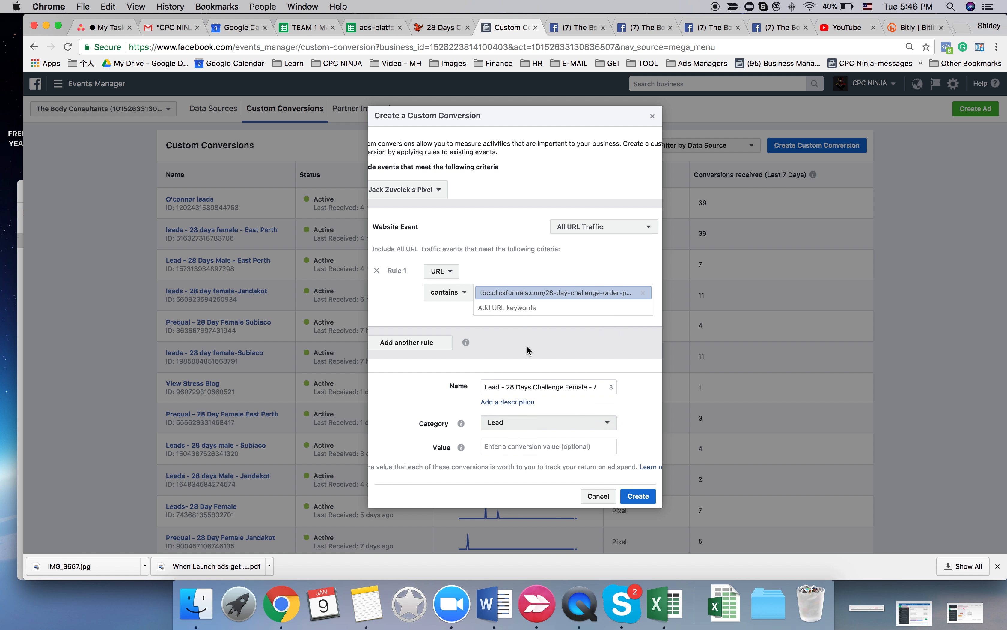
{"action": "left_click", "coordinate": [638, 497]}
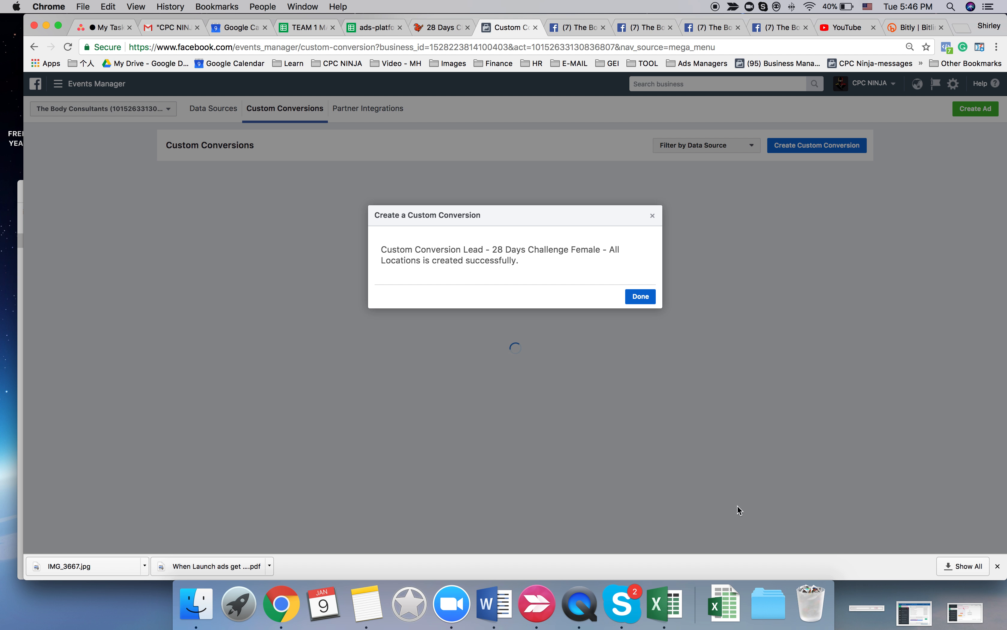
{"action": "left_click", "coordinate": [641, 296]}
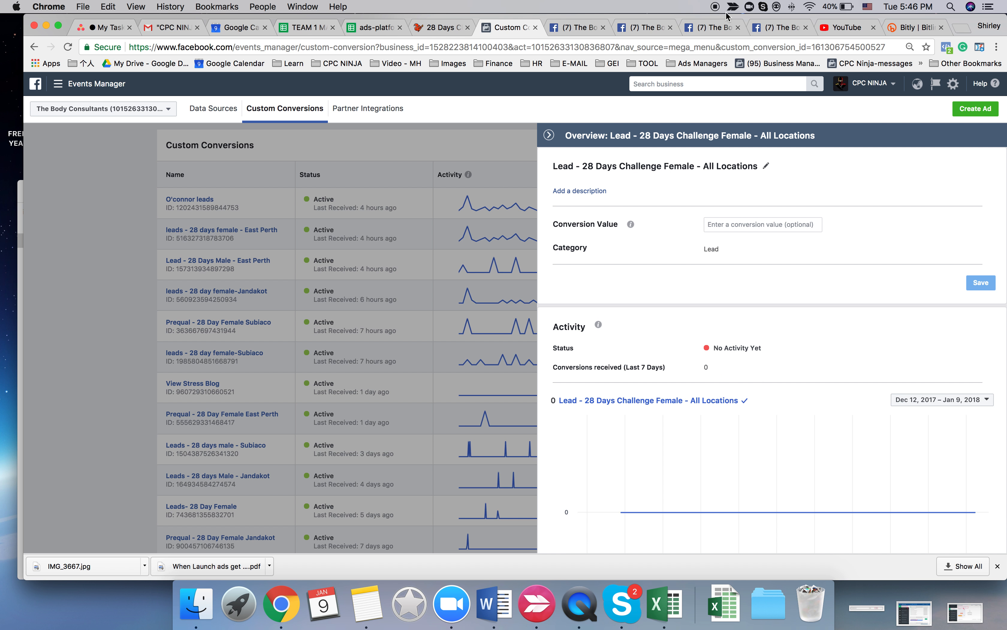
- Open the 28-day challenge order page from its spreadsheet link and close the old 28 Days landing page
{"action": "left_click", "coordinate": [379, 27]}
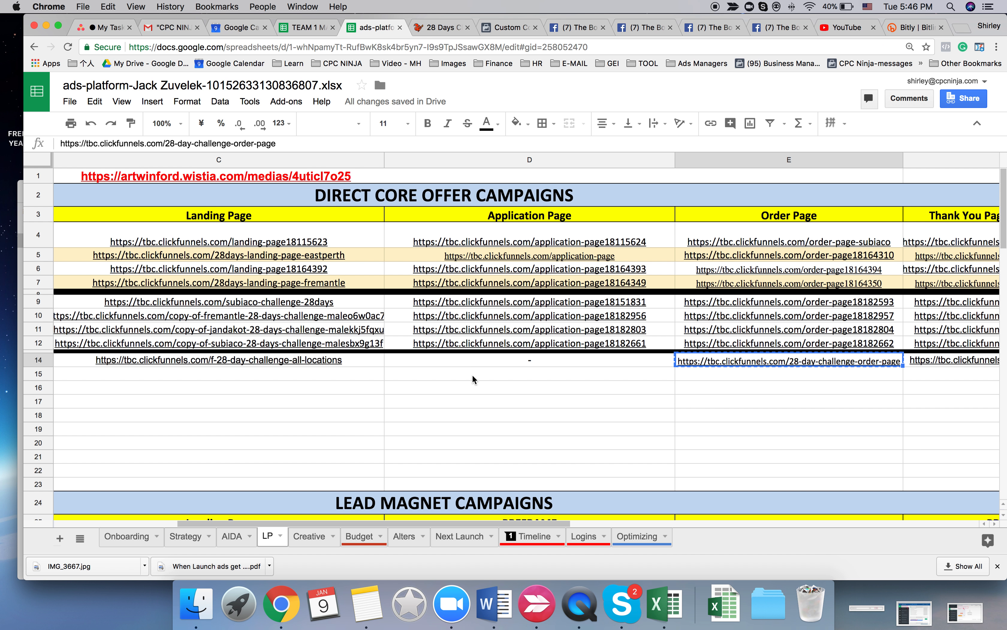
{"action": "left_click", "coordinate": [695, 343]}
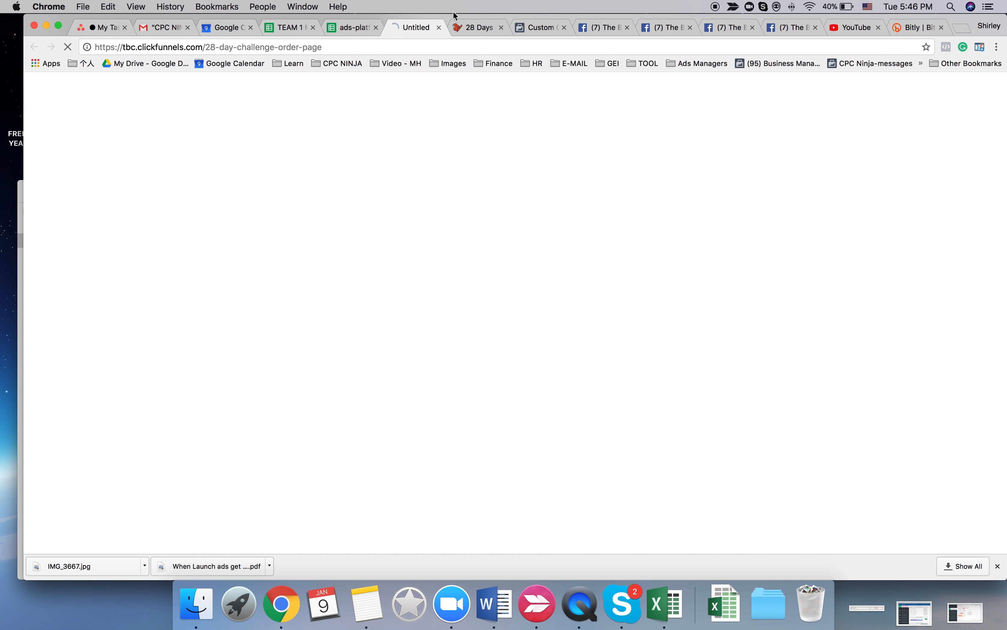
{"action": "left_click", "coordinate": [464, 24]}
{"action": "left_click", "coordinate": [501, 27]}
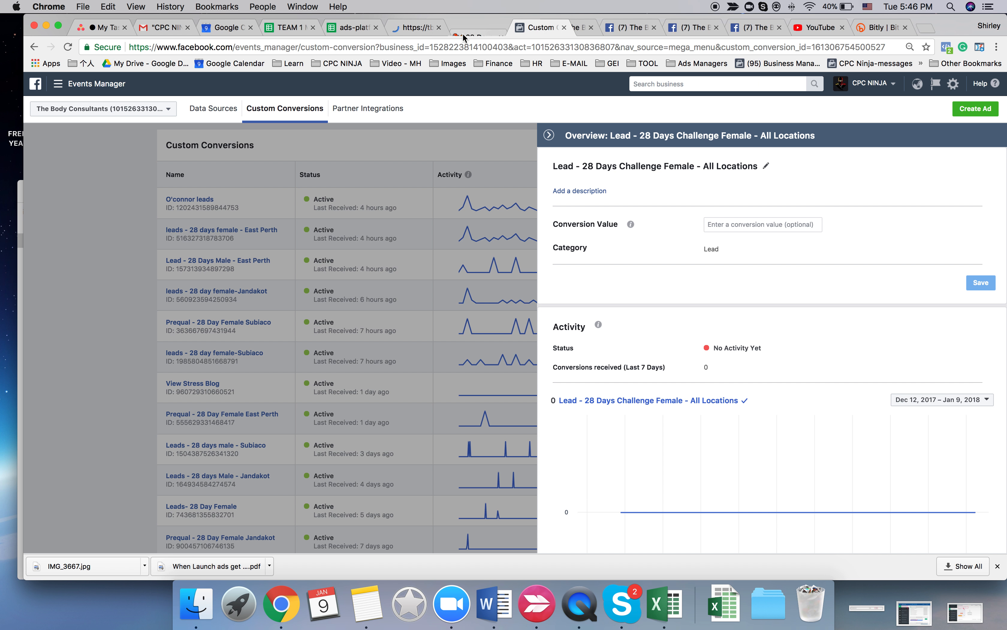
{"action": "left_click", "coordinate": [410, 26]}
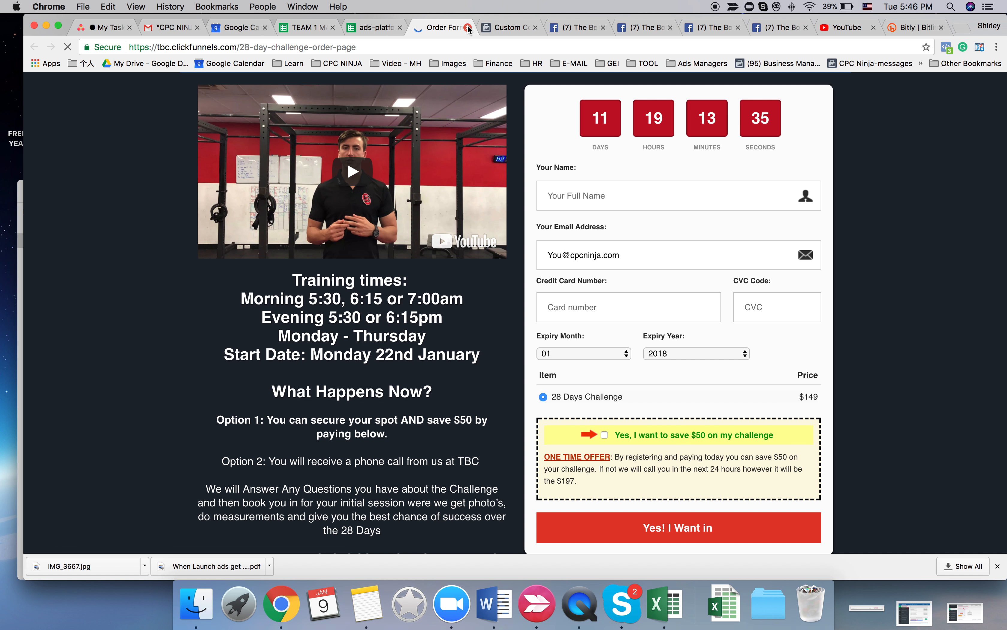
- Close the order page and open the Persona | F 35-45 ad set of the Female all-locations campaign for editing in Power Editor
{"action": "left_click", "coordinate": [468, 27]}
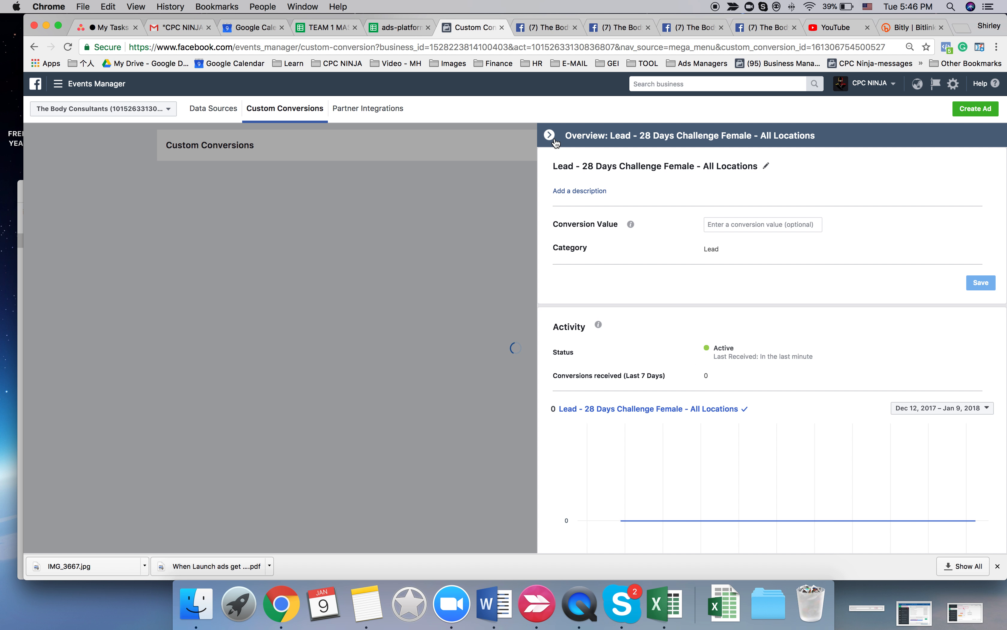
{"action": "left_click", "coordinate": [82, 84]}
{"action": "left_click", "coordinate": [55, 159]}
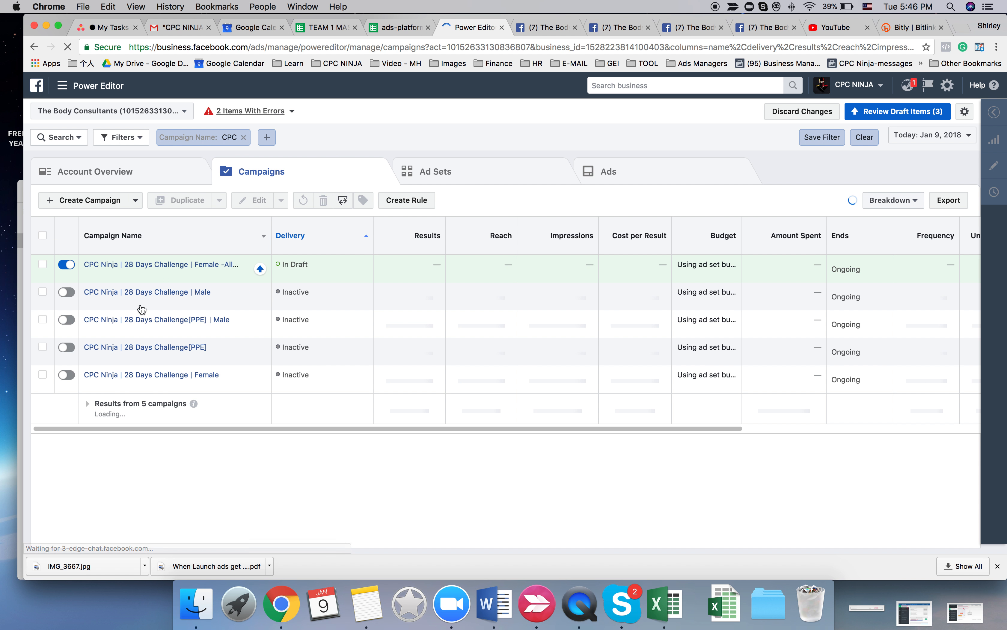
{"action": "left_click", "coordinate": [44, 268]}
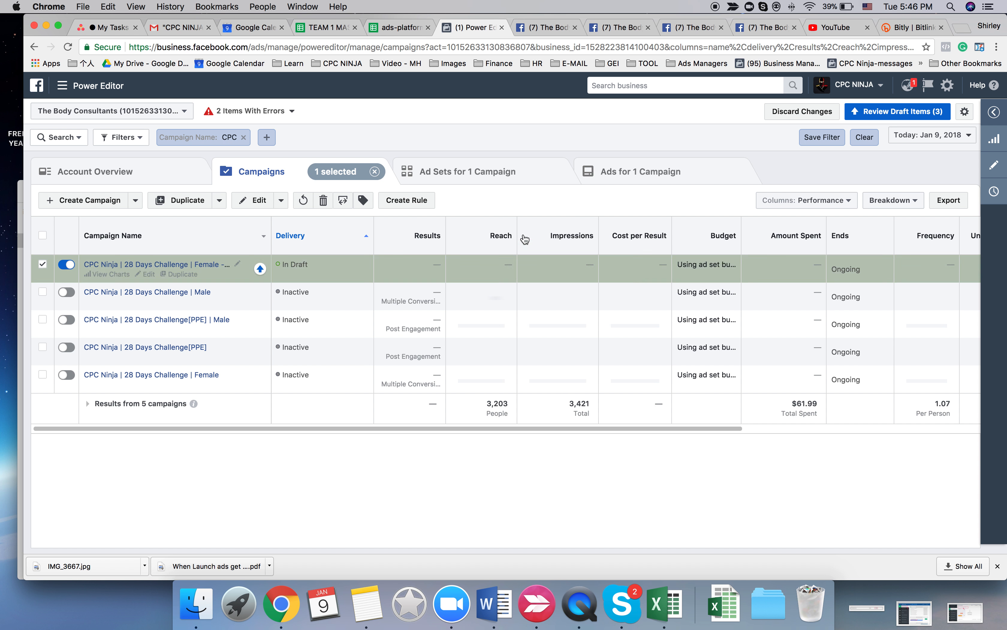
{"action": "left_click", "coordinate": [475, 172]}
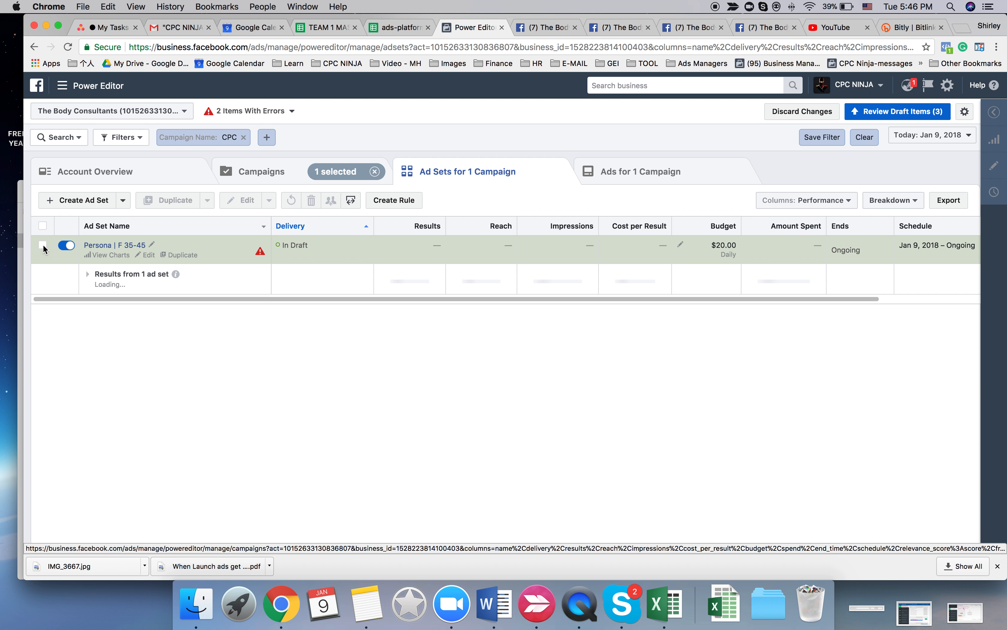
{"action": "left_click", "coordinate": [42, 245]}
{"action": "left_click", "coordinate": [241, 201]}
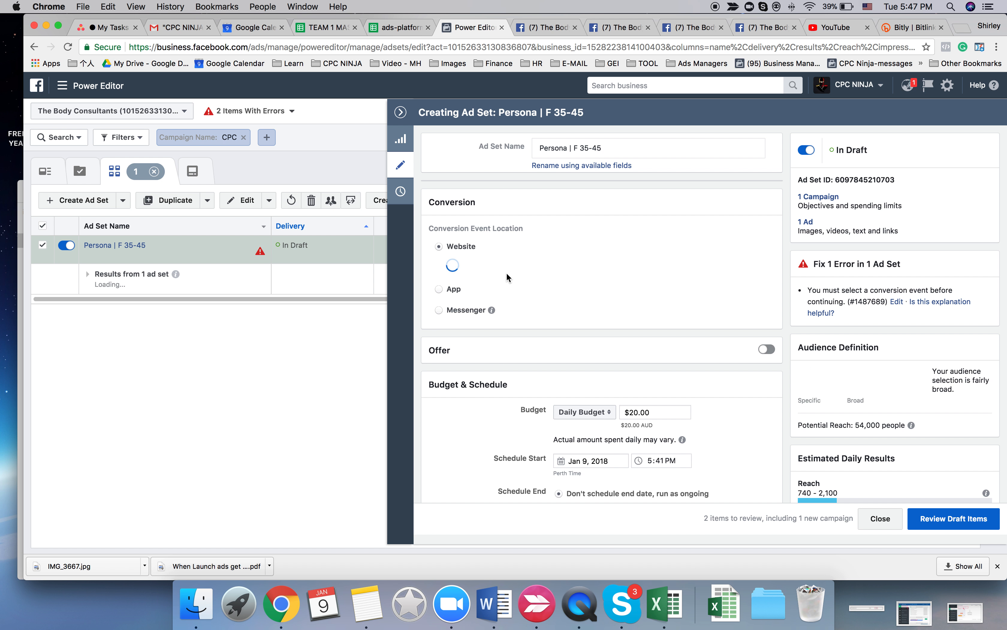
- Select "Lead - 28 Days Challenge Female - All Locations" as the ad set's website conversion event
{"action": "left_click", "coordinate": [551, 279]}
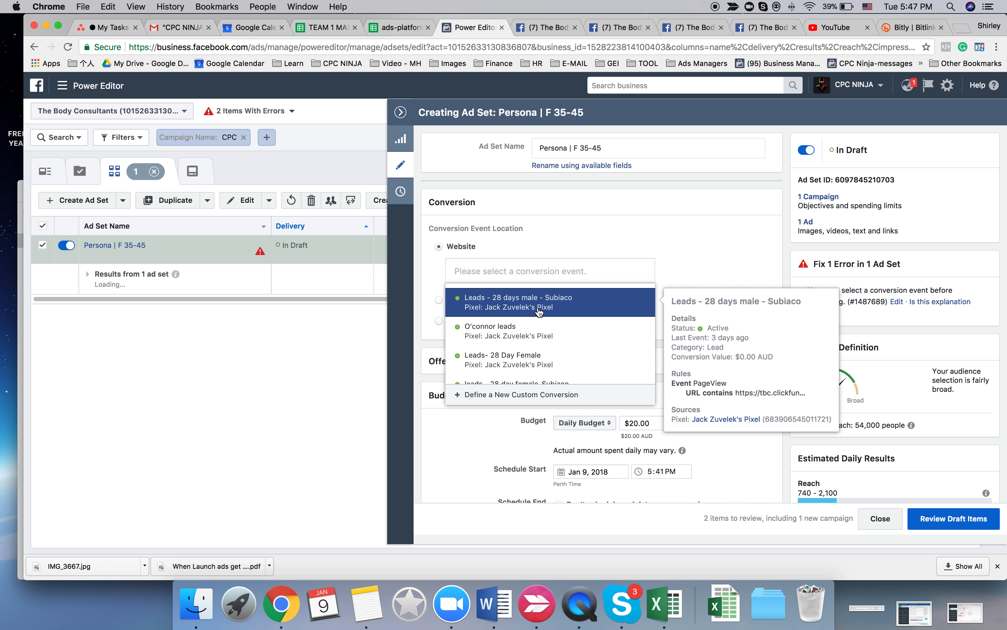
{"action": "scroll", "coordinate": [544, 339], "scroll_direction": "down", "scroll_amount": 5}
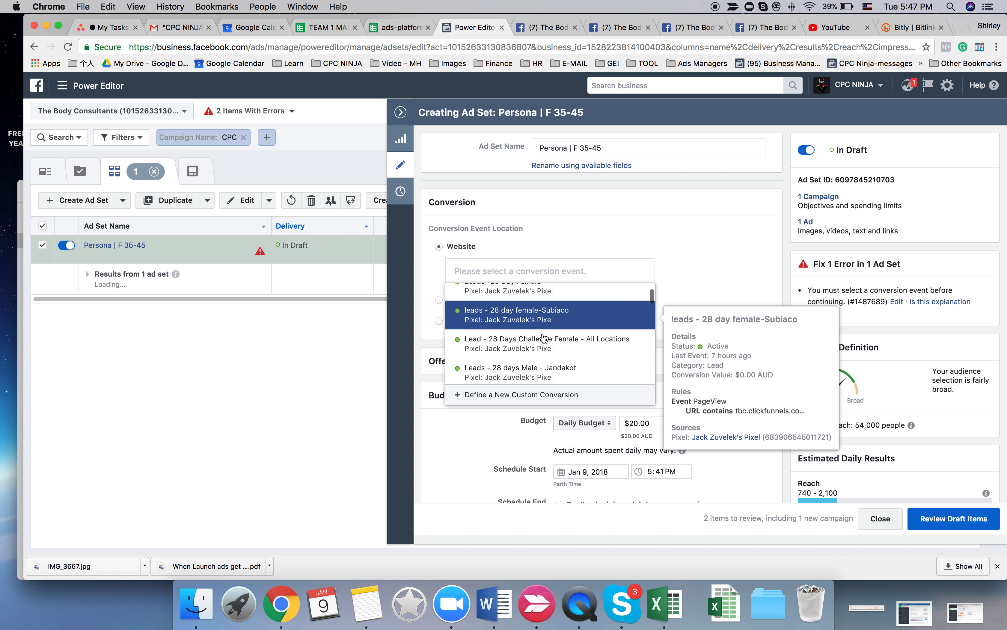
{"action": "left_click", "coordinate": [544, 338]}
- Switch the ad set's budget type from daily to Lifetime Budget
{"action": "scroll", "coordinate": [604, 362], "scroll_direction": "down", "scroll_amount": 3}
{"action": "scroll", "coordinate": [529, 357], "scroll_direction": "down", "scroll_amount": 4}
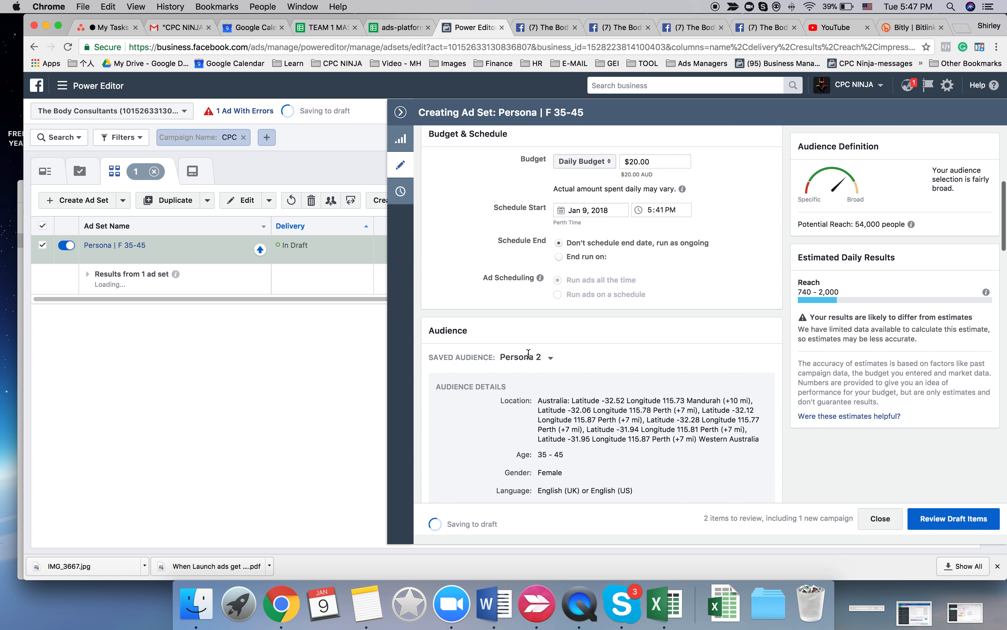
{"action": "scroll", "coordinate": [546, 325], "scroll_direction": "up", "scroll_amount": 1}
{"action": "scroll", "coordinate": [546, 326], "scroll_direction": "down", "scroll_amount": 2}
{"action": "scroll", "coordinate": [546, 324], "scroll_direction": "down", "scroll_amount": 1}
{"action": "scroll", "coordinate": [546, 323], "scroll_direction": "up", "scroll_amount": 2}
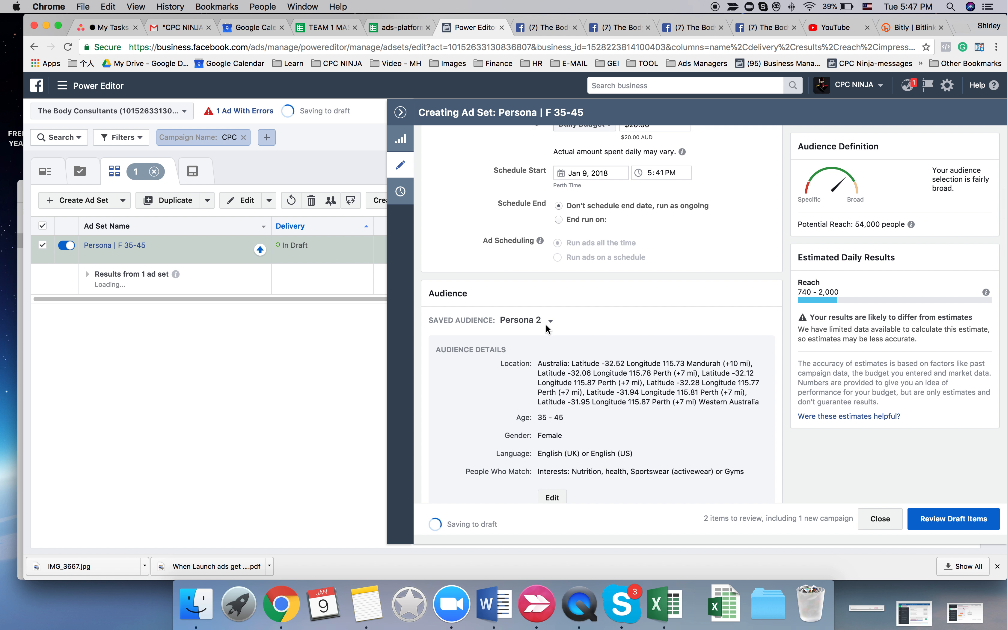
{"action": "scroll", "coordinate": [546, 324], "scroll_direction": "up", "scroll_amount": 1}
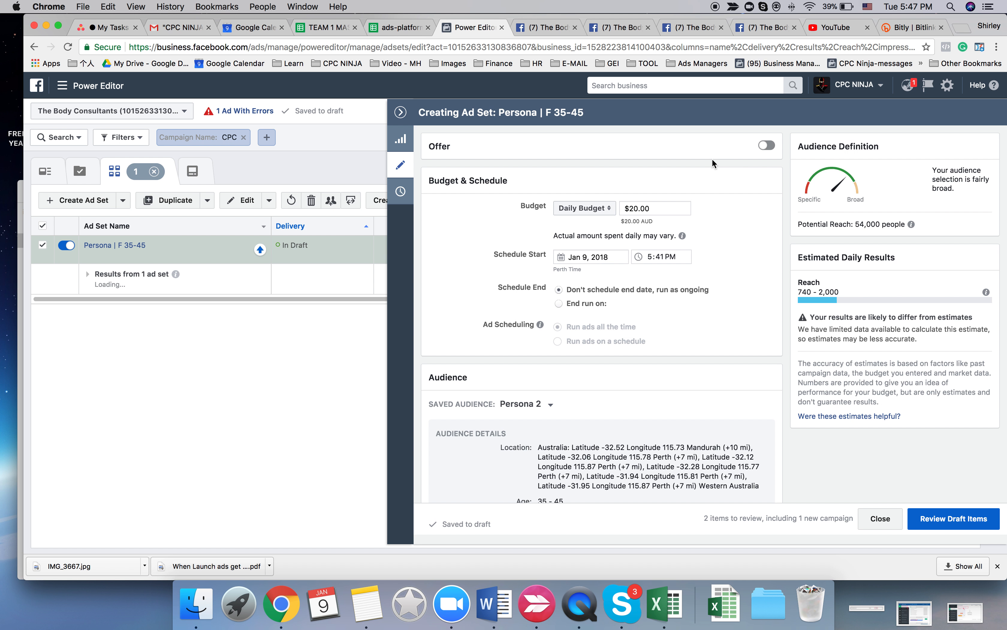
{"action": "left_click", "coordinate": [585, 208]}
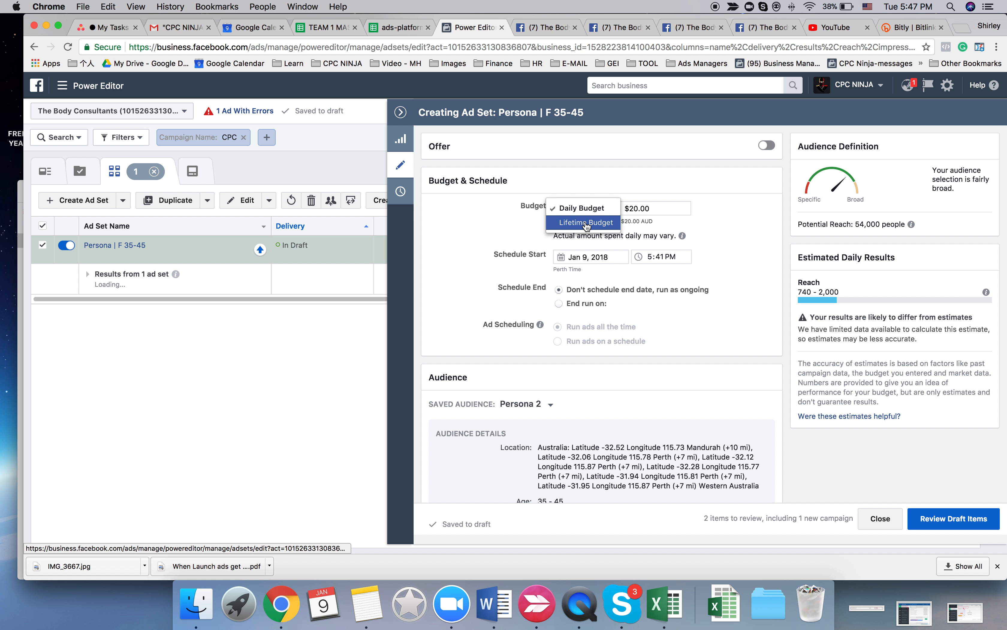
{"action": "left_click", "coordinate": [586, 223]}
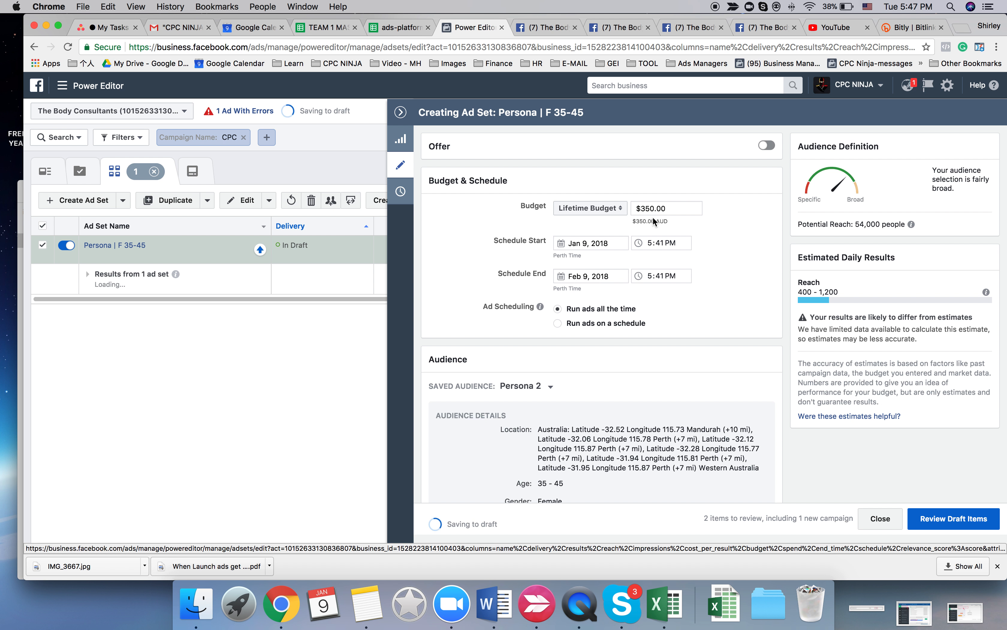
- Check the challenge's start date on the order page linked in the ads-platform spreadsheet, and return to the ad set's end-date calendar
{"action": "left_click", "coordinate": [608, 279]}
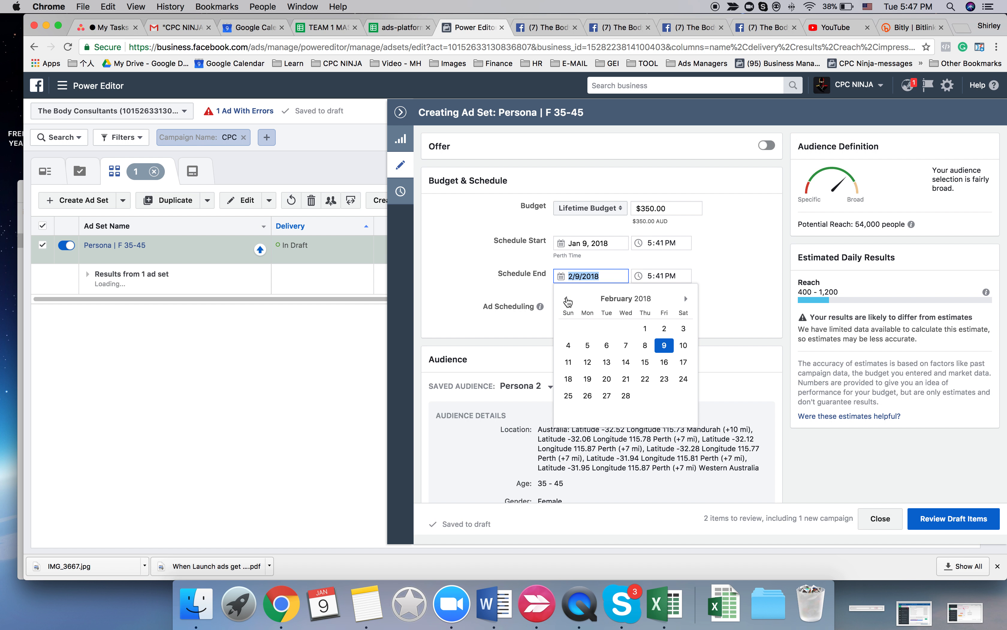
{"action": "left_click", "coordinate": [567, 298]}
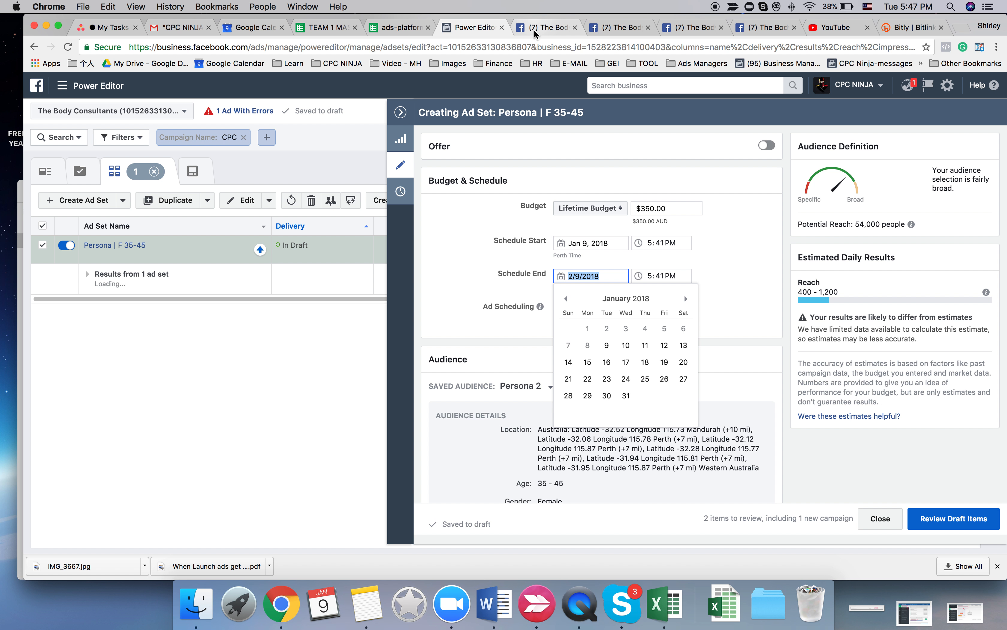
{"action": "left_click", "coordinate": [395, 28]}
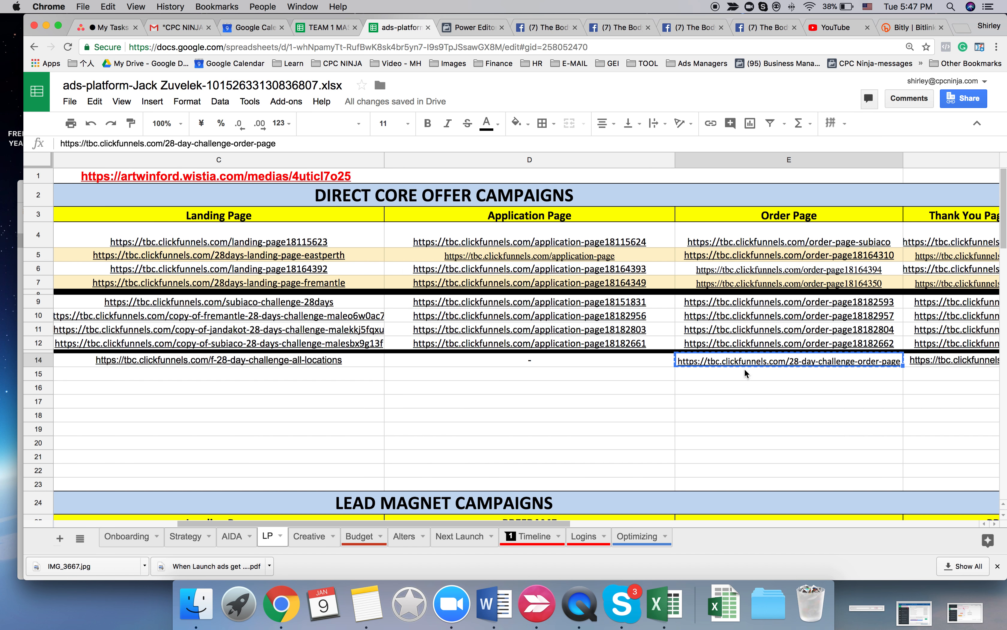
{"action": "left_click", "coordinate": [718, 354]}
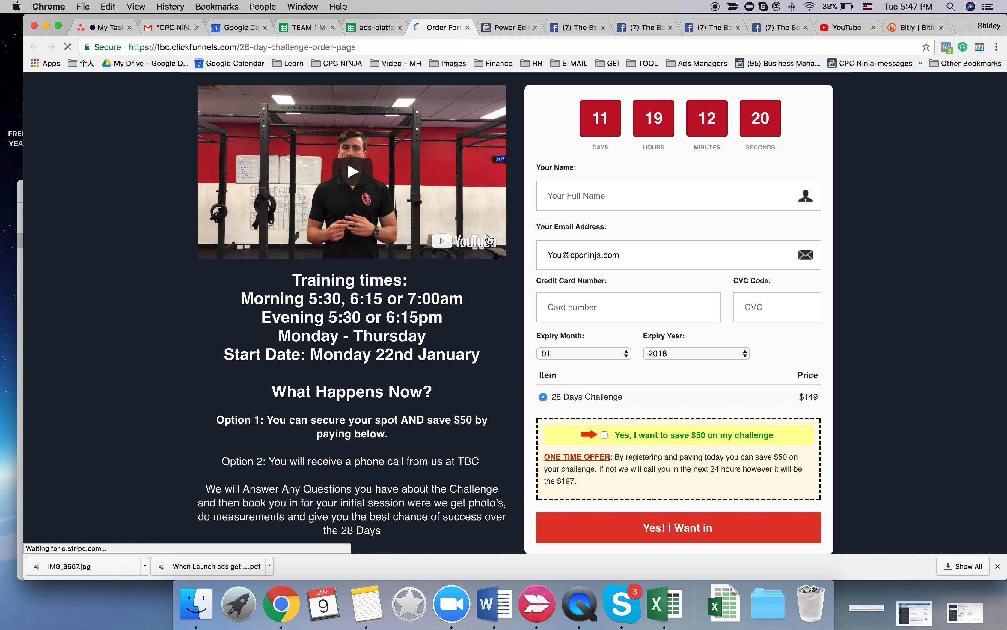
{"action": "key", "text": "super+w"}
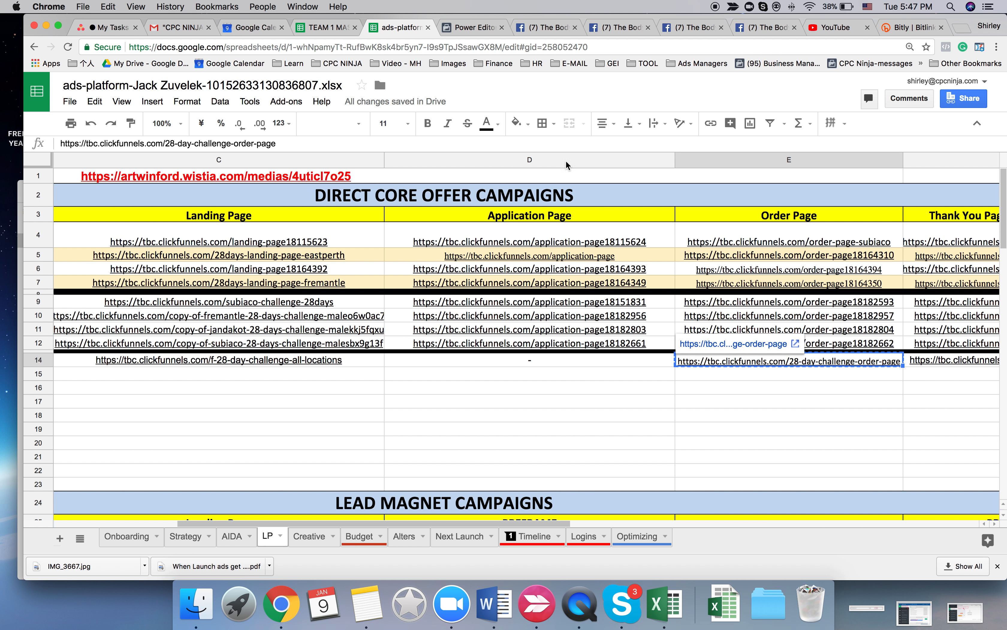
{"action": "left_click", "coordinate": [463, 24]}
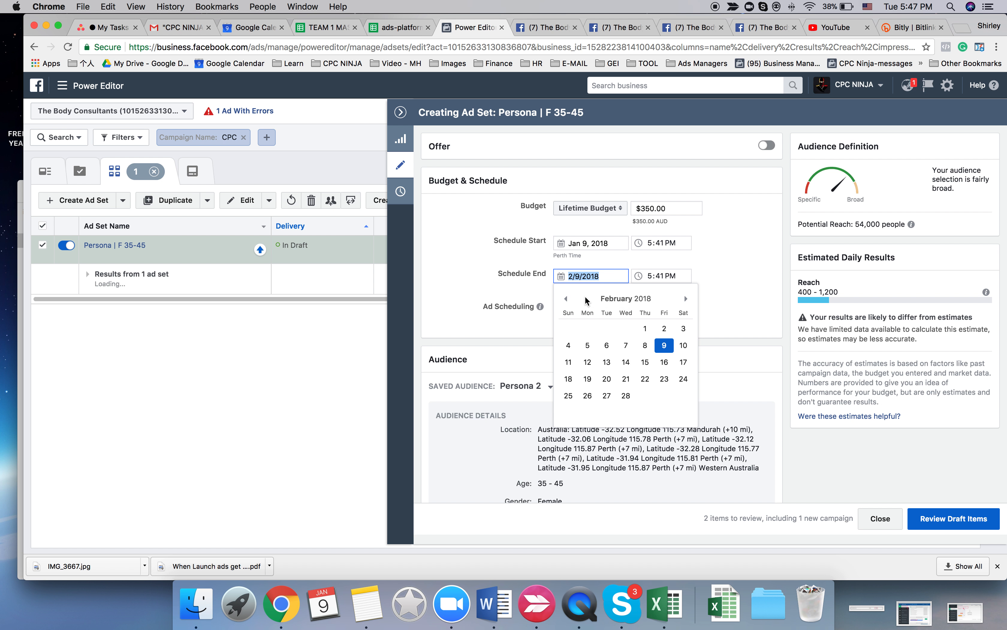
- Set the ad set's schedule end to Jan 21, 2018 at 6:00 PM
{"action": "left_click", "coordinate": [569, 299]}
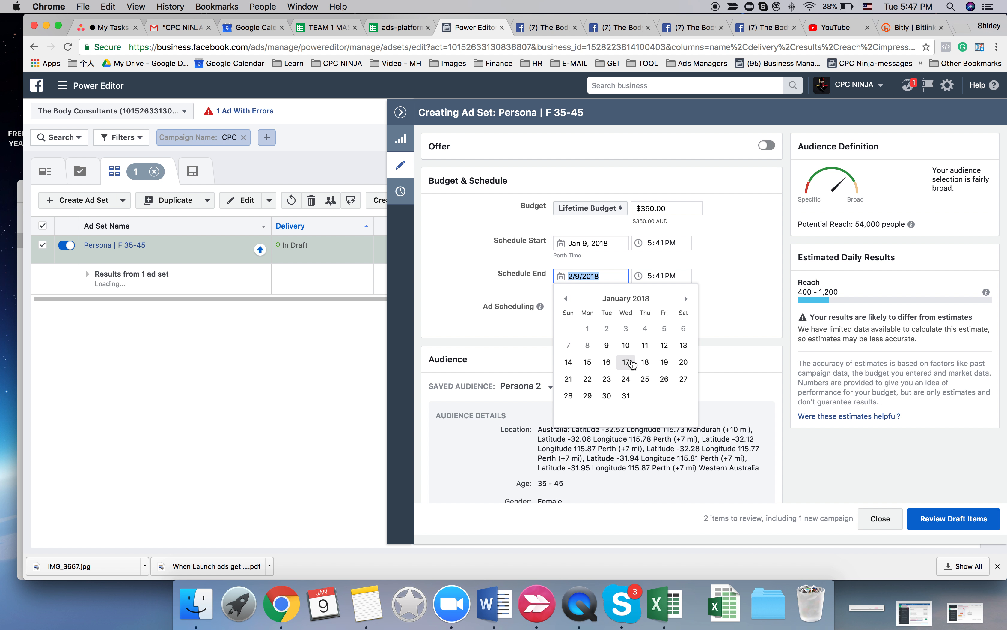
{"action": "left_click", "coordinate": [569, 379]}
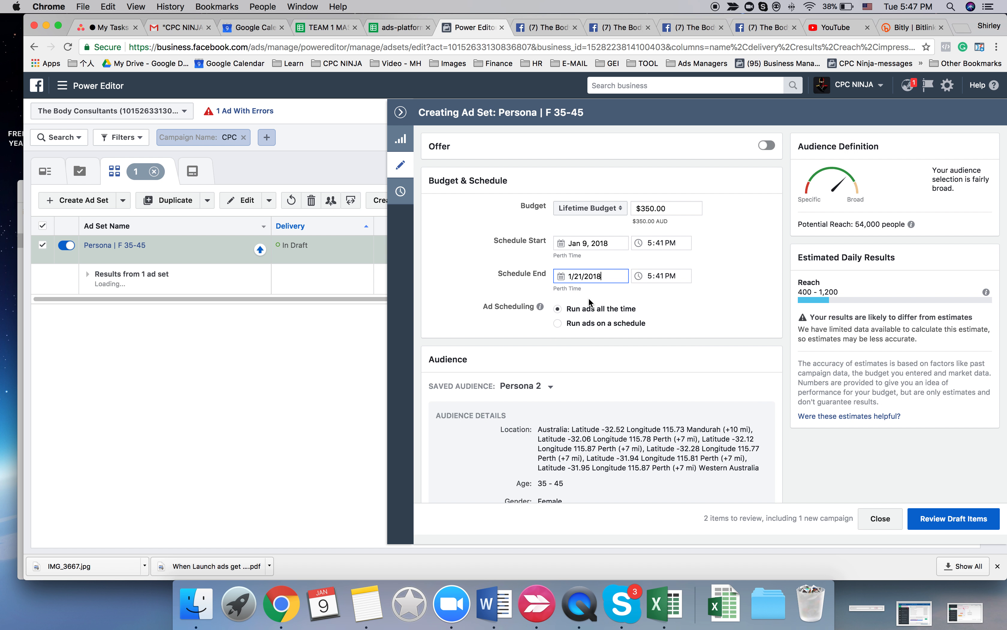
{"action": "left_click", "coordinate": [659, 275]}
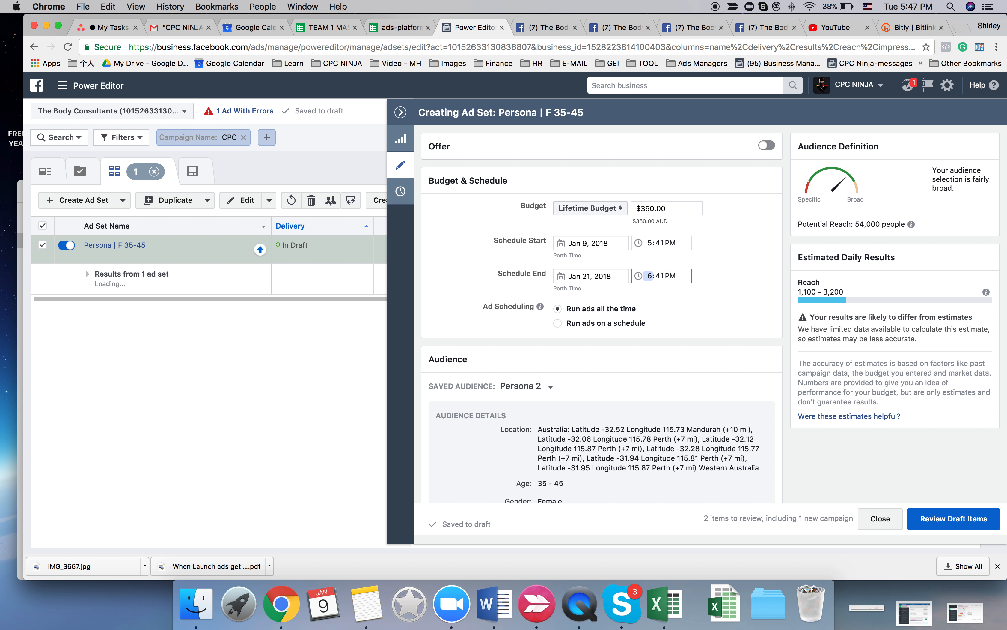
{"action": "type", "text": "00"}
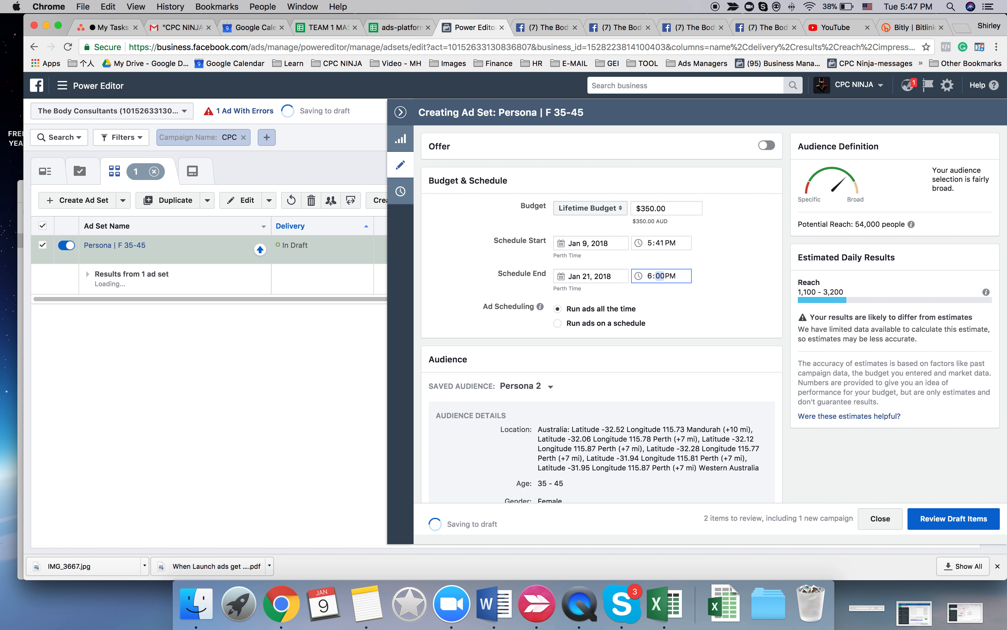
{"action": "left_click", "coordinate": [712, 334]}
- Recheck the end date in the calendar and set the ad set's lifetime budget to $260
{"action": "left_click", "coordinate": [591, 276]}
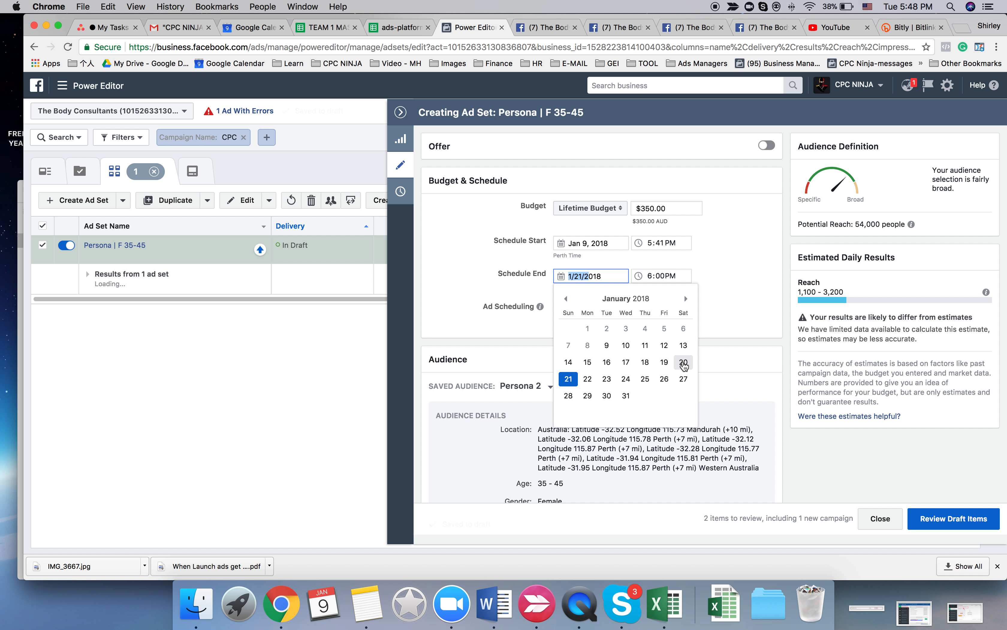
{"action": "left_click", "coordinate": [484, 326]}
{"action": "double_click", "coordinate": [646, 207]}
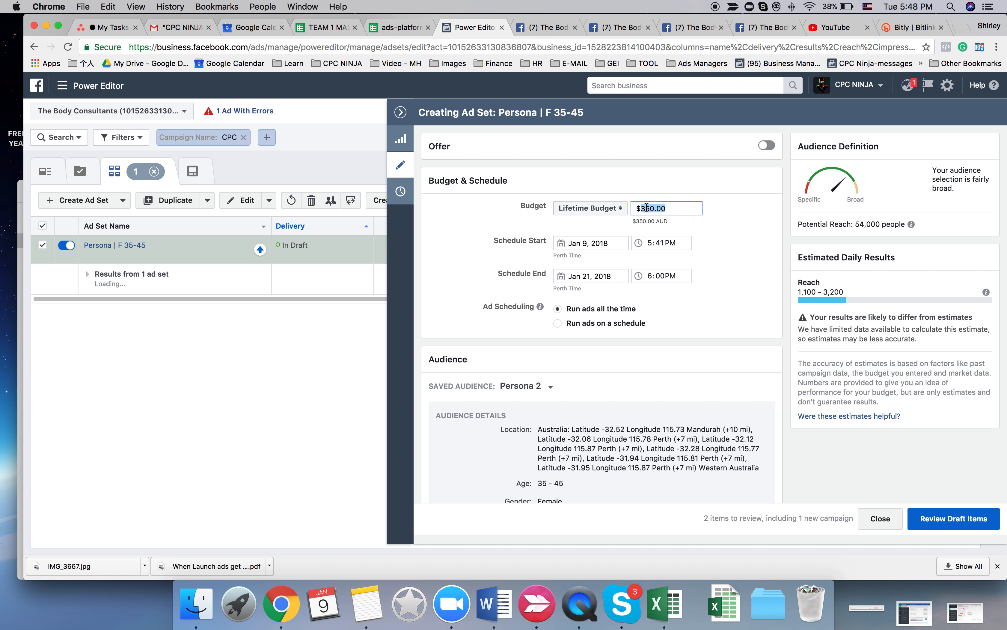
{"action": "type", "text": "26"}
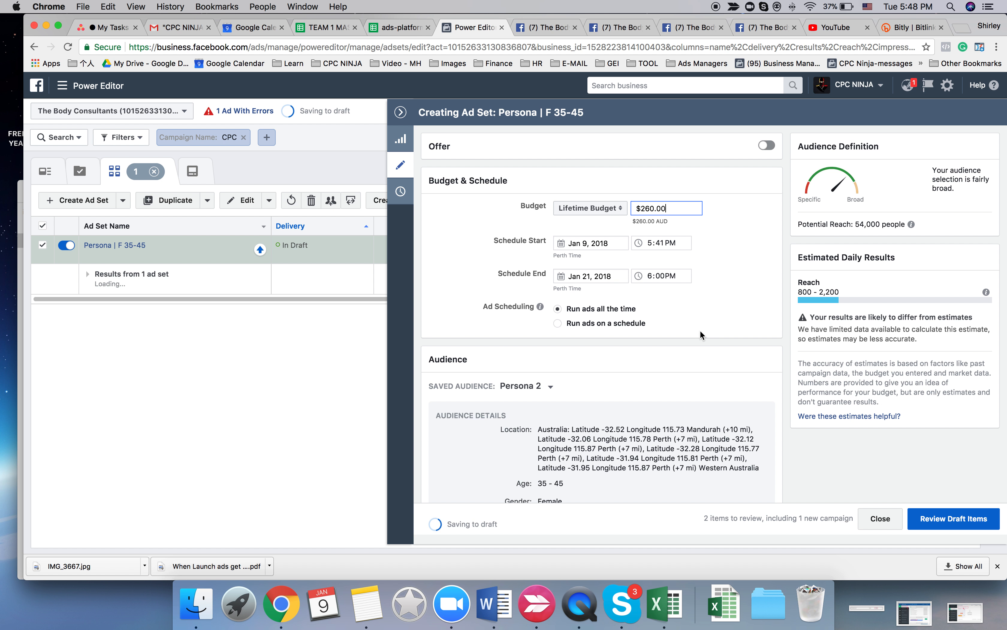
{"action": "left_click", "coordinate": [699, 332]}
- Run the ads on a schedule covering every day of the week from 9am until midnight
{"action": "left_click", "coordinate": [558, 324]}
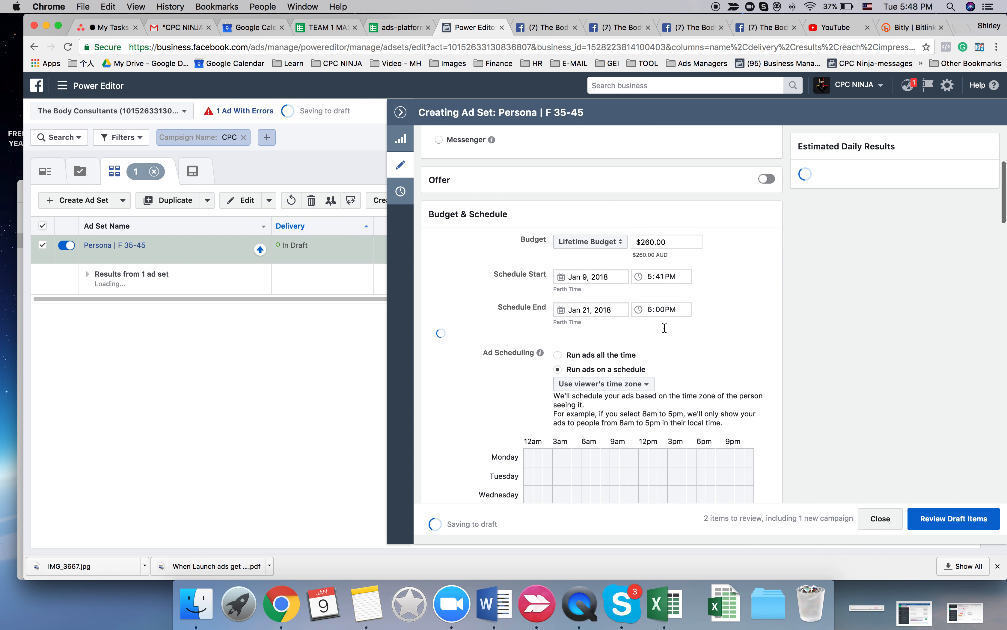
{"action": "scroll", "coordinate": [664, 328], "scroll_direction": "down", "scroll_amount": 5}
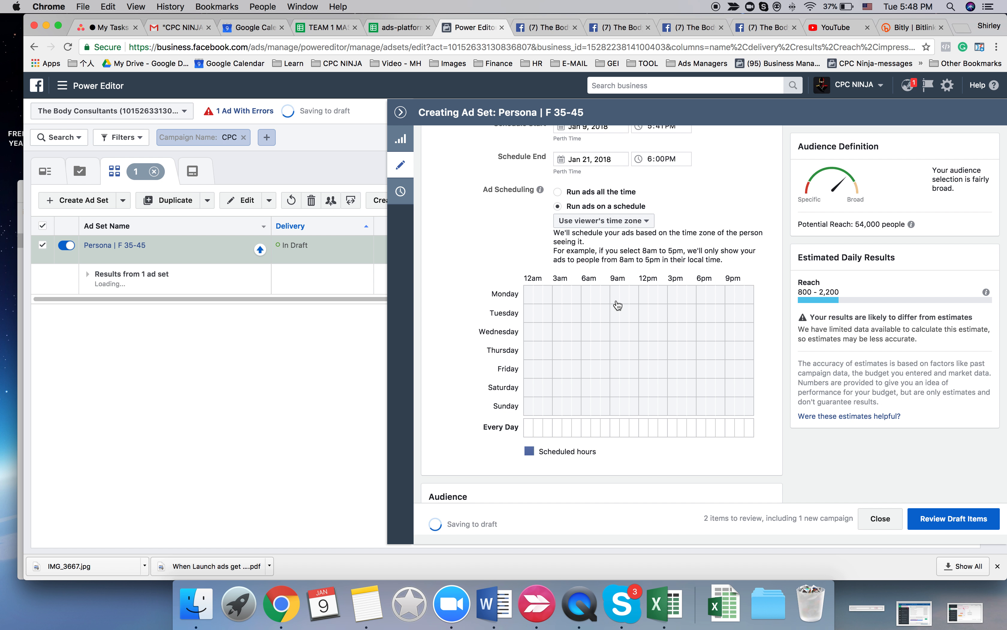
{"action": "left_click_drag", "start_coordinate": [618, 297], "coordinate": [754, 427]}
{"action": "left_click", "coordinate": [617, 434]}
{"action": "mouse_move", "coordinate": [618, 434]}
{"action": "left_mouse_down"}
{"action": "mouse_move", "coordinate": [758, 426]}
{"action": "mouse_move", "coordinate": [614, 430]}
{"action": "left_mouse_up"}
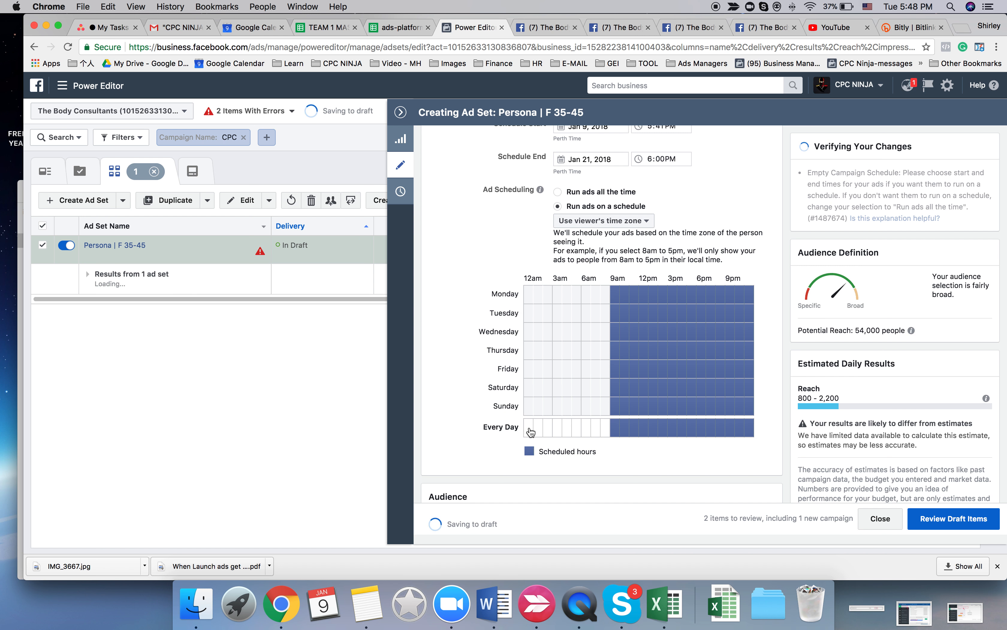
{"action": "left_click", "coordinate": [530, 433]}
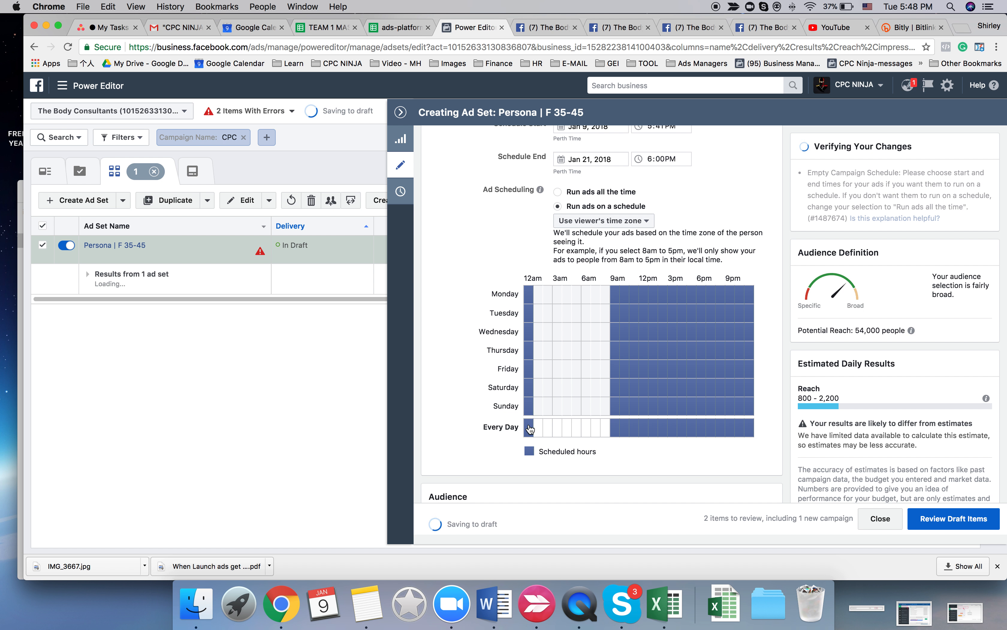
{"action": "left_click", "coordinate": [529, 427]}
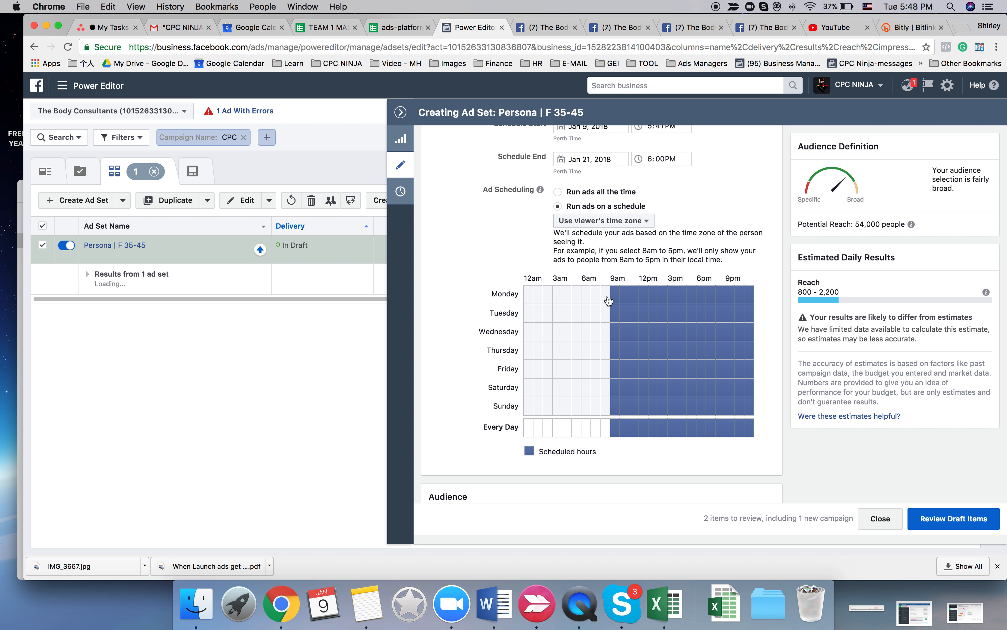
- Add the 8am hour to the ad schedule for Monday through Friday
{"action": "left_click_drag", "start_coordinate": [609, 301], "coordinate": [605, 372]}
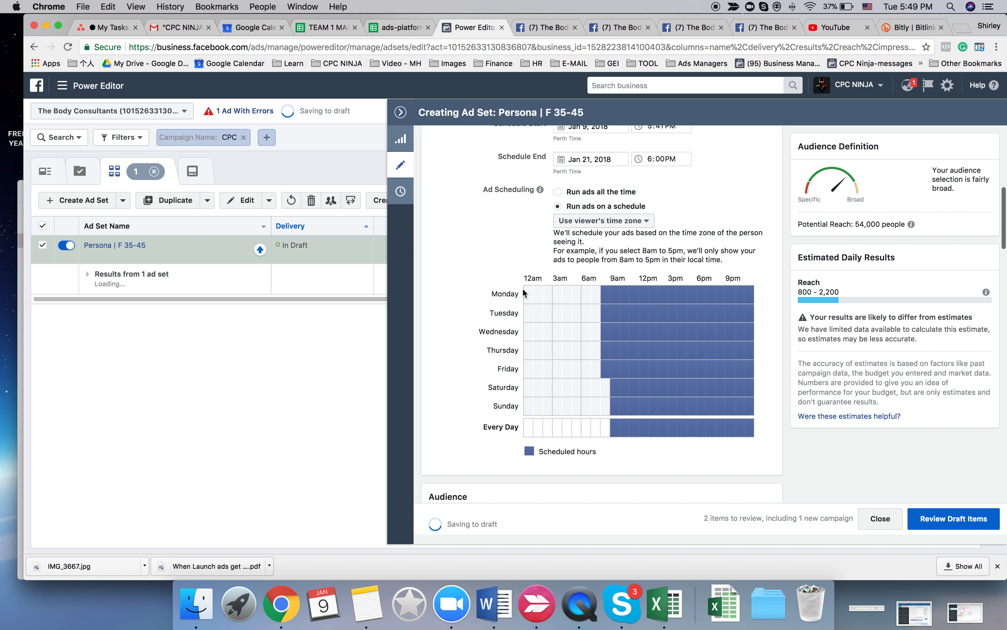
{"action": "scroll", "coordinate": [524, 357], "scroll_direction": "down", "scroll_amount": 1}
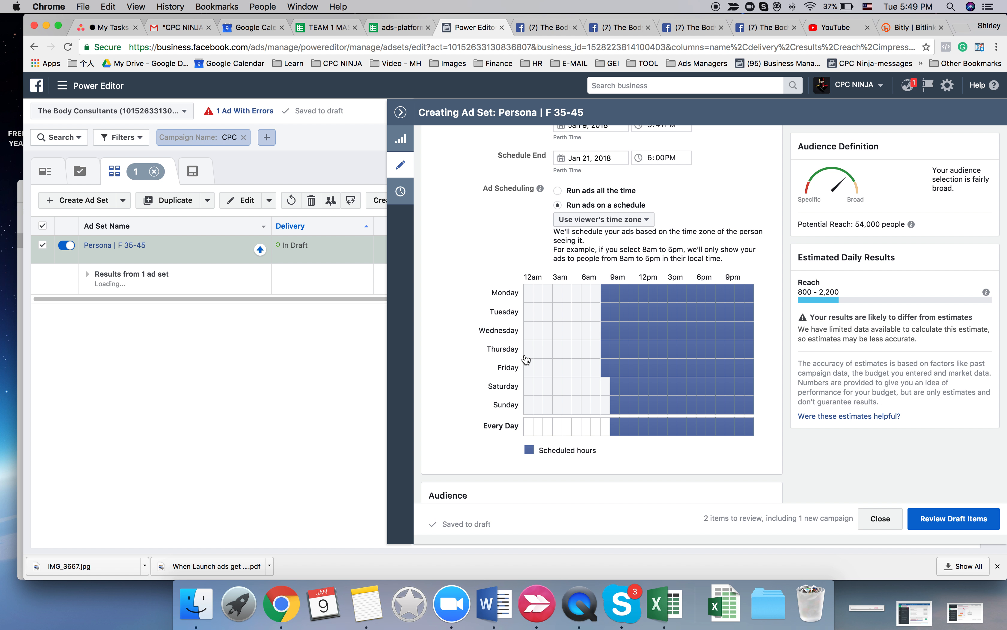
{"action": "scroll", "coordinate": [508, 316], "scroll_direction": "up", "scroll_amount": 1}
{"action": "scroll", "coordinate": [484, 255], "scroll_direction": "down", "scroll_amount": 1}
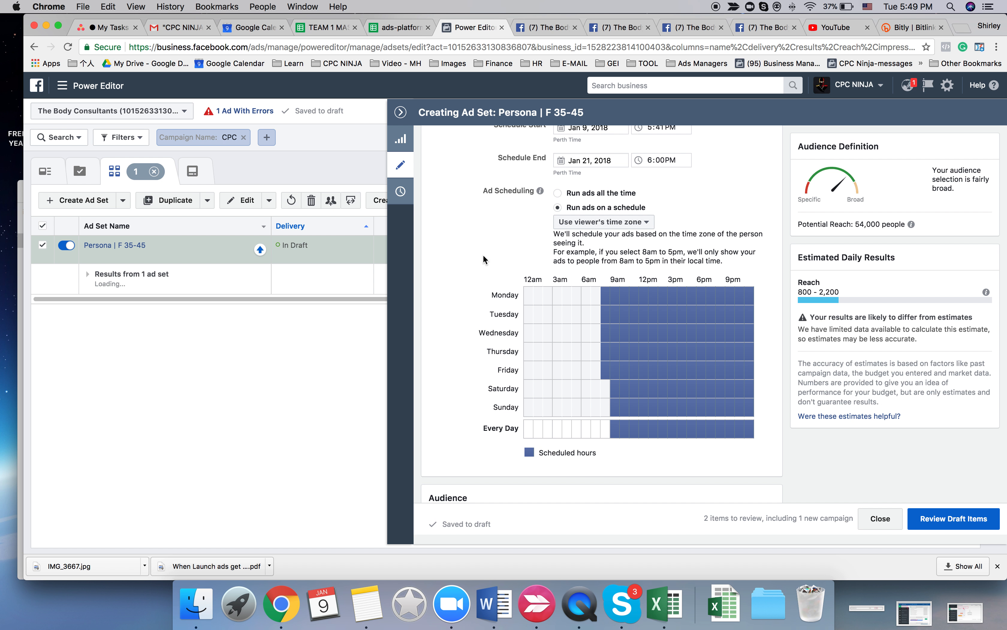
{"action": "scroll", "coordinate": [672, 325], "scroll_direction": "up", "scroll_amount": 1}
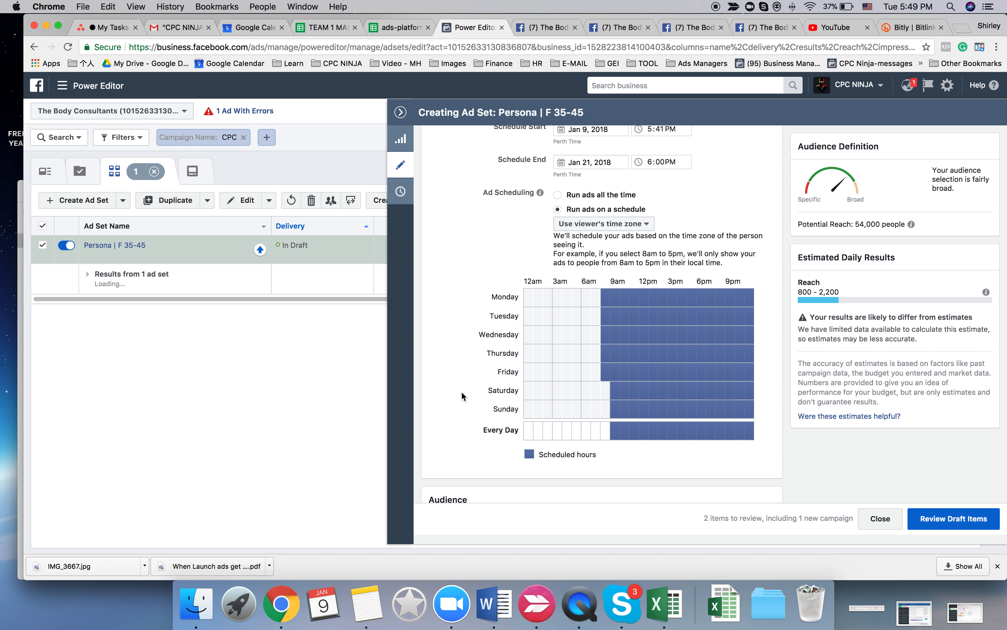
- Enable optimizing for both link clicks and conversions in the Persona | F 35-45 ad set's delivery settings
{"action": "scroll", "coordinate": [462, 395], "scroll_direction": "down", "scroll_amount": 1}
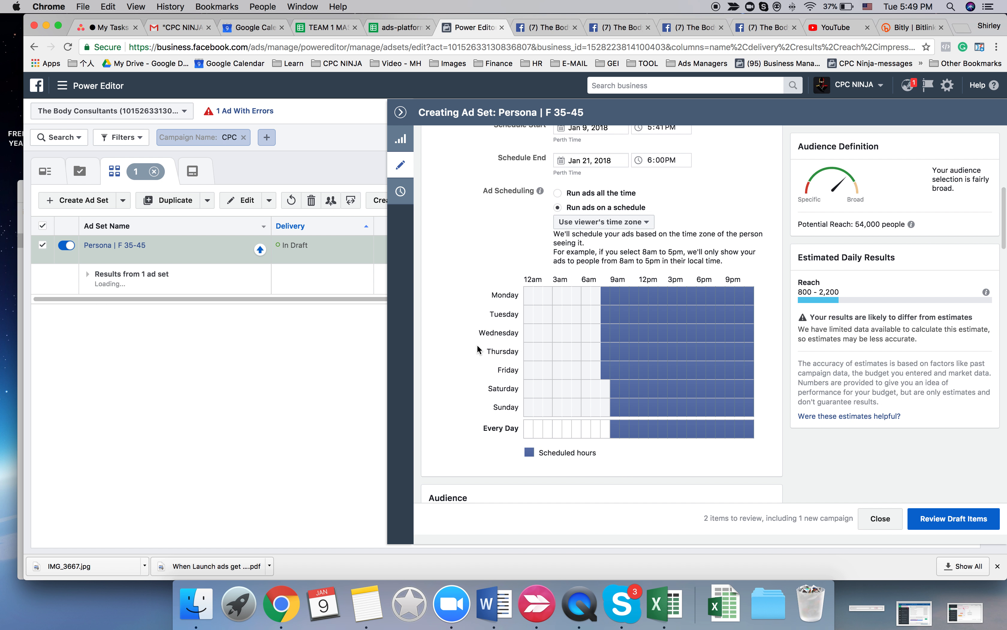
{"action": "scroll", "coordinate": [477, 345], "scroll_direction": "down", "scroll_amount": 6}
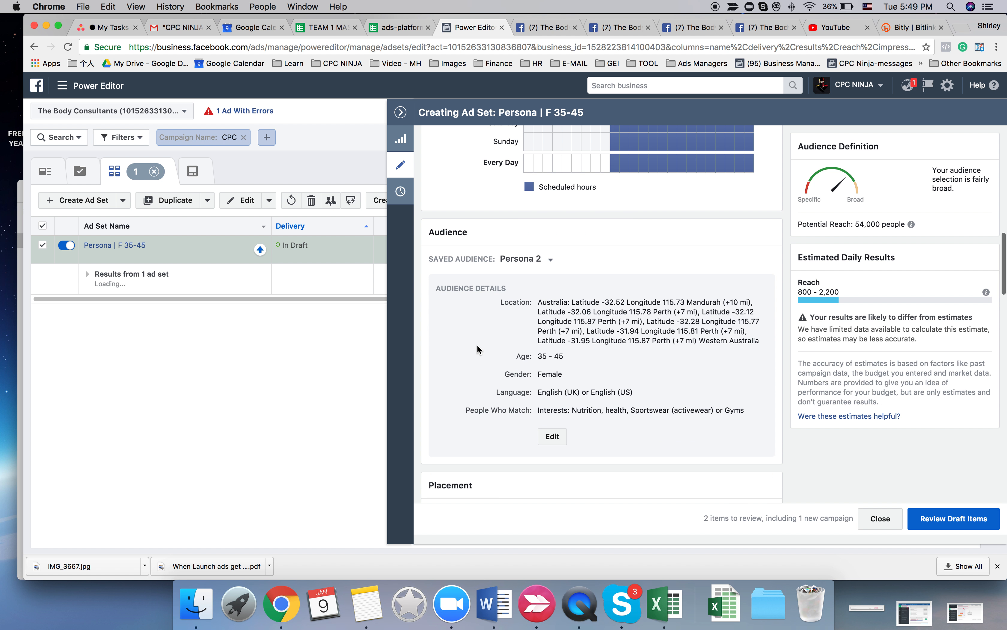
{"action": "scroll", "coordinate": [477, 349], "scroll_direction": "down", "scroll_amount": 10}
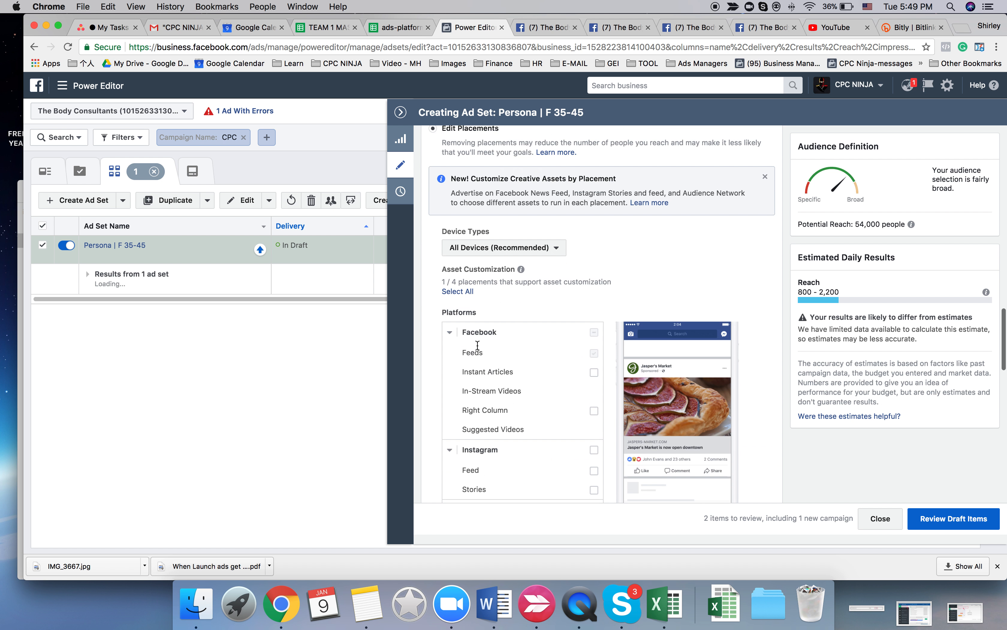
{"action": "scroll", "coordinate": [477, 345], "scroll_direction": "down", "scroll_amount": 15}
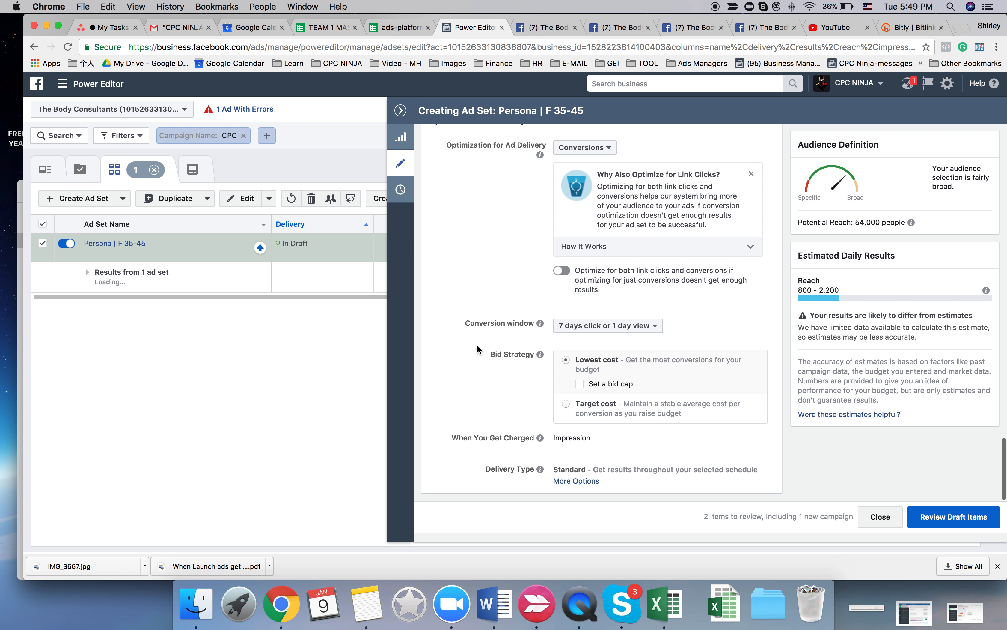
{"action": "scroll", "coordinate": [477, 349], "scroll_direction": "up", "scroll_amount": 15}
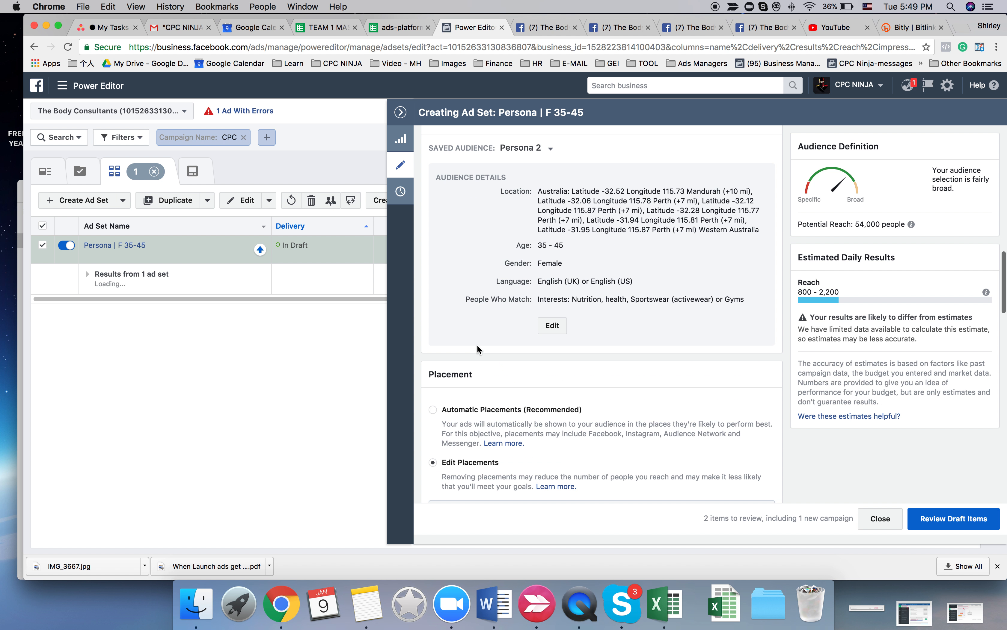
{"action": "scroll", "coordinate": [476, 346], "scroll_direction": "down", "scroll_amount": 10}
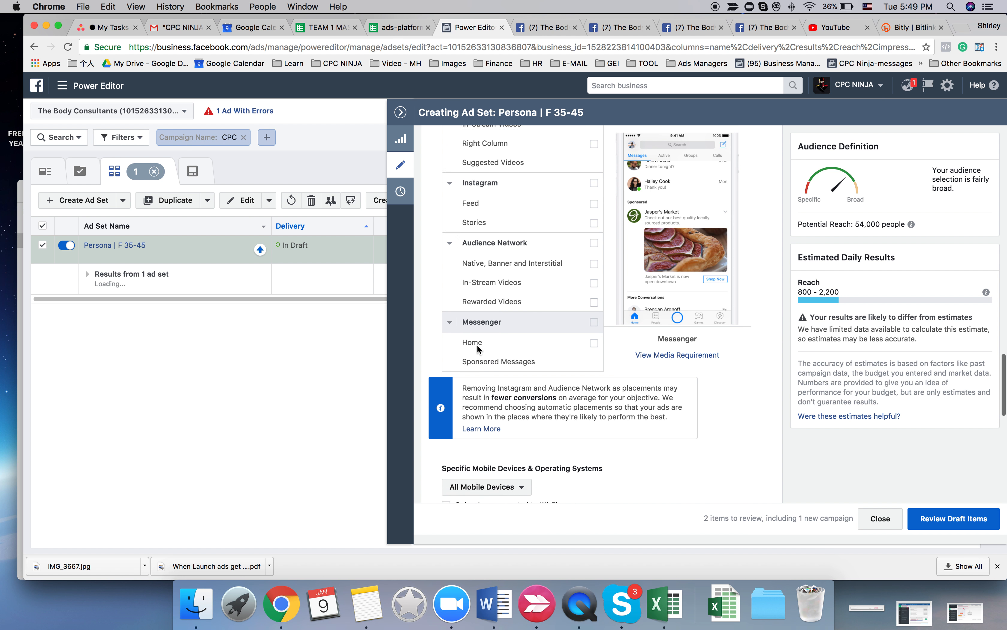
{"action": "scroll", "coordinate": [477, 348], "scroll_direction": "down", "scroll_amount": 6}
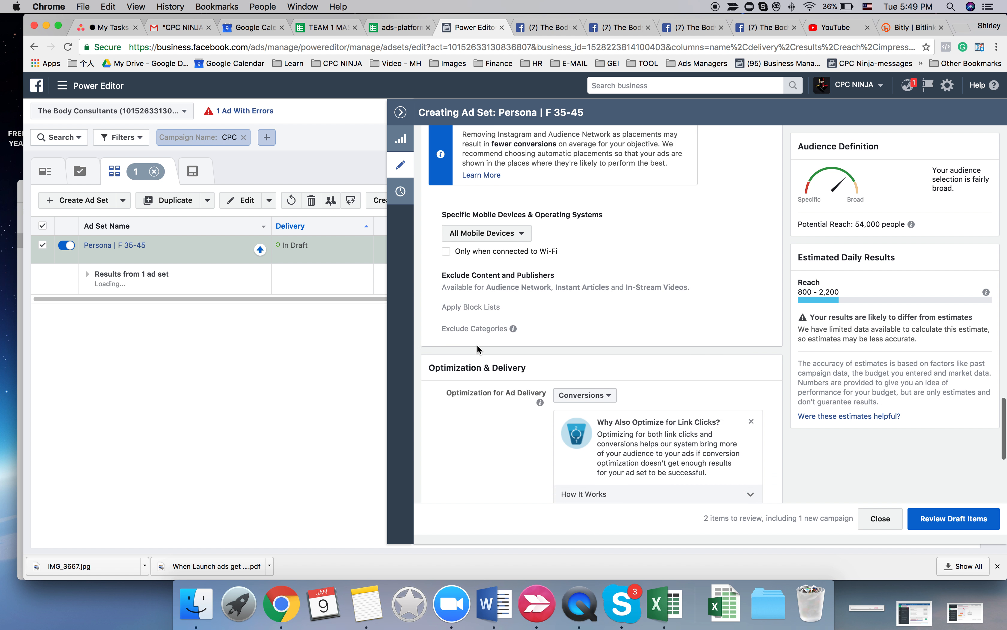
{"action": "scroll", "coordinate": [478, 348], "scroll_direction": "down", "scroll_amount": 5}
{"action": "scroll", "coordinate": [478, 348], "scroll_direction": "down", "scroll_amount": 1}
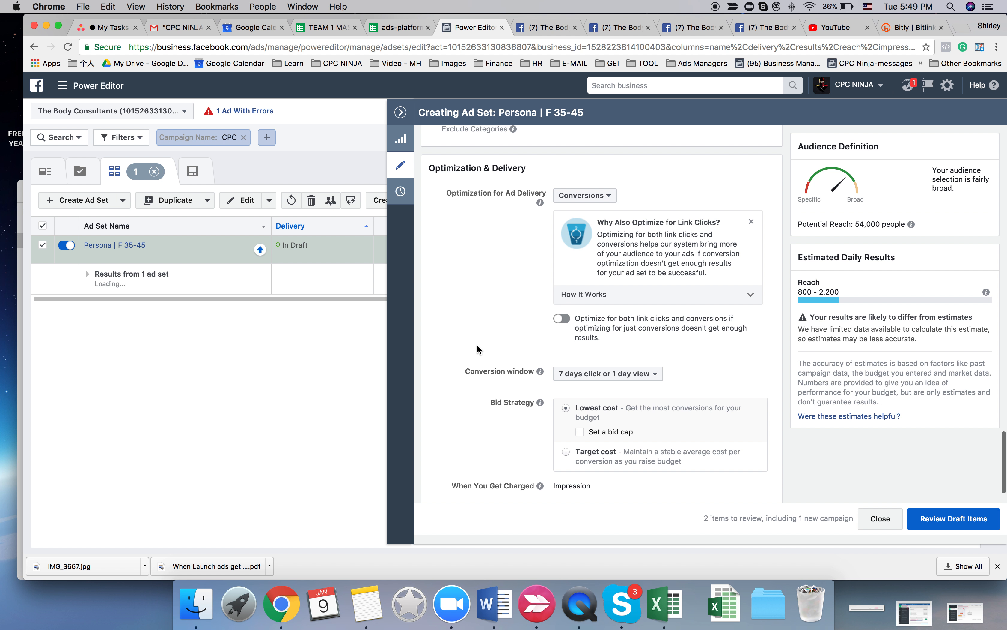
{"action": "left_click", "coordinate": [562, 319]}
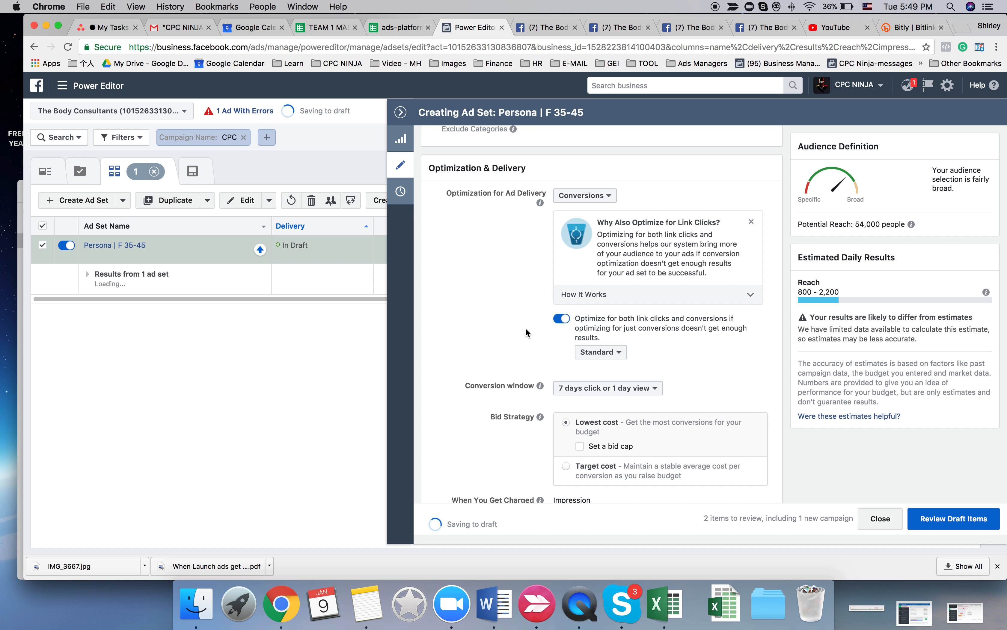
{"action": "scroll", "coordinate": [526, 327], "scroll_direction": "down", "scroll_amount": 3}
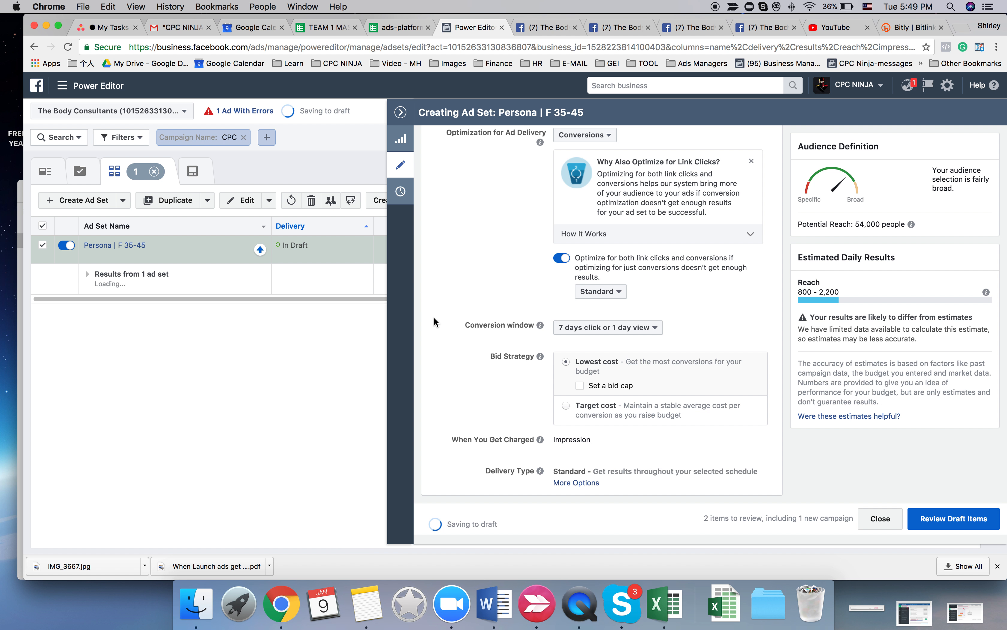
- Open draft ad 1 of the ad set for editing and set its Facebook Page to The Body Consultants
{"action": "left_click", "coordinate": [402, 117]}
{"action": "left_click", "coordinate": [637, 169]}
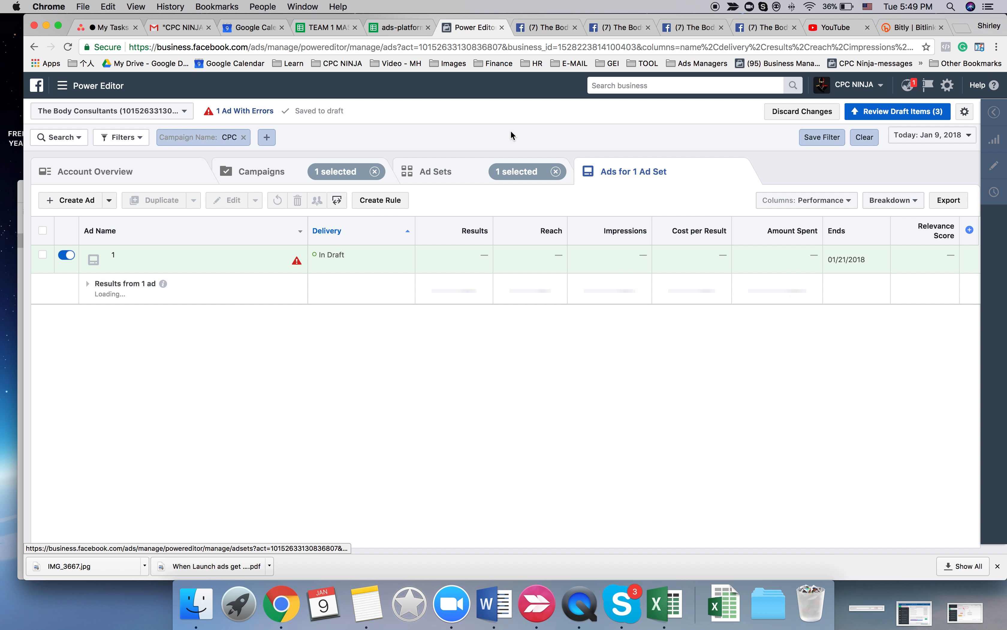
{"action": "left_click", "coordinate": [45, 256]}
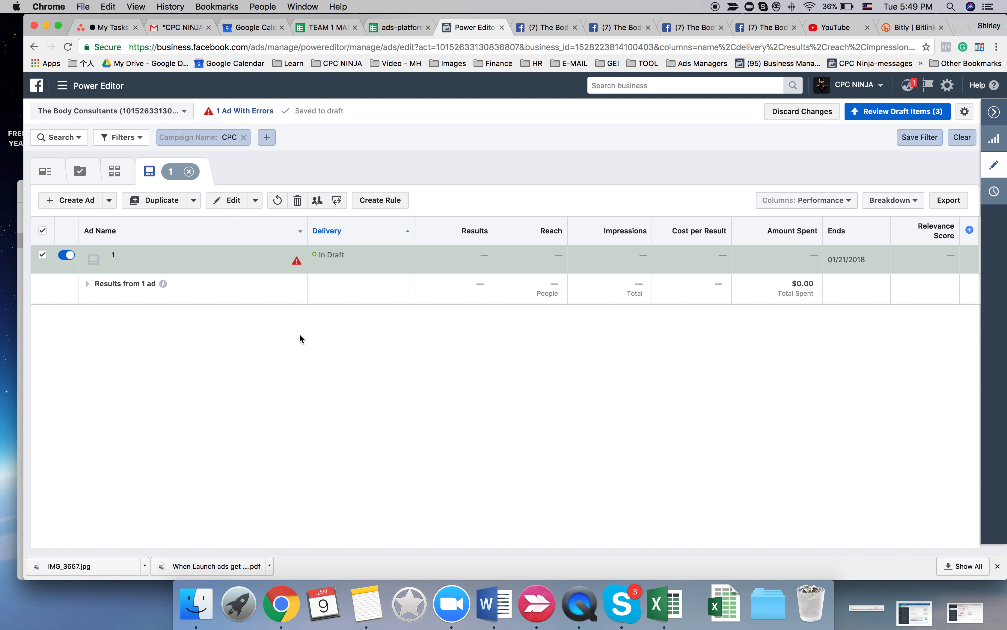
{"action": "left_click", "coordinate": [475, 261]}
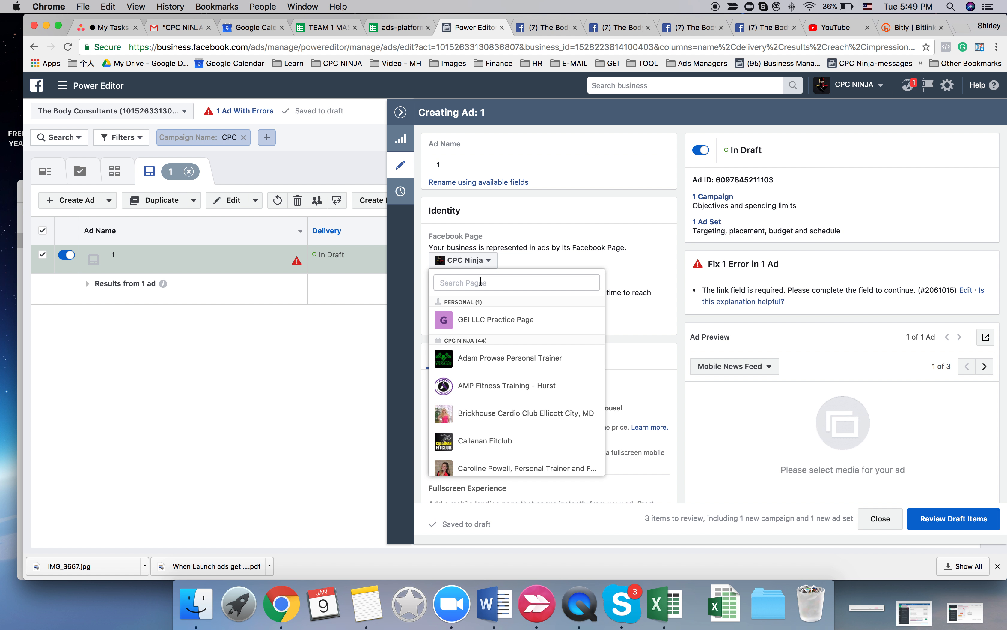
{"action": "type", "text": "the"}
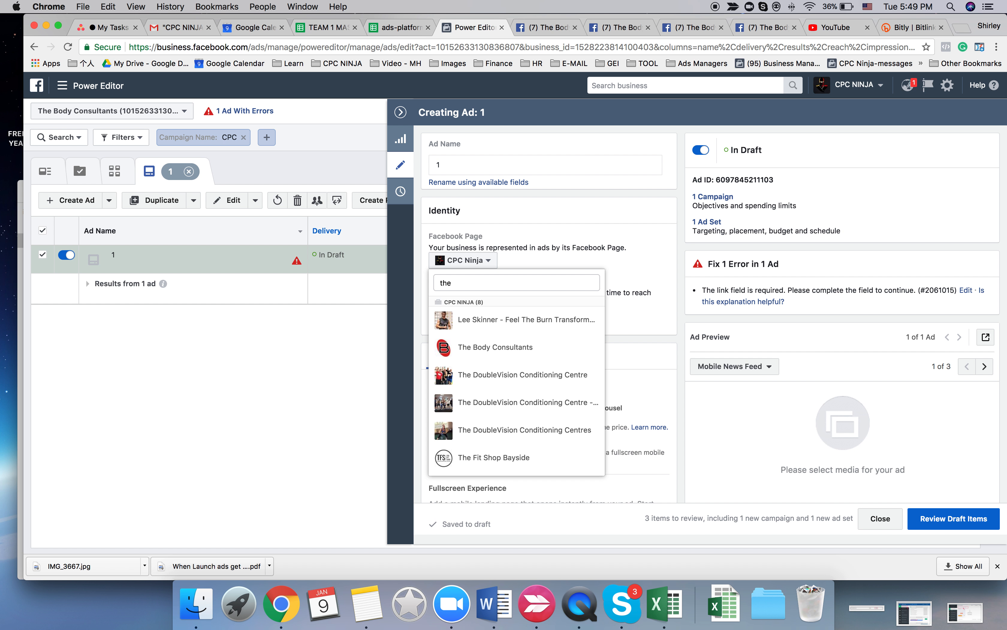
{"action": "left_click", "coordinate": [495, 349]}
{"action": "scroll", "coordinate": [565, 242], "scroll_direction": "down", "scroll_amount": 10}
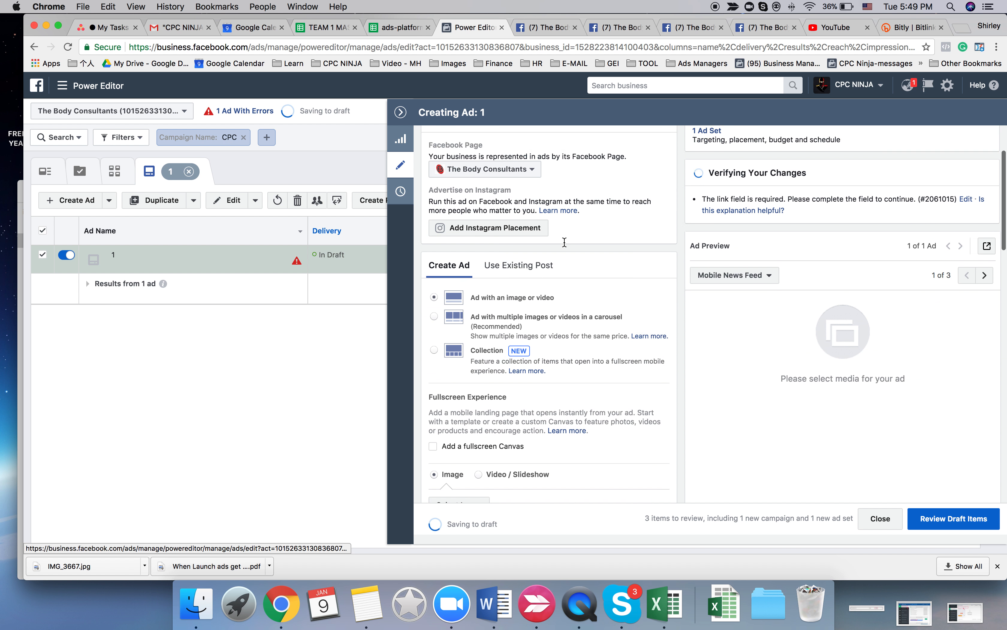
{"action": "left_click", "coordinate": [555, 28]}
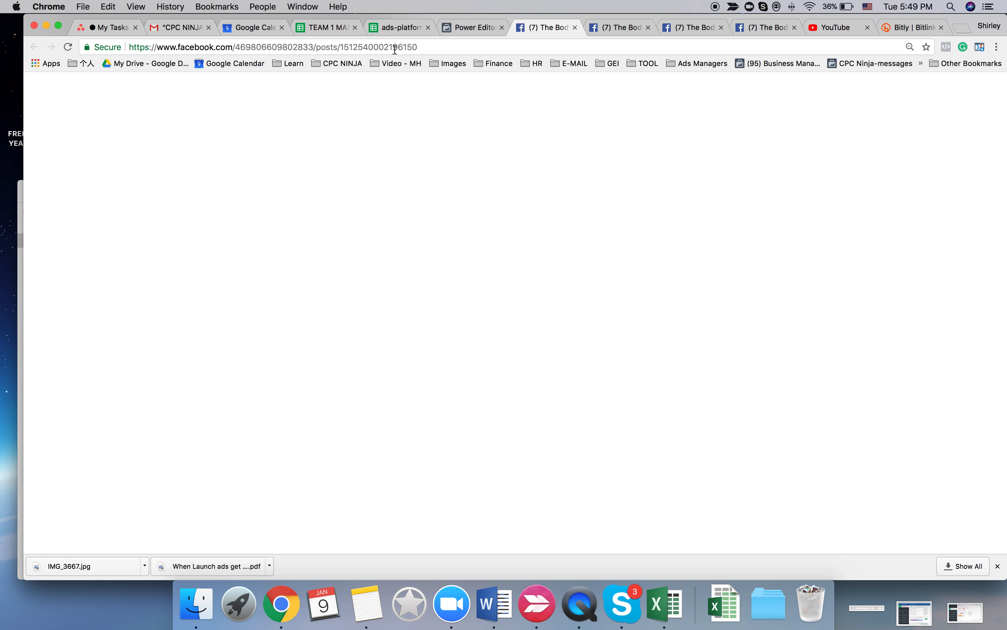
{"action": "left_click_drag", "start_coordinate": [342, 48], "coordinate": [451, 51]}
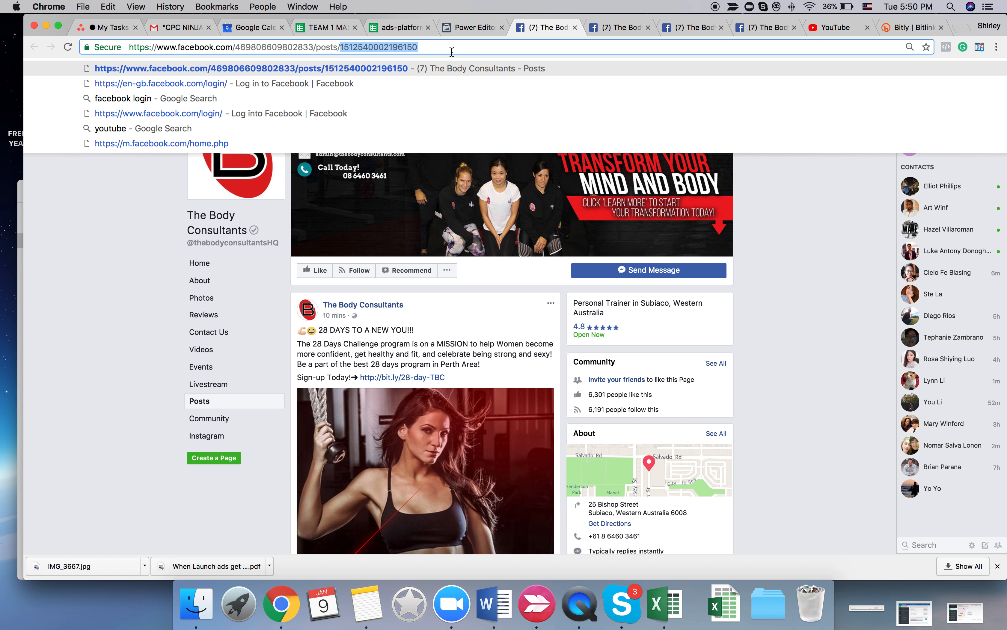
{"action": "left_click", "coordinate": [469, 28]}
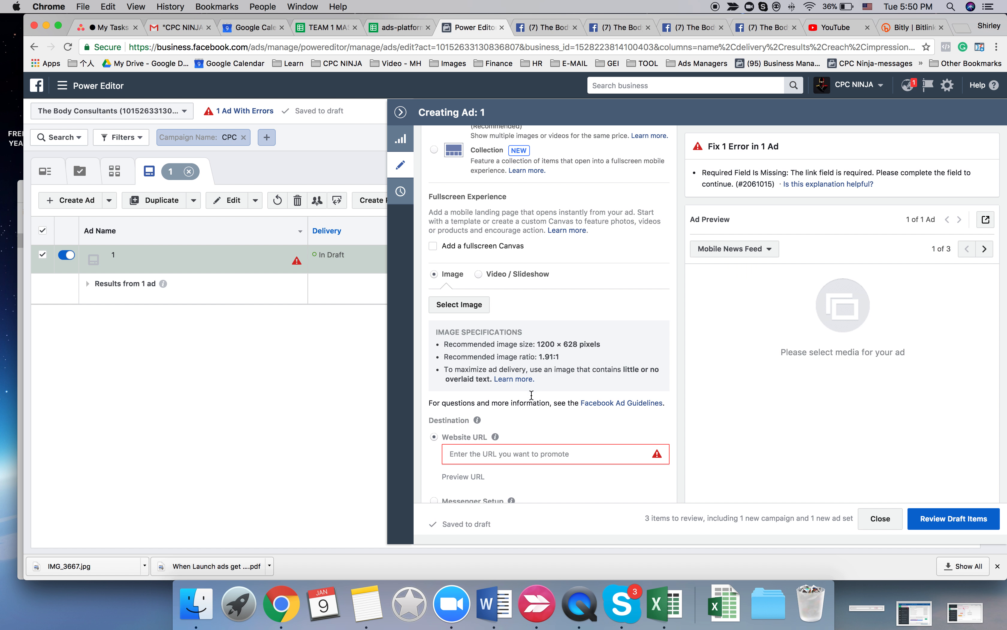
{"action": "scroll", "coordinate": [509, 194], "scroll_direction": "up", "scroll_amount": 4}
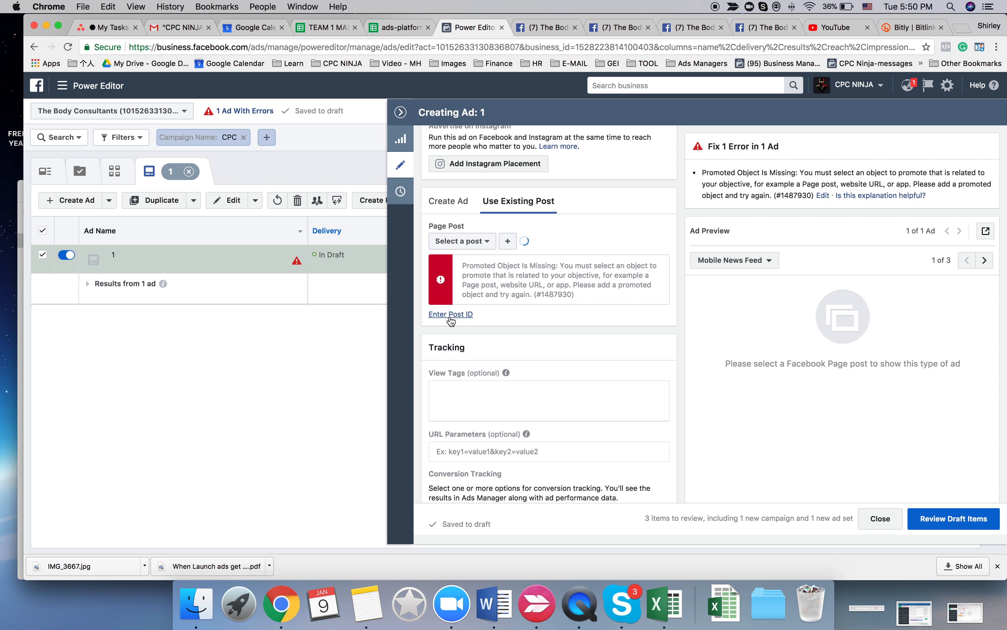
{"action": "left_click", "coordinate": [456, 314]}
{"action": "key", "text": "super+v"}
{"action": "left_click", "coordinate": [557, 315]}
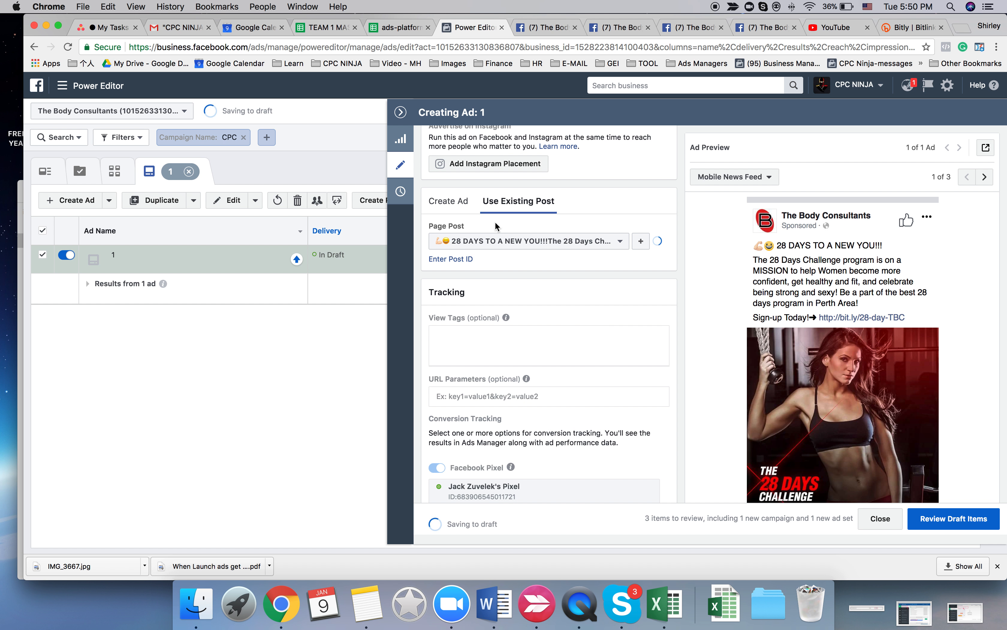
- Duplicate ad 1 into the existing Persona | F 35-45 ad set with 3 copies
{"action": "left_click", "coordinate": [386, 133]}
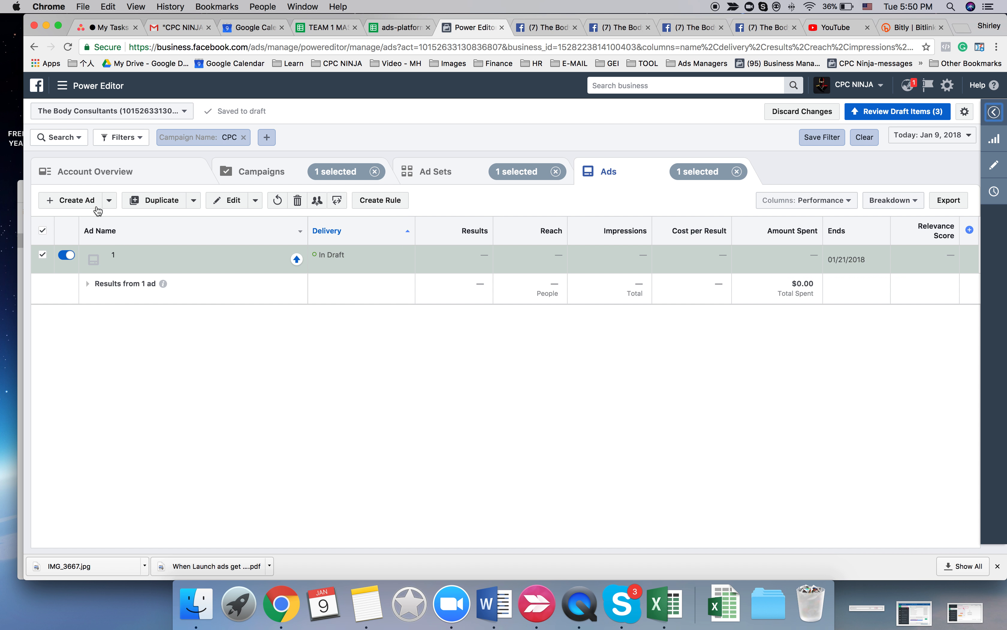
{"action": "left_click", "coordinate": [142, 199]}
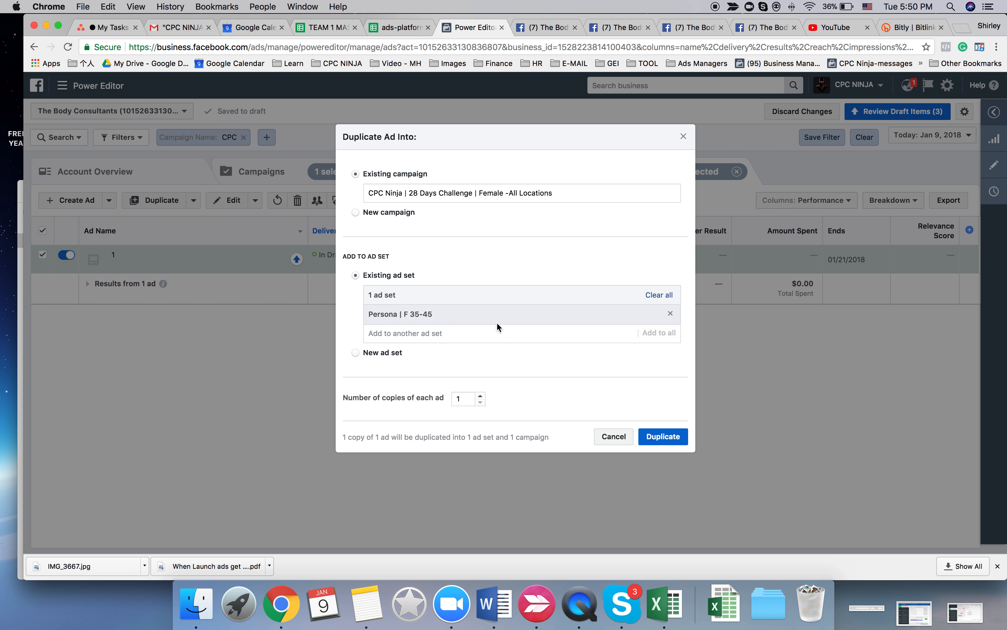
{"action": "left_click", "coordinate": [480, 396]}
{"action": "left_click", "coordinate": [481, 396]}
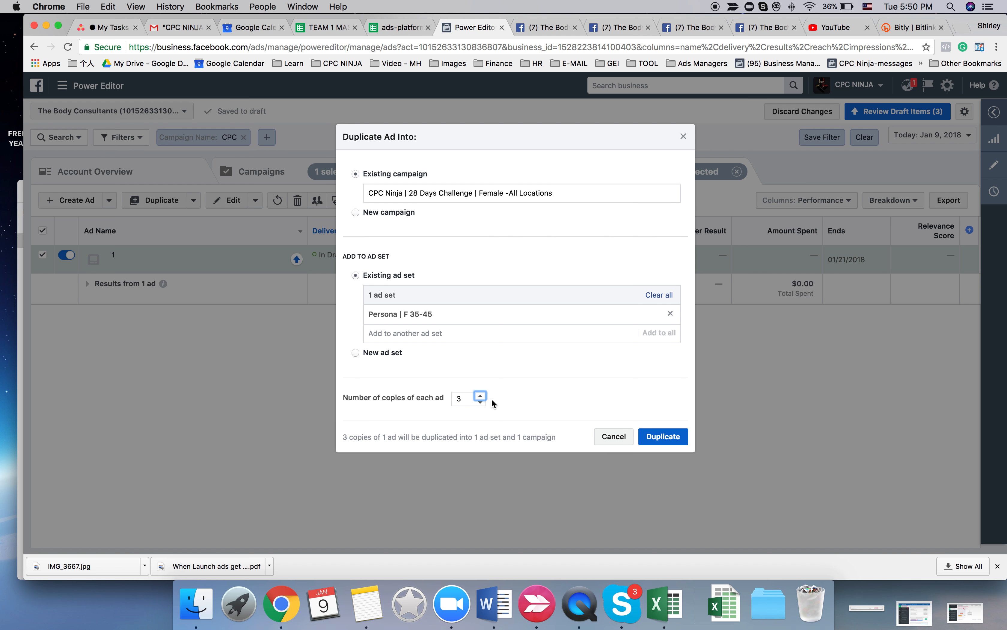
{"action": "left_click", "coordinate": [650, 440]}
{"action": "left_click", "coordinate": [522, 27]}
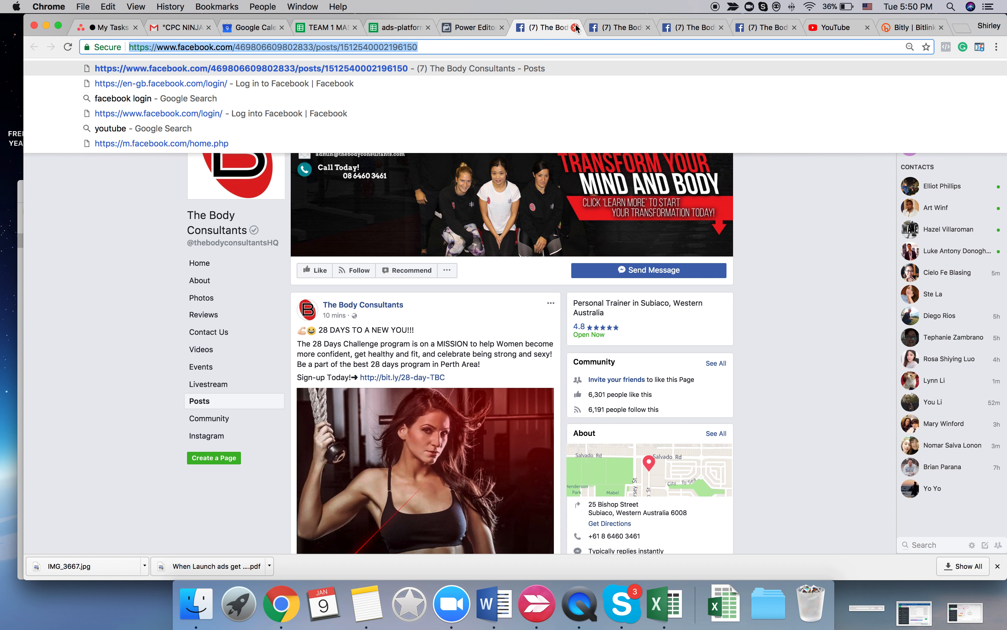
{"action": "left_click", "coordinate": [576, 27]}
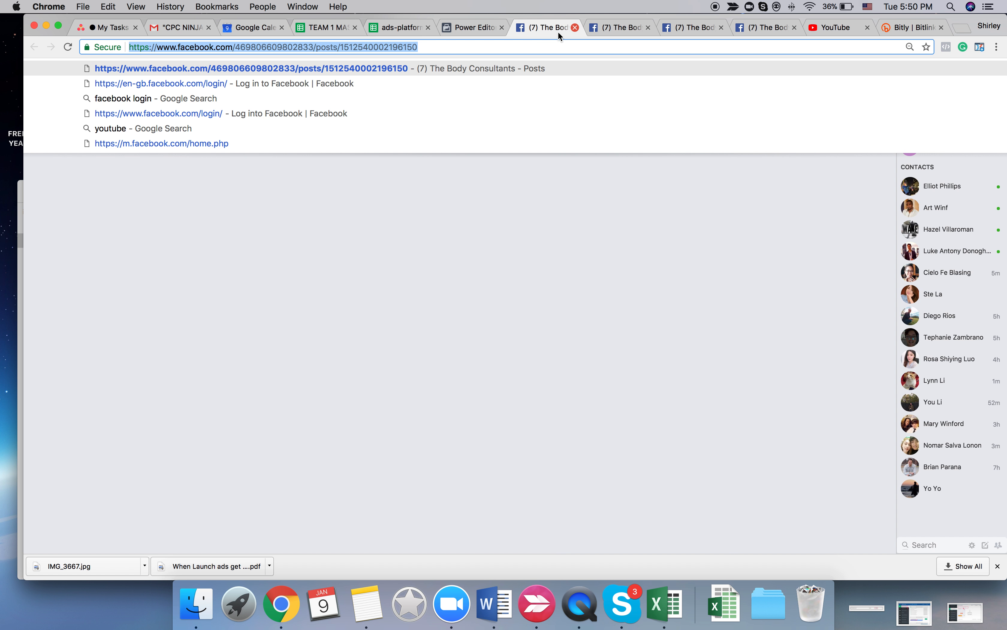
{"action": "double_click", "coordinate": [342, 47]}
{"action": "key", "text": "super+c"}
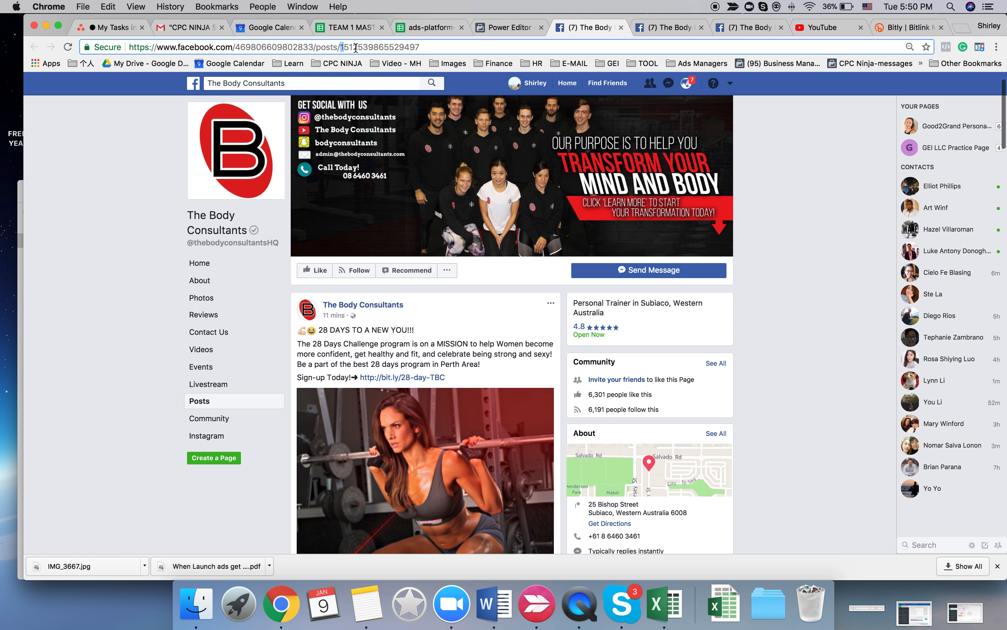
{"action": "left_click", "coordinate": [506, 27]}
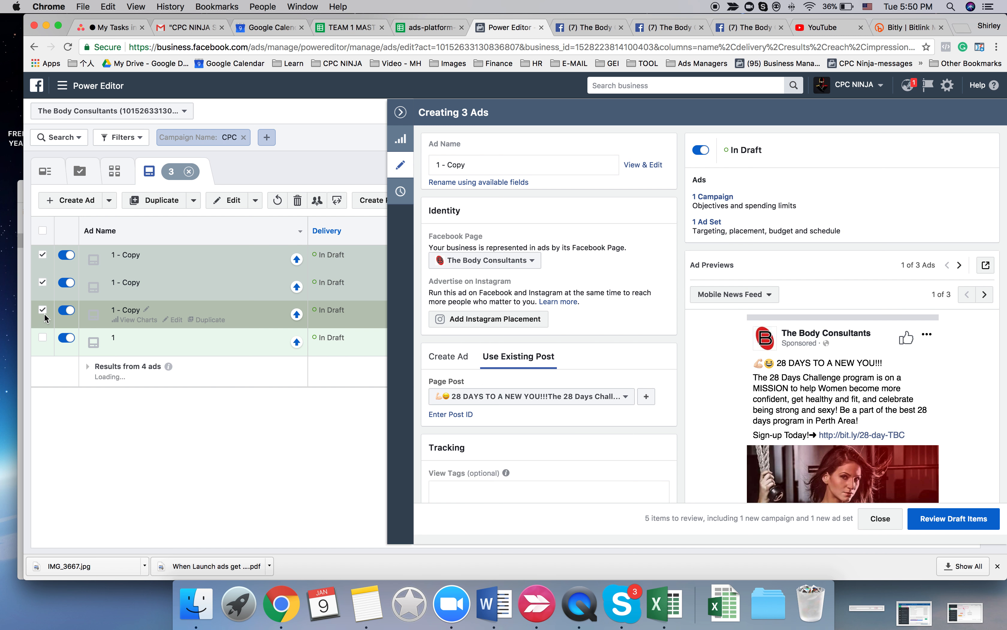
{"action": "left_click", "coordinate": [468, 413]}
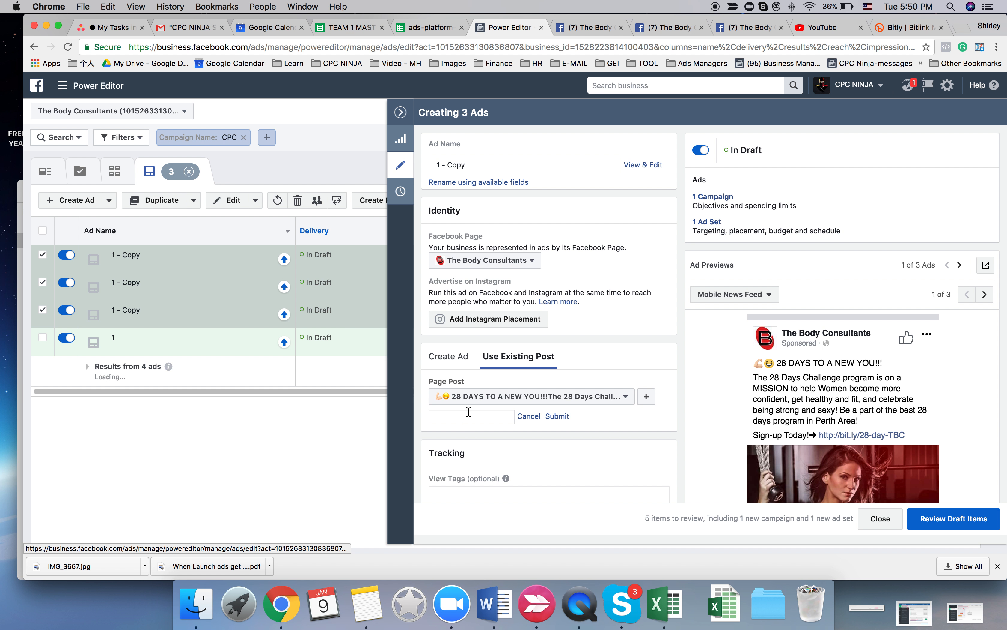
{"action": "key", "text": "super+v"}
{"action": "left_click", "coordinate": [558, 415]}
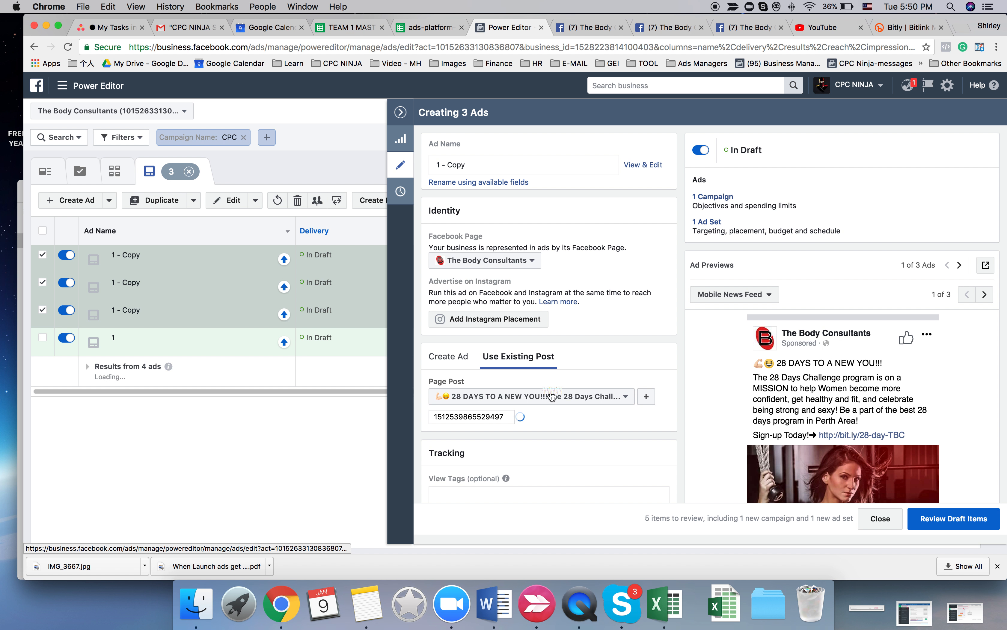
- Rename the three duplicated ads as 2, and rename only the upper two of them as 3
{"action": "left_click", "coordinate": [465, 165]}
{"action": "key", "text": "super+a"}
{"action": "type", "text": "2"}
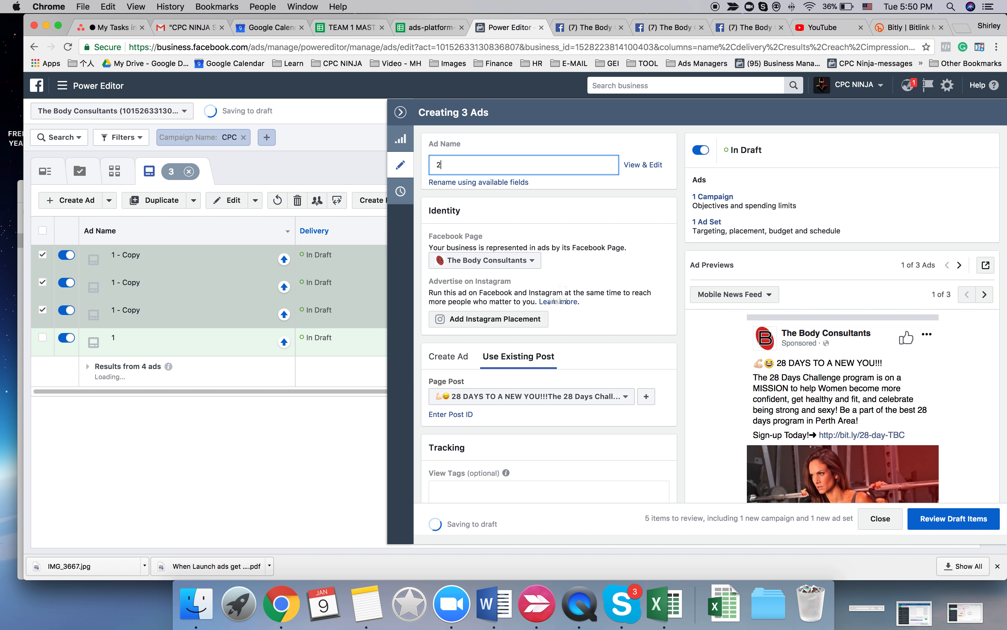
{"action": "left_click", "coordinate": [576, 421]}
{"action": "left_click", "coordinate": [43, 310]}
{"action": "left_click", "coordinate": [460, 166]}
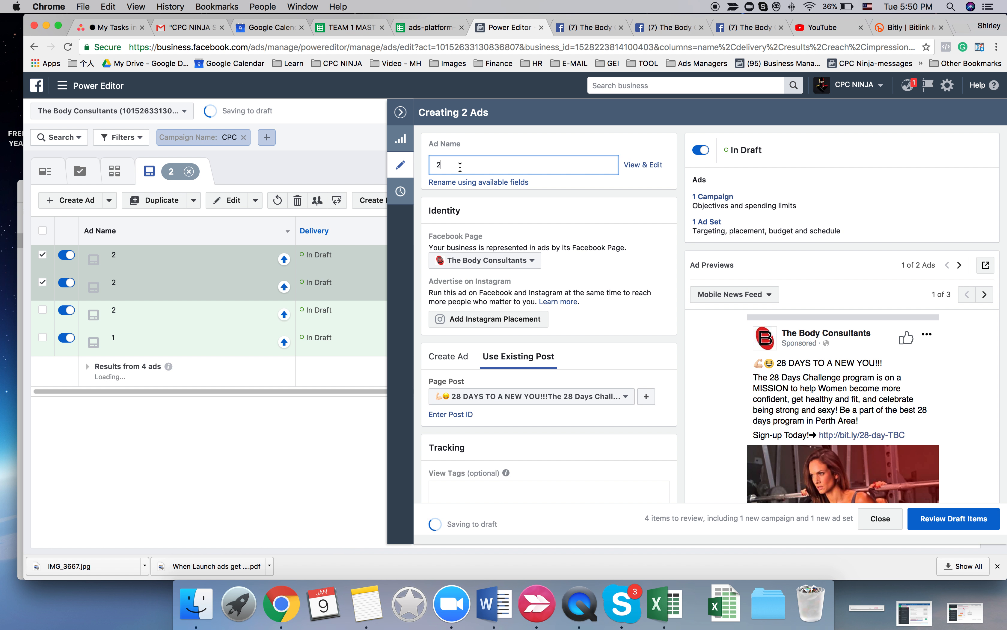
{"action": "left_click", "coordinate": [585, 29]}
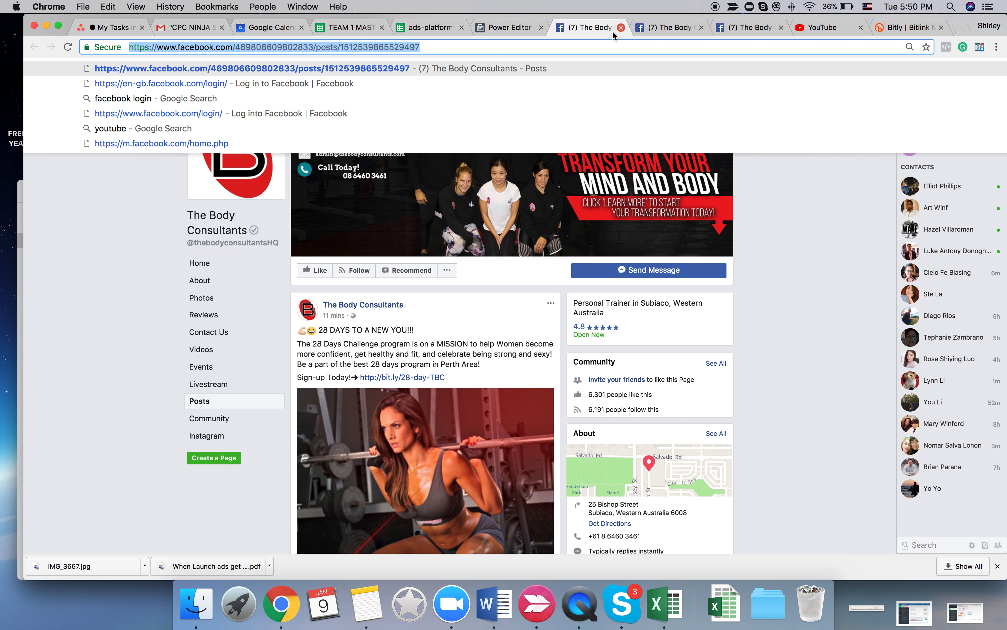
{"action": "left_click", "coordinate": [621, 28]}
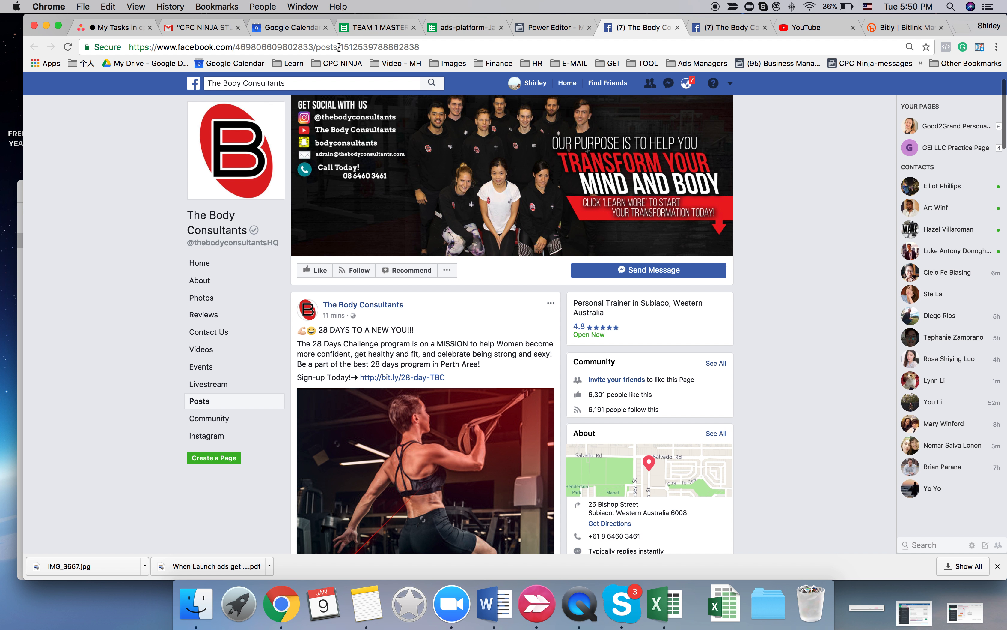
{"action": "left_click", "coordinate": [343, 49]}
{"action": "left_click", "coordinate": [341, 47]}
{"action": "left_click_drag", "start_coordinate": [358, 47], "coordinate": [495, 44]}
{"action": "key", "text": "super+c"}
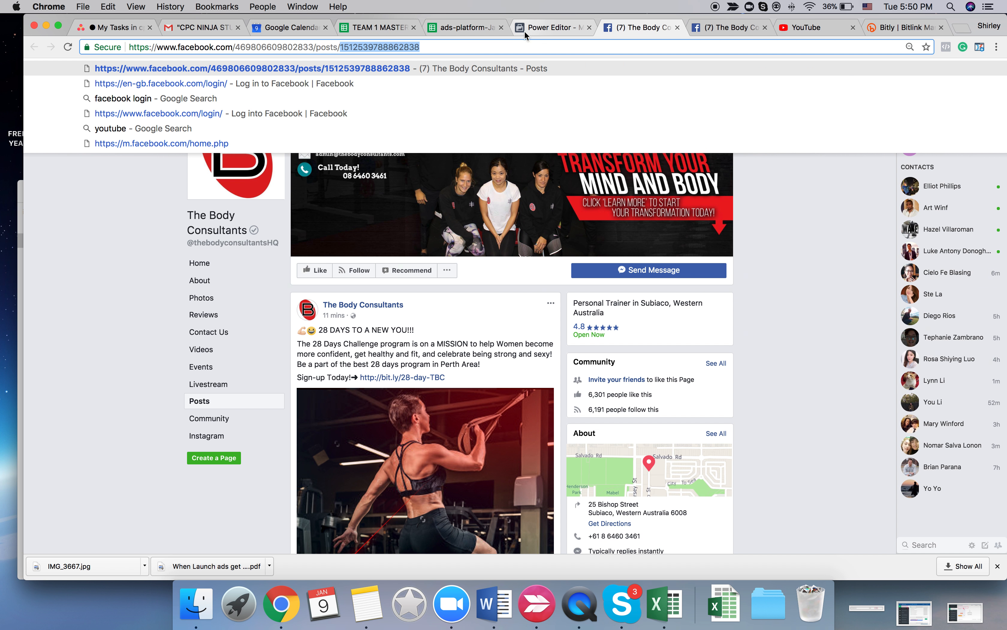
{"action": "left_click", "coordinate": [550, 27]}
{"action": "left_click", "coordinate": [461, 415]}
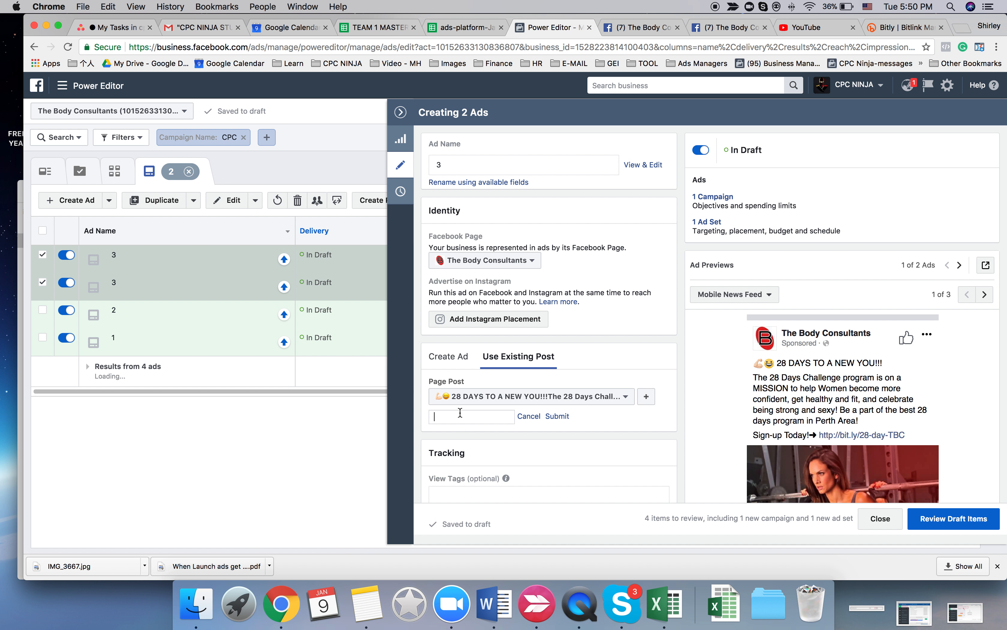
{"action": "key", "text": "super+v"}
{"action": "left_click", "coordinate": [550, 417]}
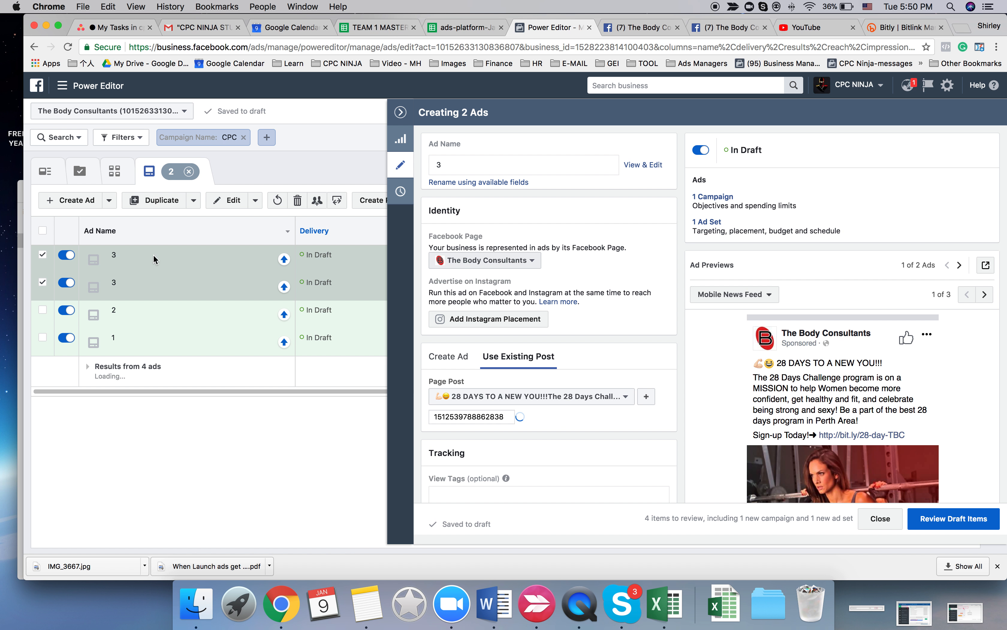
{"action": "left_click", "coordinate": [43, 283]}
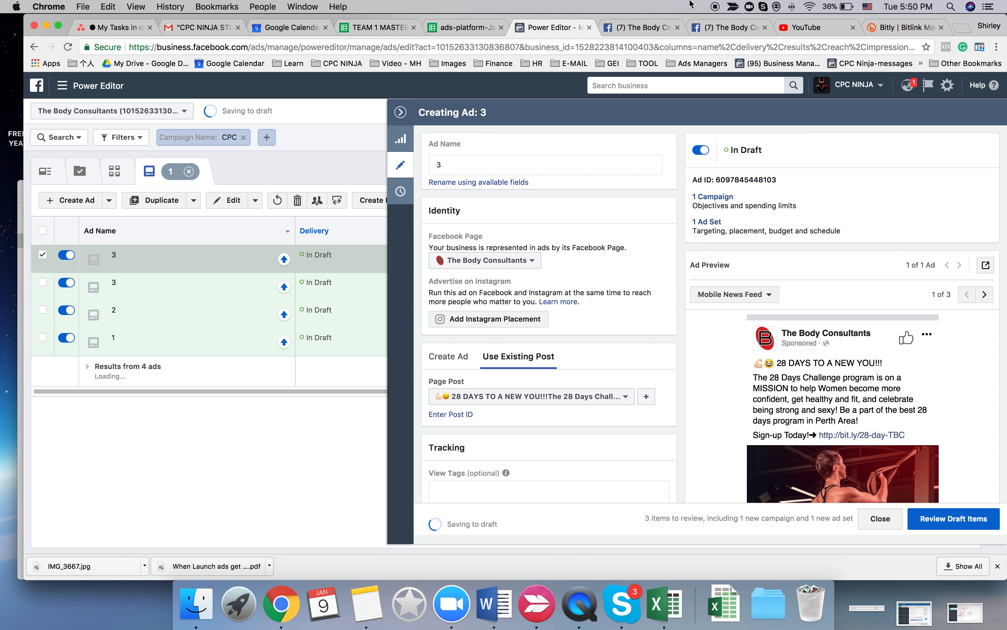
{"action": "left_click", "coordinate": [676, 28]}
{"action": "left_click", "coordinate": [637, 29]}
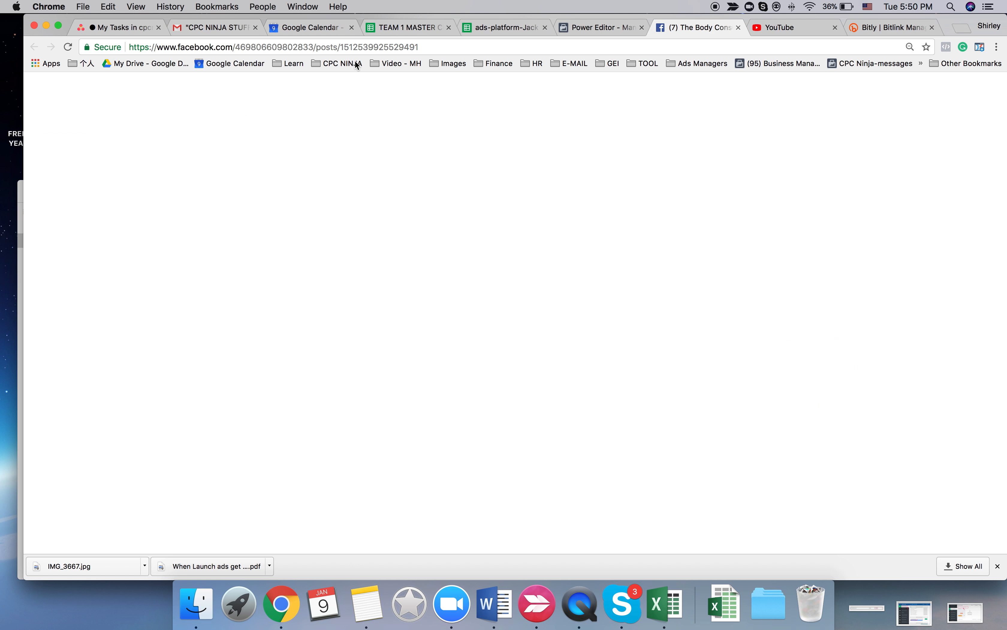
{"action": "left_click_drag", "start_coordinate": [339, 47], "coordinate": [512, 47]}
{"action": "key", "text": "super+c"}
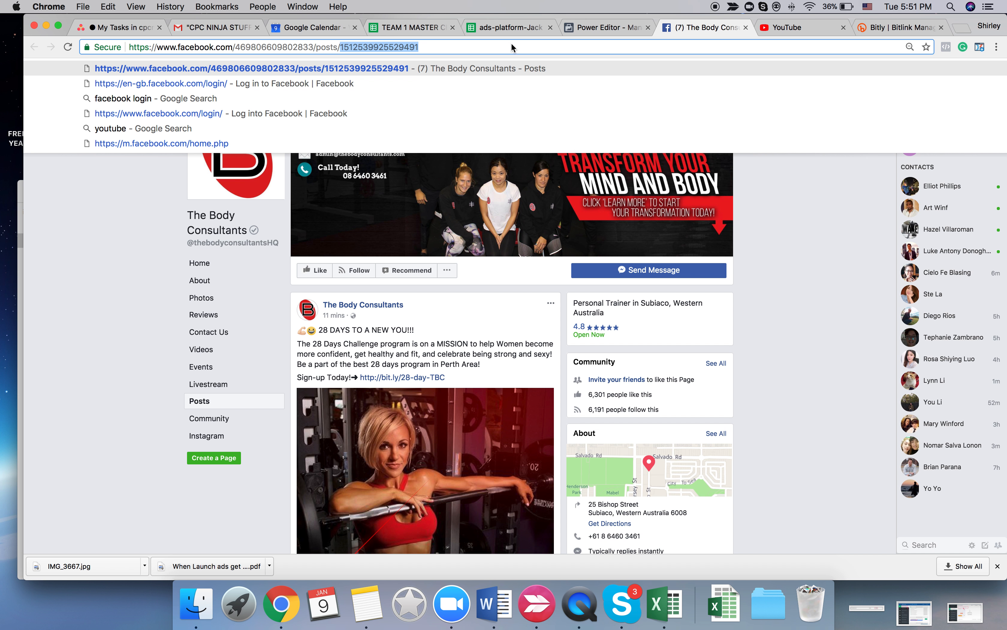
{"action": "left_click", "coordinate": [602, 21]}
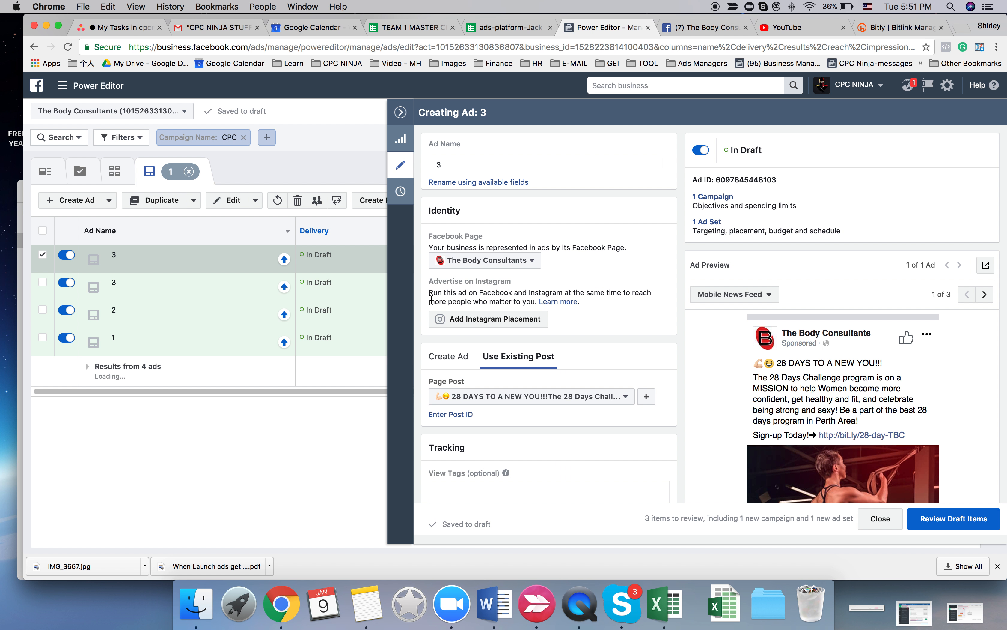
{"action": "left_click", "coordinate": [482, 163]}
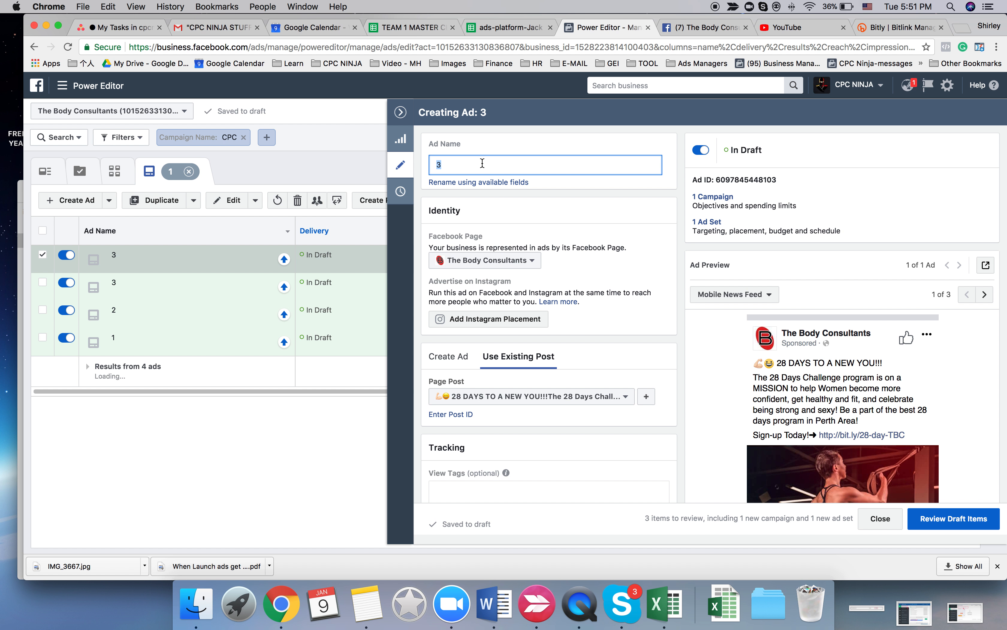
{"action": "type", "text": "4"}
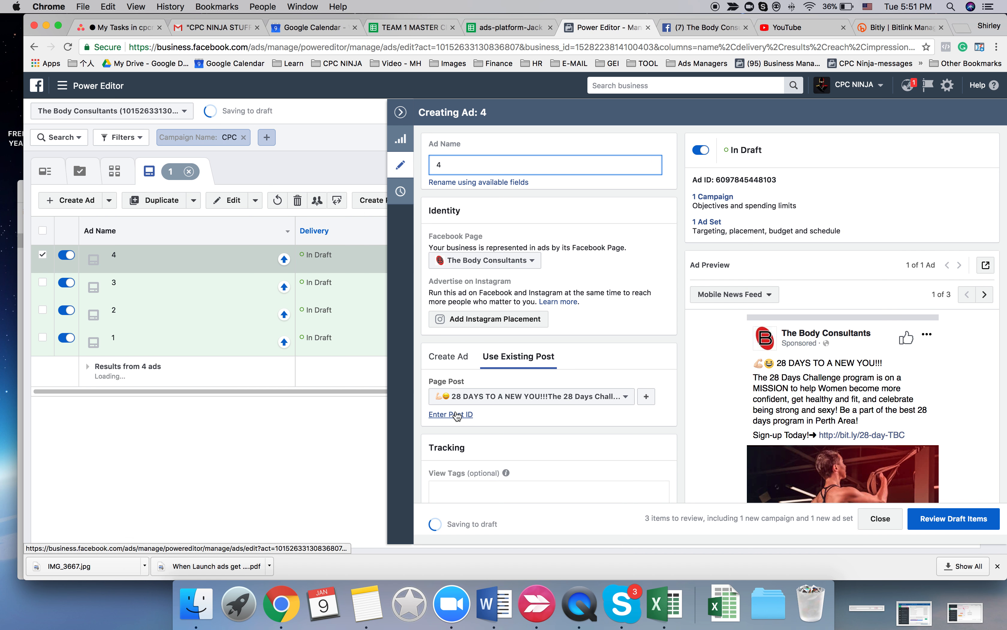
{"action": "left_click", "coordinate": [457, 414]}
{"action": "key", "text": "super+v"}
{"action": "left_click", "coordinate": [550, 416]}
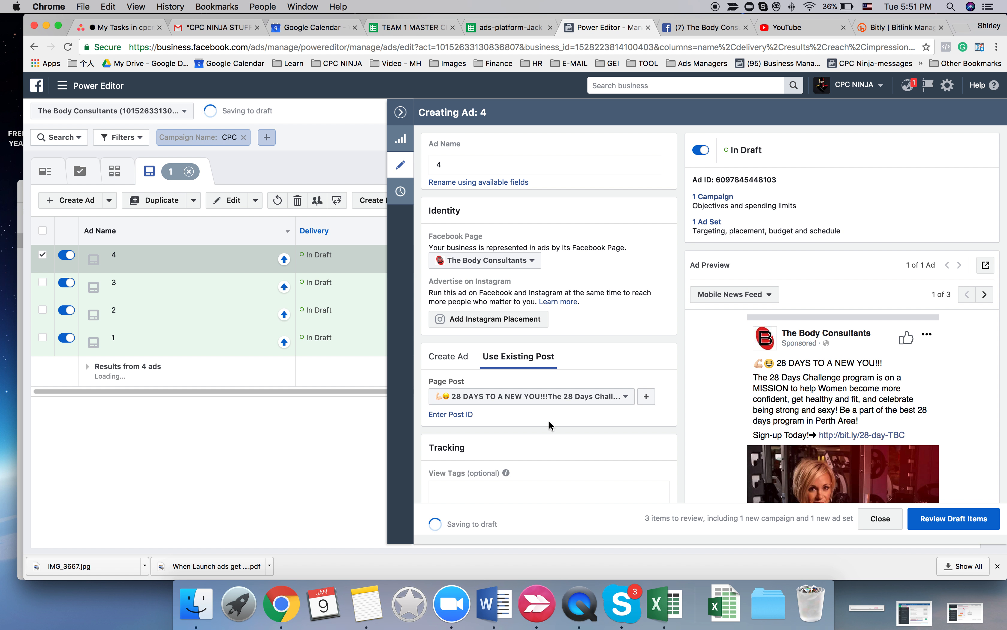
- Close the ad editing pane, then review the draft items and publish them
{"action": "left_click", "coordinate": [400, 112]}
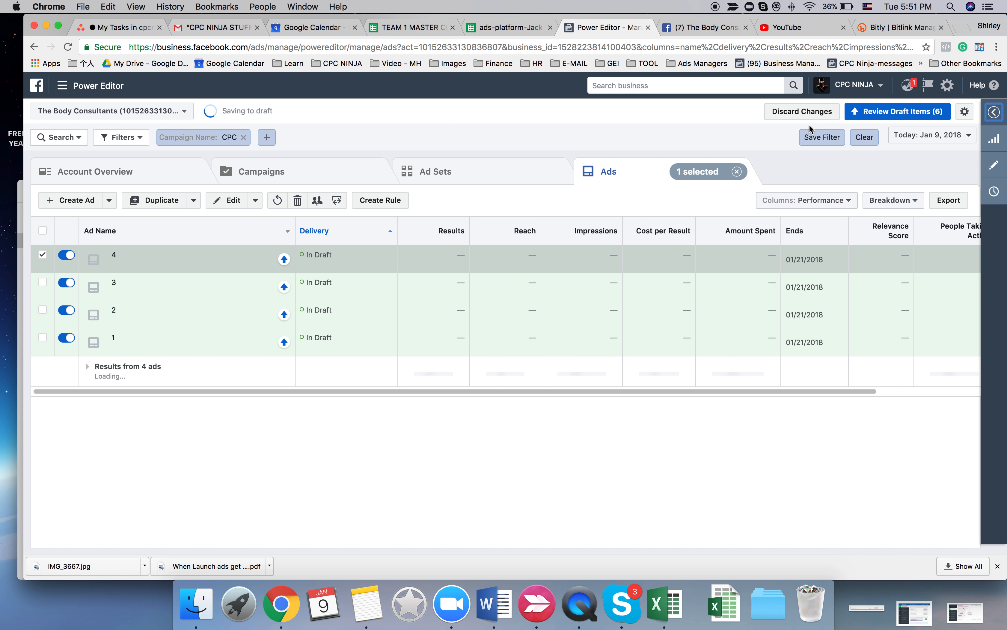
{"action": "left_click", "coordinate": [869, 119]}
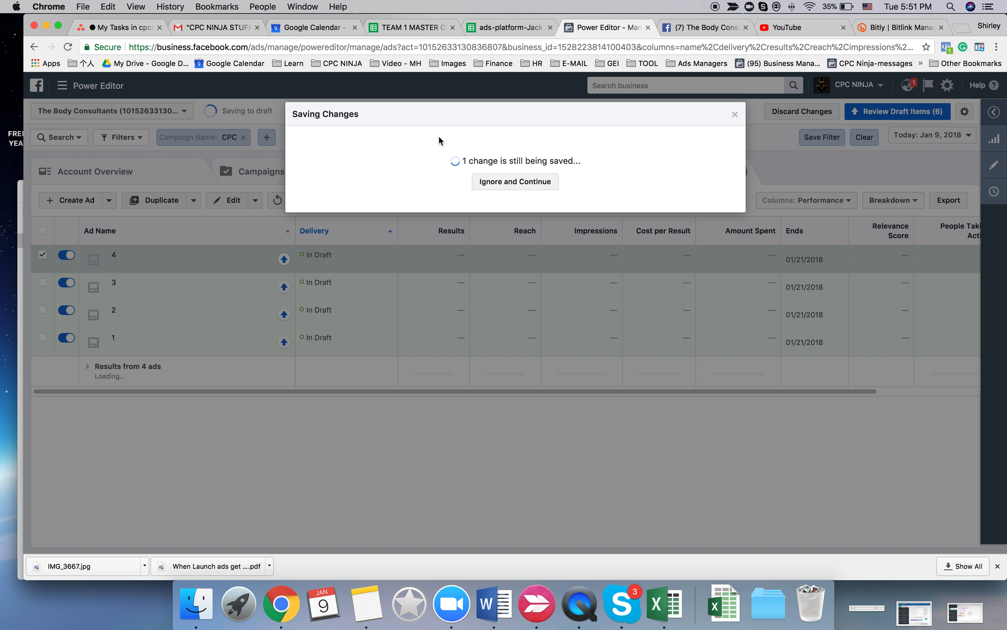
{"action": "left_click", "coordinate": [716, 359]}
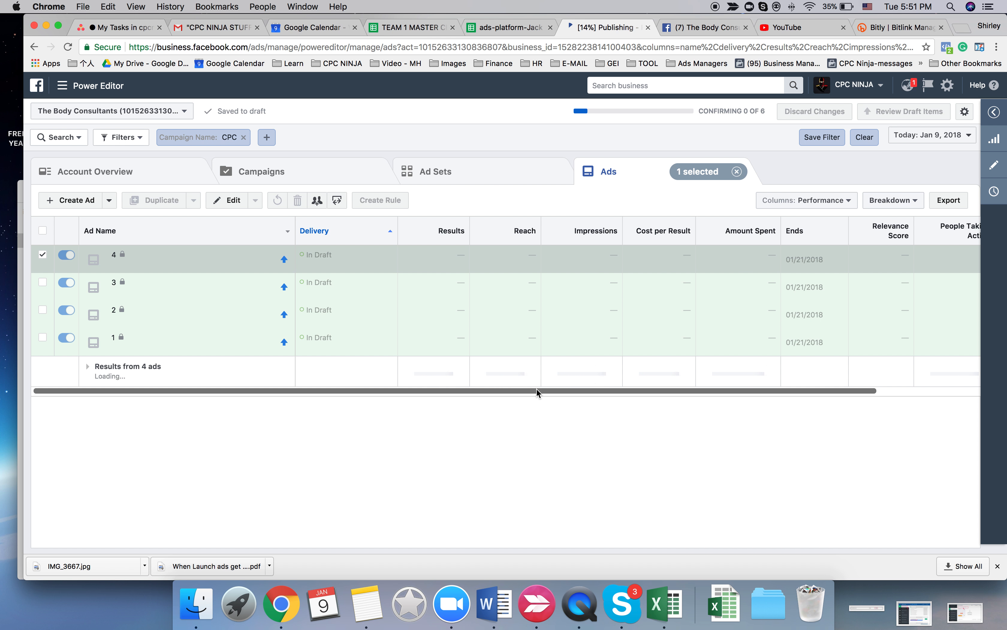
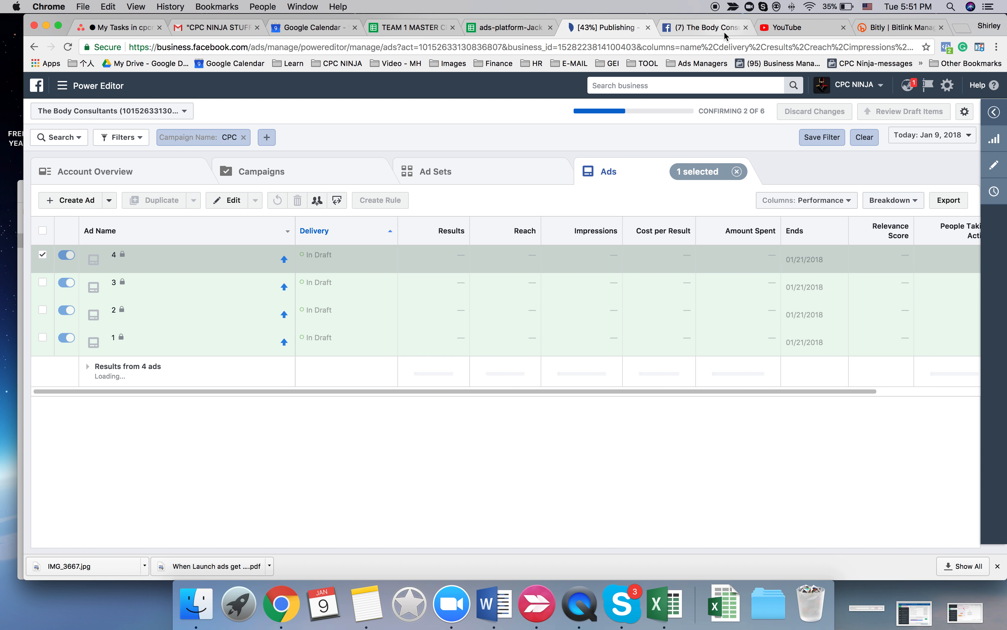
- Close the remaining used post's page and return to Power Editor
{"action": "left_click", "coordinate": [732, 29]}
{"action": "left_click", "coordinate": [744, 28]}
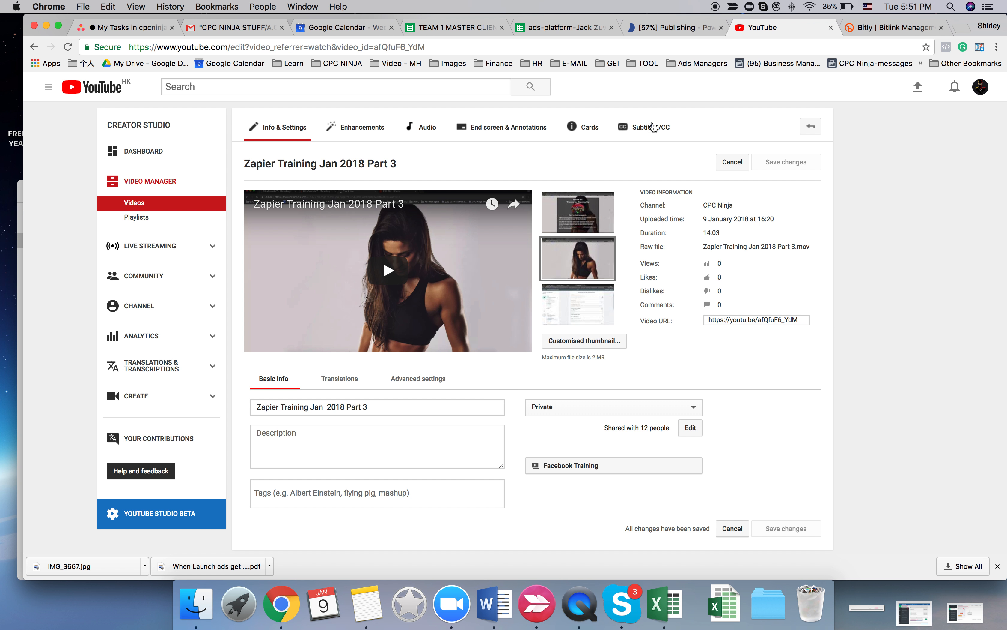
{"action": "left_click", "coordinate": [673, 28]}
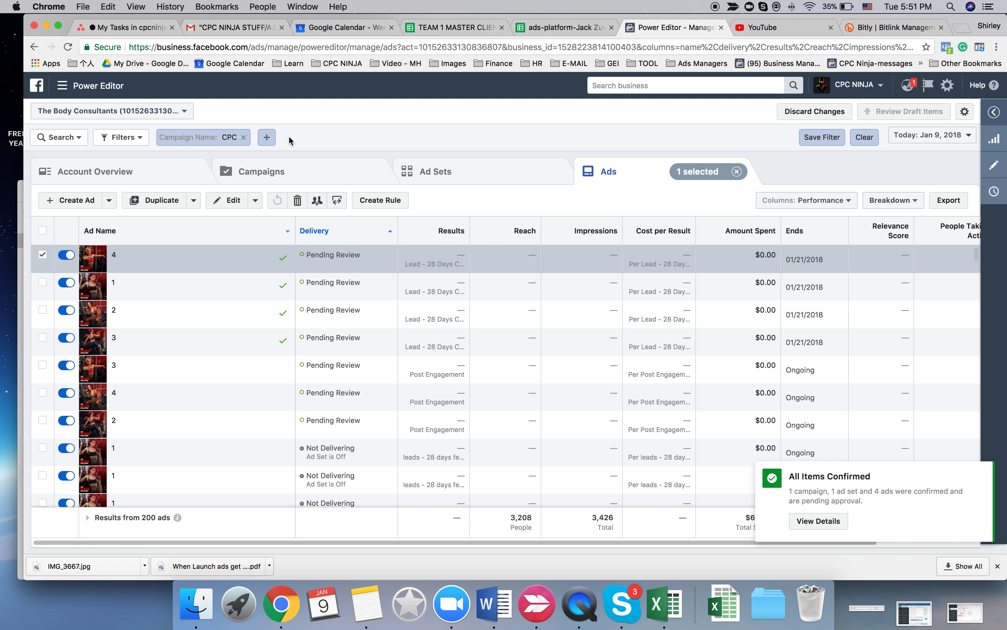
- Select the newly published female campaign and duplicate its Persona | F 35-45 ad set once into the original campaign
{"action": "left_click", "coordinate": [270, 172]}
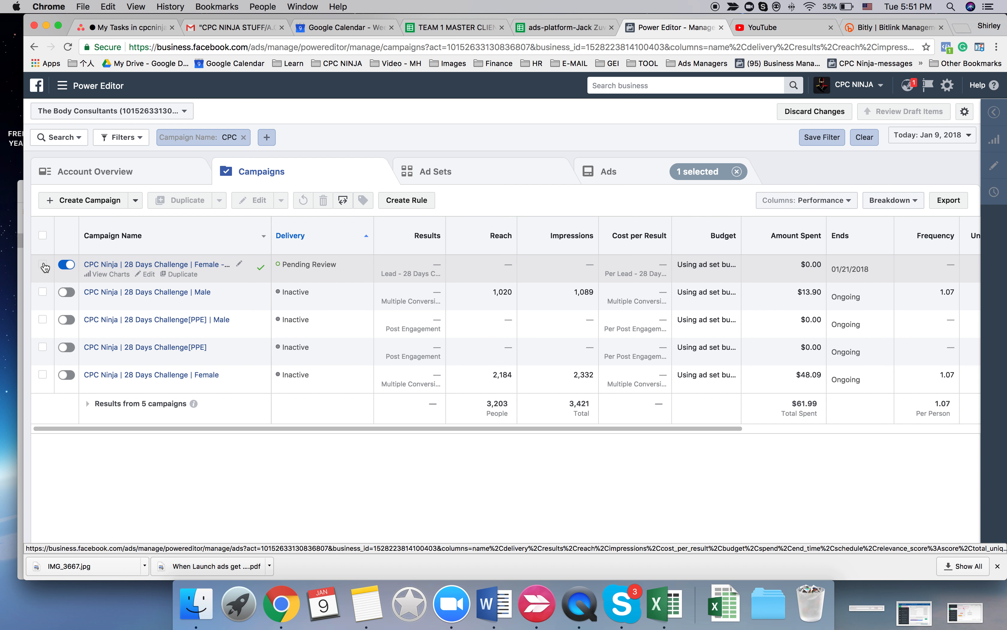
{"action": "left_click", "coordinate": [44, 265]}
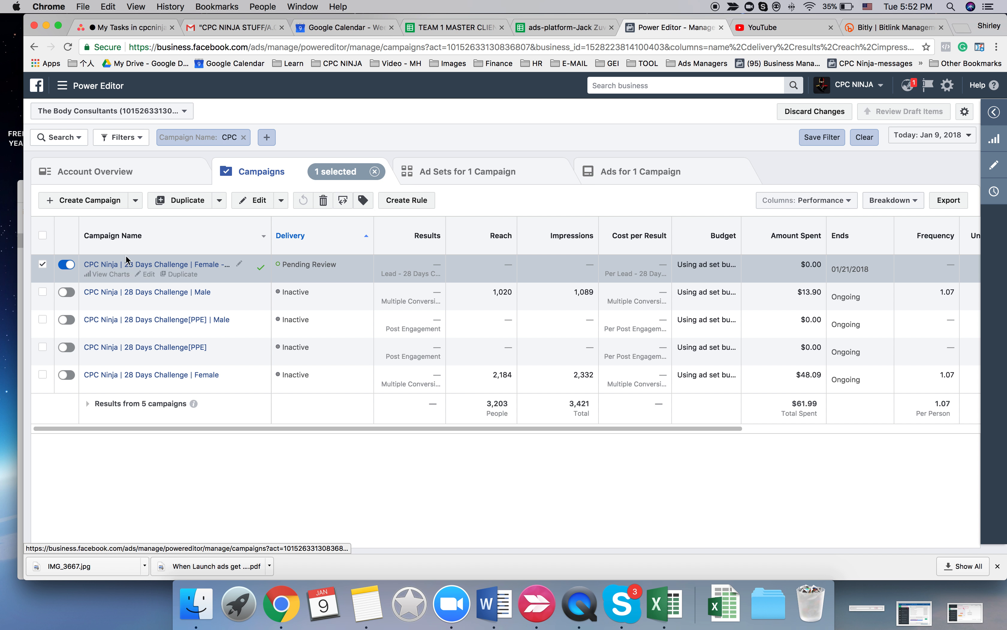
{"action": "left_click", "coordinate": [465, 183]}
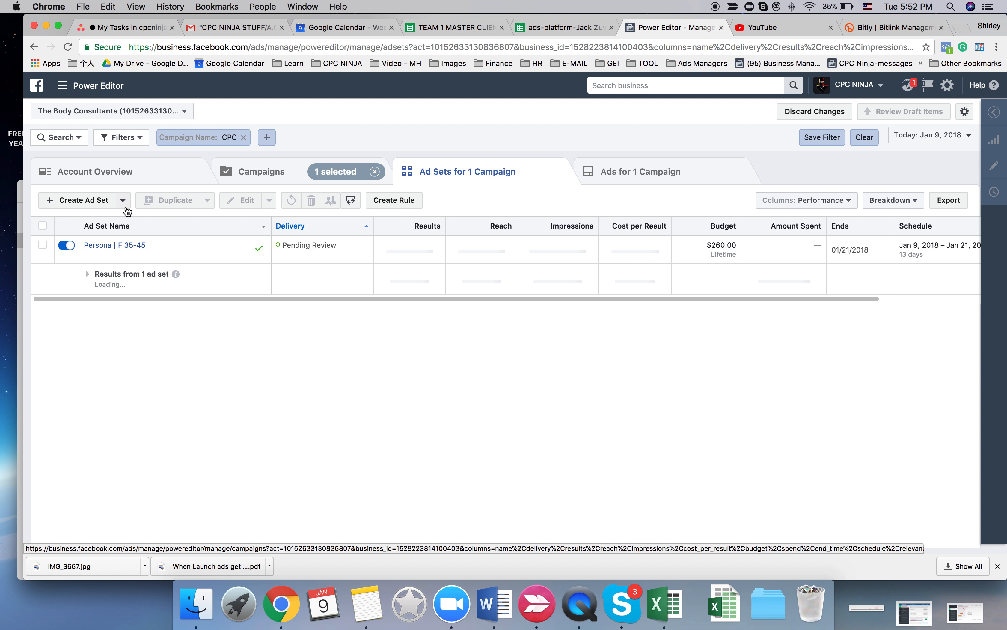
{"action": "left_click", "coordinate": [42, 246]}
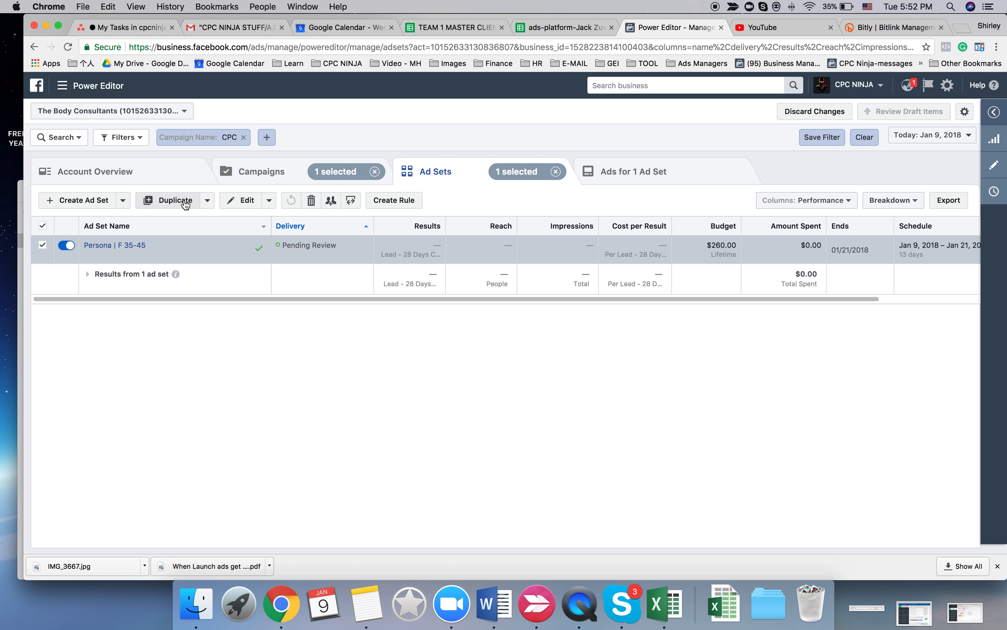
{"action": "left_click", "coordinate": [185, 202]}
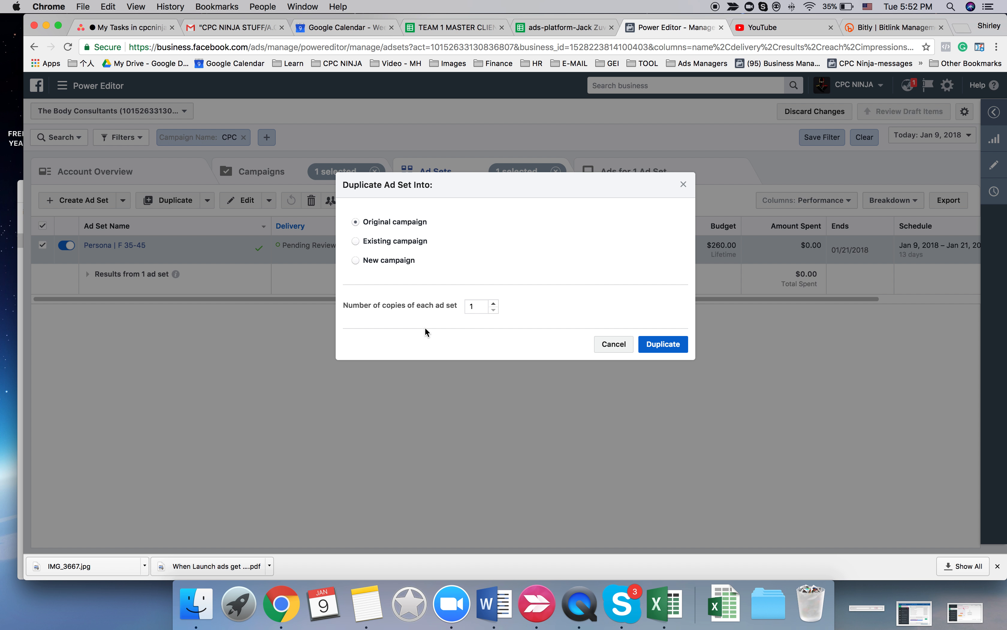
{"action": "left_click", "coordinate": [681, 344]}
- In the TEAM 1 MASTER CLIENT spreadsheet, open the Audiences sheet and copy the precise interests for interest#1
{"action": "left_click", "coordinate": [453, 27]}
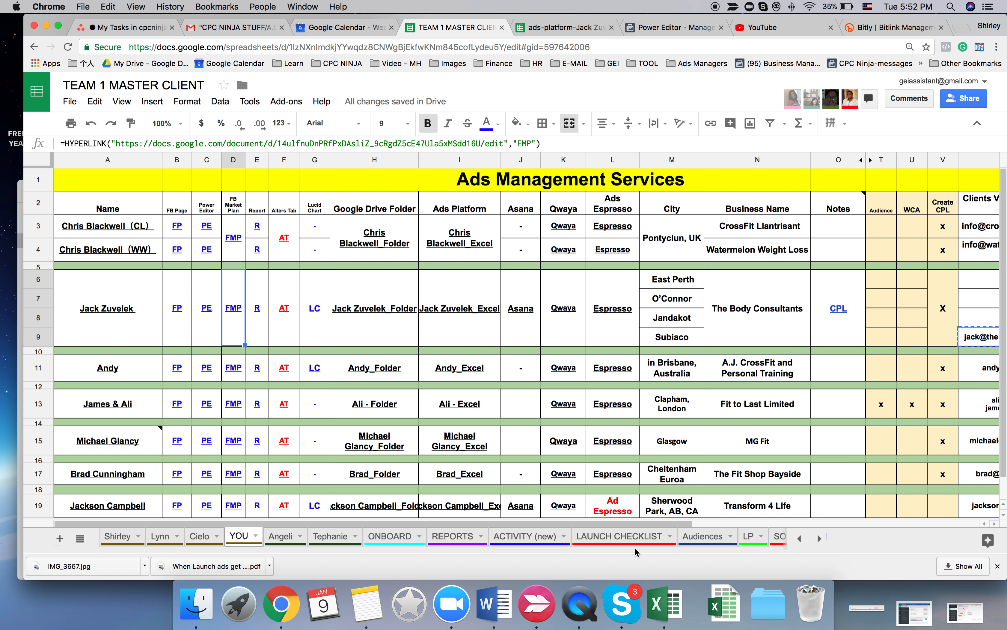
{"action": "left_click", "coordinate": [706, 537]}
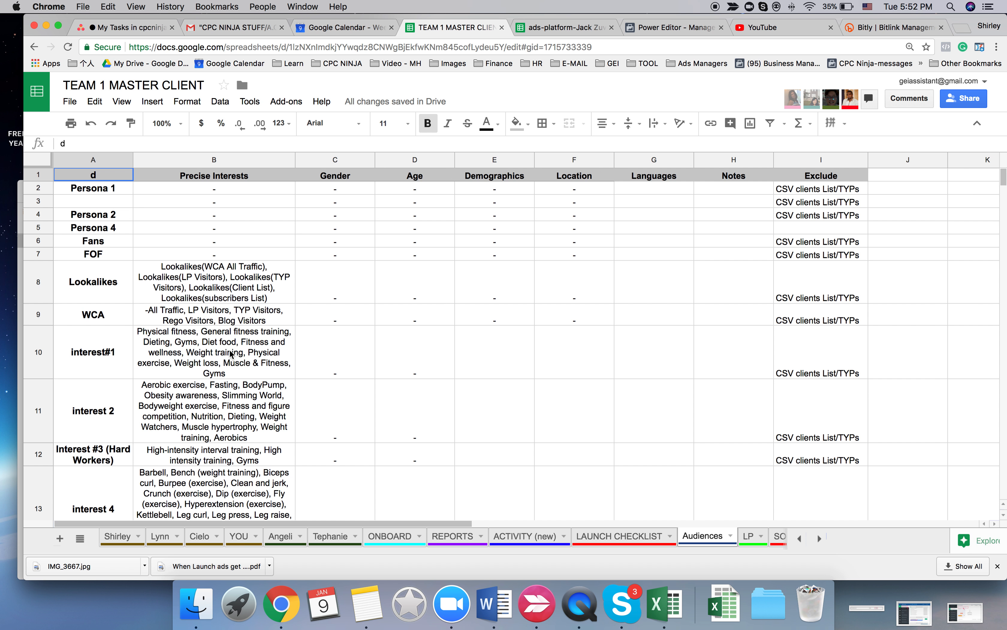
{"action": "left_click", "coordinate": [232, 354]}
- Back in Power Editor, rename the duplicated ad set as Interest 1 | F 35-45
{"action": "left_click", "coordinate": [648, 24]}
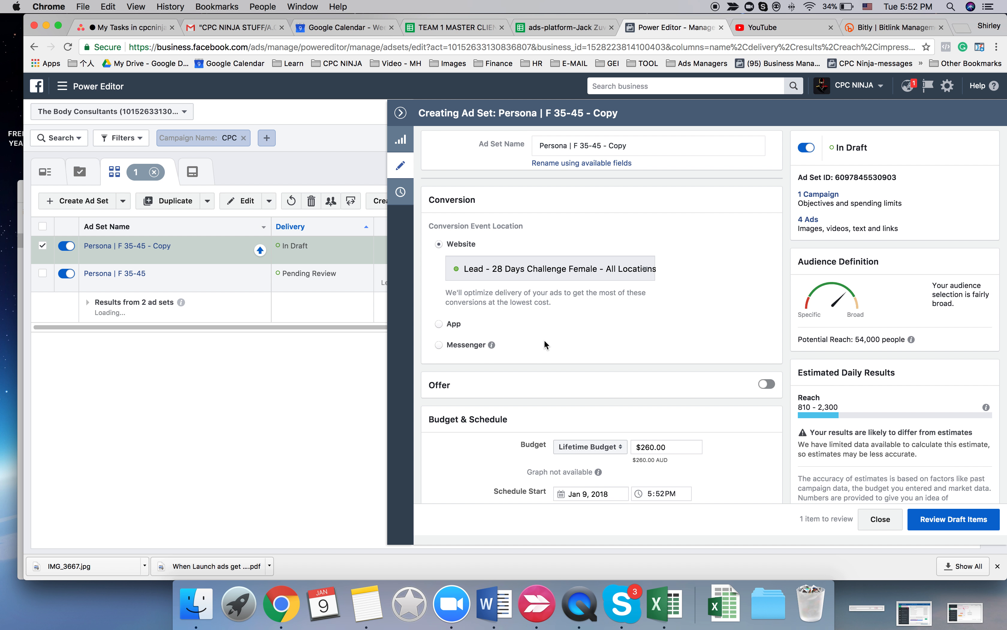
{"action": "left_click", "coordinate": [563, 149]}
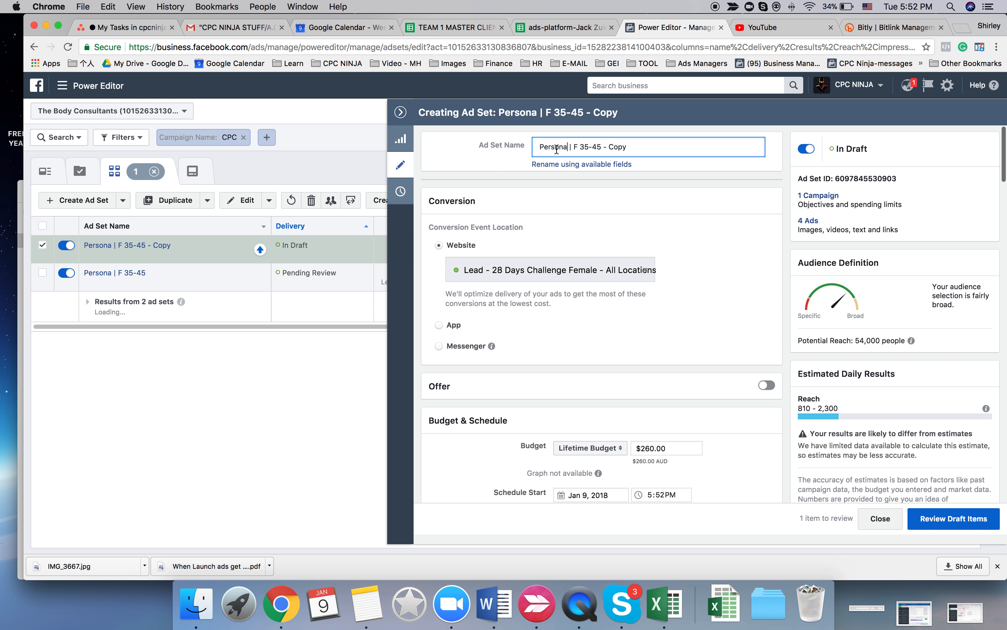
{"action": "key", "text": "shift+super+Right"}
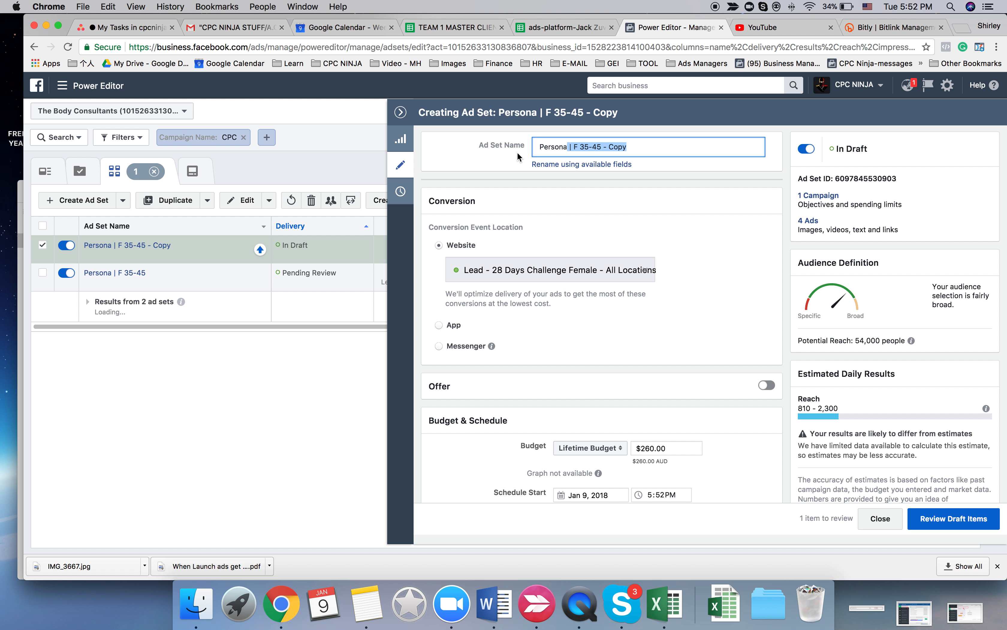
{"action": "left_click", "coordinate": [554, 146]}
{"action": "left_click_drag", "start_coordinate": [566, 145], "coordinate": [538, 147]}
{"action": "type", "text": "Interst"}
{"action": "key", "text": "BackSpace"}
{"action": "key", "text": "BackSpace"}
{"action": "type", "text": "est 1"}
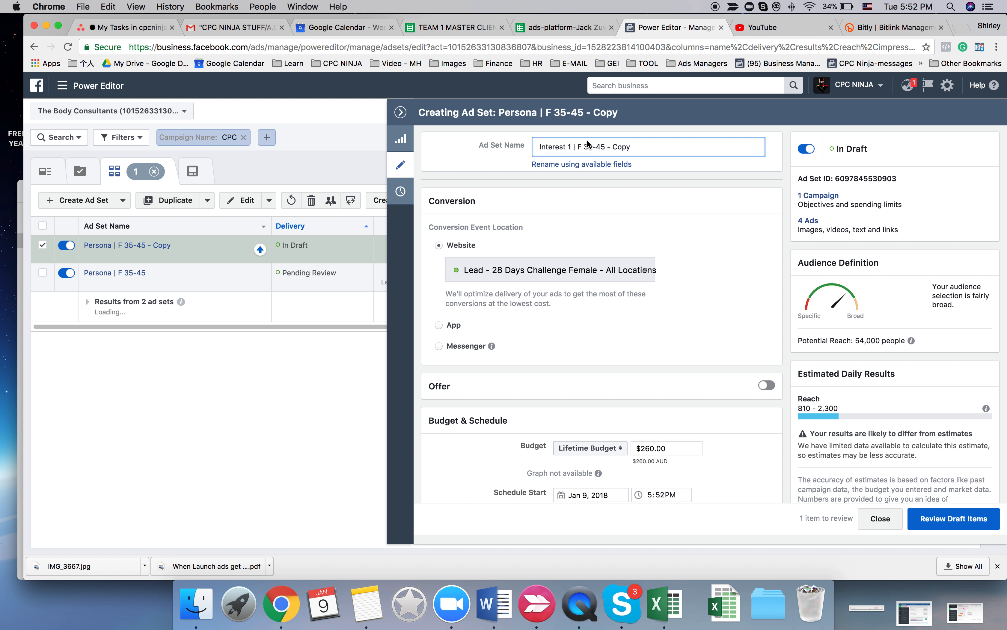
{"action": "left_click_drag", "start_coordinate": [608, 146], "coordinate": [666, 146]}
{"action": "key", "text": "BackSpace"}
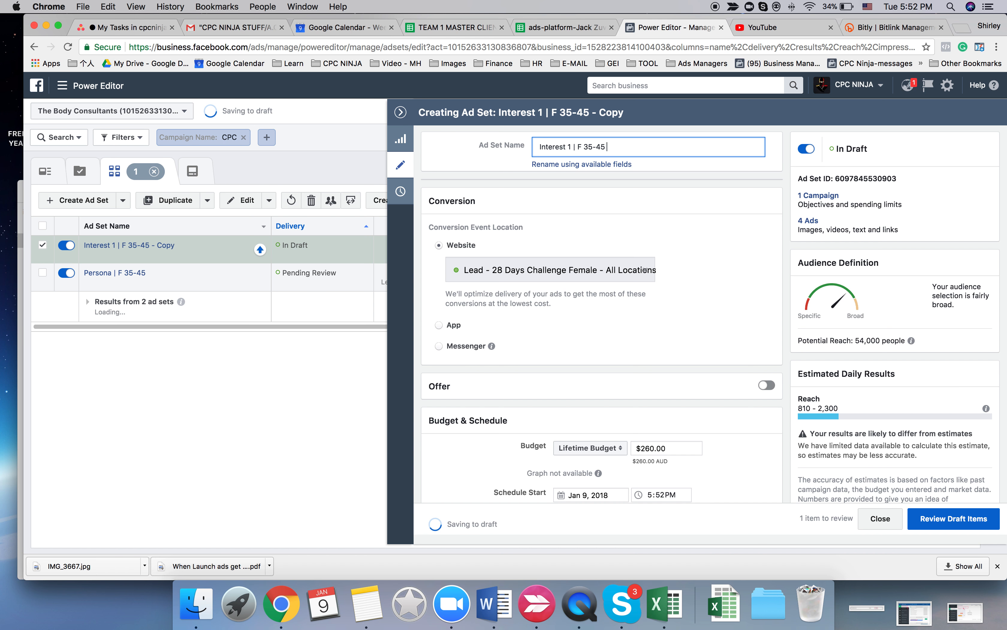
- Remove the ad set's existing detailed targeting interests and paste in the copied interest#1 list
{"action": "scroll", "coordinate": [587, 366], "scroll_direction": "down", "scroll_amount": 5}
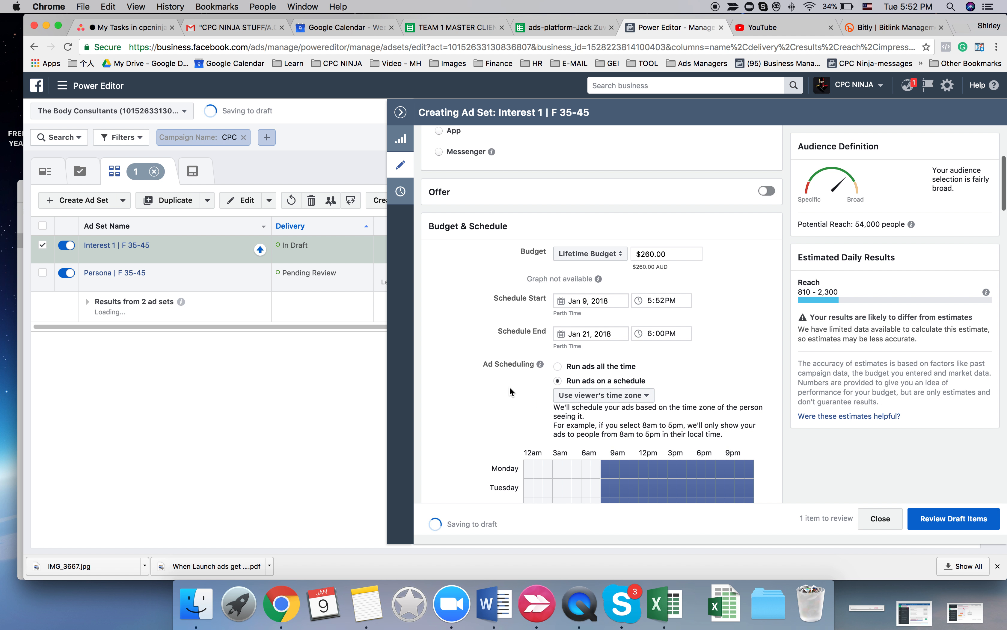
{"action": "scroll", "coordinate": [510, 388], "scroll_direction": "down", "scroll_amount": 10}
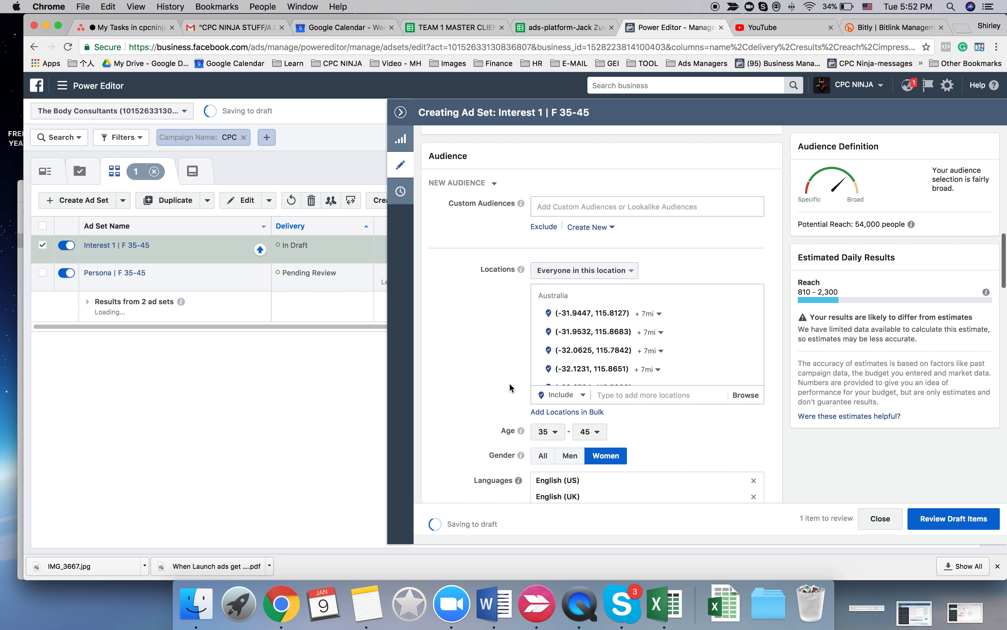
{"action": "left_click", "coordinate": [748, 376]}
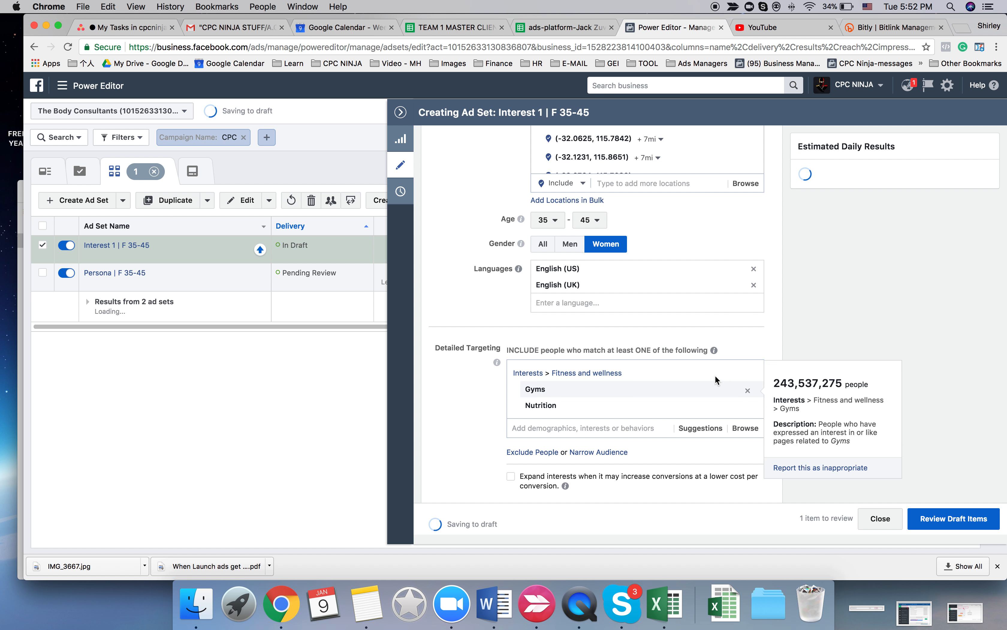
{"action": "left_click", "coordinate": [748, 375]}
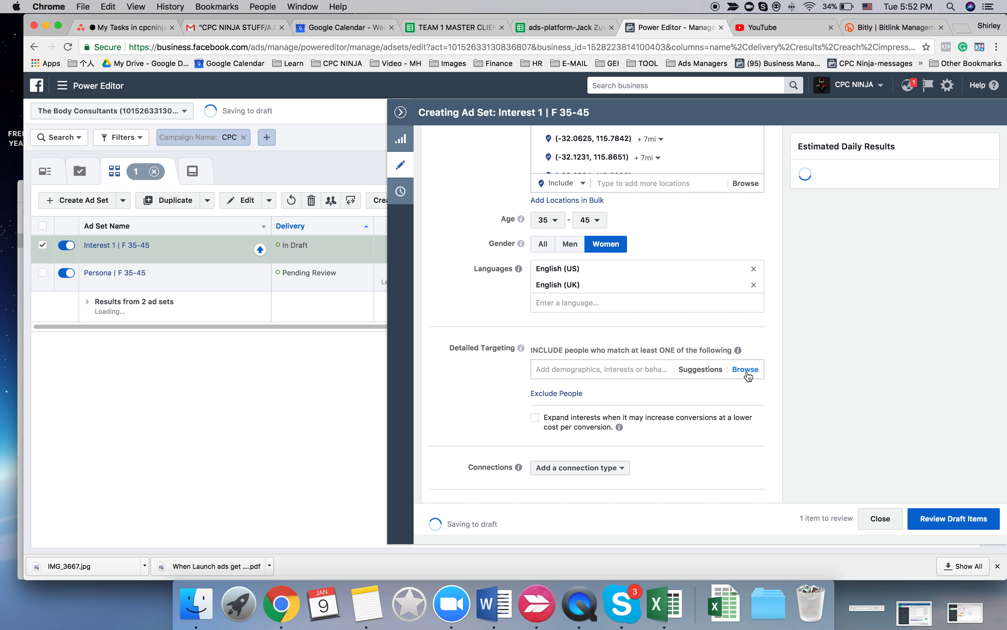
{"action": "left_click", "coordinate": [625, 371]}
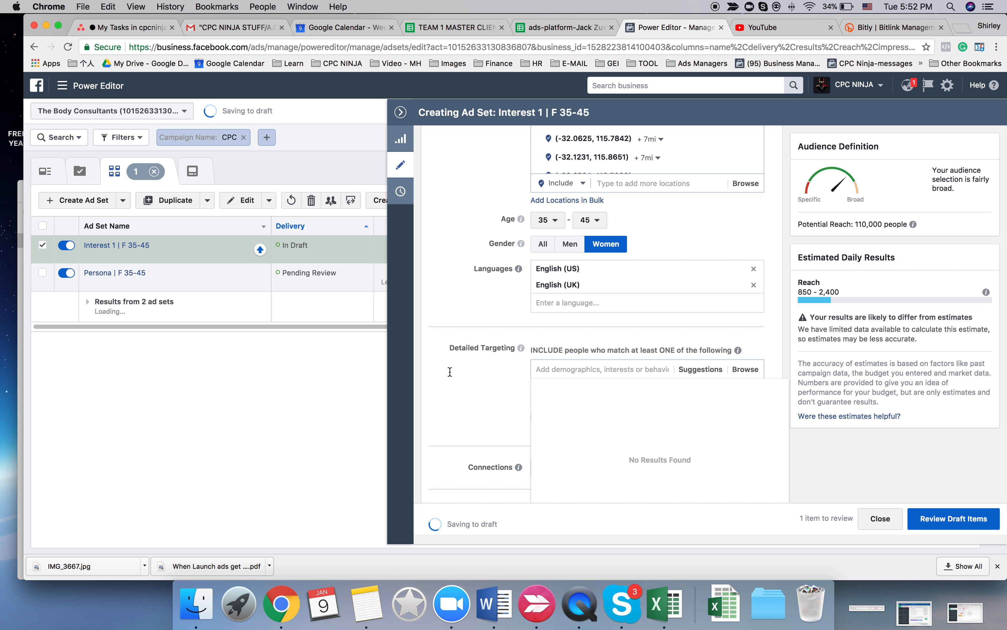
{"action": "key", "text": "super+v"}
- Change the ad schedule to run every day only from 6pm to midnight and from 12am to 1am
{"action": "scroll", "coordinate": [575, 392], "scroll_direction": "up", "scroll_amount": 5}
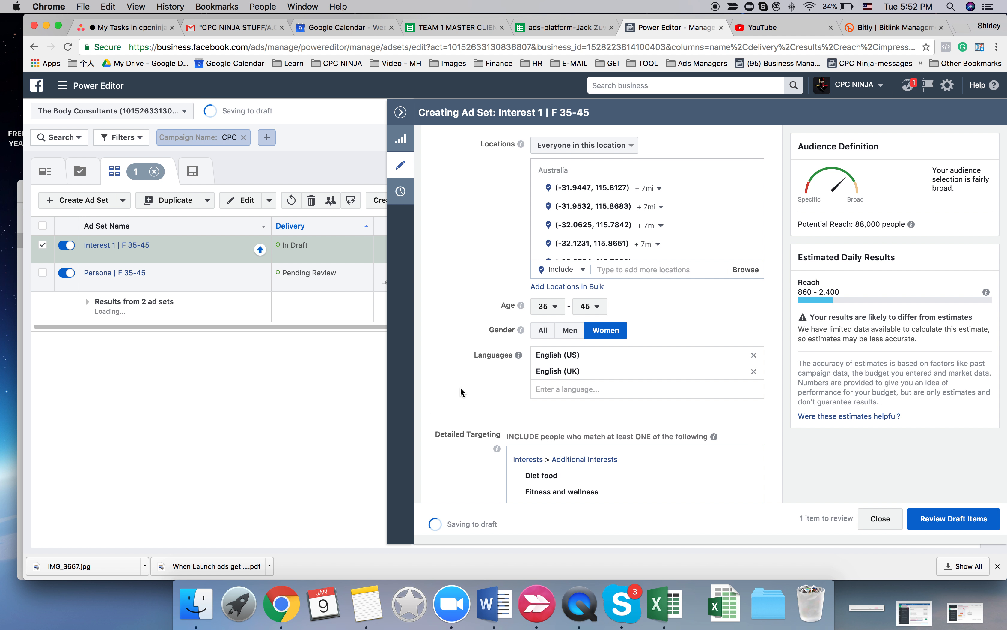
{"action": "scroll", "coordinate": [460, 389], "scroll_direction": "up", "scroll_amount": 4}
{"action": "scroll", "coordinate": [460, 387], "scroll_direction": "up", "scroll_amount": 7}
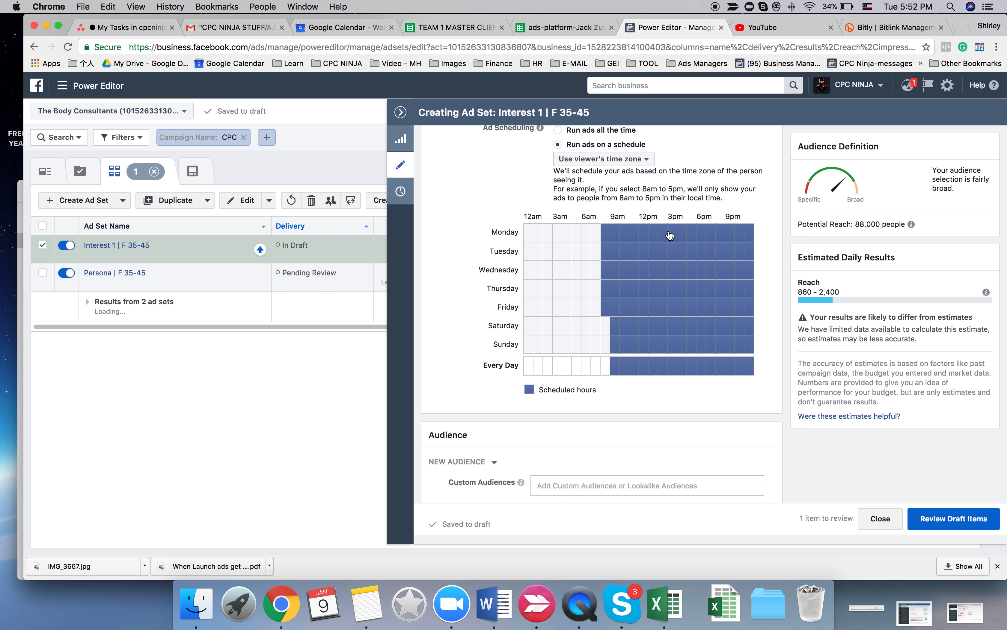
{"action": "left_click", "coordinate": [702, 233]}
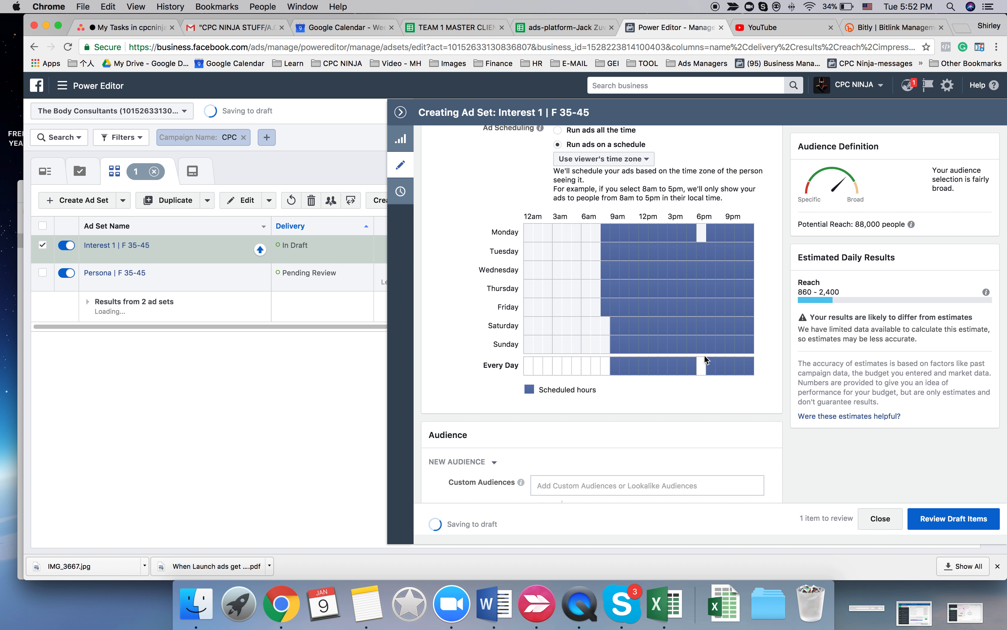
{"action": "left_click", "coordinate": [702, 366]}
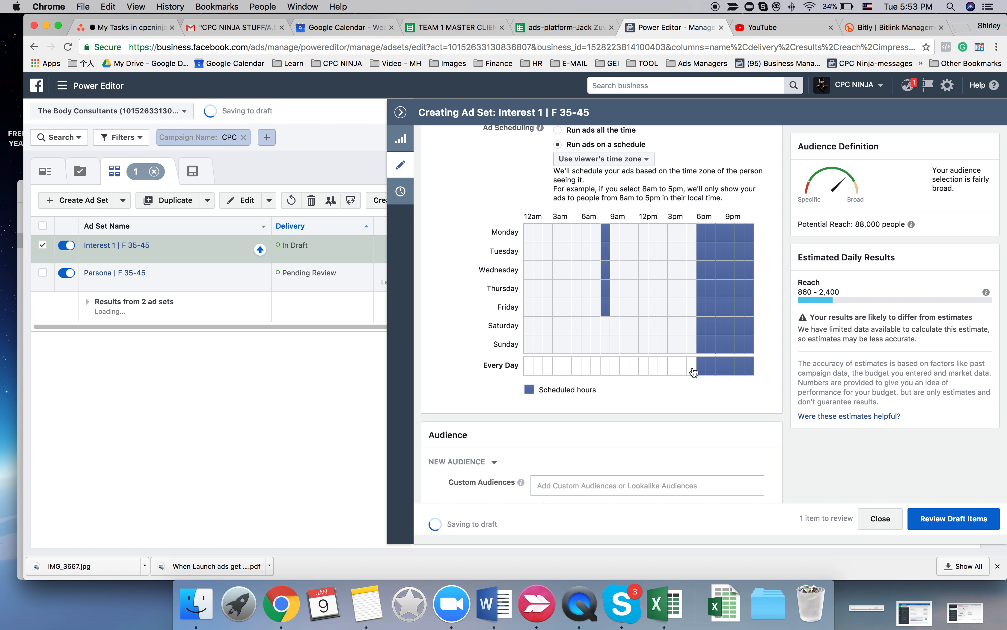
{"action": "left_click", "coordinate": [607, 310]}
{"action": "left_click_drag", "start_coordinate": [606, 244], "coordinate": [607, 292]}
{"action": "left_click_drag", "start_coordinate": [622, 372], "coordinate": [698, 370]}
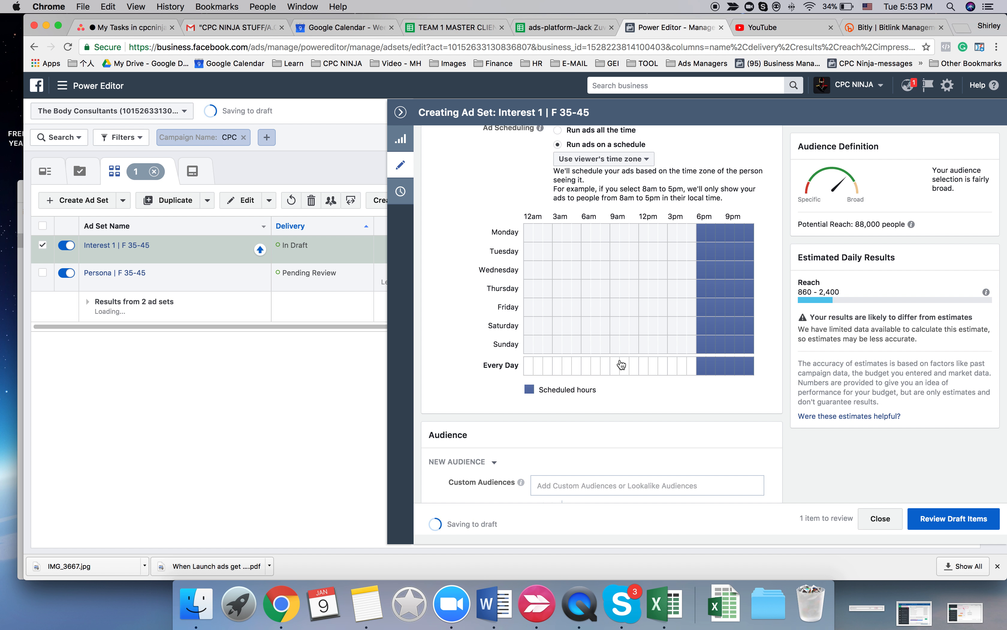
{"action": "left_click", "coordinate": [529, 366]}
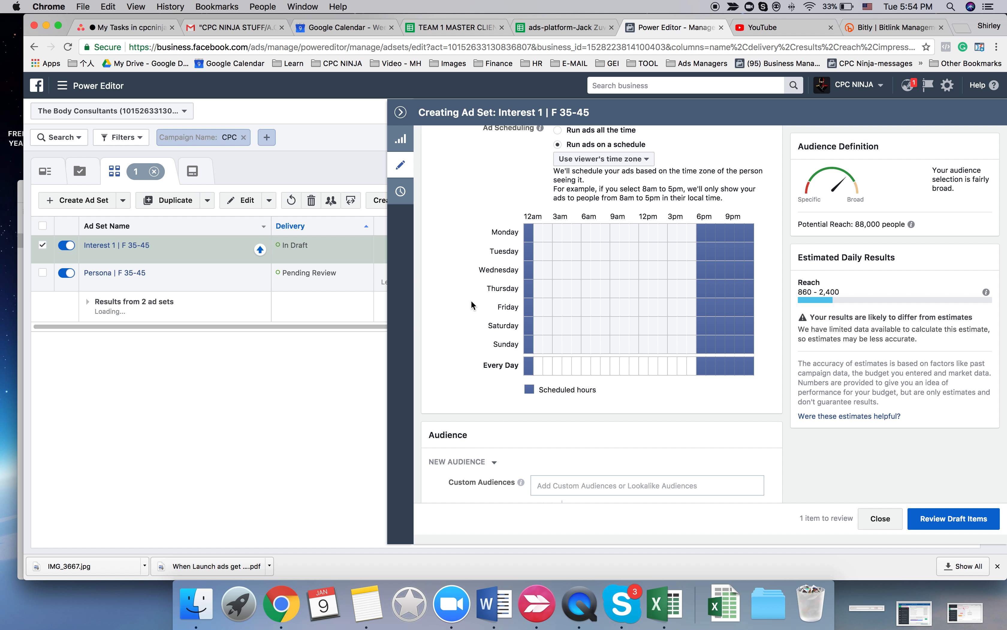
- Check the remaining ad set settings, close the editing pane and duplicate Interest 1 | F 35-45 once into the original campaign
{"action": "scroll", "coordinate": [473, 254], "scroll_direction": "down", "scroll_amount": 7}
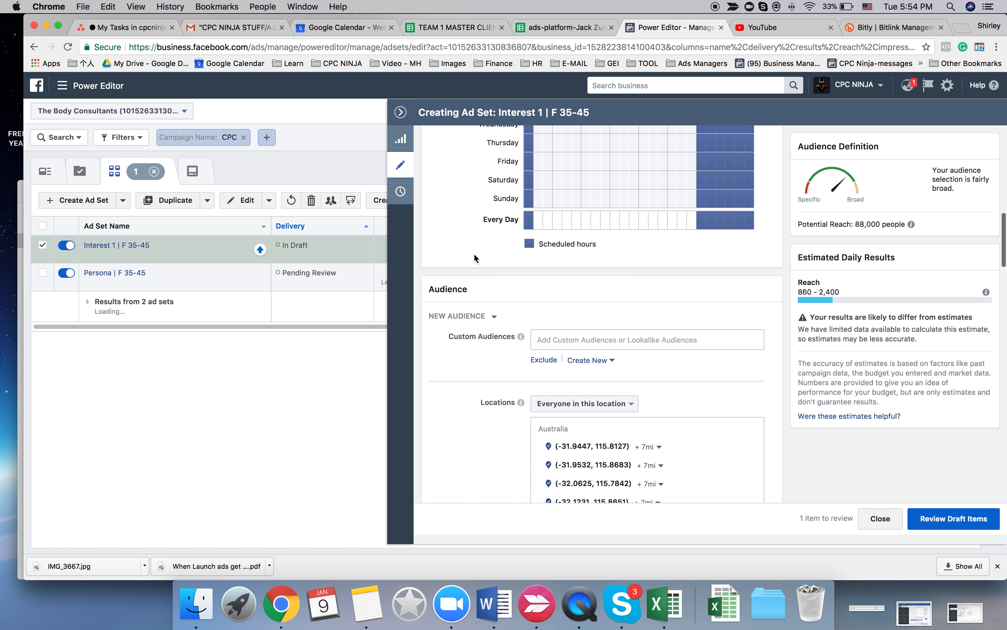
{"action": "scroll", "coordinate": [474, 254], "scroll_direction": "down", "scroll_amount": 9}
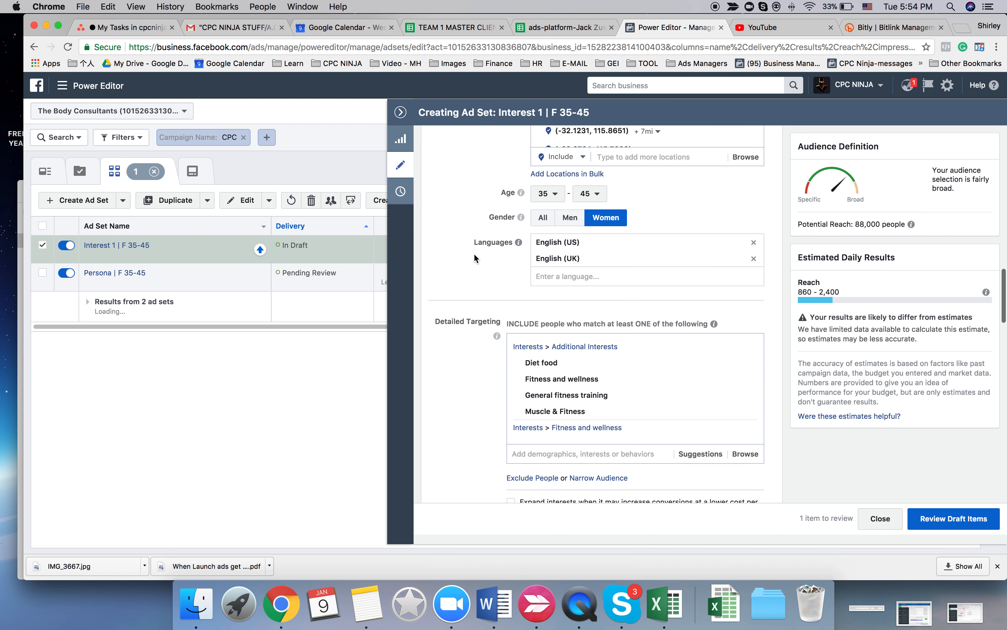
{"action": "scroll", "coordinate": [474, 253], "scroll_direction": "down", "scroll_amount": 10}
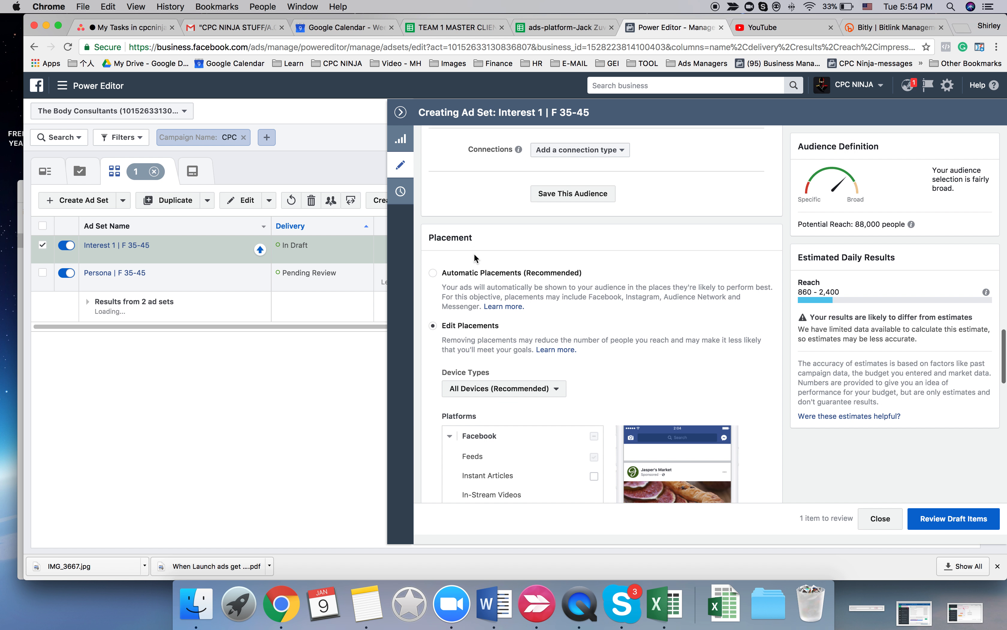
{"action": "left_click", "coordinate": [400, 112]}
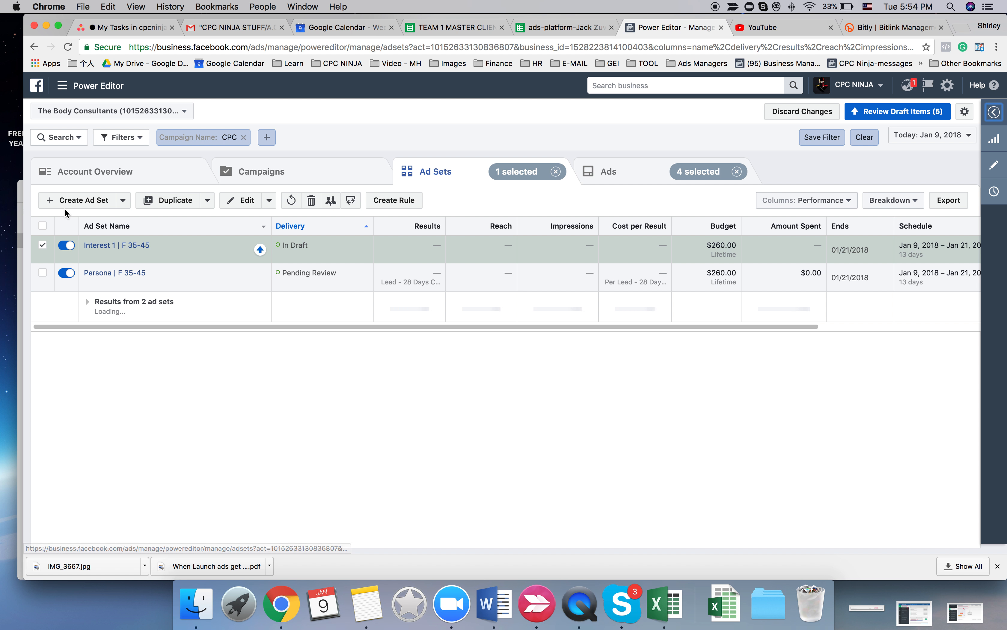
{"action": "left_click", "coordinate": [163, 201]}
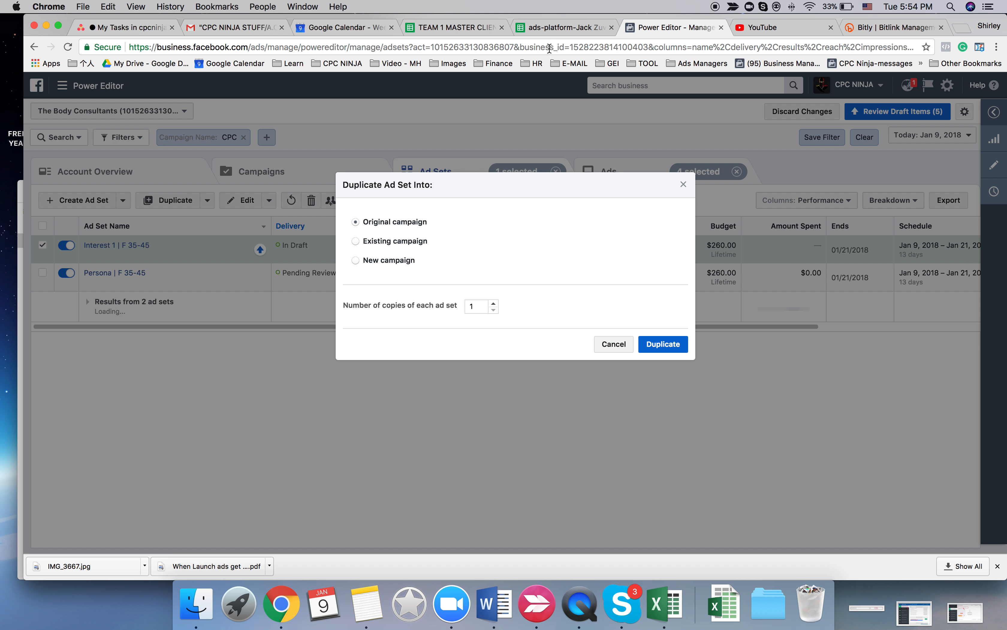
{"action": "left_click", "coordinate": [657, 349]}
- Copy the precise interests for interest 2 from the Audiences sheet of the TEAM 1 MASTER CLIENT spreadsheet
{"action": "left_click", "coordinate": [454, 27]}
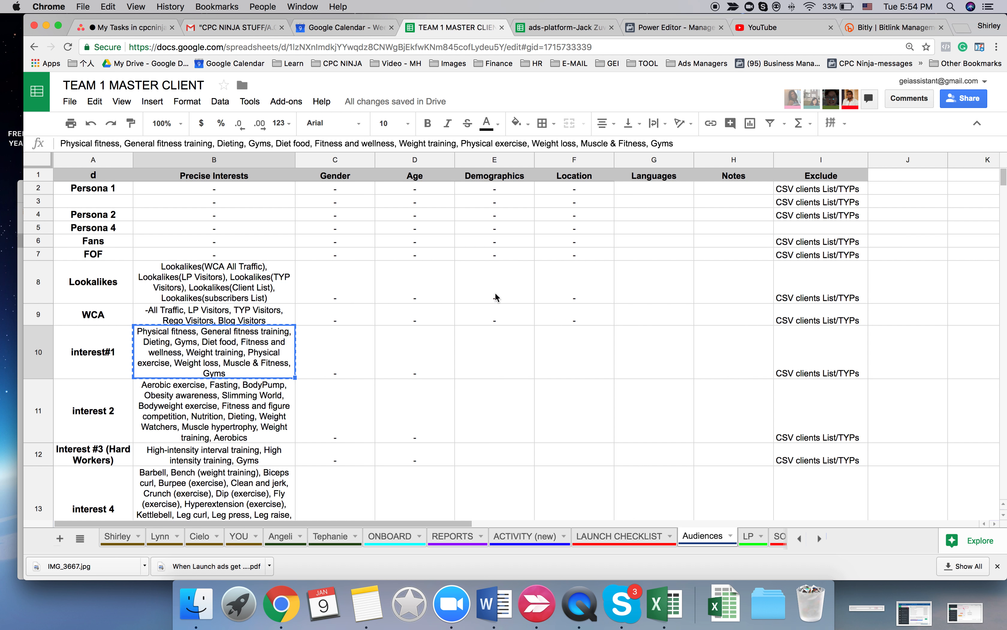
{"action": "left_click", "coordinate": [220, 420]}
{"action": "key", "text": "cmd+c"}
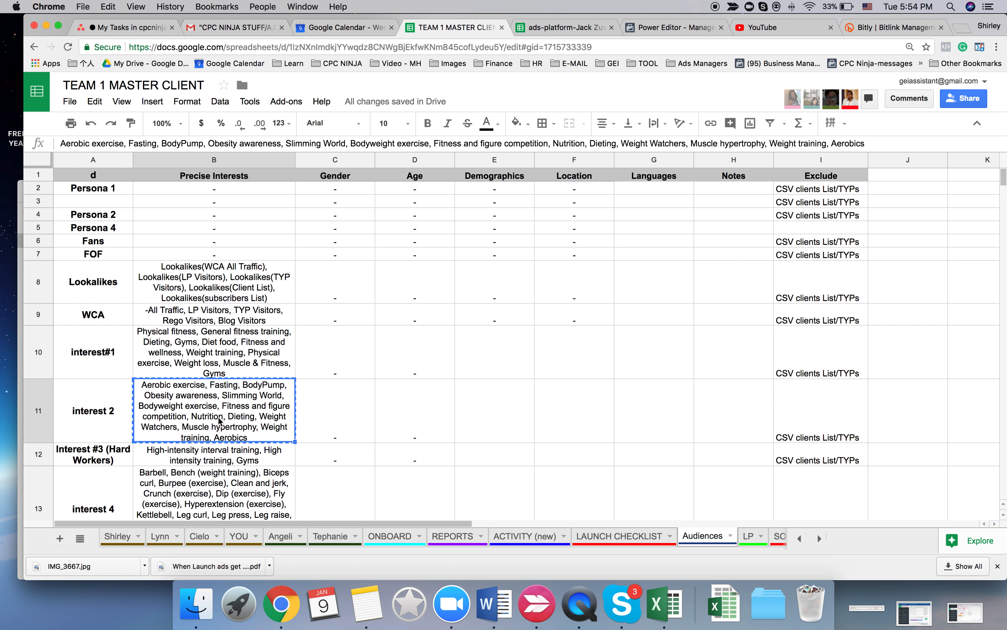
- Back in Power Editor, rename the new ad set copy as Interest 2 | F 35-45
{"action": "left_click", "coordinate": [641, 28]}
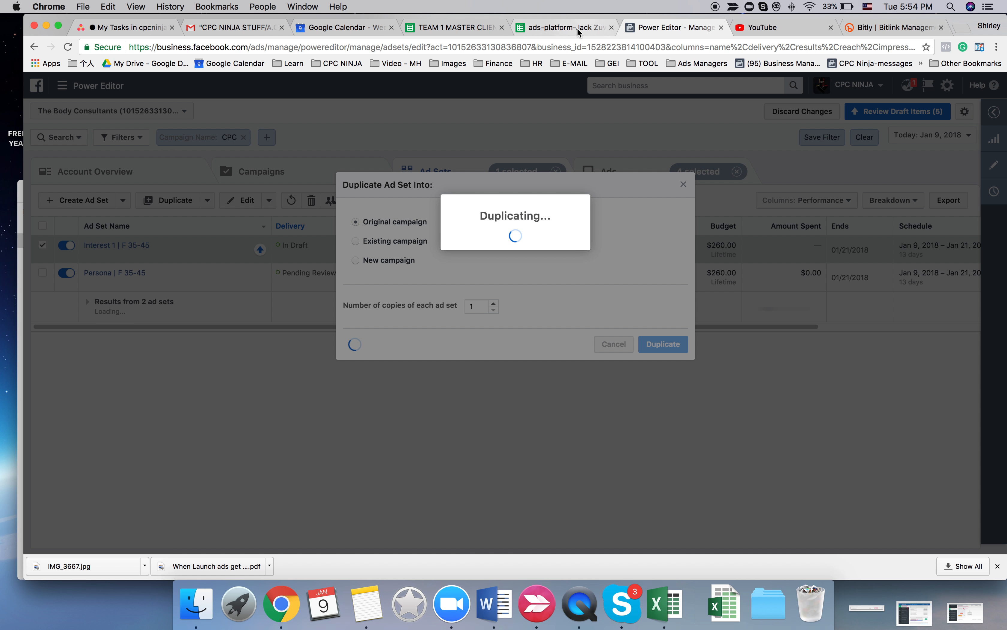
{"action": "left_click", "coordinate": [570, 149]}
{"action": "type", "text": "2 | F 35-45 - Copy"}
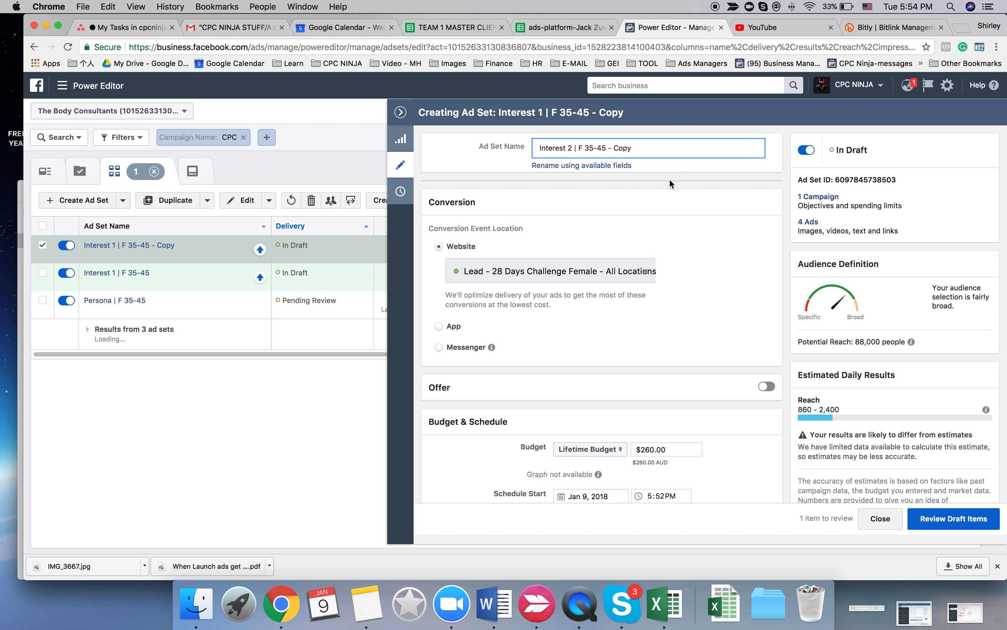
{"action": "left_click_drag", "start_coordinate": [606, 148], "coordinate": [667, 149]}
{"action": "key", "text": "BackSpace"}
{"action": "scroll", "coordinate": [558, 331], "scroll_direction": "down", "scroll_amount": 10}
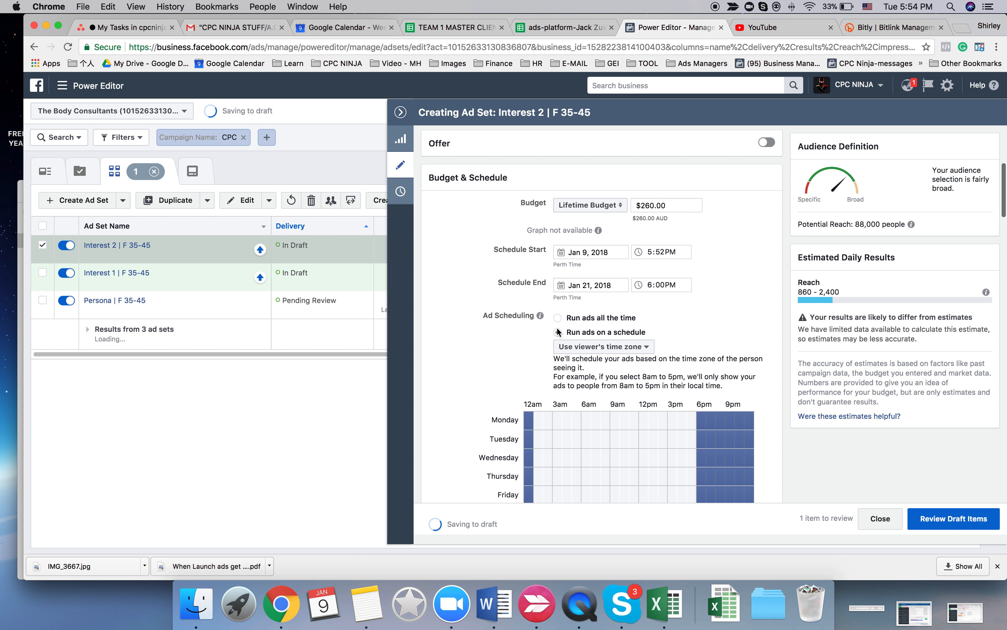
- Replace all detailed targeting interests of Interest 2 | F 35-45 with the list copied for interest 2, starting with Aerobic exercise
{"action": "scroll", "coordinate": [507, 343], "scroll_direction": "down", "scroll_amount": 15}
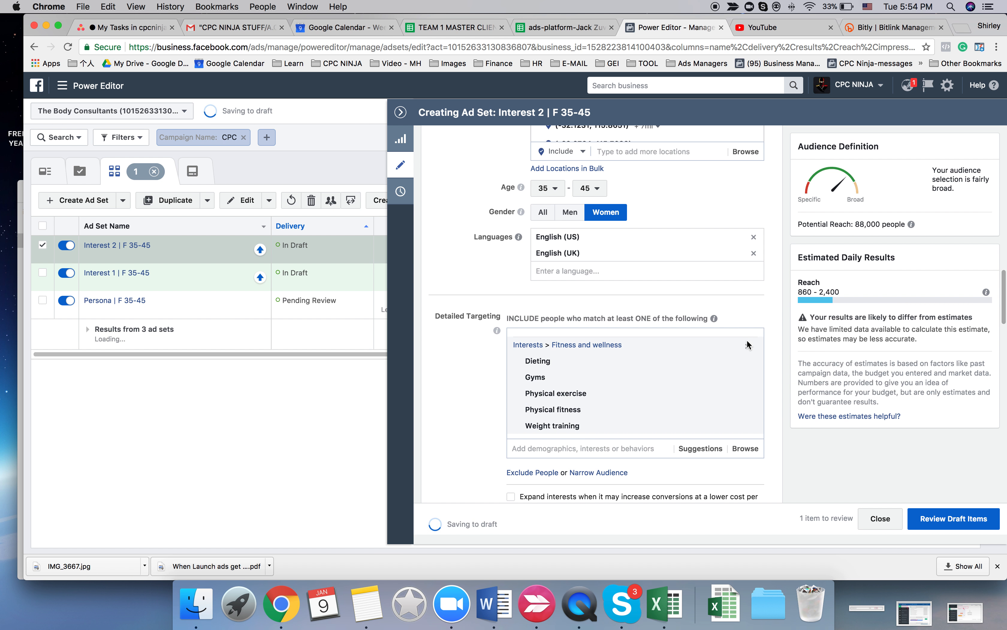
{"action": "scroll", "coordinate": [727, 350], "scroll_direction": "up", "scroll_amount": 2}
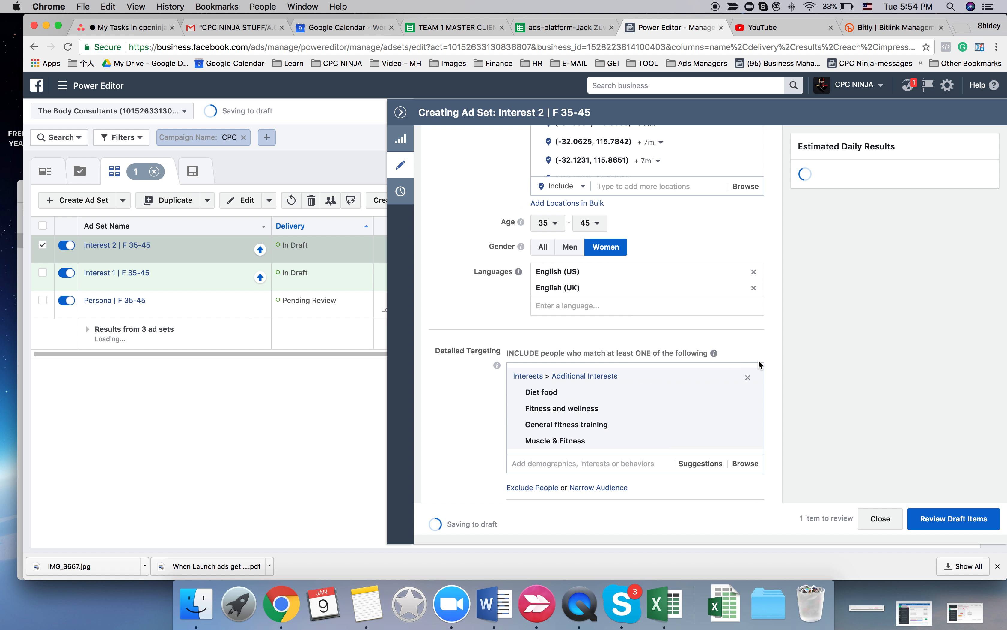
{"action": "left_click", "coordinate": [749, 380]}
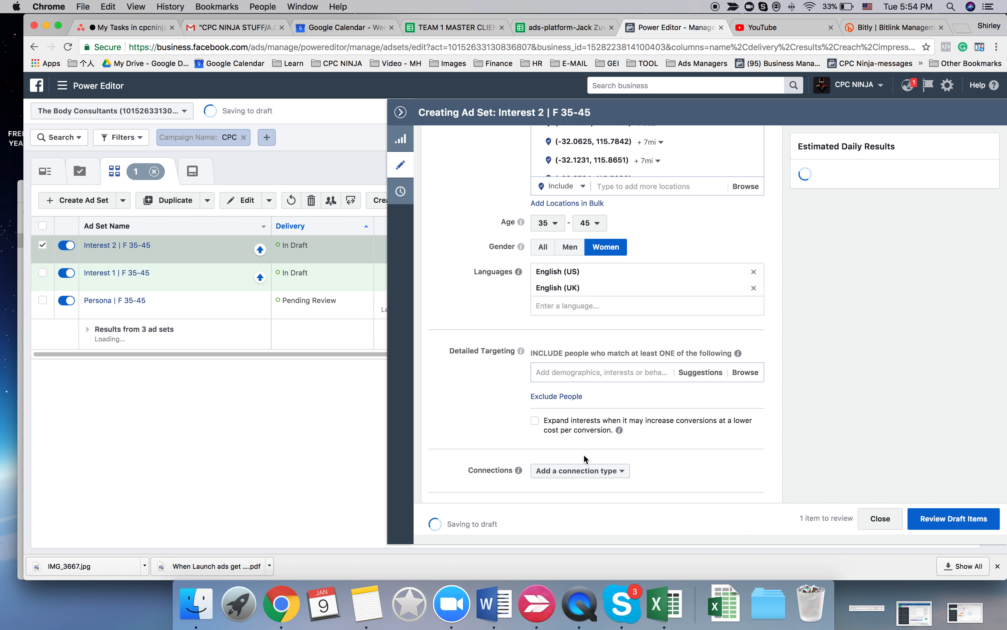
{"action": "left_click", "coordinate": [572, 373]}
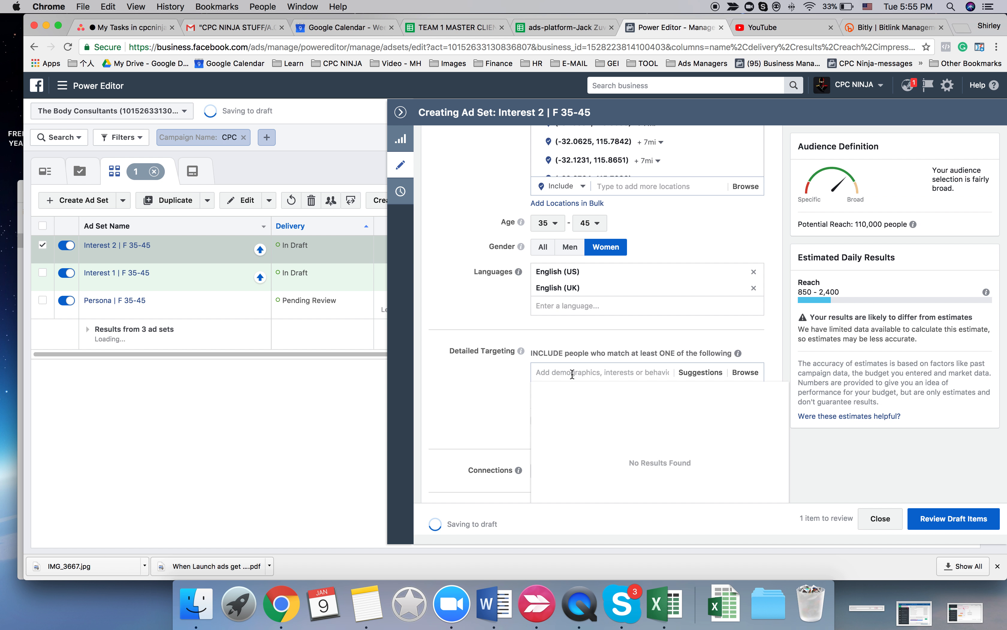
{"action": "type", "text": "Aerobic exercise Aerobics BodyPump Bodyweight exercise Fasting"}
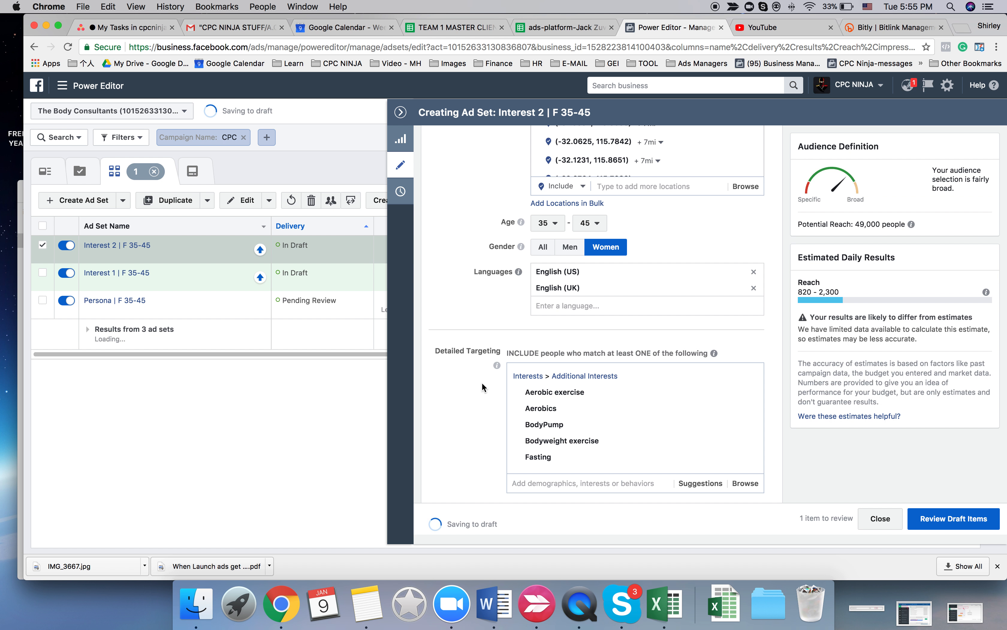
{"action": "scroll", "coordinate": [482, 387], "scroll_direction": "down", "scroll_amount": 10}
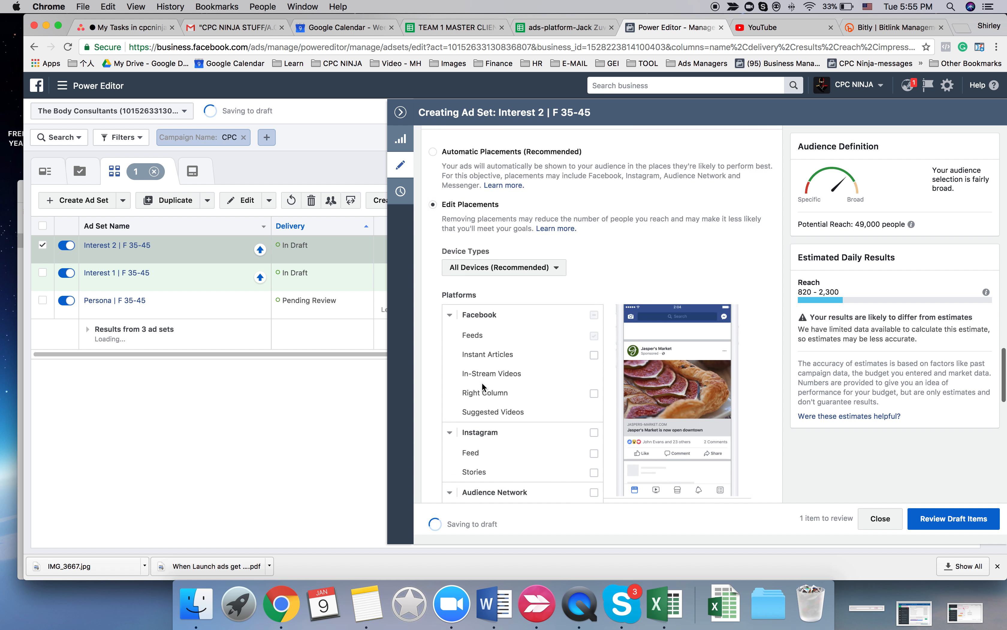
- Close the editing pane and duplicate Interest 2 | F 35-45 once into the original campaign
{"action": "left_click", "coordinate": [400, 112]}
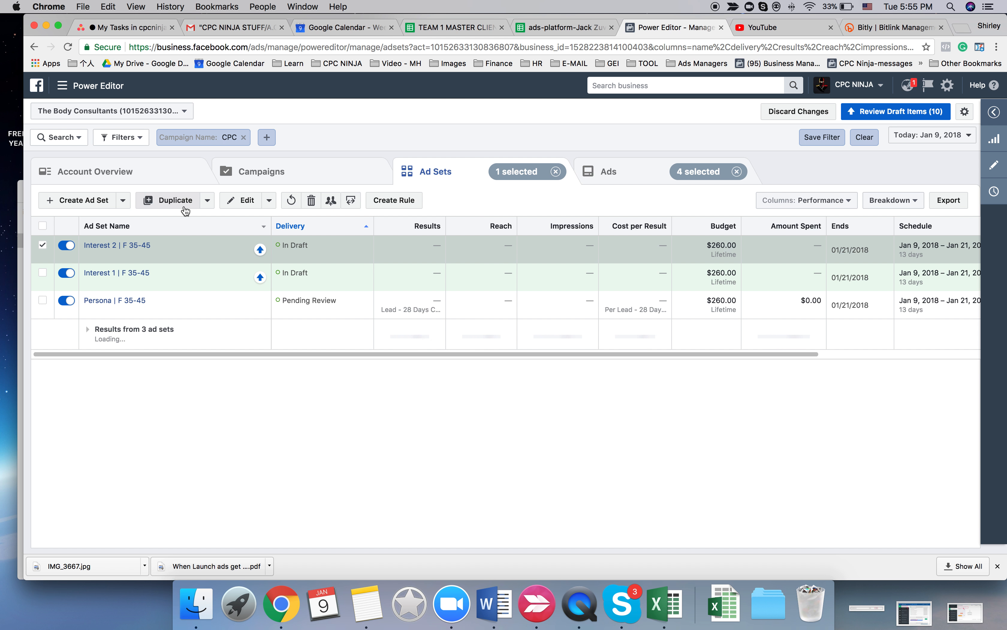
{"action": "left_click", "coordinate": [184, 205]}
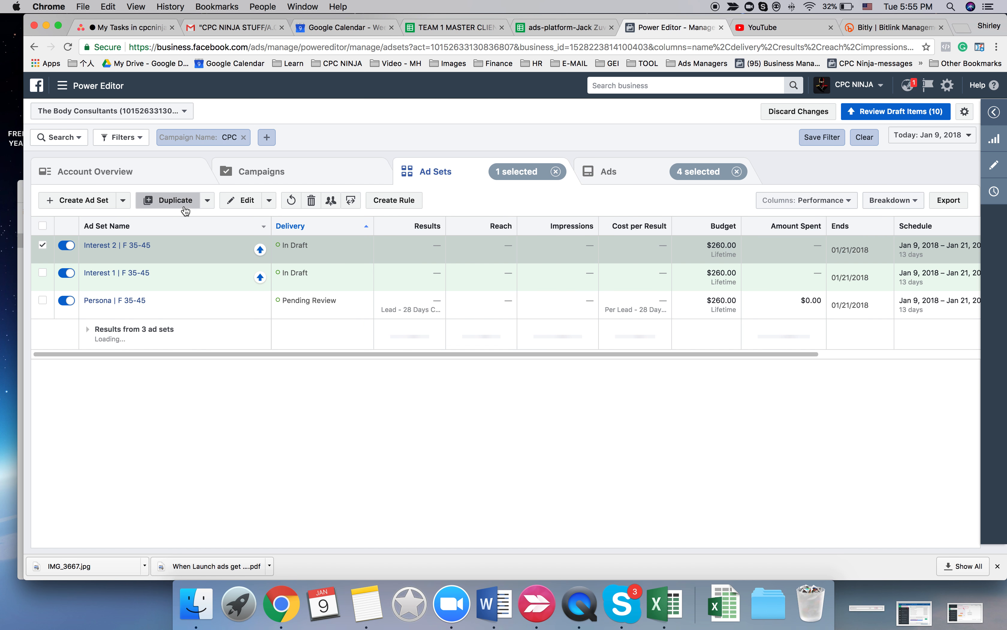
{"action": "left_click", "coordinate": [653, 351]}
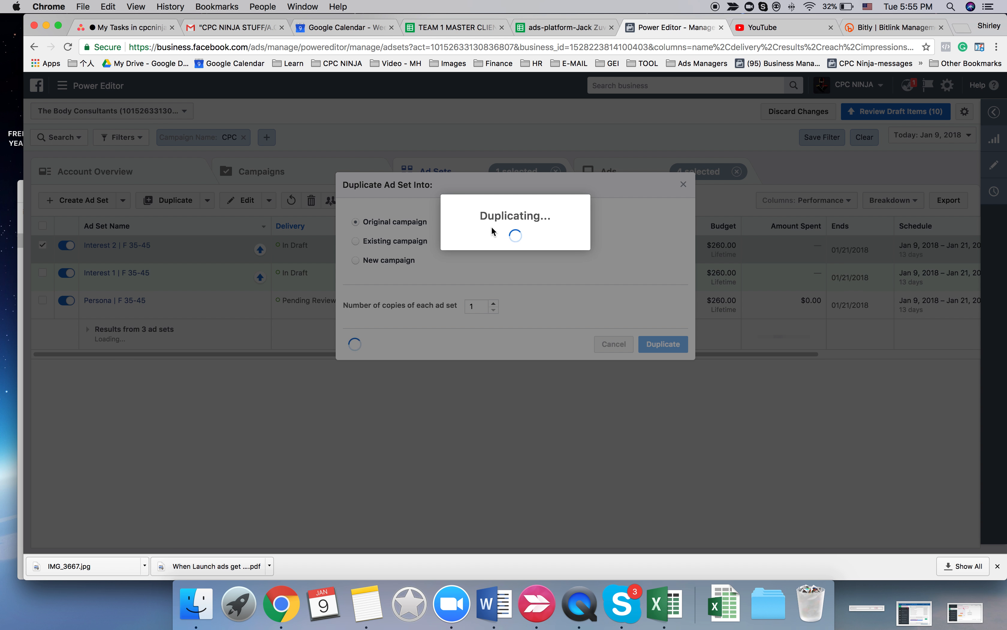
- Switch to the TEAM 1 MASTER CLIENT spreadsheet and copy the precise interests for Interest #3 (Hard Workers) from the Audiences sheet
{"action": "left_click", "coordinate": [561, 28]}
{"action": "left_click", "coordinate": [658, 27]}
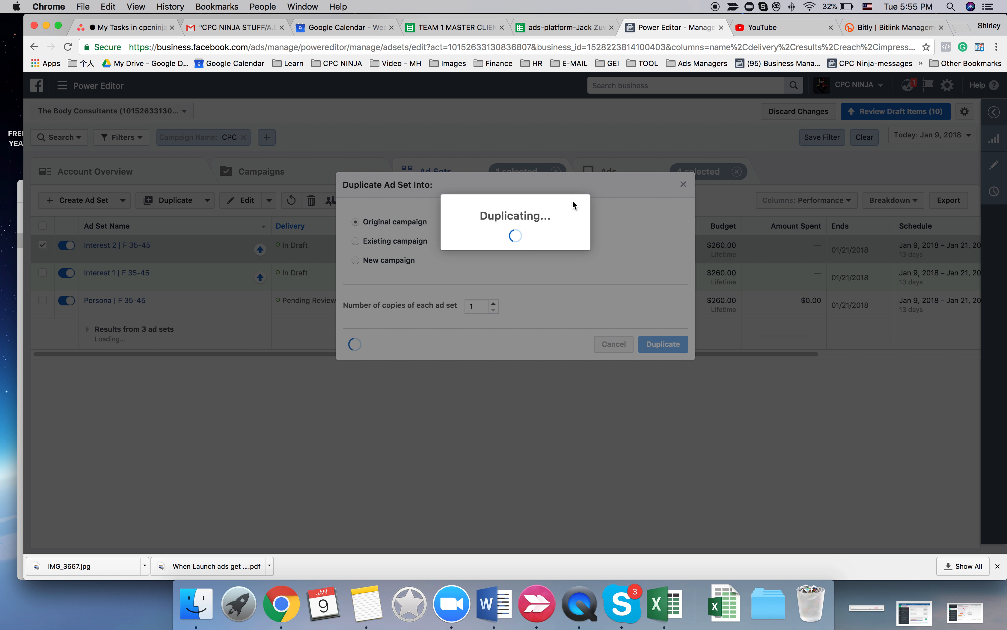
{"action": "left_click", "coordinate": [445, 29]}
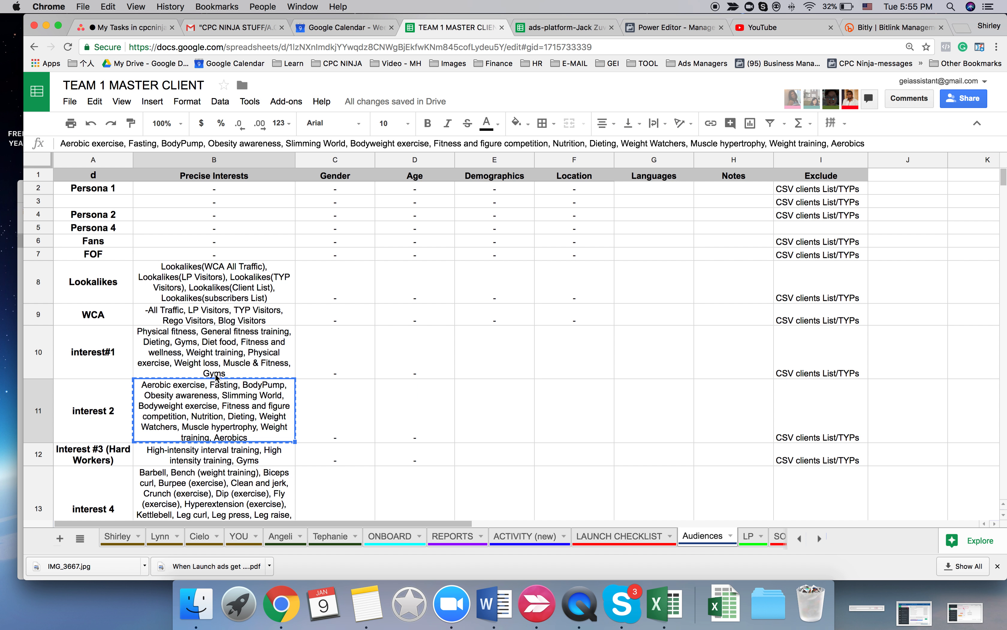
{"action": "left_click", "coordinate": [207, 461]}
{"action": "key", "text": "super+c"}
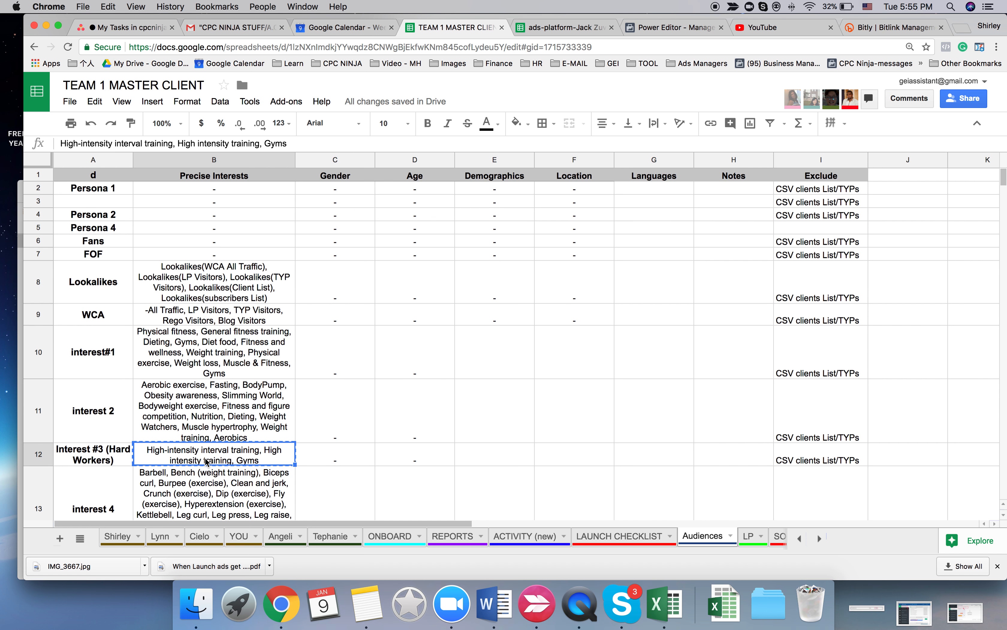
- Back in Power Editor, replace the Interest 2 copy's detailed targeting with High-intensity interval training, High intensity training and Gyms
{"action": "left_click", "coordinate": [671, 30]}
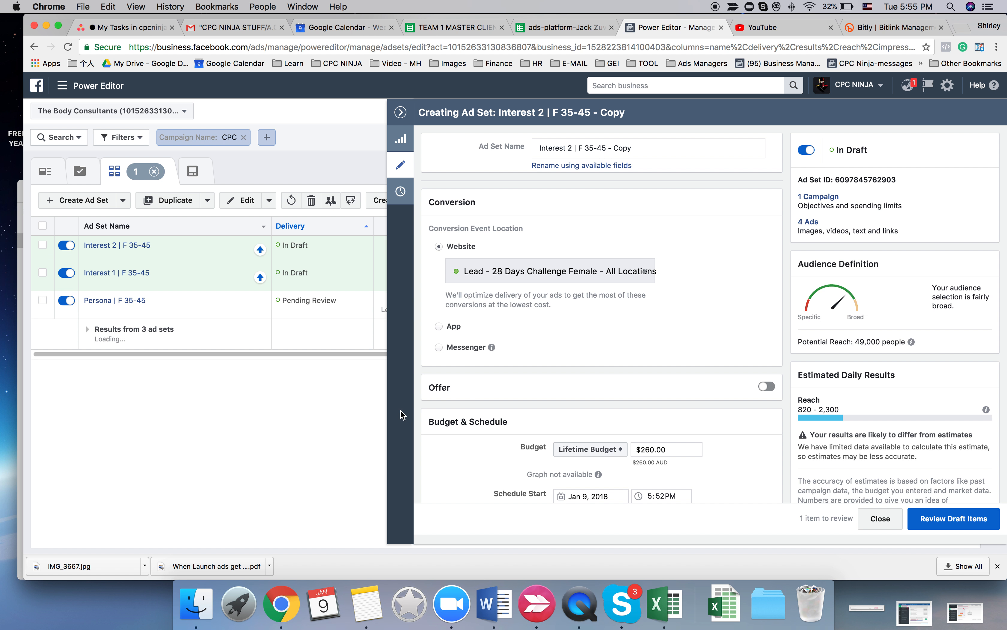
{"action": "scroll", "coordinate": [541, 376], "scroll_direction": "down", "scroll_amount": 10}
{"action": "scroll", "coordinate": [542, 376], "scroll_direction": "down", "scroll_amount": 10}
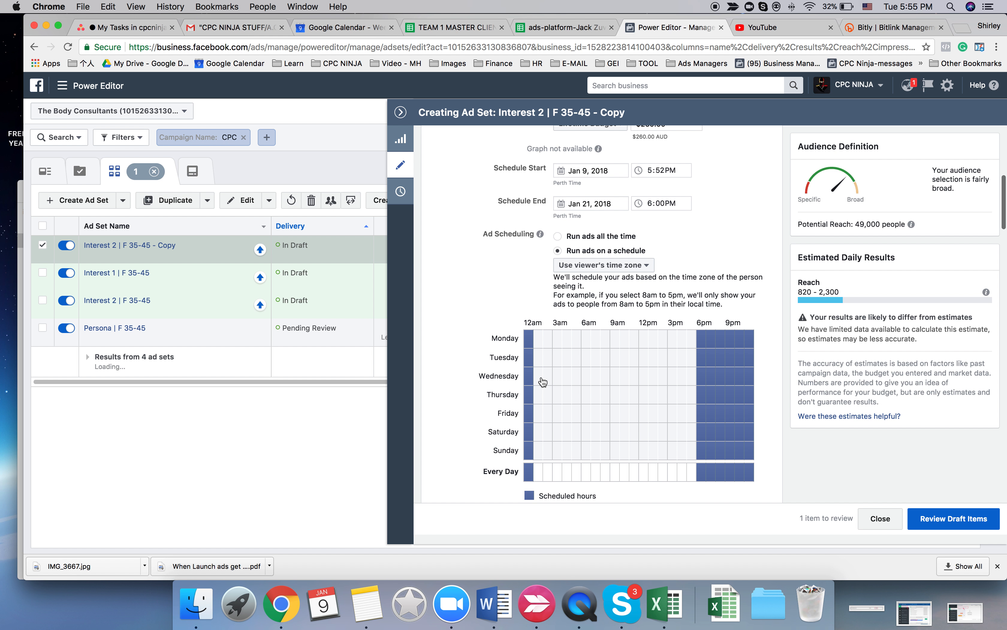
{"action": "scroll", "coordinate": [542, 380], "scroll_direction": "up", "scroll_amount": 5}
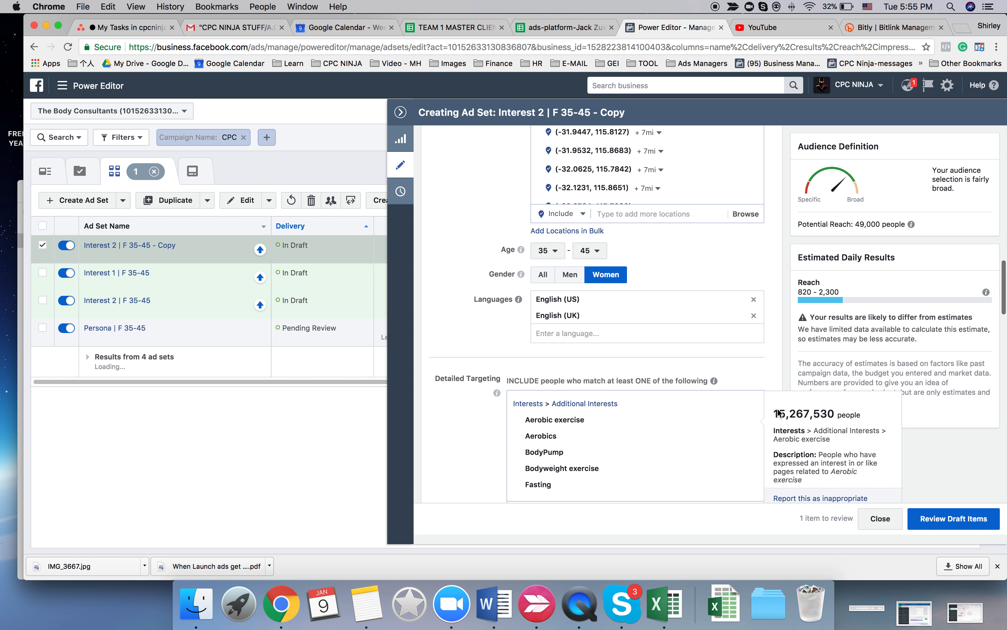
{"action": "left_click", "coordinate": [749, 407]}
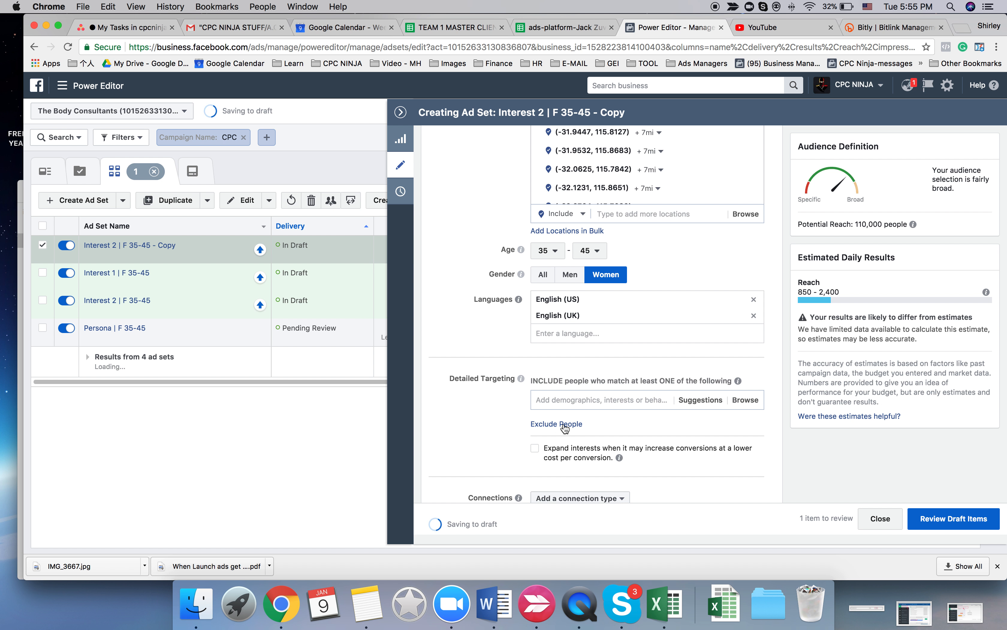
{"action": "left_click", "coordinate": [575, 400]}
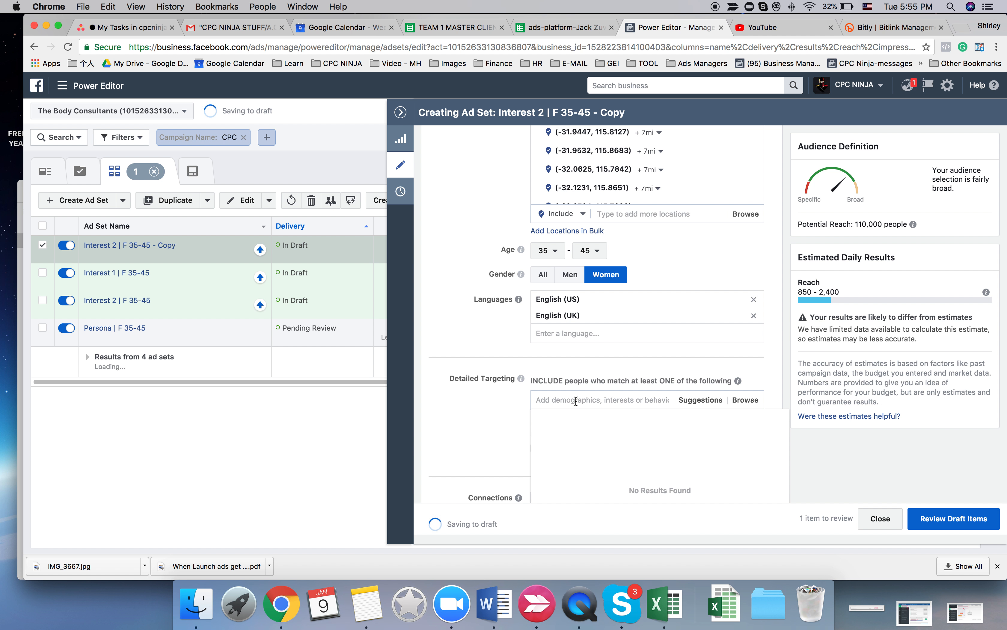
{"action": "type", "text": "High intensity training High-intensity interval training Gyms"}
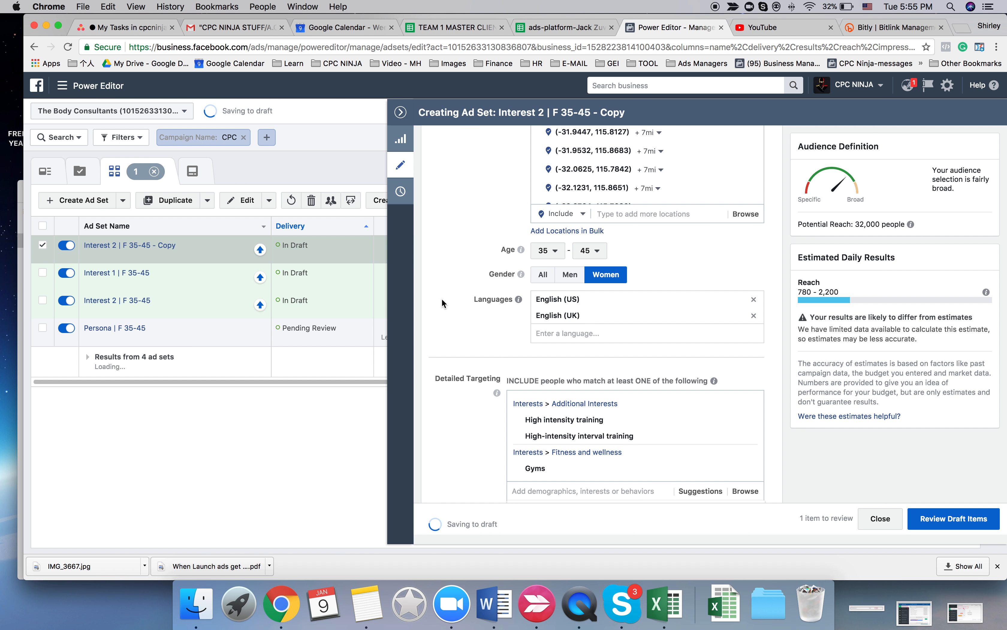
- Rename the duplicated ad set as Interest 3 | F 35-45
{"action": "scroll", "coordinate": [442, 298], "scroll_direction": "up", "scroll_amount": 15}
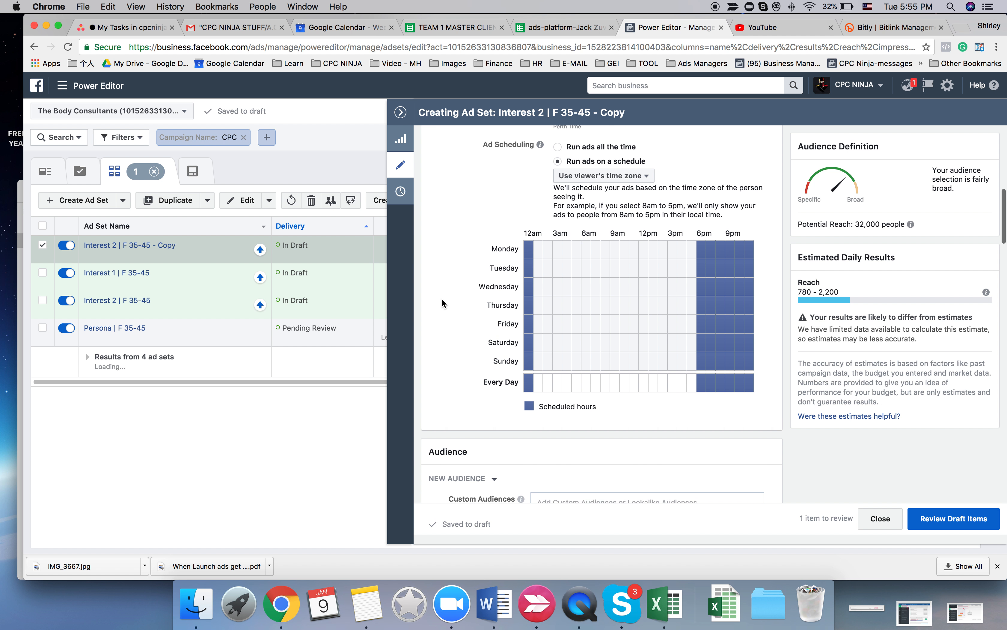
{"action": "scroll", "coordinate": [442, 298], "scroll_direction": "up", "scroll_amount": 15}
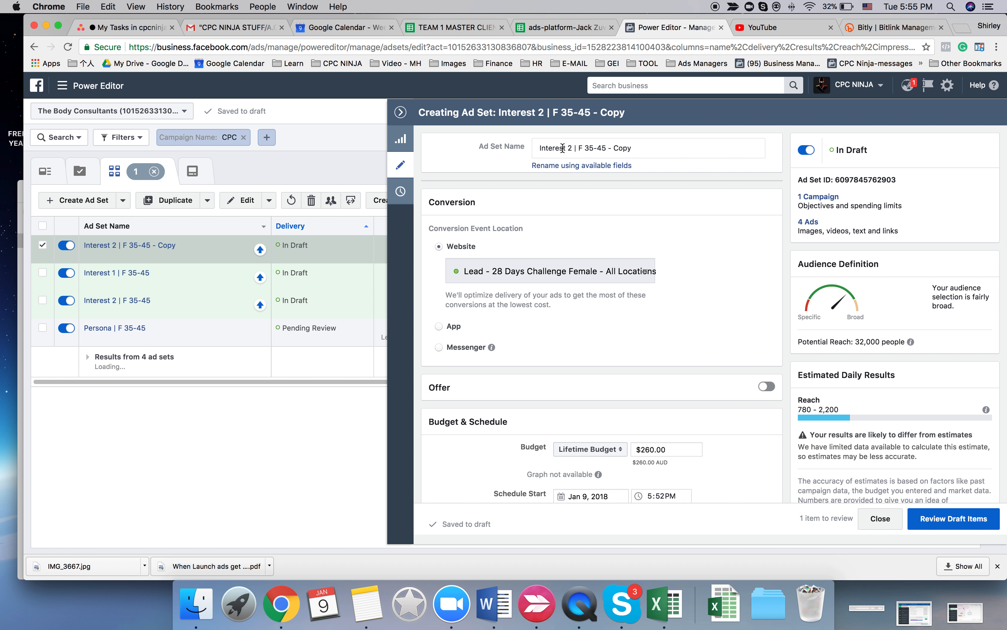
{"action": "double_click", "coordinate": [570, 148]}
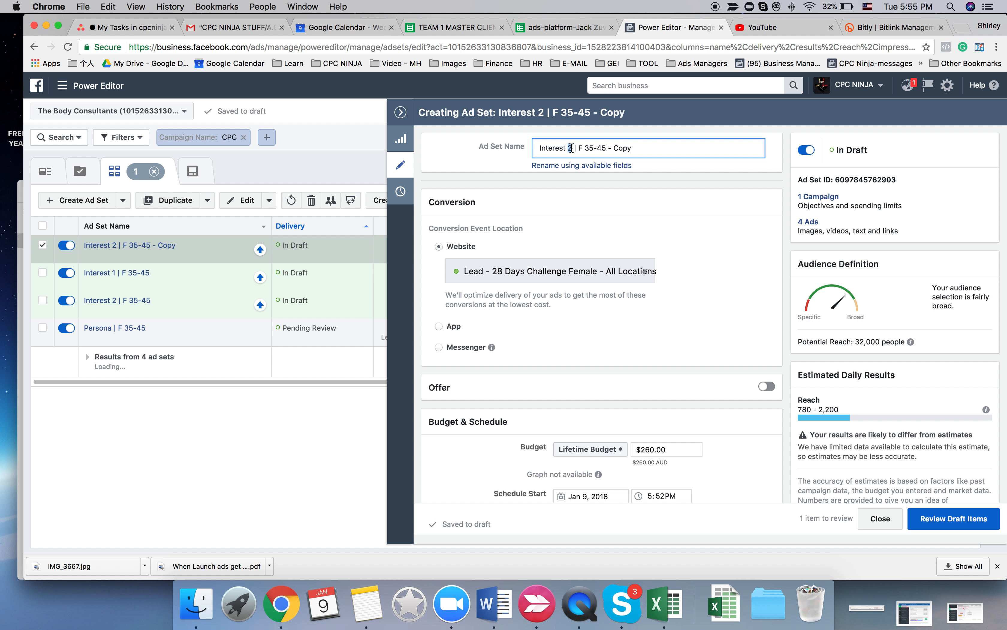
{"action": "left_click_drag", "start_coordinate": [608, 151], "coordinate": [696, 153]}
{"action": "key", "text": "BackSpace"}
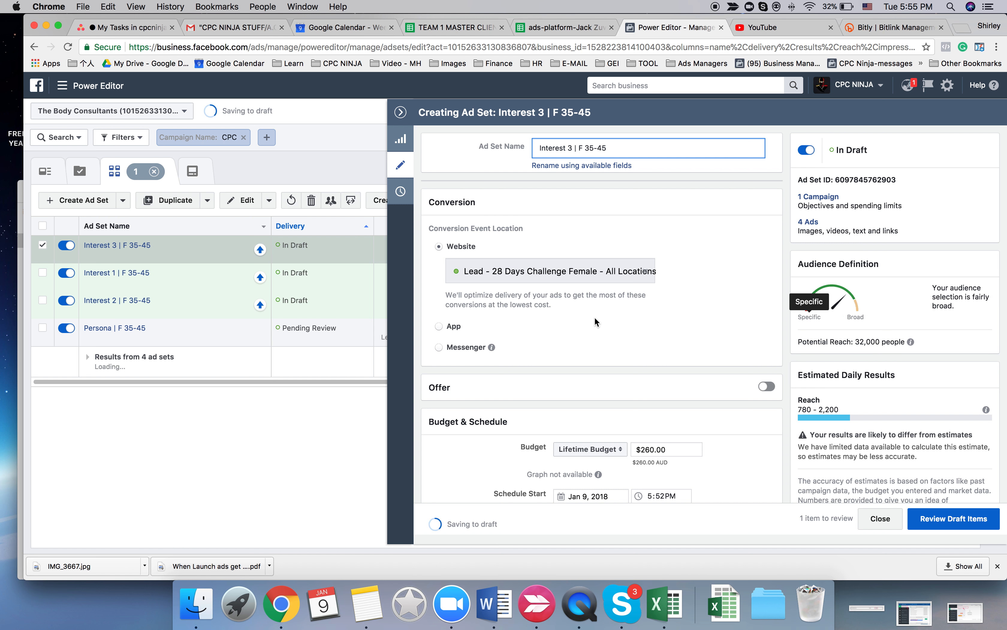
- Set the lifetime budget of Interest 3 | F 35-45 to $180.00
{"action": "scroll", "coordinate": [594, 316], "scroll_direction": "down", "scroll_amount": 2}
{"action": "double_click", "coordinate": [664, 383]}
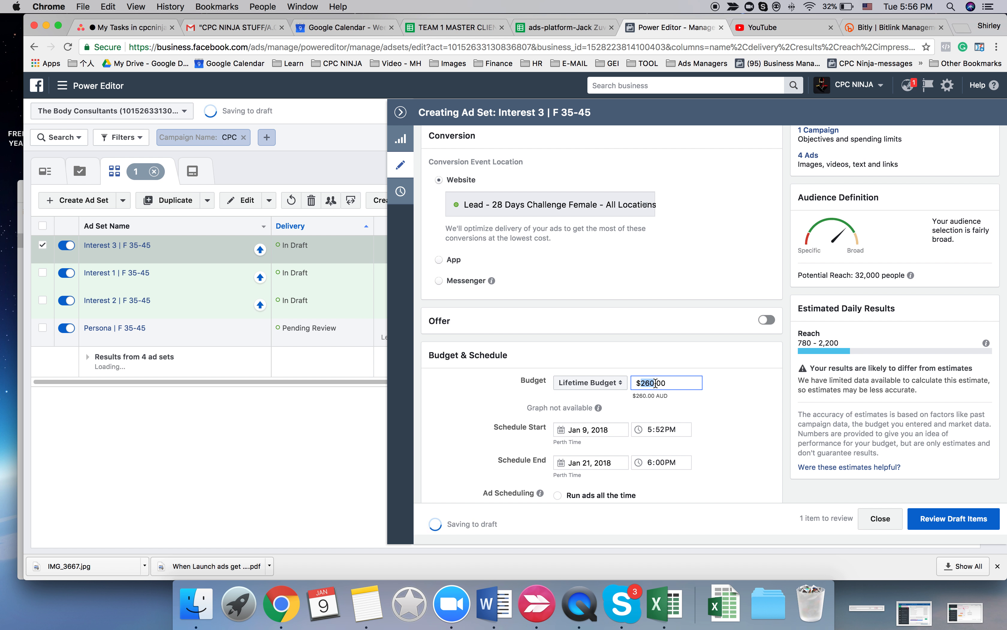
{"action": "type", "text": "180"}
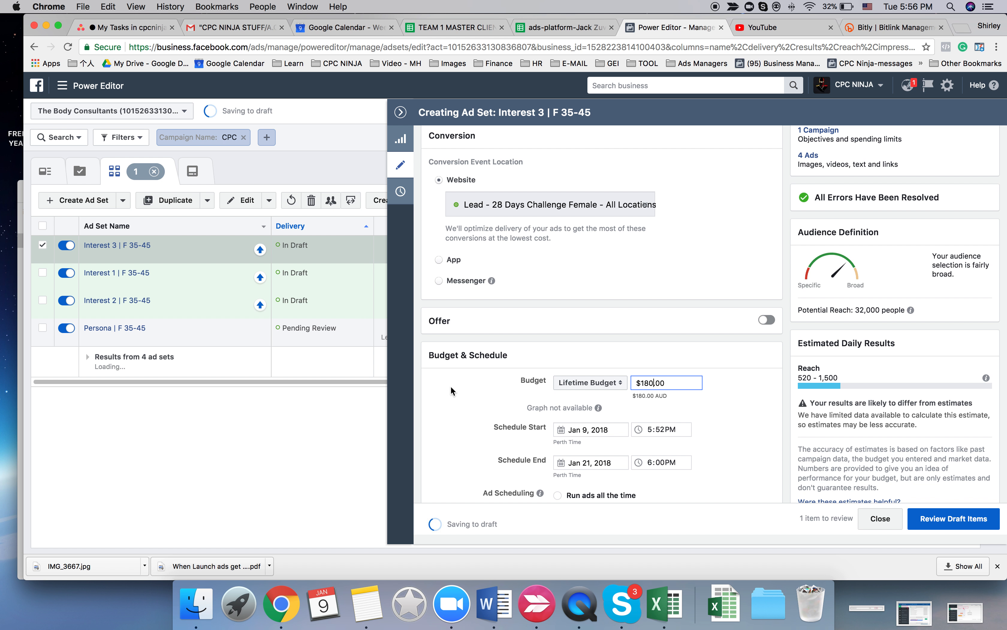
- Open the duplication options for Interest 3 | F 35-45 and copy interest 4's precise interests from the TEAM 1 MASTER CLIENT spreadsheet
{"action": "left_click", "coordinate": [401, 112]}
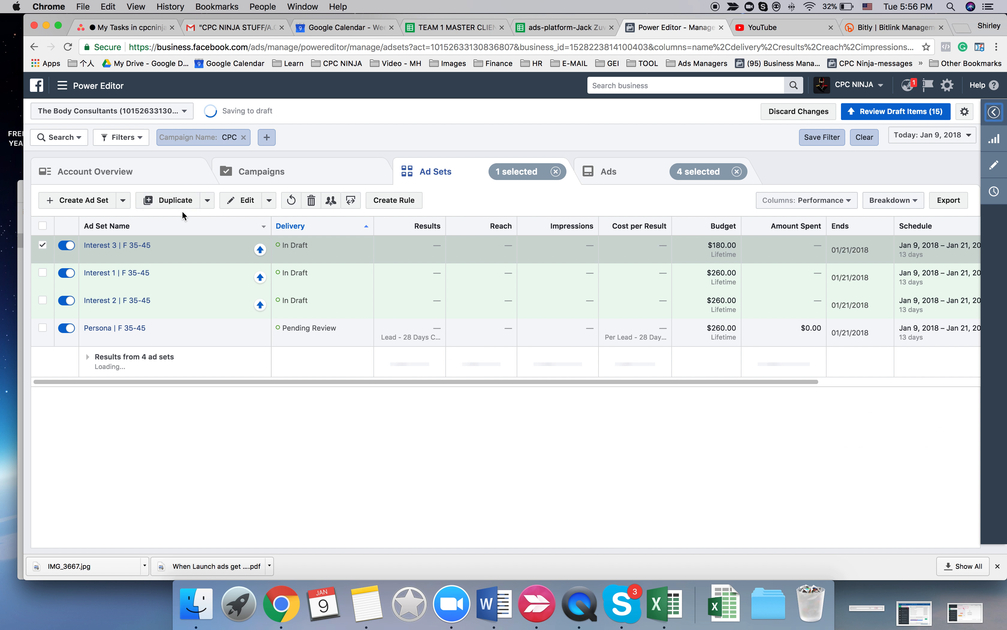
{"action": "left_click", "coordinate": [171, 201]}
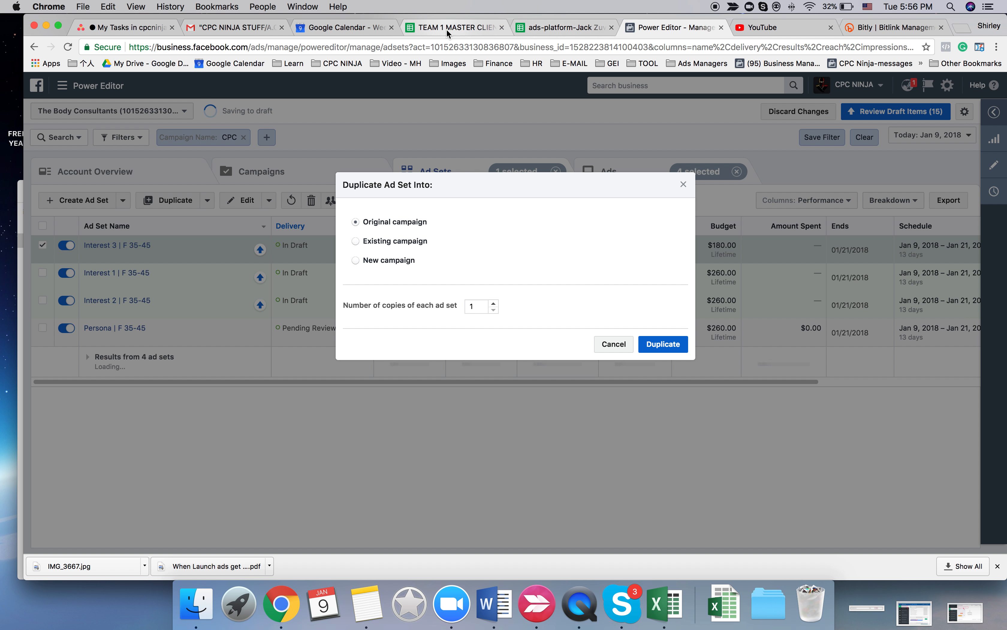
{"action": "left_click", "coordinate": [466, 27]}
{"action": "left_click", "coordinate": [193, 508]}
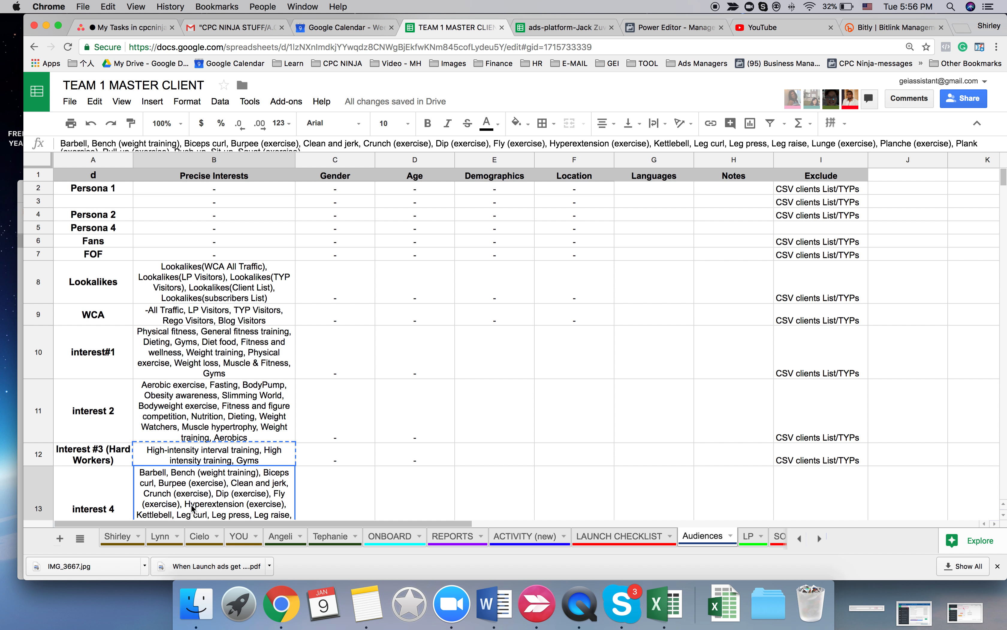
{"action": "key", "text": "super+c"}
- Back in Power Editor, duplicate Interest 3 | F 35-45 once into the original campaign and rename the copy Interest 4 | F 35-45
{"action": "left_click", "coordinate": [667, 29]}
{"action": "left_click", "coordinate": [662, 344]}
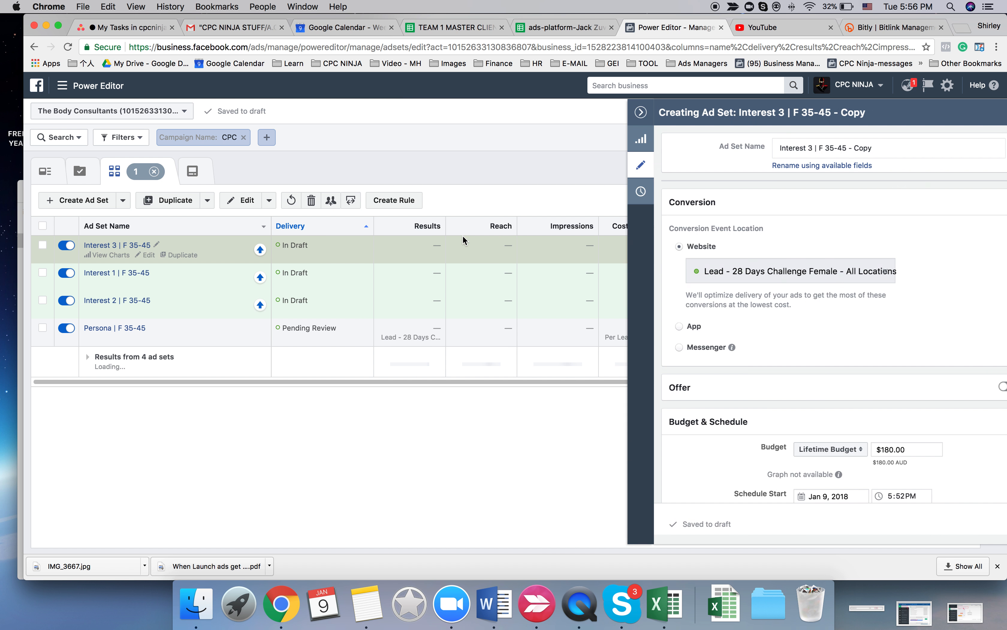
{"action": "left_click", "coordinate": [571, 148]}
{"action": "key", "text": "BackSpace"}
{"action": "type", "text": "4"}
{"action": "left_click_drag", "start_coordinate": [608, 147], "coordinate": [707, 148]}
{"action": "key", "text": "BackSpace"}
{"action": "key", "text": "BackSpace"}
- Replace all detailed targeting interests of Interest 4 | F 35-45 with the list copied for interest 4, starting with Barbell
{"action": "scroll", "coordinate": [674, 334], "scroll_direction": "down", "scroll_amount": 5}
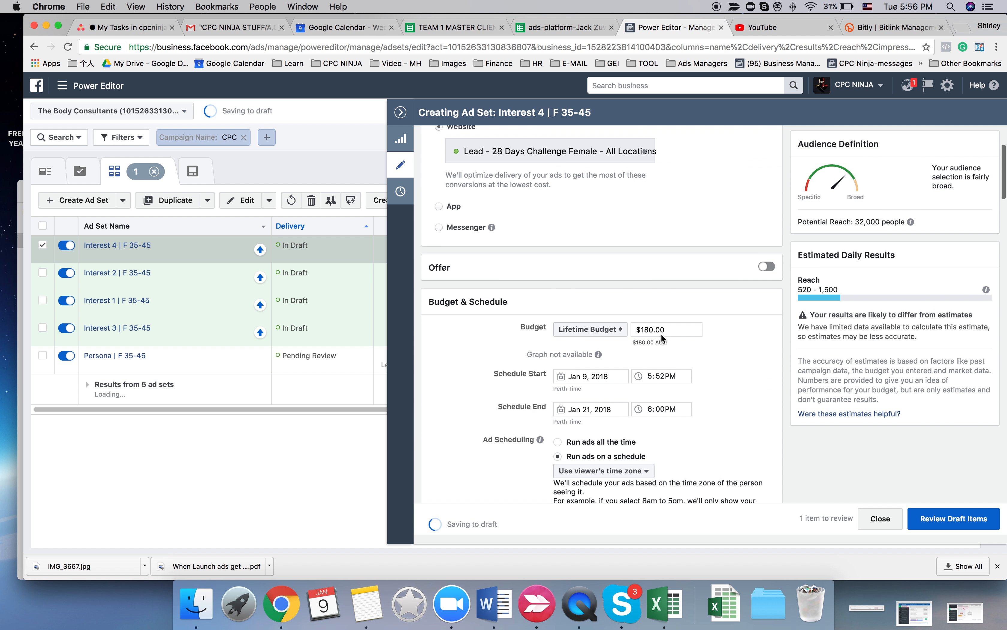
{"action": "scroll", "coordinate": [648, 313], "scroll_direction": "down", "scroll_amount": 10}
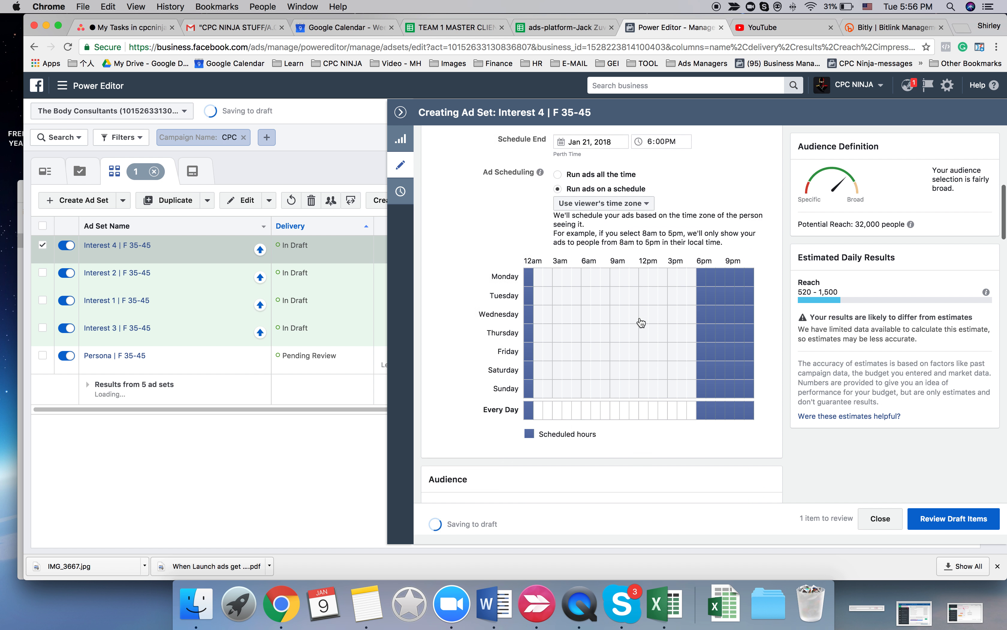
{"action": "scroll", "coordinate": [481, 349], "scroll_direction": "down", "scroll_amount": 8}
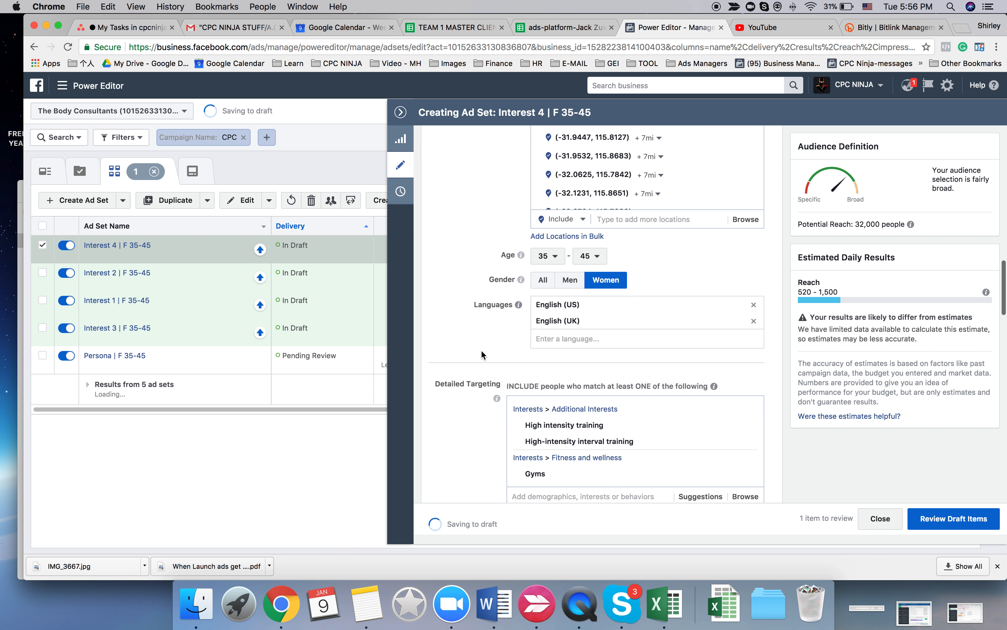
{"action": "scroll", "coordinate": [721, 367], "scroll_direction": "down", "scroll_amount": 1}
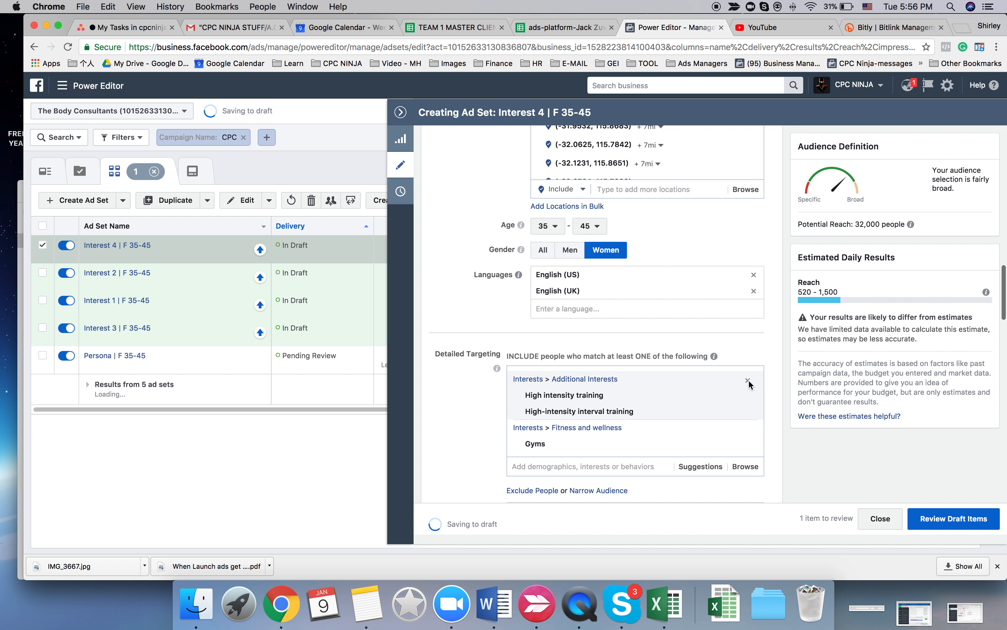
{"action": "left_click", "coordinate": [748, 380]}
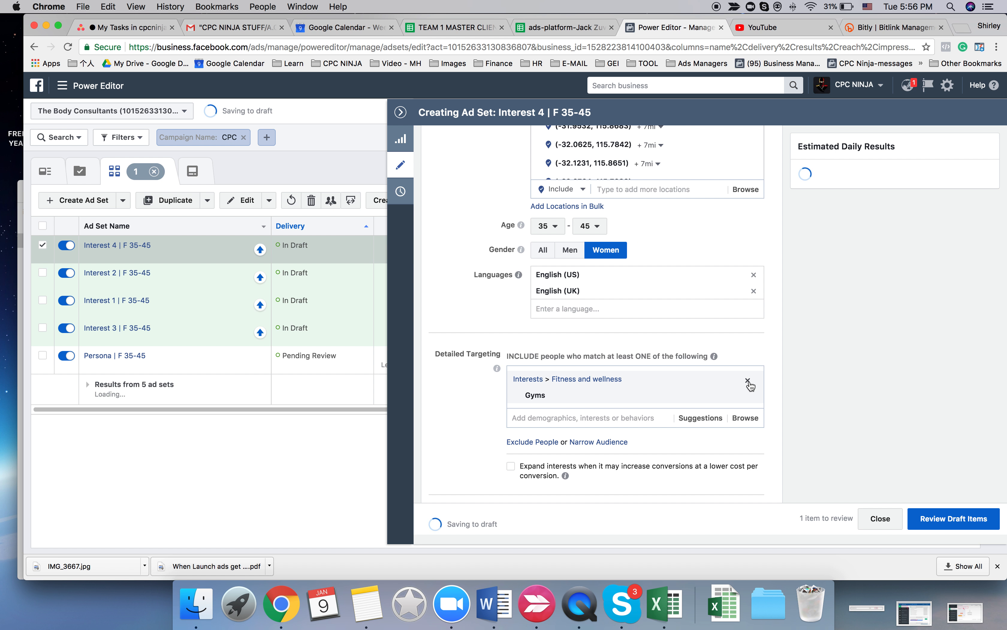
{"action": "left_click", "coordinate": [748, 380]}
{"action": "left_click", "coordinate": [556, 375]}
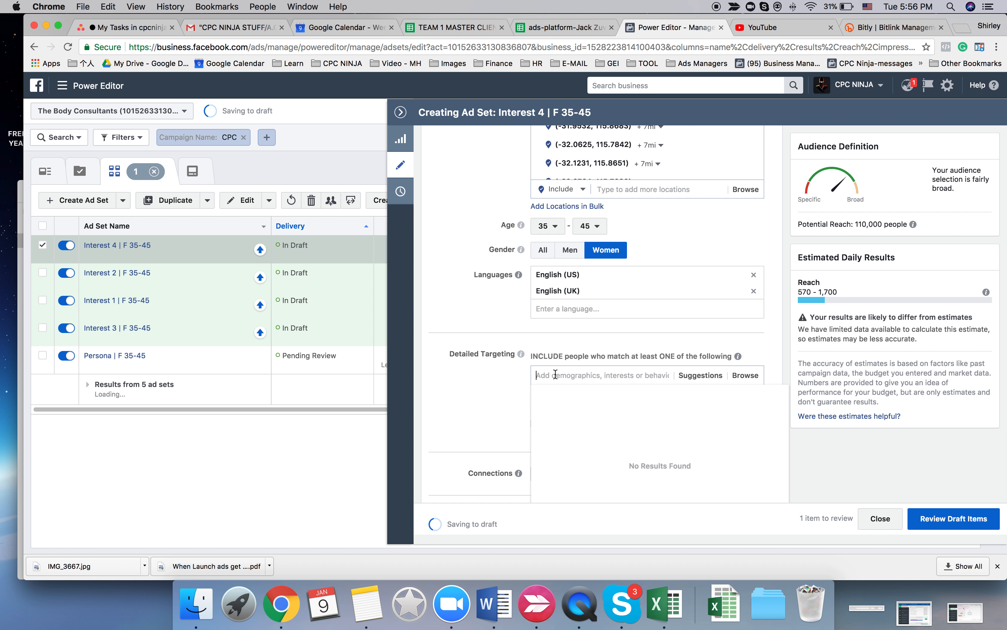
{"action": "type", "text": "Barbell Bench (weight training) Biceps curl Burpee (exercise) Clean and jerk"}
{"action": "left_click", "coordinate": [473, 388]}
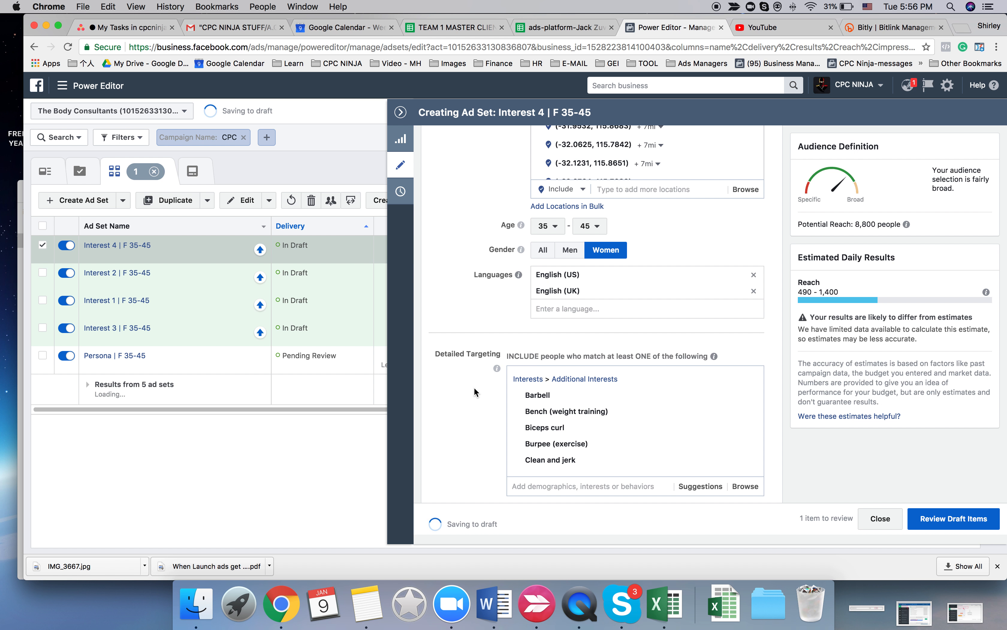
- Set the lifetime budget of Interest 4 | F 35-45 to $100.00
{"action": "scroll", "coordinate": [474, 387], "scroll_direction": "up", "scroll_amount": 2}
{"action": "scroll", "coordinate": [474, 387], "scroll_direction": "down", "scroll_amount": 1}
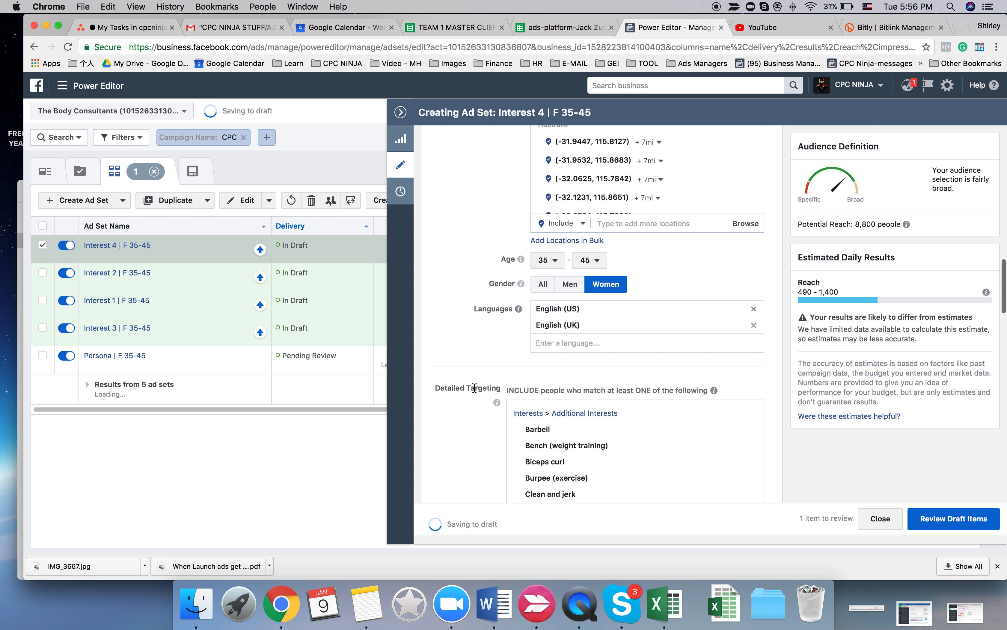
{"action": "scroll", "coordinate": [474, 387], "scroll_direction": "up", "scroll_amount": 15}
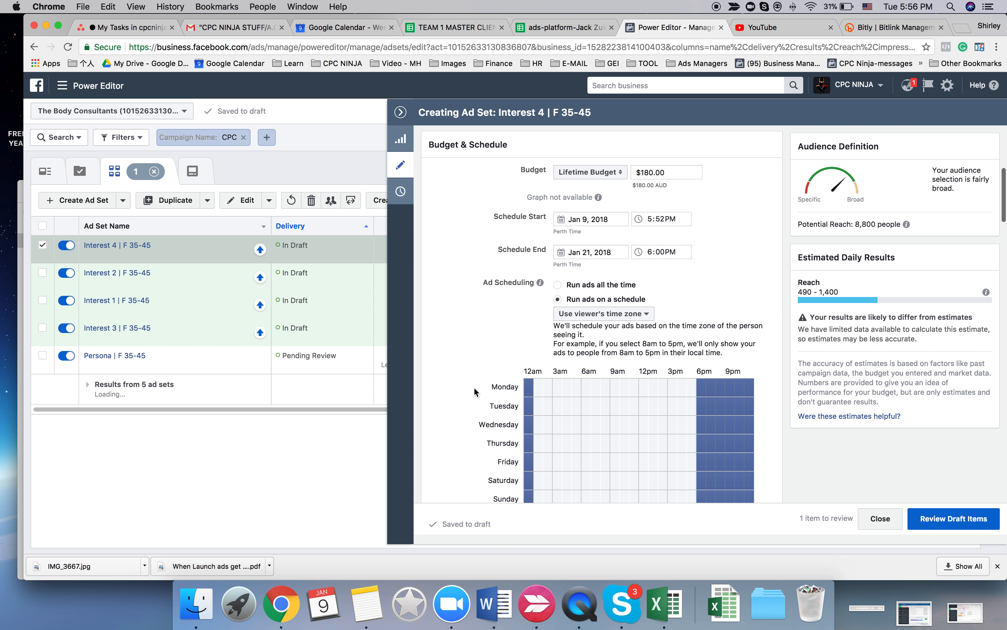
{"action": "scroll", "coordinate": [473, 386], "scroll_direction": "up", "scroll_amount": 4}
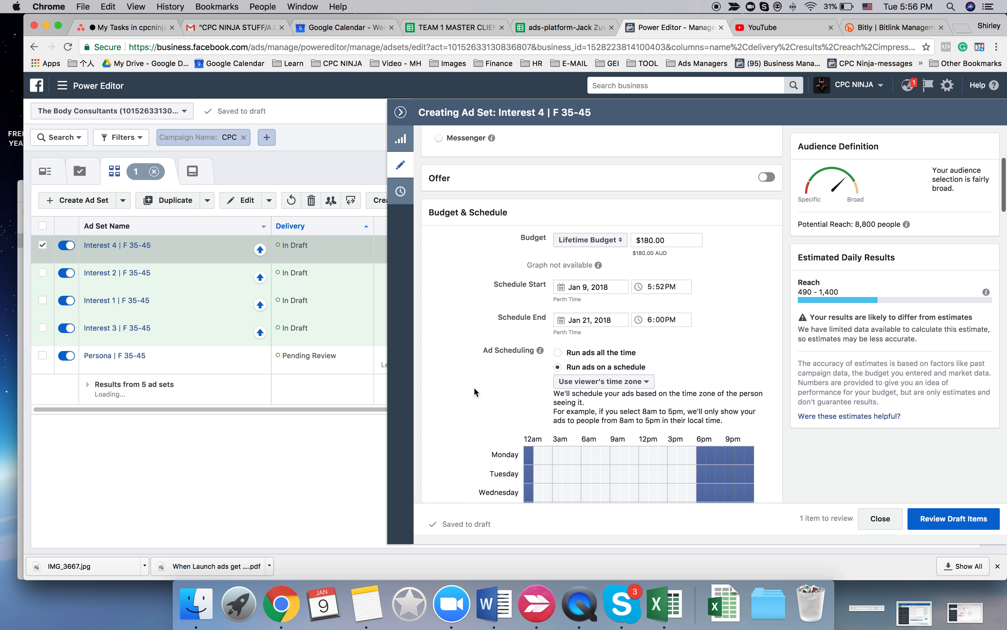
{"action": "left_click", "coordinate": [653, 241]}
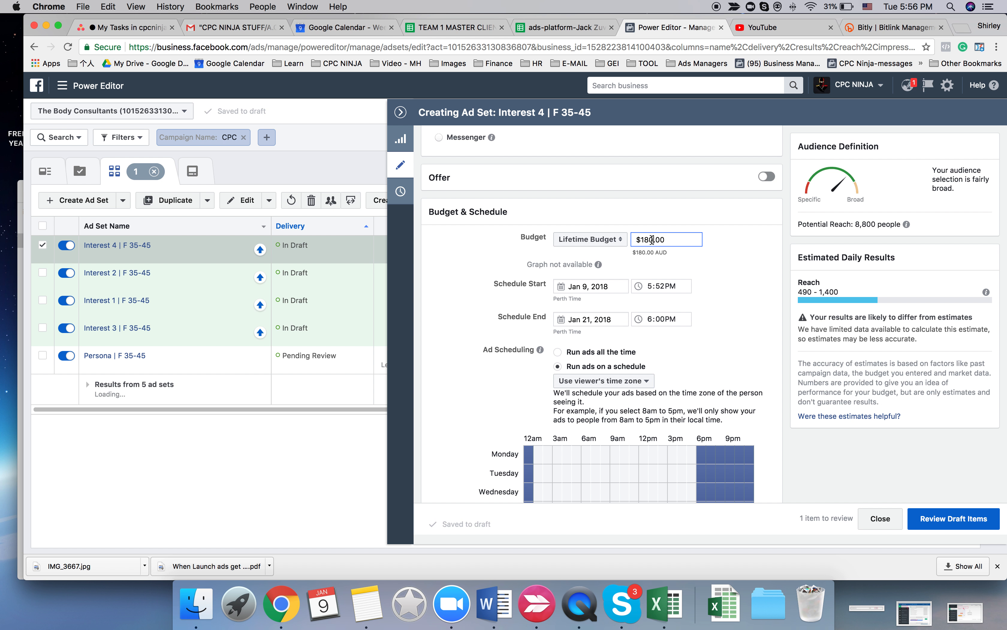
{"action": "double_click", "coordinate": [652, 240]}
{"action": "key", "text": "BackSpace"}
{"action": "type", "text": "1"}
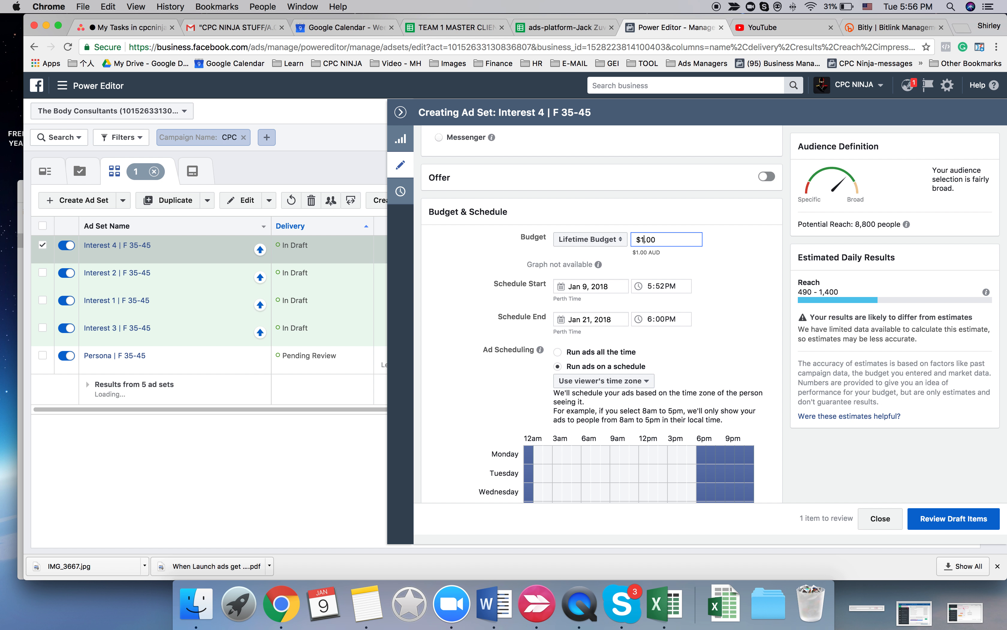
{"action": "type", "text": "00"}
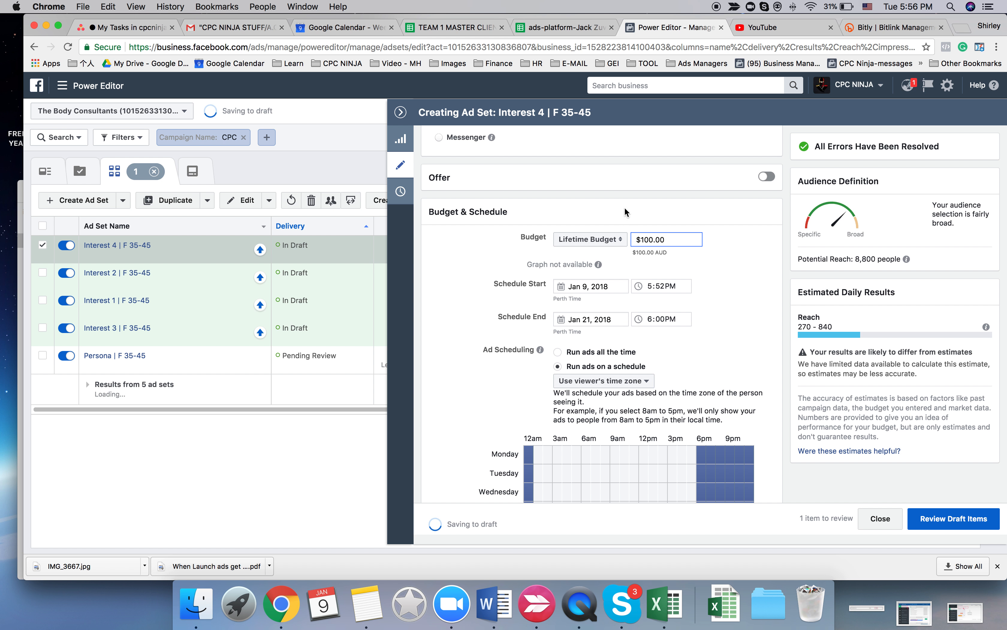
- Duplicate Interest 4 | F 35-45 once into the original campaign and copy the Interest #5 list from the TEAM 1 MASTER CLIENT spreadsheet
{"action": "left_click", "coordinate": [170, 200]}
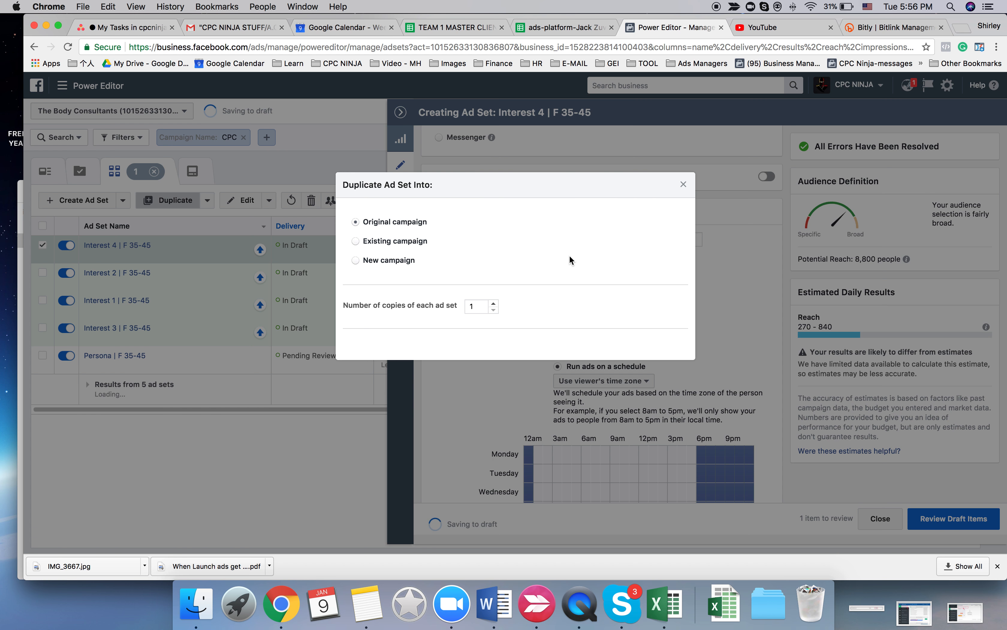
{"action": "left_click", "coordinate": [649, 343]}
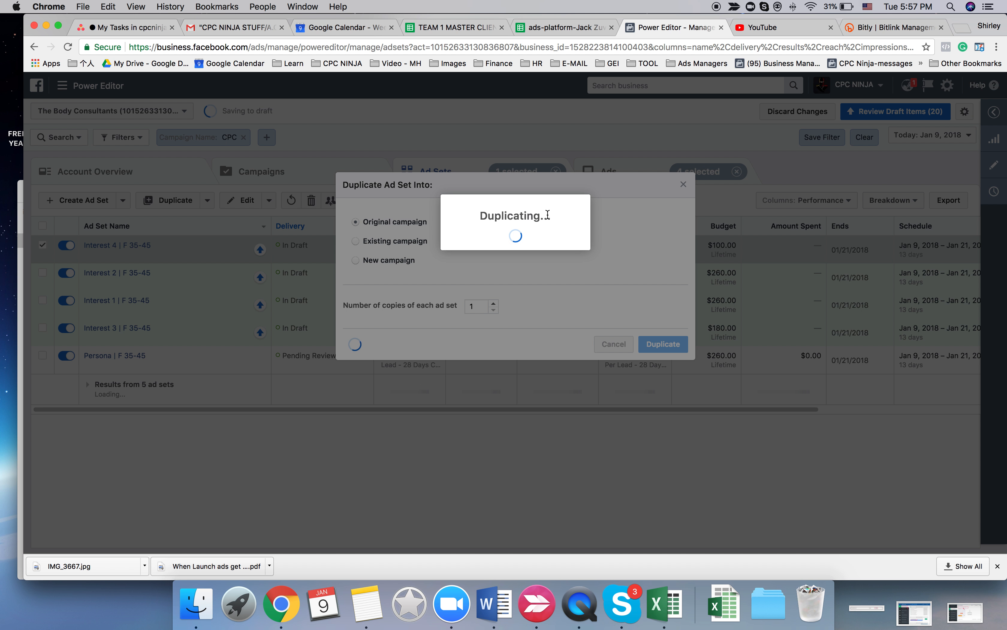
{"action": "left_click", "coordinate": [471, 26]}
{"action": "scroll", "coordinate": [232, 472], "scroll_direction": "down", "scroll_amount": 5}
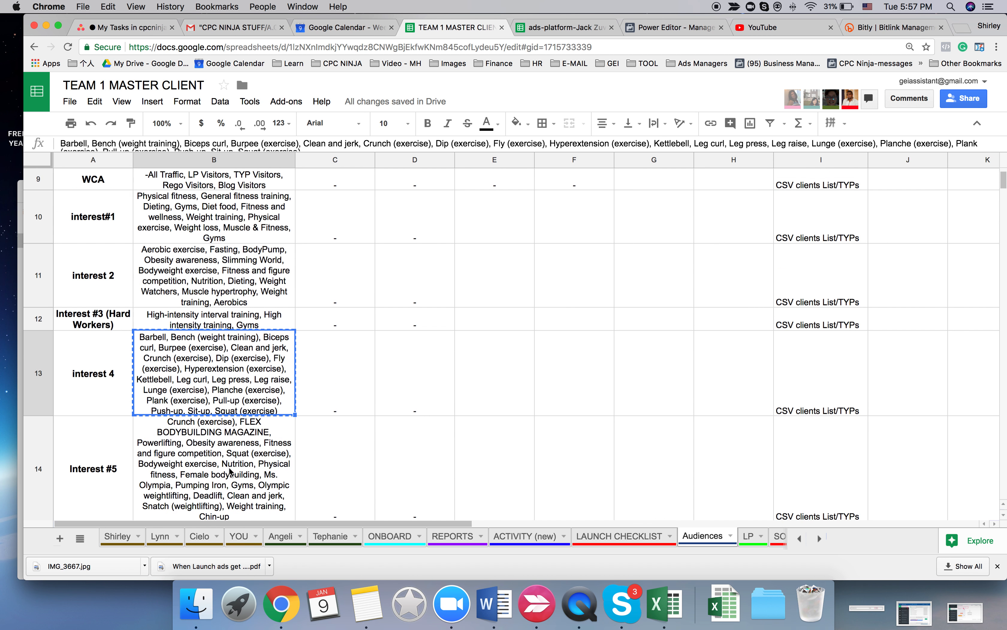
{"action": "left_click", "coordinate": [225, 450]}
{"action": "key", "text": "cmd+c"}
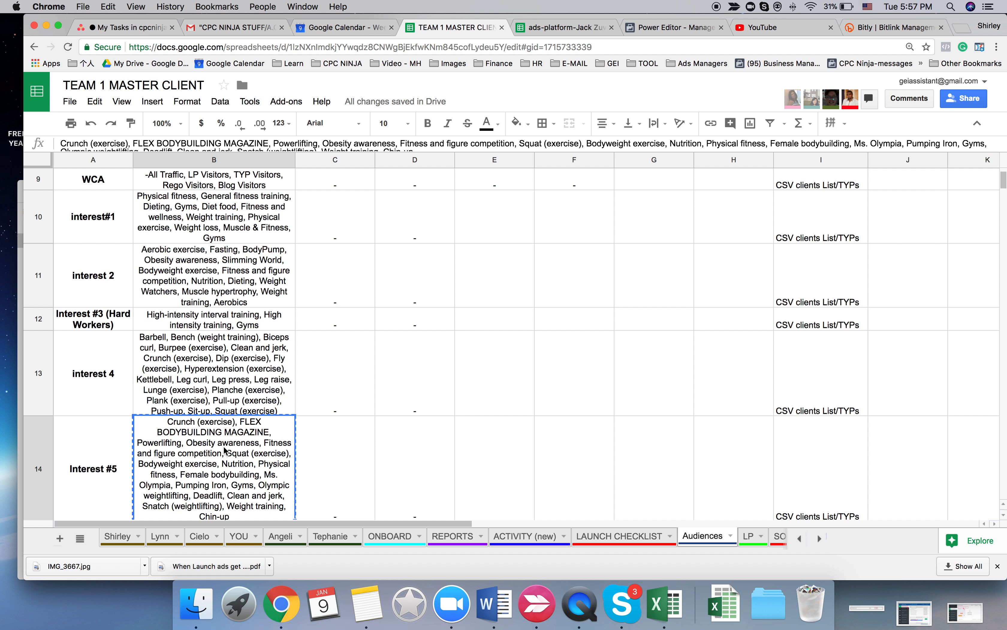
- Back in Power Editor, rename the copied ad set Interest 5 | F 35-45
{"action": "left_click", "coordinate": [663, 34]}
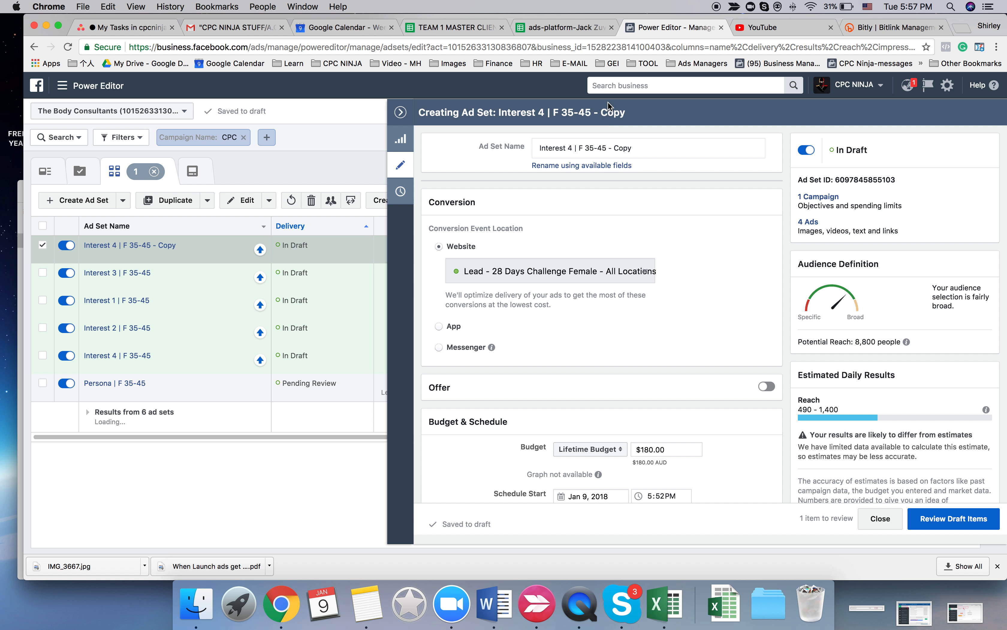
{"action": "left_click", "coordinate": [569, 149]}
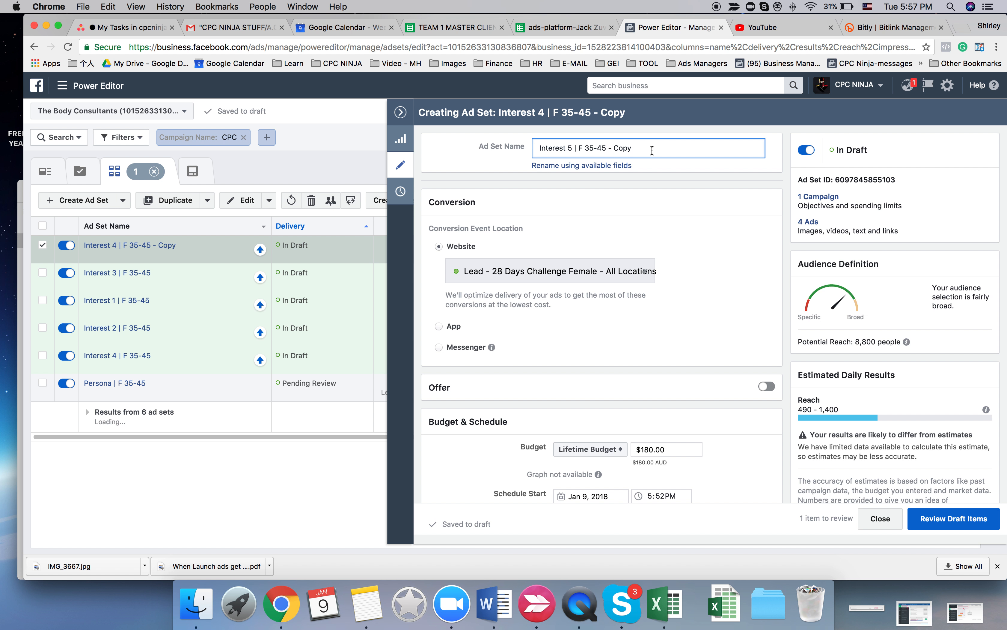
{"action": "key", "text": "shift+Left"}
{"action": "key", "text": "shift+Left"}
{"action": "key", "text": "shift+Left"}
{"action": "key", "text": "shift+Left"}
{"action": "key", "text": "shift+Left"}
{"action": "key", "text": "shift+Left"}
{"action": "key", "text": "BackSpace"}
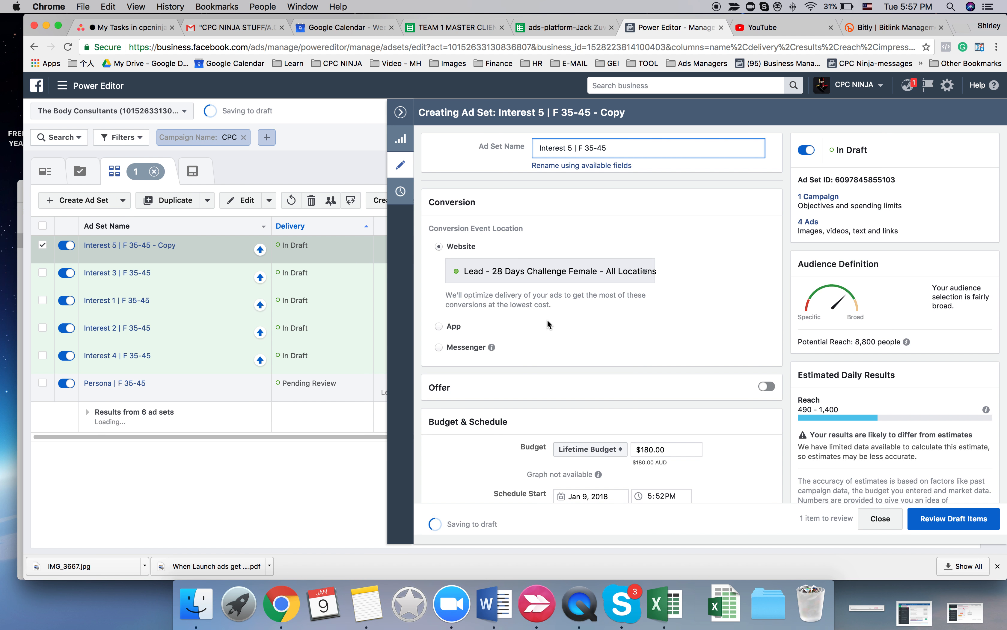
- Replace all detailed targeting interests of Interest 5 | F 35-45 with the list copied for Interest #5
{"action": "scroll", "coordinate": [547, 324], "scroll_direction": "down", "scroll_amount": 15}
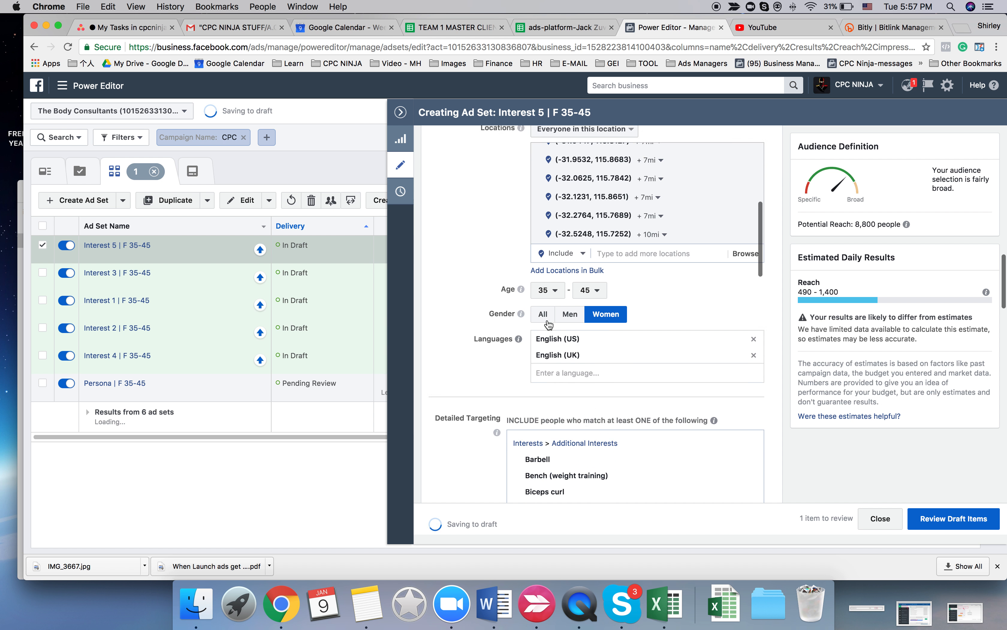
{"action": "scroll", "coordinate": [549, 325], "scroll_direction": "down", "scroll_amount": 5}
{"action": "scroll", "coordinate": [631, 325], "scroll_direction": "down", "scroll_amount": 2}
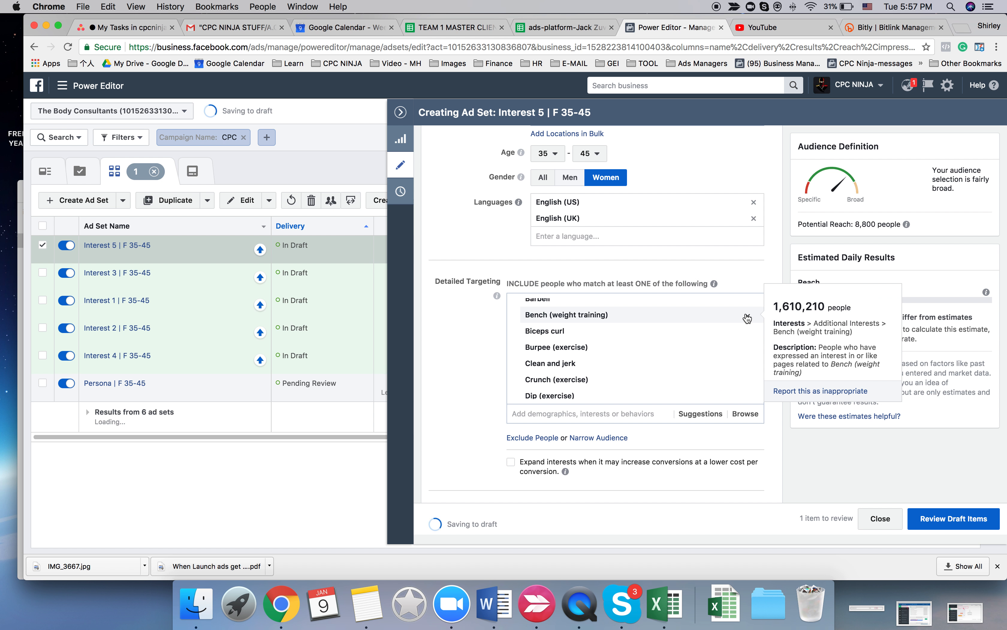
{"action": "left_click", "coordinate": [747, 316]}
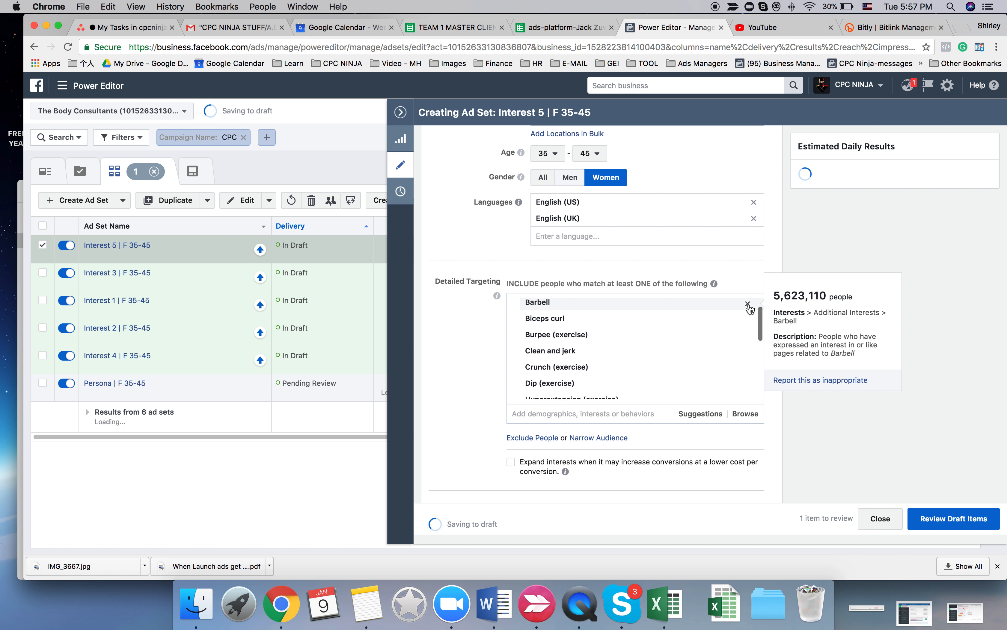
{"action": "left_click", "coordinate": [747, 303]}
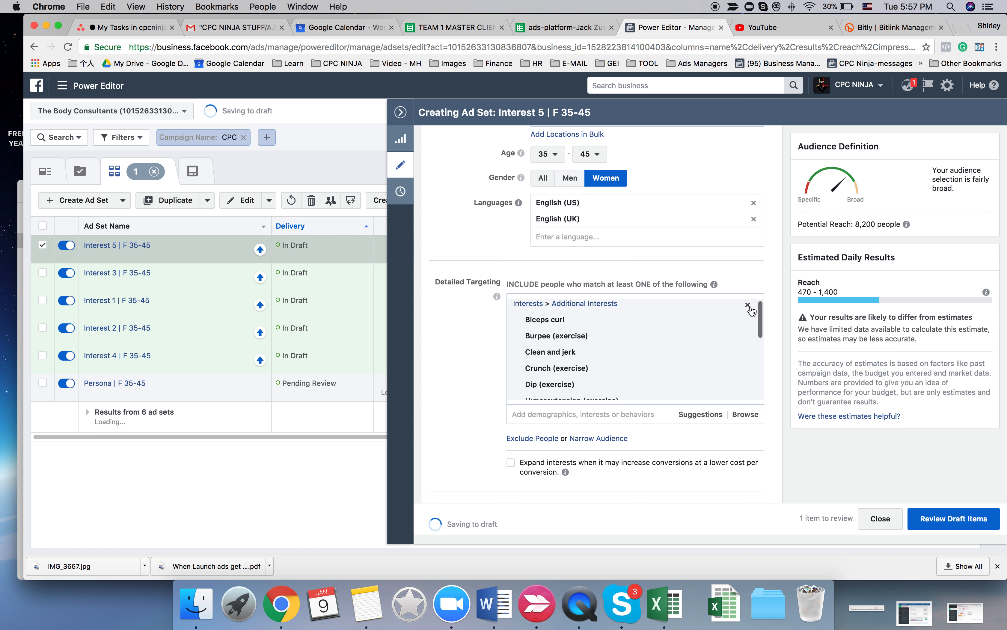
{"action": "left_click", "coordinate": [748, 307]}
{"action": "left_click", "coordinate": [613, 308]}
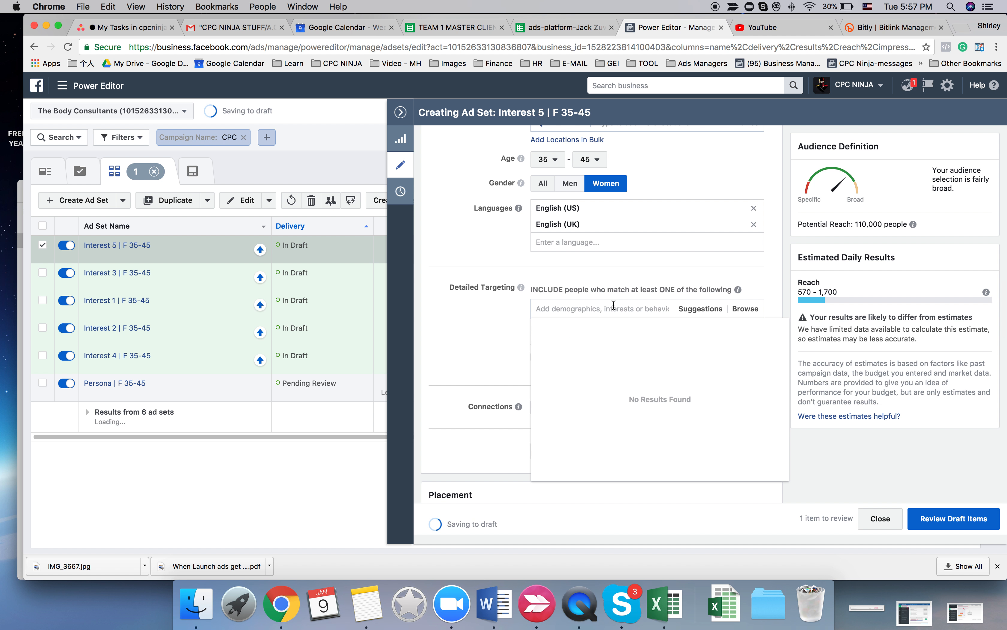
{"action": "mouse_move", "coordinate": [912, 225]}
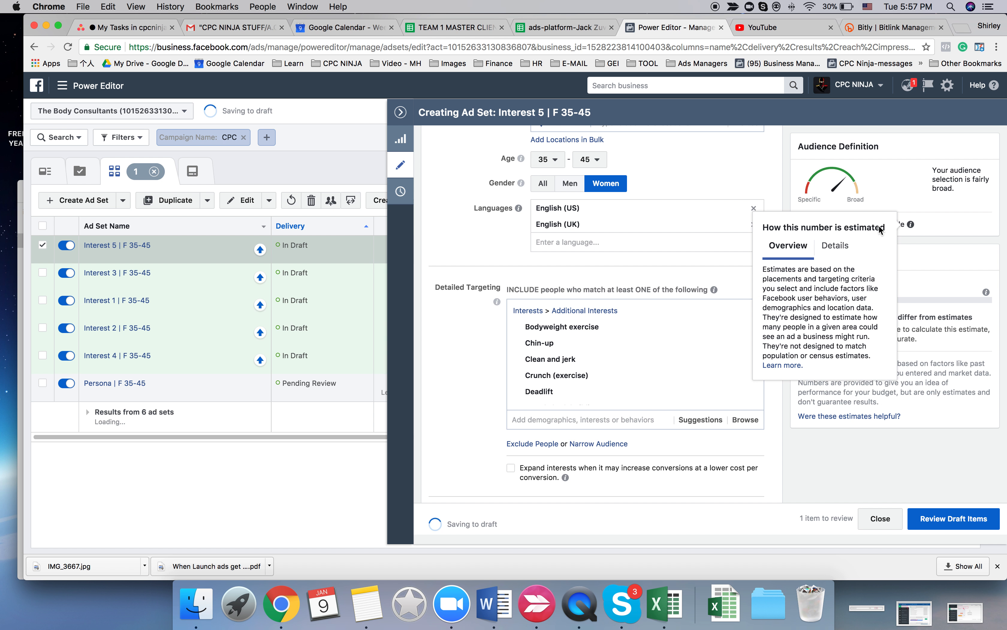
- Set the lifetime budget of Interest 5 | F 35-45 to $260.00
{"action": "scroll", "coordinate": [472, 246], "scroll_direction": "up", "scroll_amount": 10}
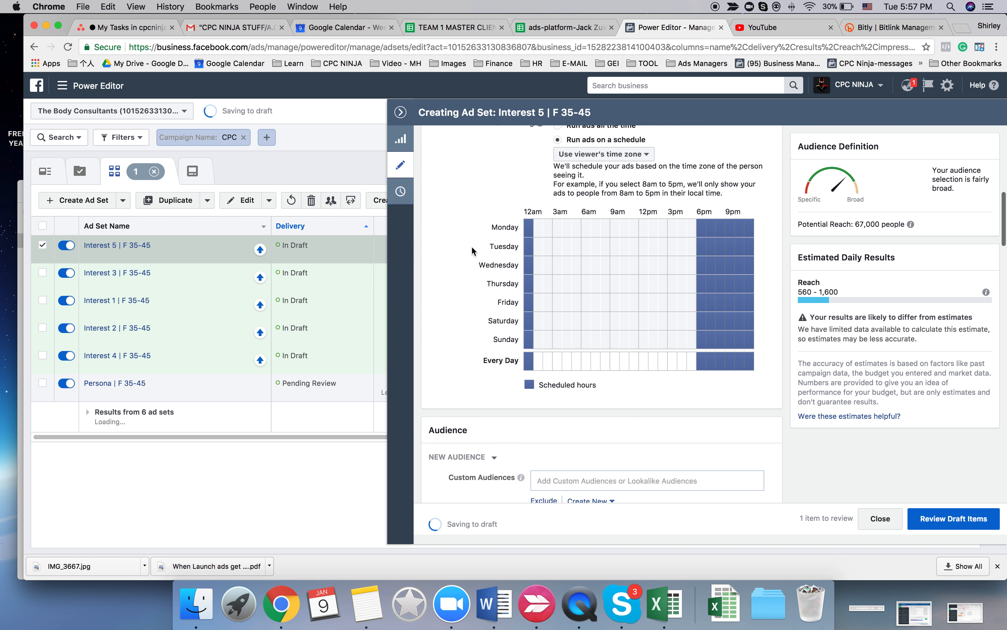
{"action": "scroll", "coordinate": [472, 245], "scroll_direction": "up", "scroll_amount": 8}
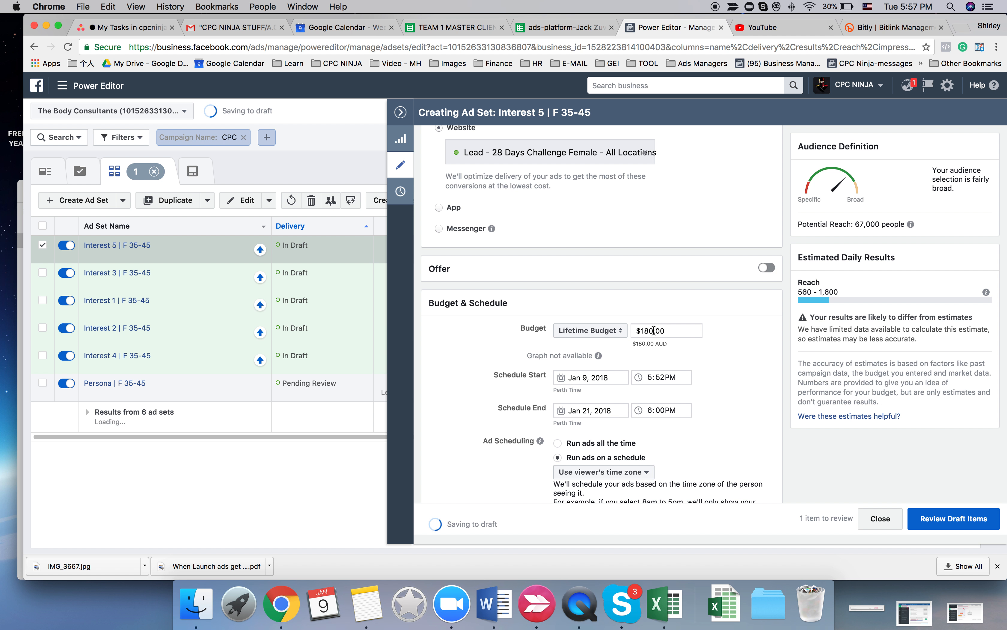
{"action": "left_click_drag", "start_coordinate": [654, 330], "coordinate": [636, 330]}
{"action": "type", "text": "260"}
{"action": "left_click", "coordinate": [726, 376]}
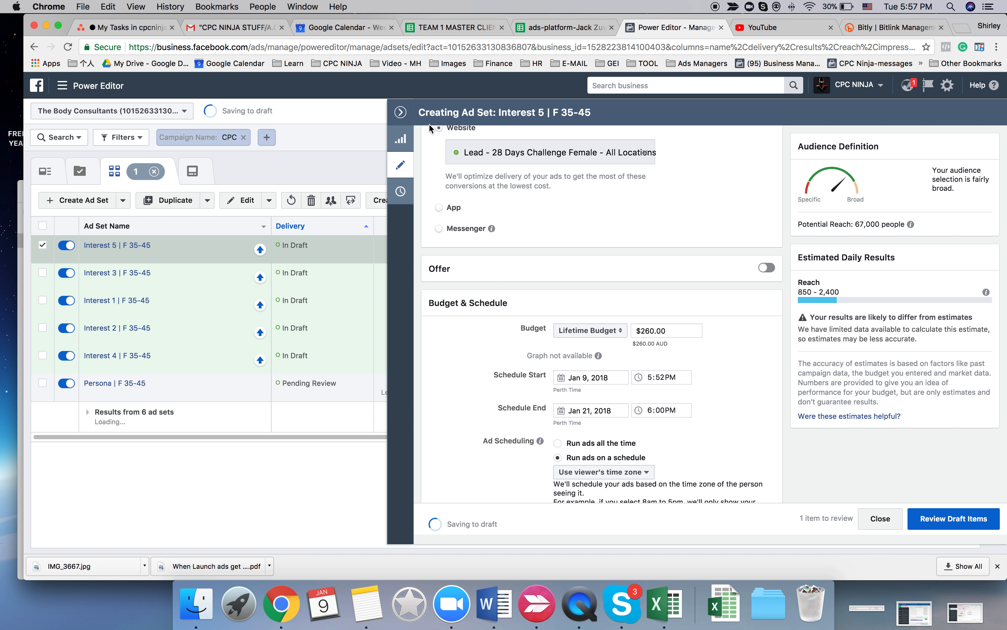
- Collapse the ad set editor and switch off Interest 3 | F 35-45 and Interest 4 | F 35-45, leaving neither selected
{"action": "left_click", "coordinate": [401, 112]}
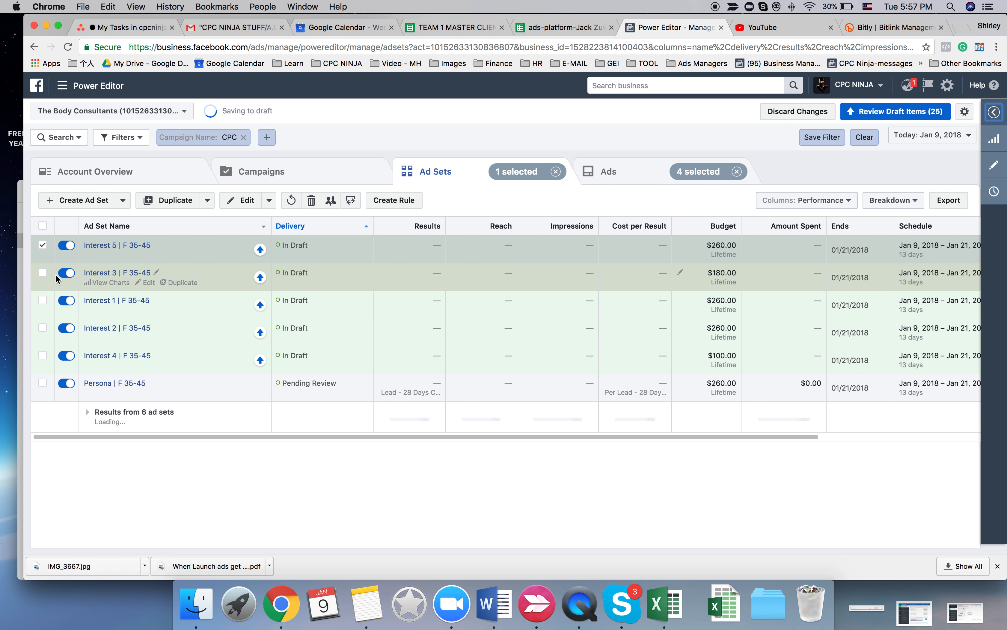
{"action": "left_click", "coordinate": [59, 273]}
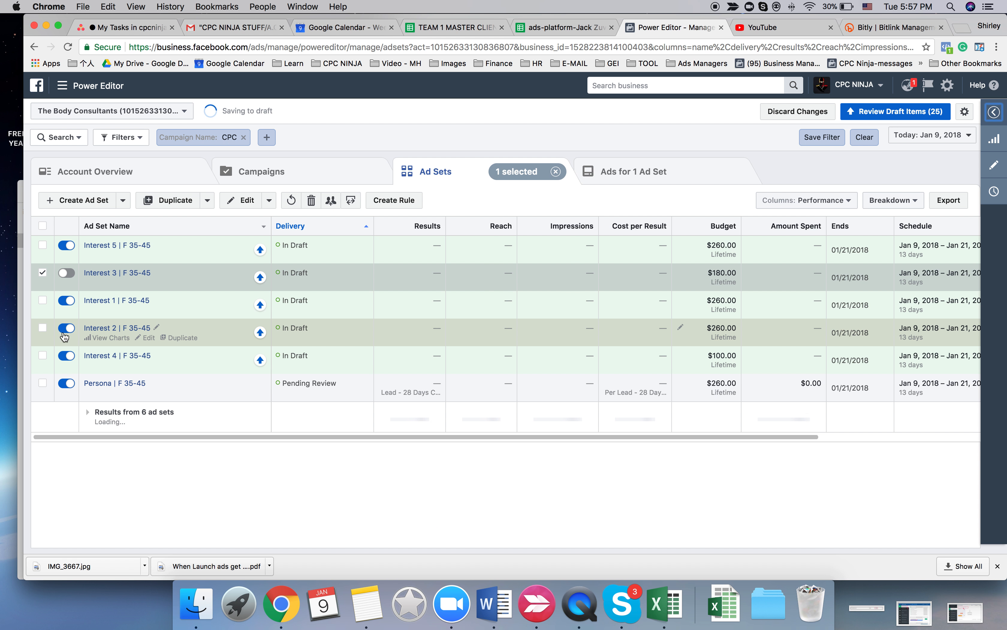
{"action": "left_click", "coordinate": [66, 357]}
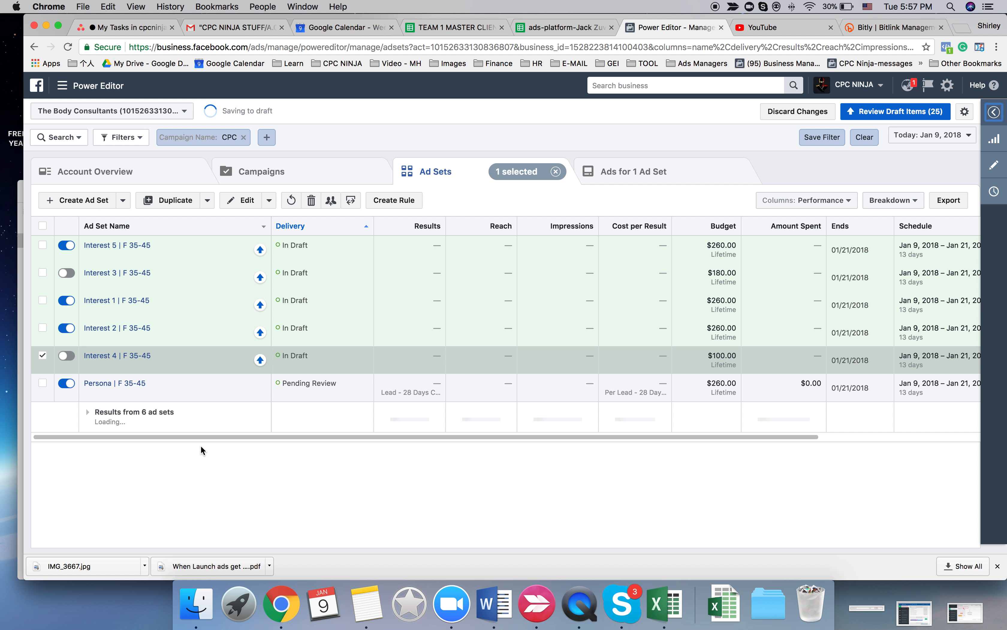
{"action": "left_click", "coordinate": [44, 354]}
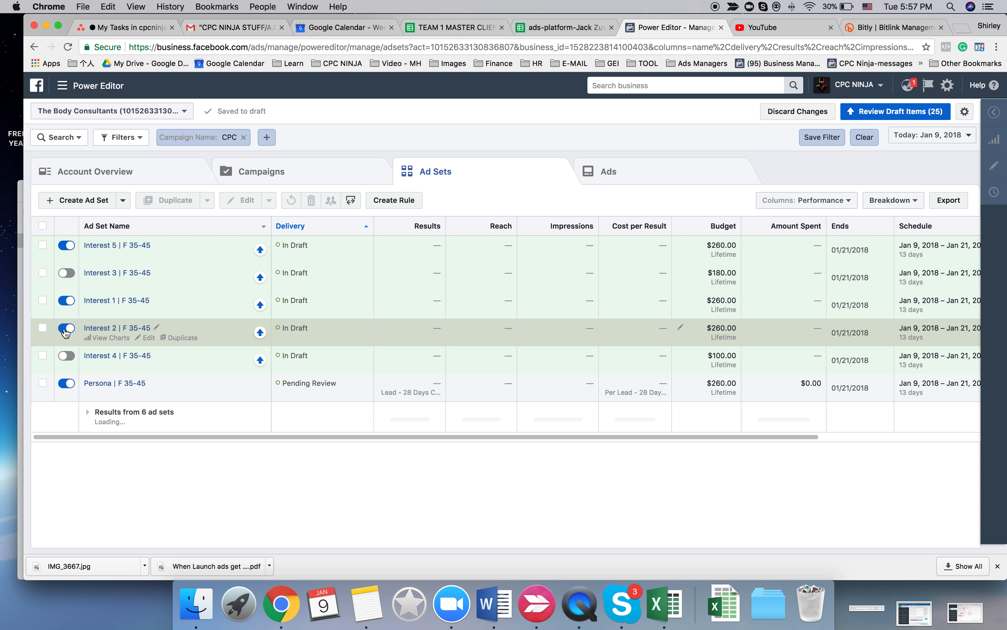
- Duplicate Interest 5 | F 35-45 once into the original campaign and rename the copy Warm Traffic | F 35-45
{"action": "left_click", "coordinate": [43, 245]}
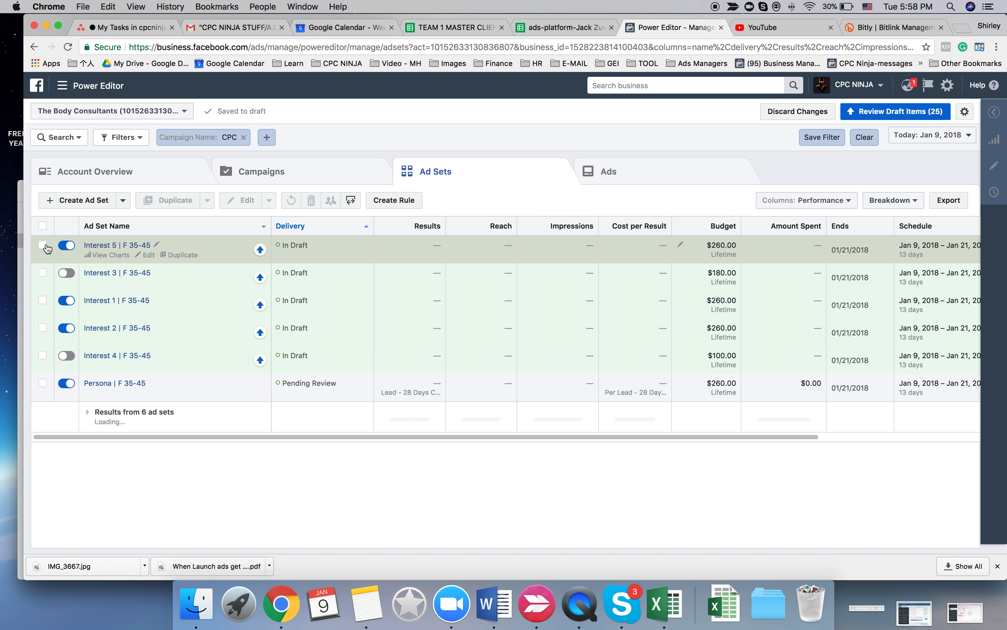
{"action": "left_click", "coordinate": [172, 199]}
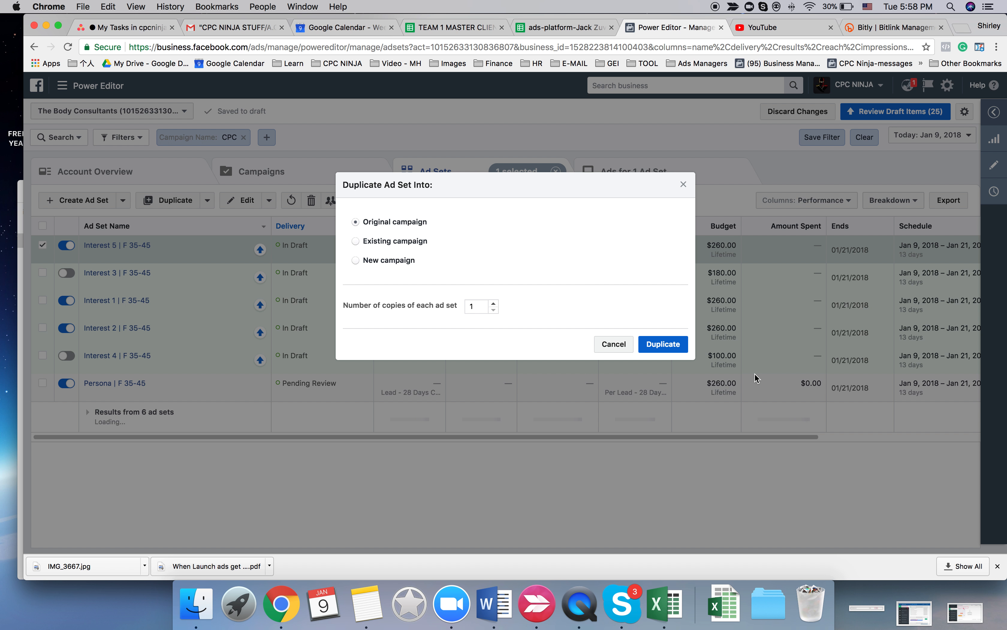
{"action": "left_click", "coordinate": [658, 344]}
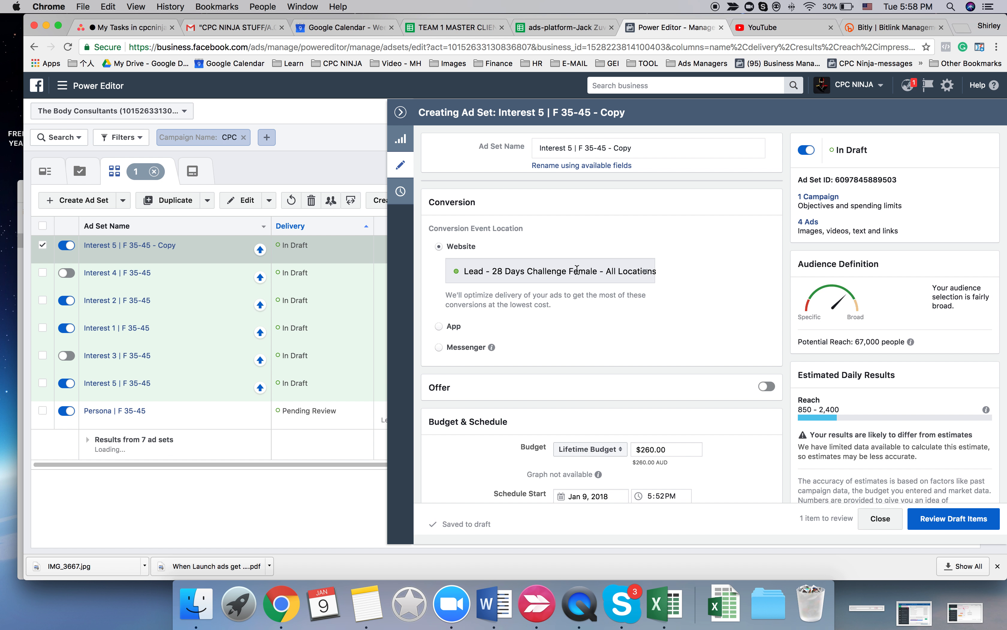
{"action": "left_click_drag", "start_coordinate": [576, 147], "coordinate": [522, 151]}
{"action": "type", "text": "Warm T"}
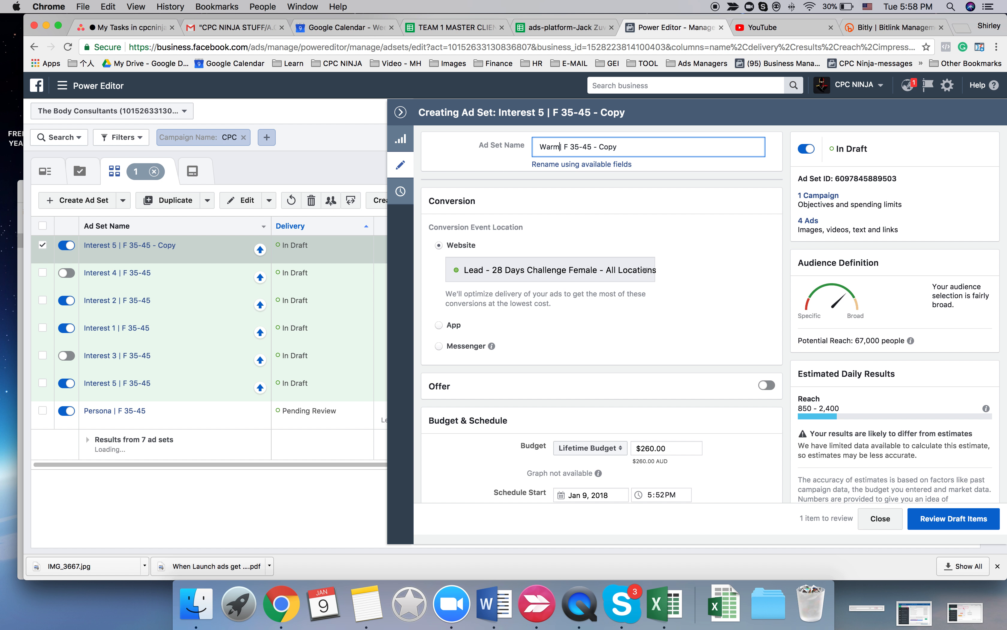
{"action": "type", "text": "raffic |"}
{"action": "left_click_drag", "start_coordinate": [621, 146], "coordinate": [668, 146]}
{"action": "key", "text": "BackSpace"}
- Add custom audiences 50% + Videos 28/12/17, thebodyconsultants.com - Blog Visitors 180 days, 50% Video Viewers AIDA(A) and 25%VIDVIEWS - Retargeting to Warm Traffic | F 35-45
{"action": "scroll", "coordinate": [676, 346], "scroll_direction": "down", "scroll_amount": 15}
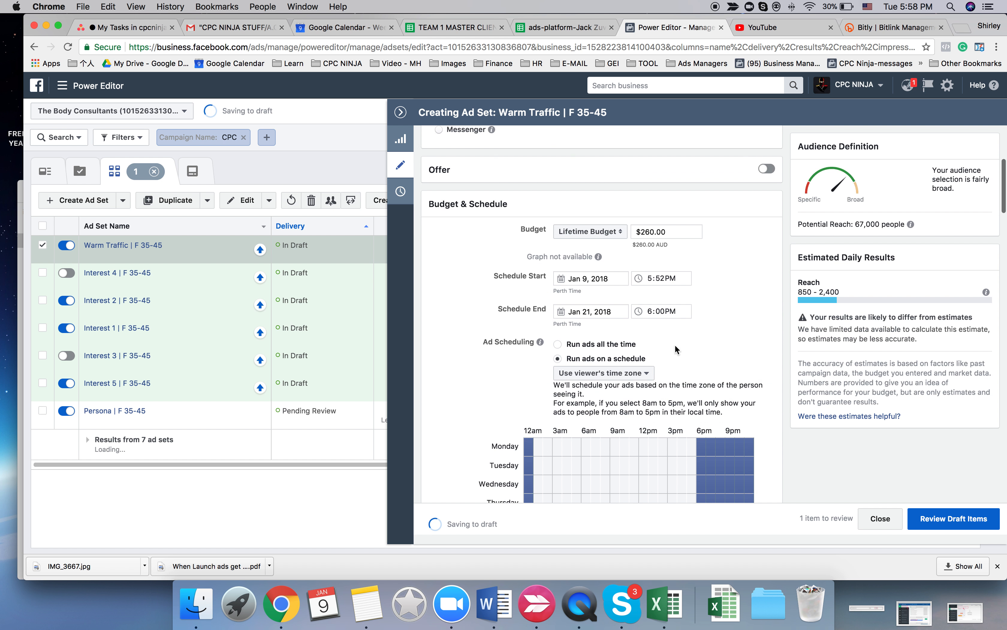
{"action": "left_click", "coordinate": [583, 257]}
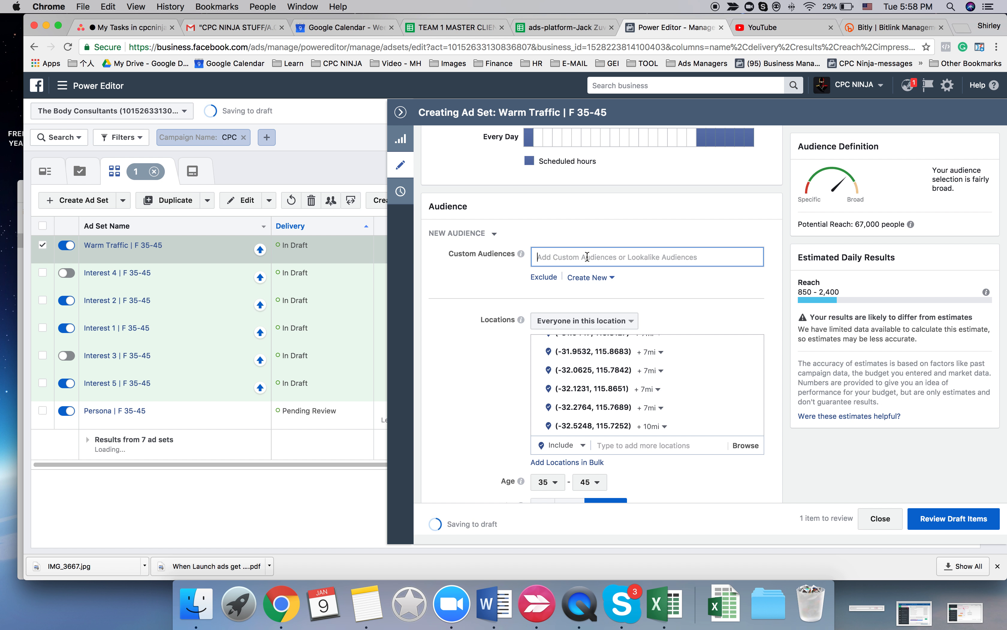
{"action": "left_click", "coordinate": [562, 254]}
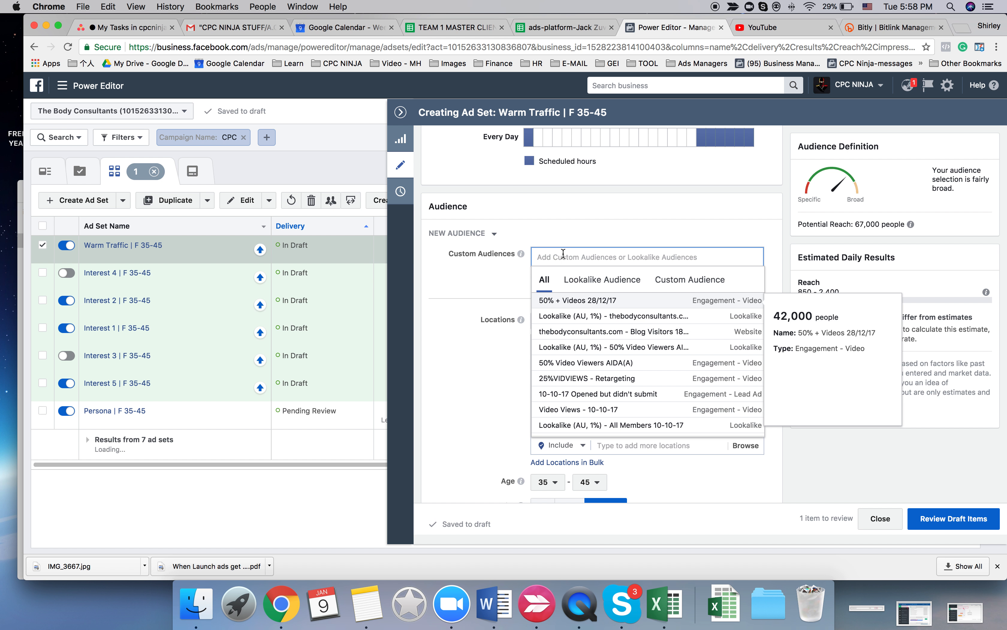
{"action": "left_click", "coordinate": [598, 301]}
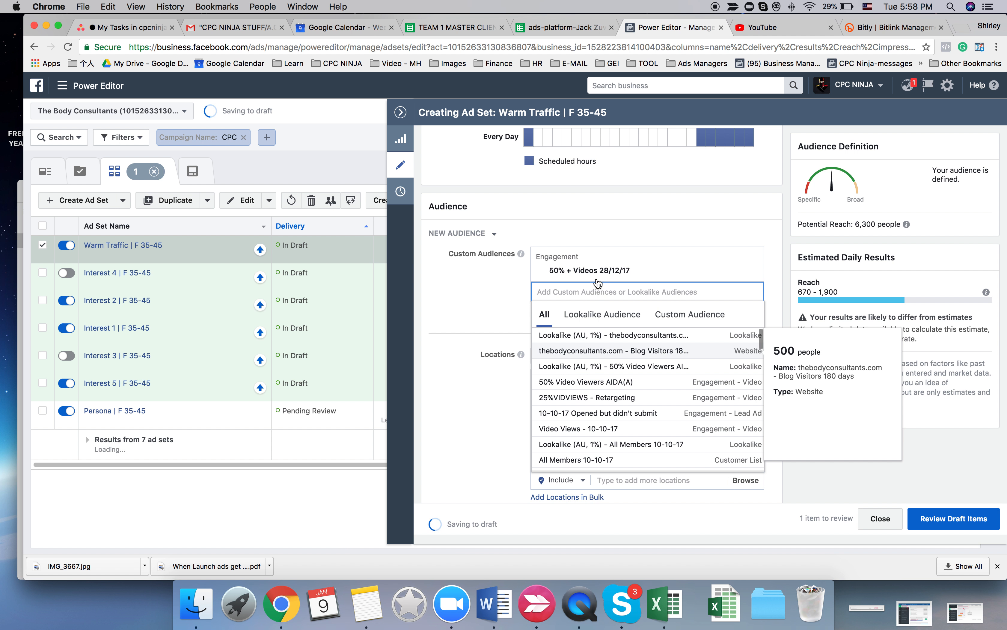
{"action": "left_click", "coordinate": [600, 351]}
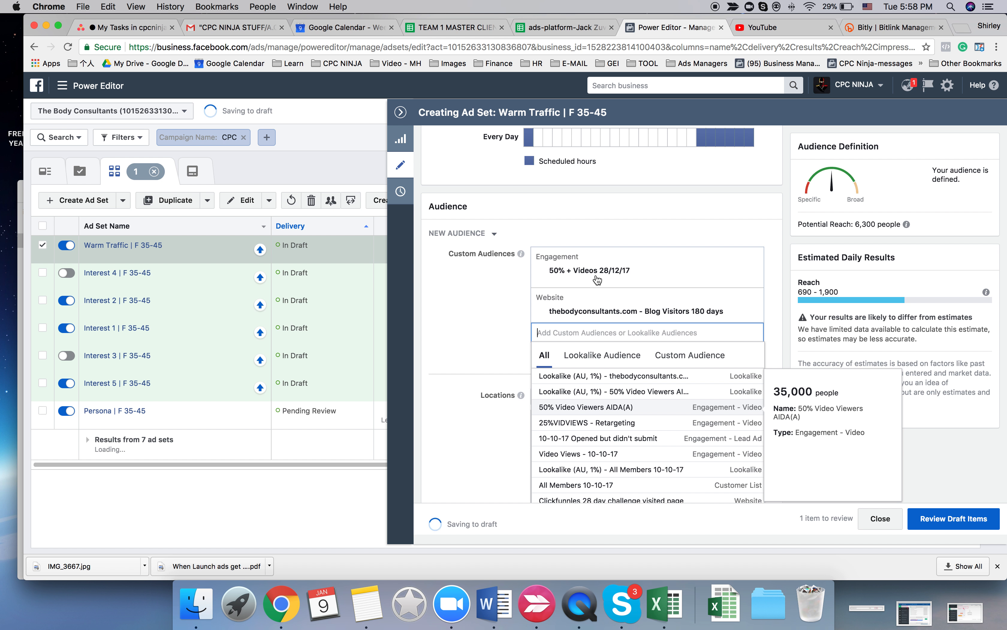
{"action": "left_click", "coordinate": [603, 407]}
{"action": "left_click", "coordinate": [600, 354]}
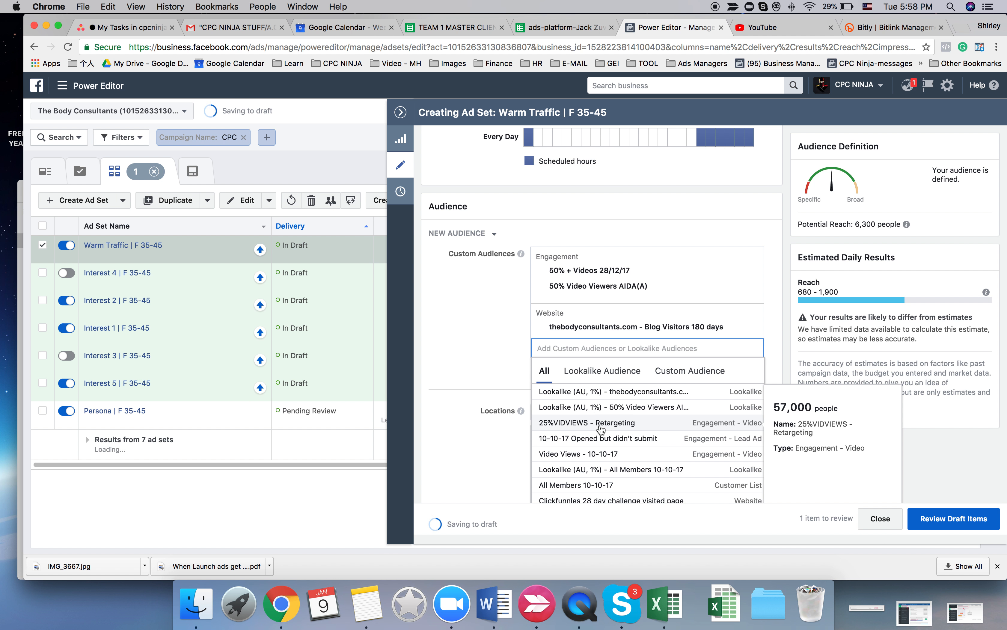
{"action": "left_click", "coordinate": [600, 425]}
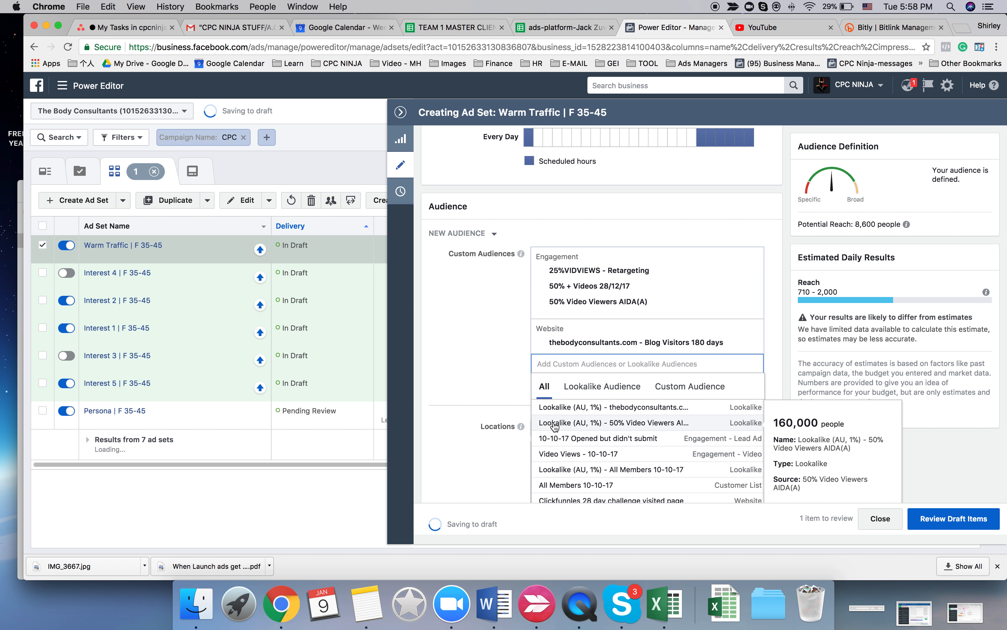
{"action": "left_click", "coordinate": [495, 326]}
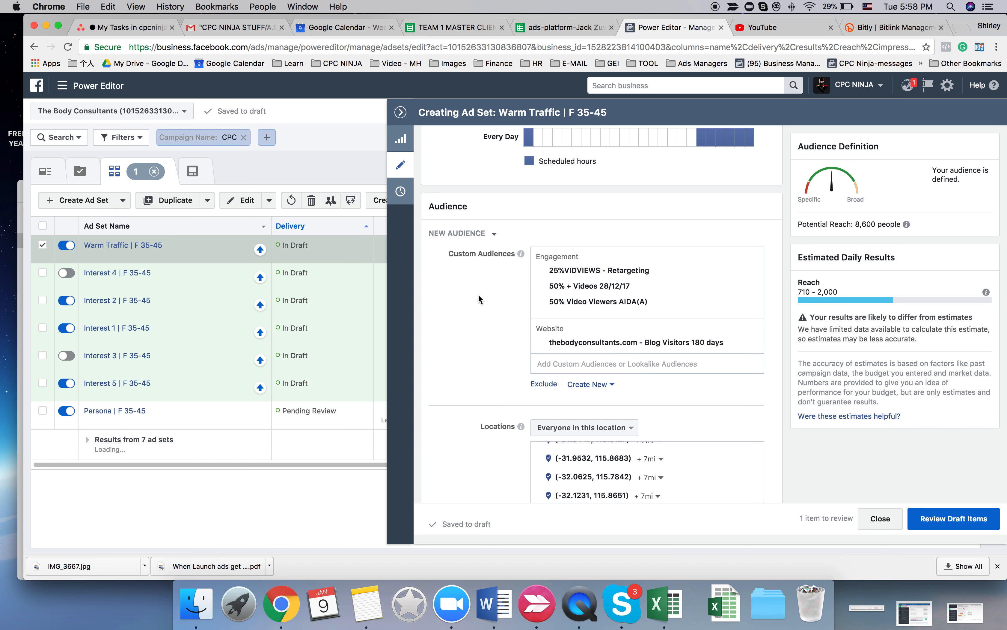
- Change the ad scheduling of Warm Traffic | F 35-45 to run ads all the time
{"action": "scroll", "coordinate": [479, 298], "scroll_direction": "up", "scroll_amount": 15}
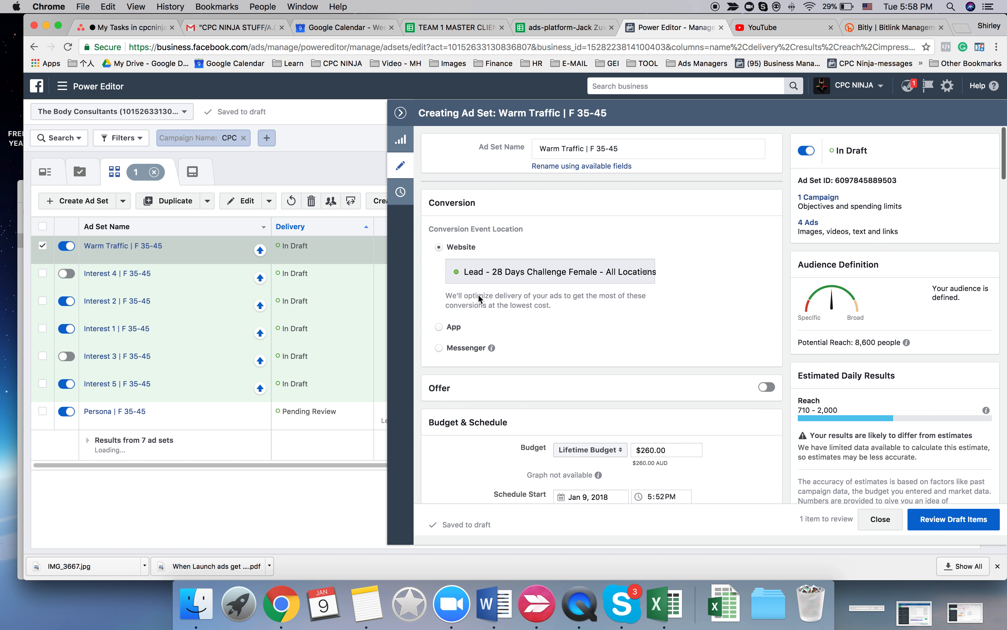
{"action": "scroll", "coordinate": [478, 298], "scroll_direction": "down", "scroll_amount": 15}
{"action": "scroll", "coordinate": [478, 296], "scroll_direction": "down", "scroll_amount": 5}
{"action": "scroll", "coordinate": [478, 296], "scroll_direction": "up", "scroll_amount": 10}
{"action": "scroll", "coordinate": [479, 293], "scroll_direction": "down", "scroll_amount": 3}
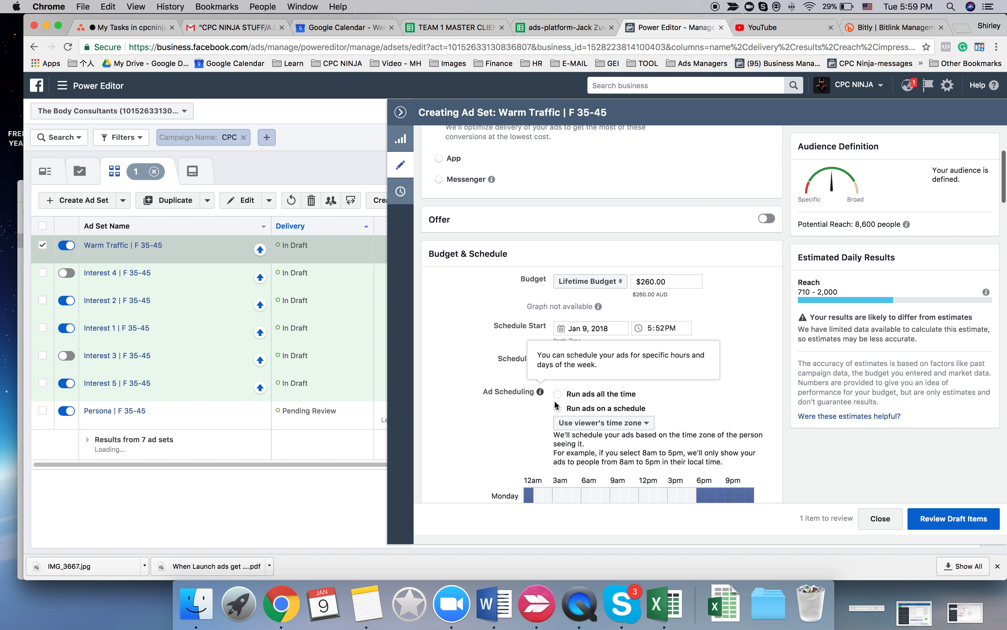
{"action": "left_click", "coordinate": [558, 394]}
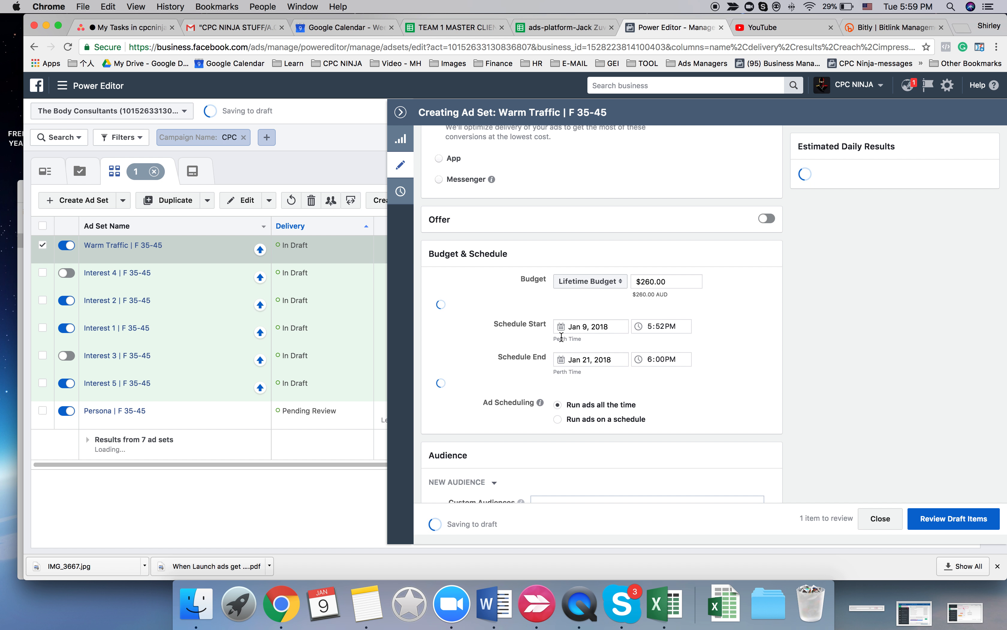
- Set the budget of Warm Traffic | F 35-45 to $350.00, keeping the Lifetime Budget type
{"action": "double_click", "coordinate": [647, 281]}
{"action": "left_click", "coordinate": [599, 281]}
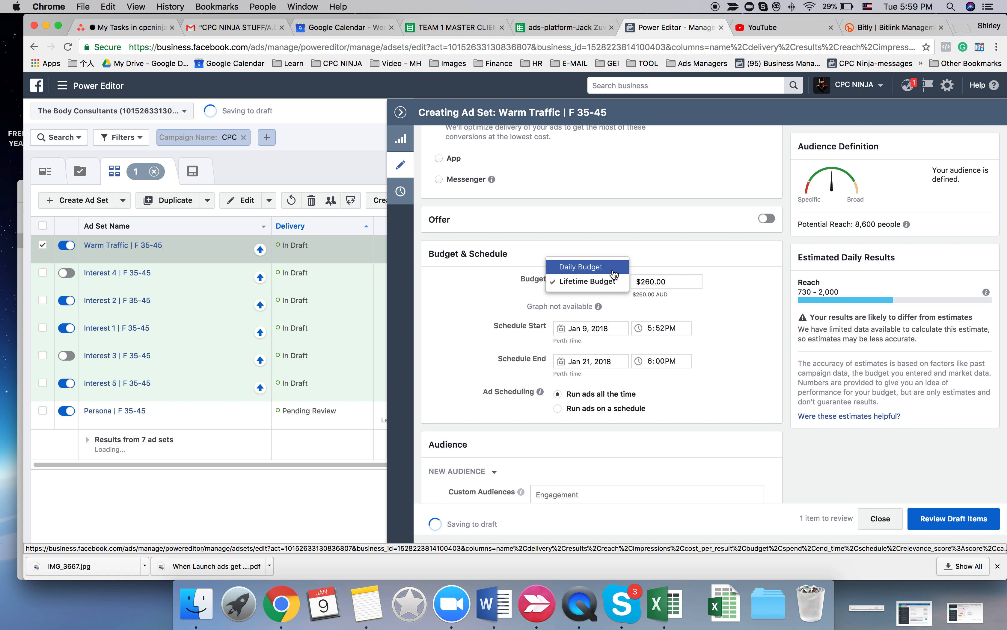
{"action": "left_click", "coordinate": [614, 268]}
{"action": "left_click", "coordinate": [611, 281]}
{"action": "left_click", "coordinate": [606, 295]}
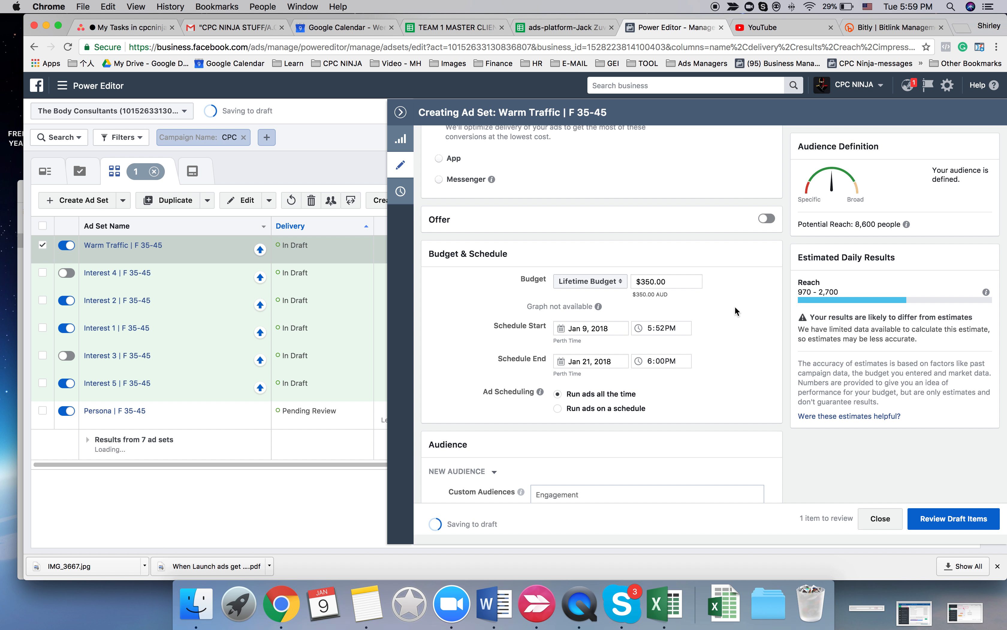
- Set the lifetime budget of Warm Traffic | F 35-45 to $120.00
{"action": "double_click", "coordinate": [650, 281]}
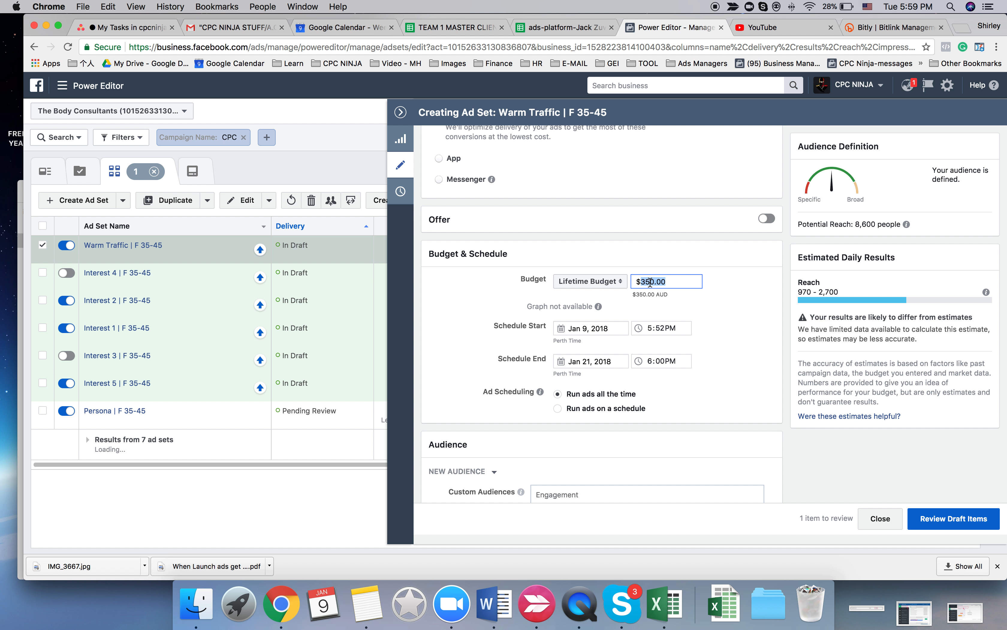
{"action": "type", "text": "1"}
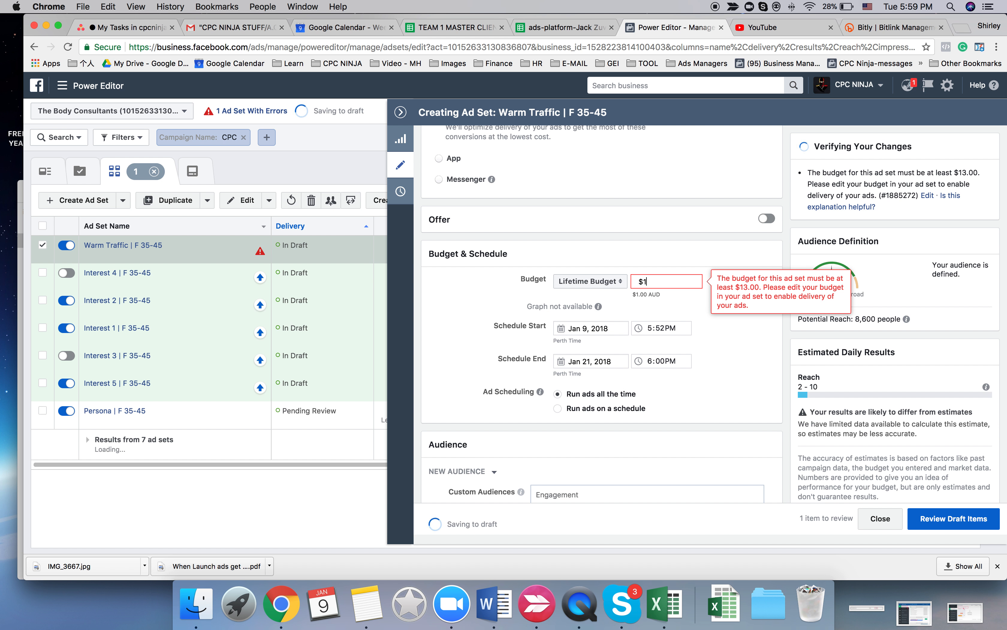
{"action": "type", "text": "2"}
{"action": "type", "text": "0"}
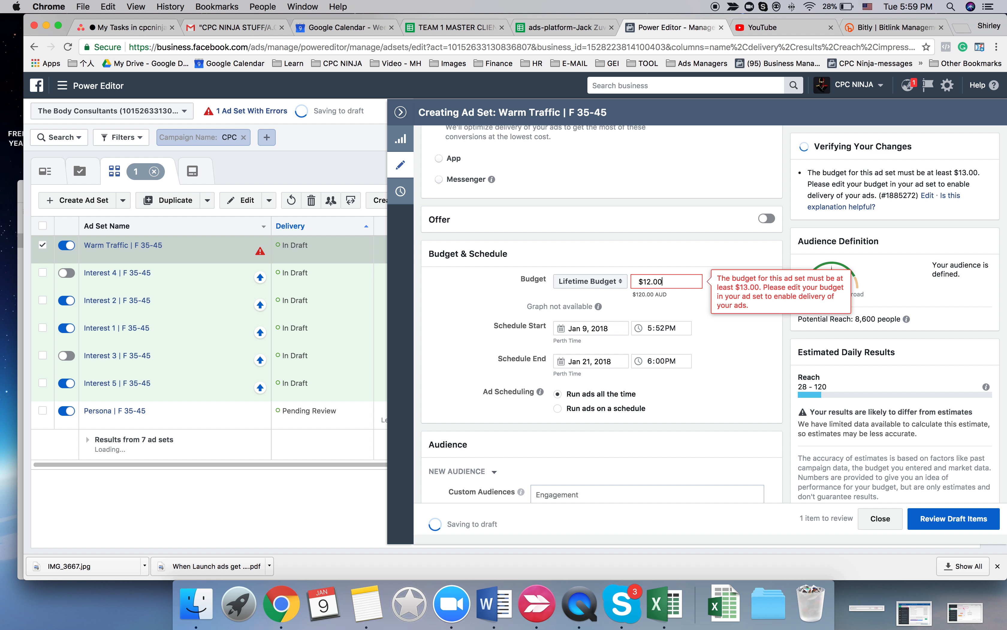
{"action": "left_click", "coordinate": [715, 369]}
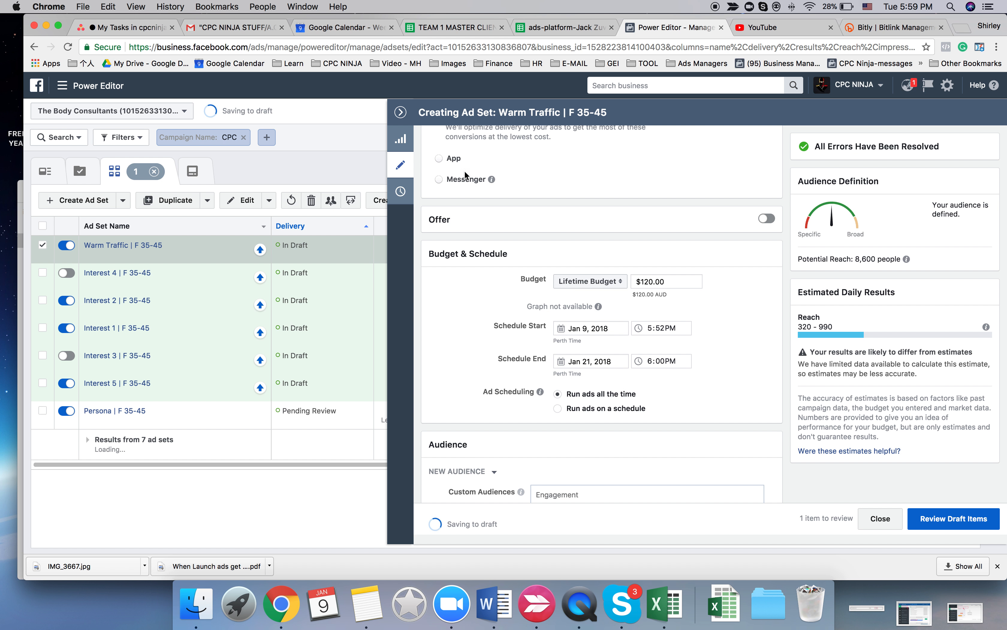
- Duplicate Warm Traffic | F 35-45 once into the original campaign and rename the copy LAL | F 35-45
{"action": "left_click", "coordinate": [401, 113]}
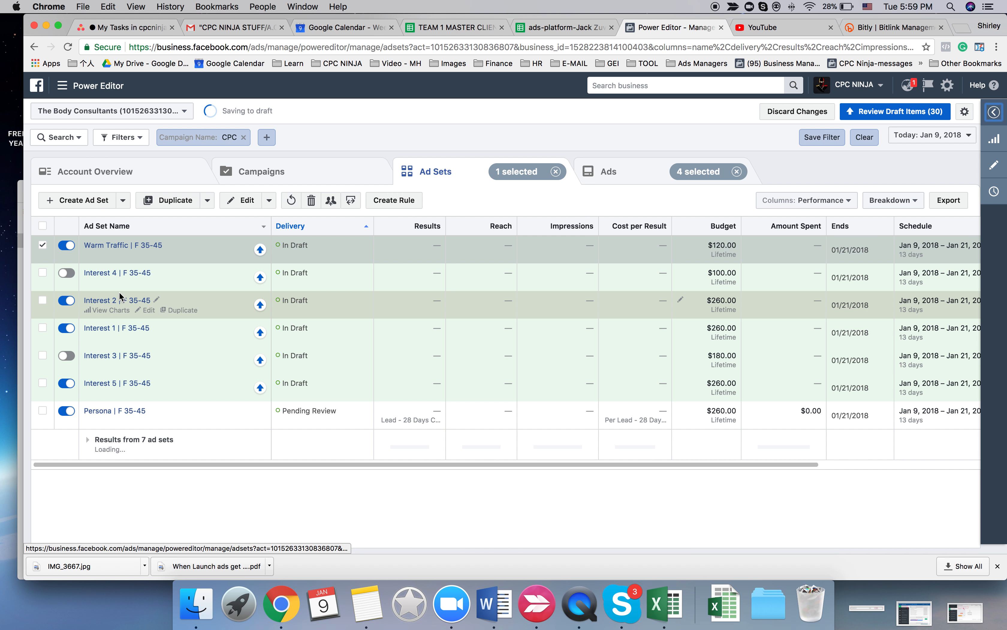
{"action": "left_click", "coordinate": [171, 200]}
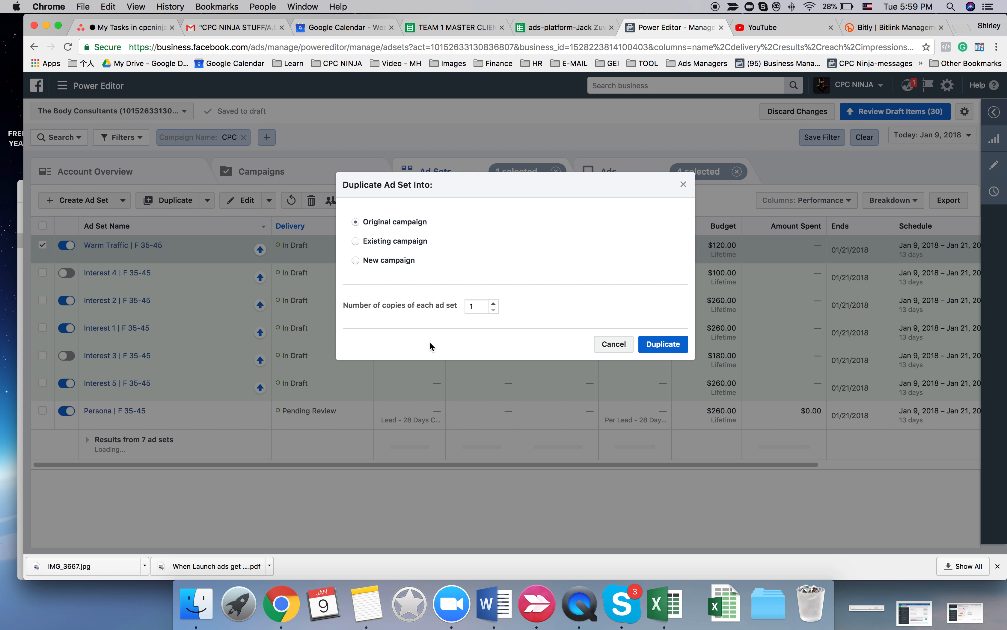
{"action": "left_click", "coordinate": [671, 339]}
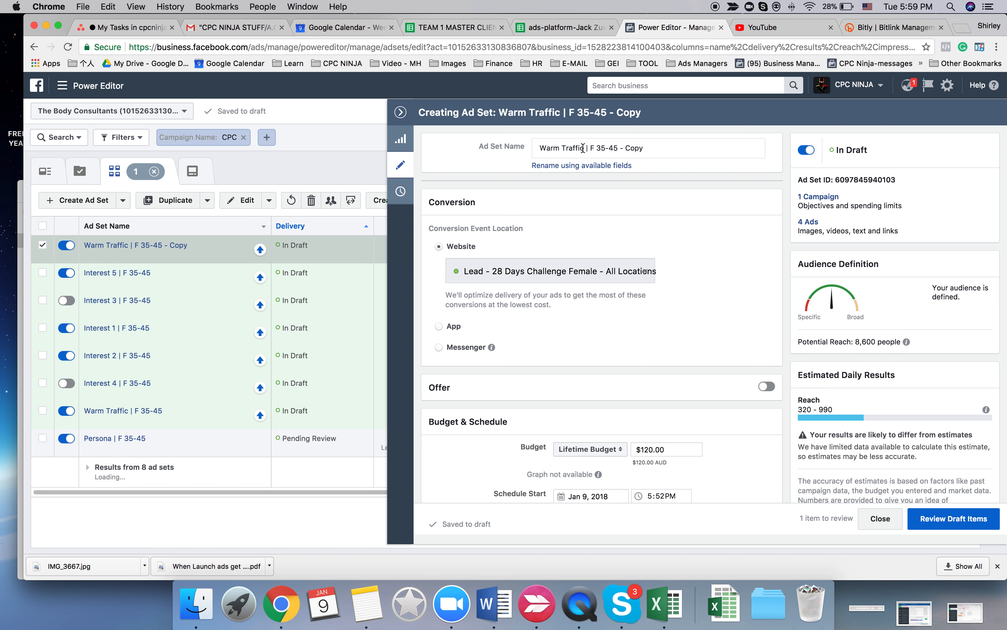
{"action": "left_click_drag", "start_coordinate": [584, 148], "coordinate": [517, 145]}
{"action": "type", "text": "LA"}
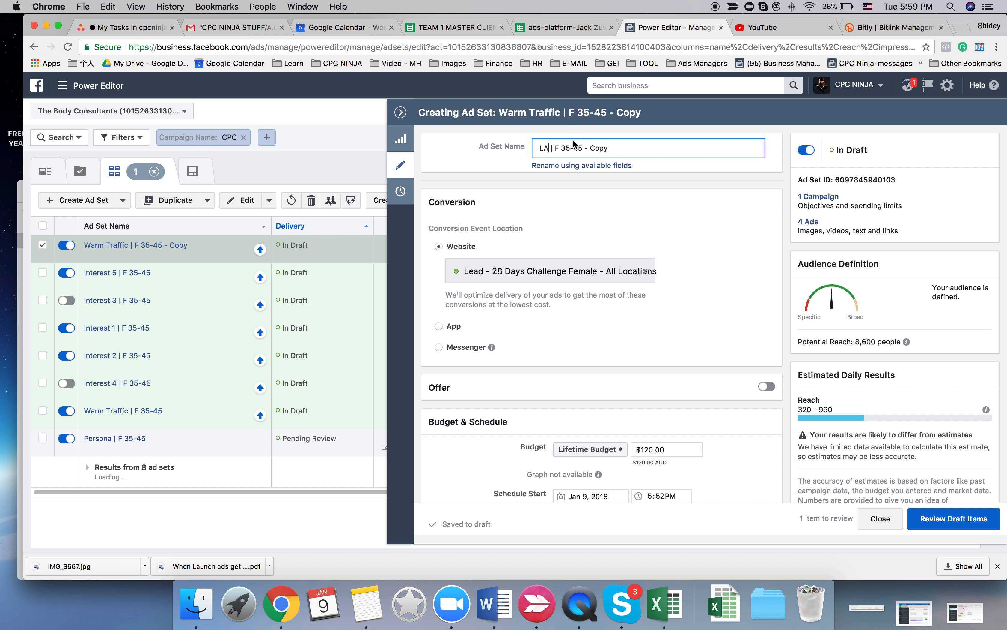
{"action": "type", "text": "L"}
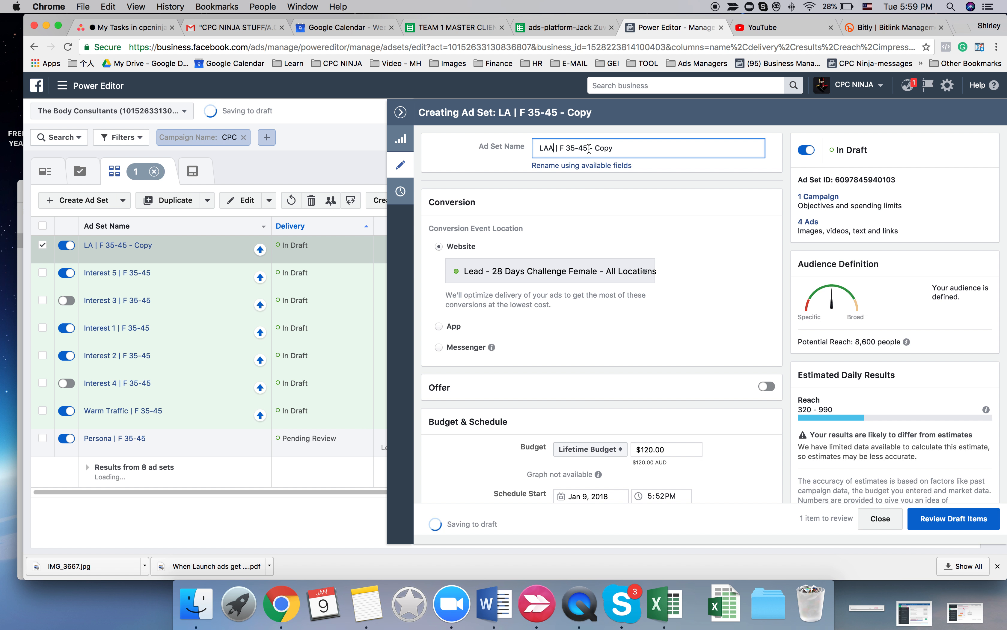
{"action": "left_click_drag", "start_coordinate": [585, 148], "coordinate": [618, 148]}
{"action": "key", "text": "BackSpace"}
{"action": "left_click", "coordinate": [722, 358]}
- Remove all video engagement and website custom audiences from LAL | F 35-45
{"action": "scroll", "coordinate": [721, 357], "scroll_direction": "down", "scroll_amount": 10}
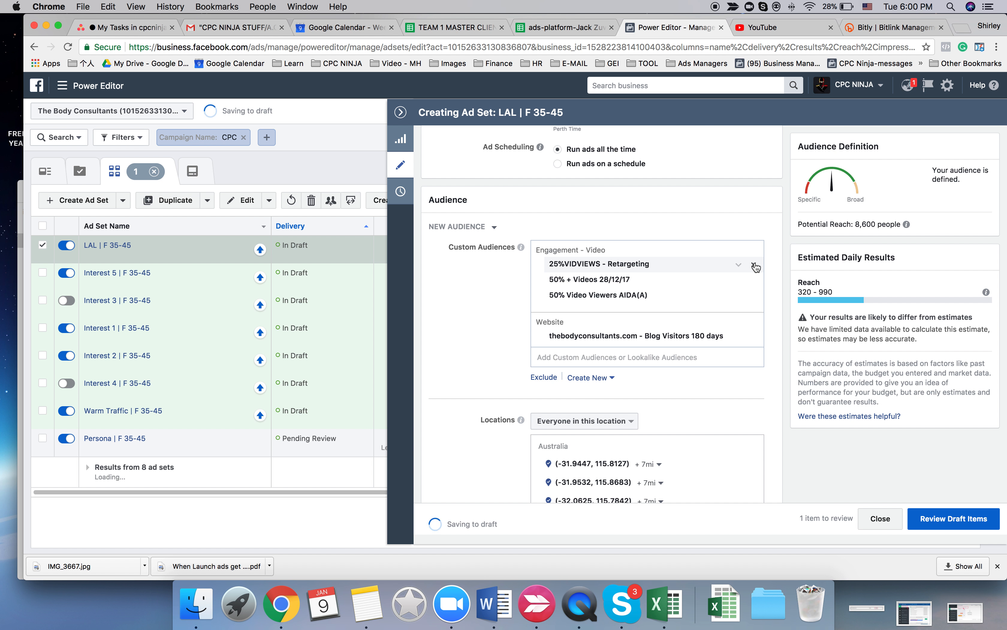
{"action": "left_click", "coordinate": [754, 266]}
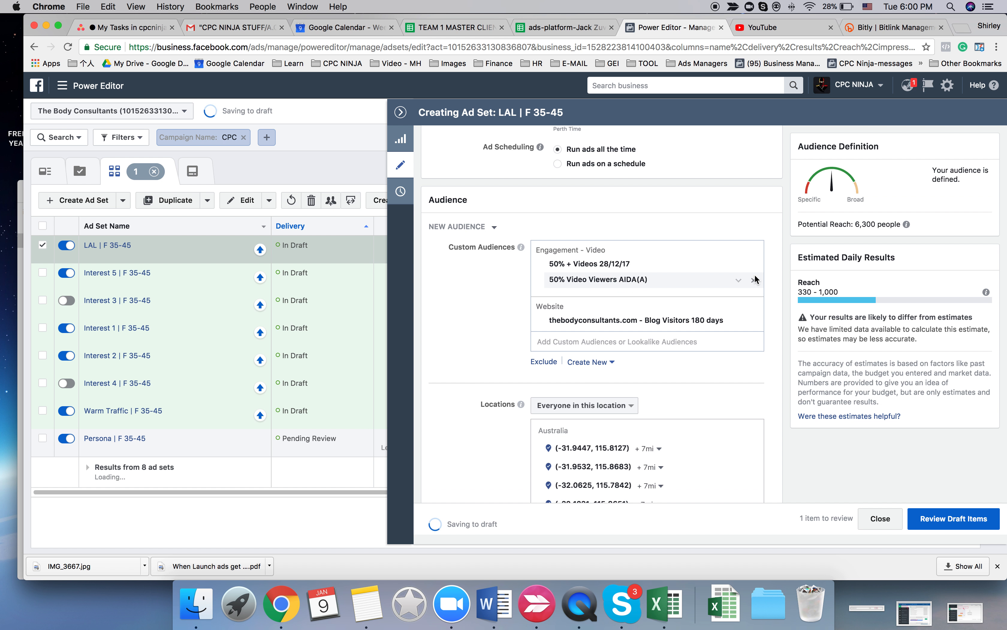
{"action": "left_click", "coordinate": [755, 278]}
{"action": "left_click", "coordinate": [755, 277]}
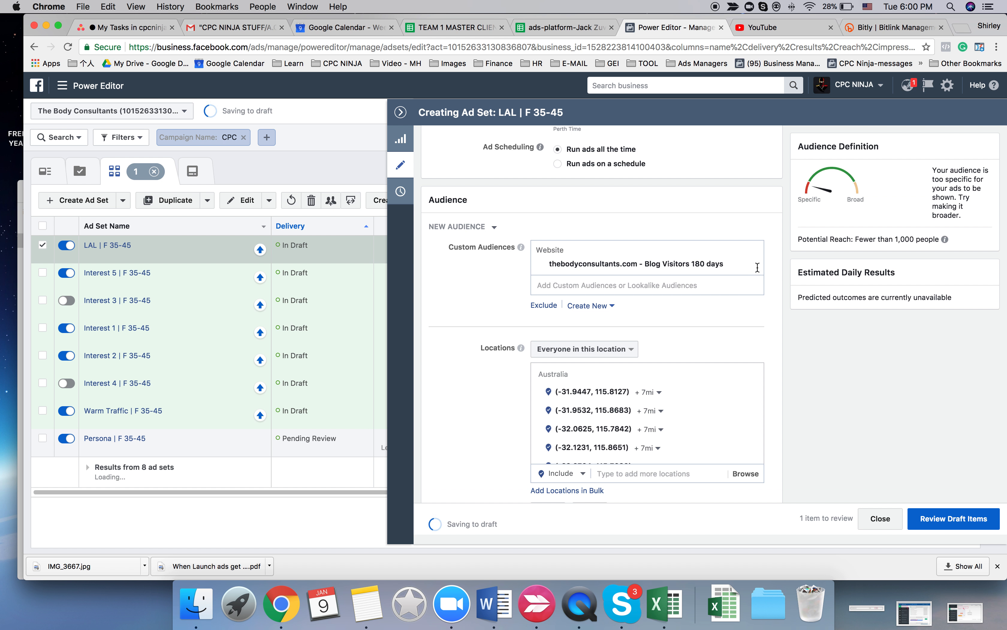
{"action": "left_click", "coordinate": [754, 266]}
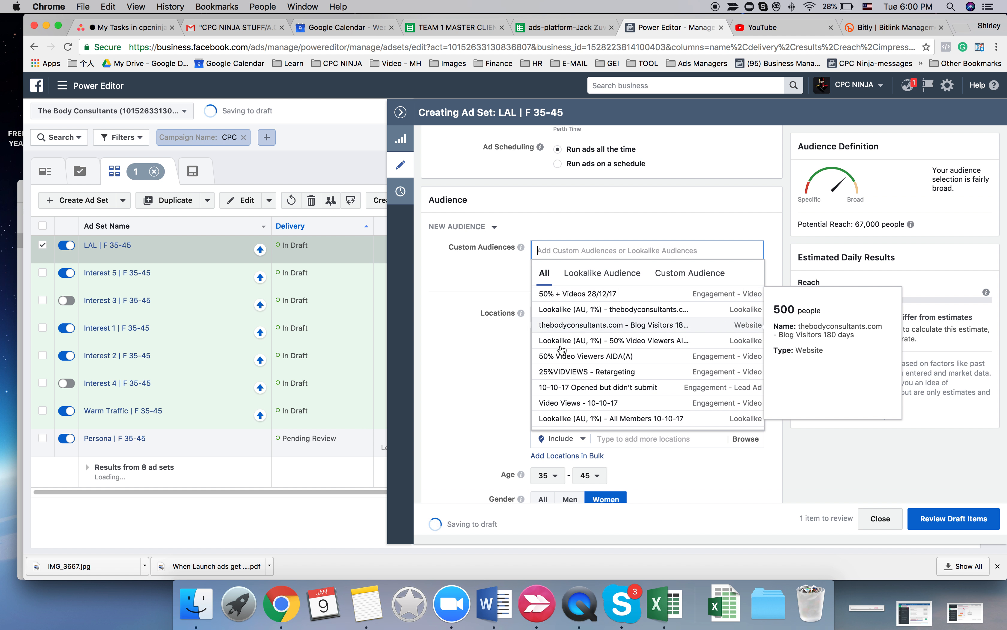
- Add the Lookalike (AU, 1%) audiences for Blog Visitors 180 days, 50% Video Viewers AIDA(A) and All Members 10-10-17 to LAL | F 35-45
{"action": "left_click", "coordinate": [573, 314]}
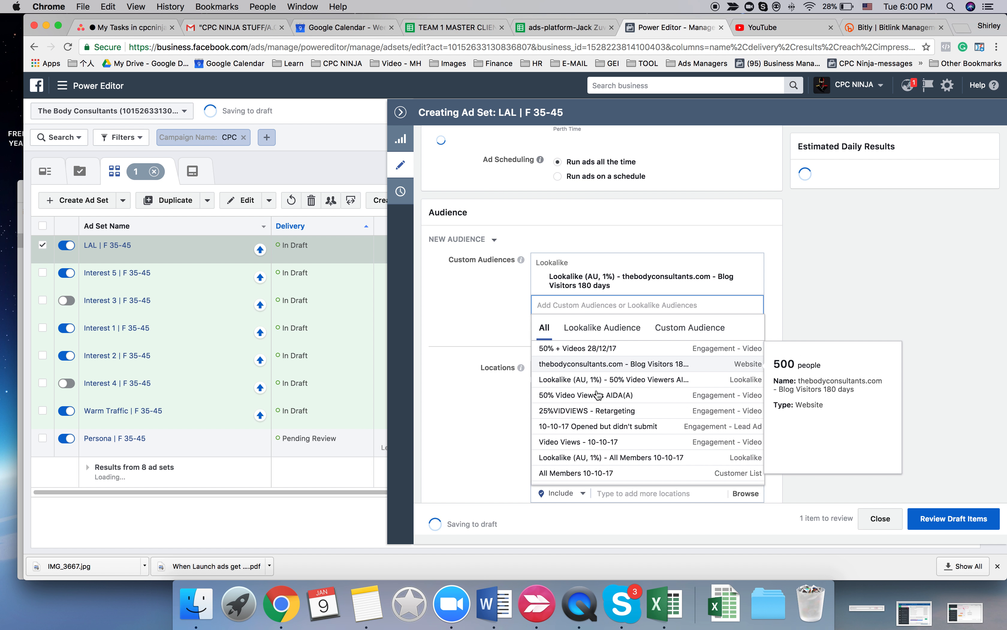
{"action": "left_click", "coordinate": [599, 367]}
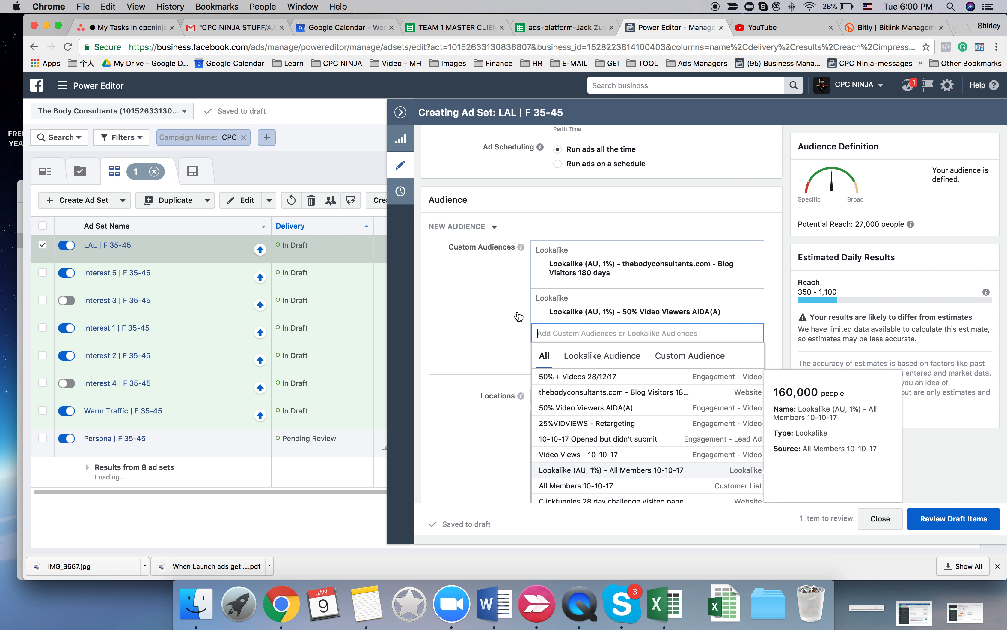
{"action": "left_click", "coordinate": [516, 316]}
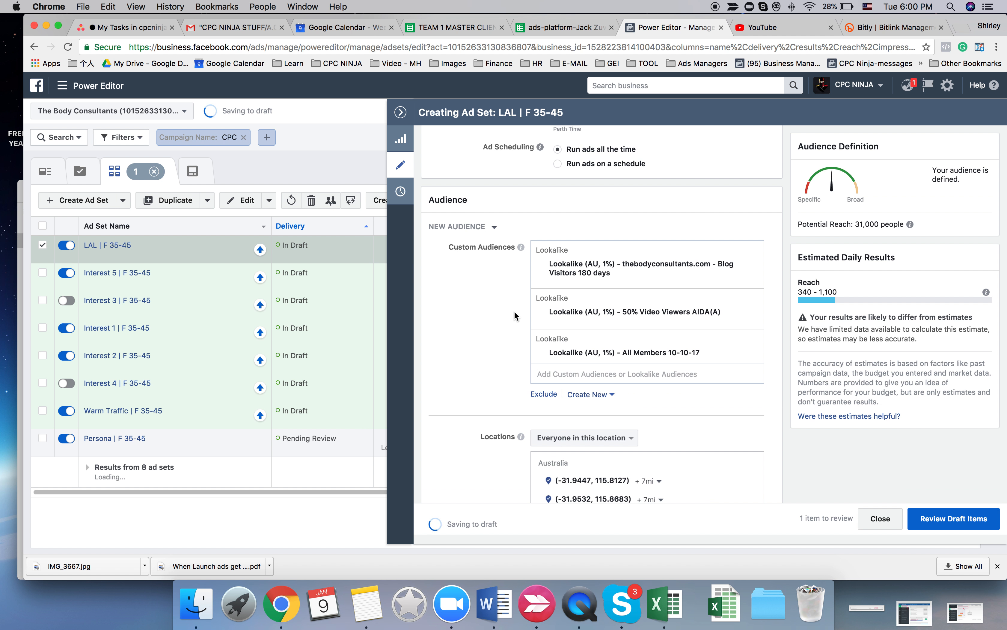
- Set the lifetime budget of LAL | F 35-45 to $260.00
{"action": "scroll", "coordinate": [514, 316], "scroll_direction": "down", "scroll_amount": 3}
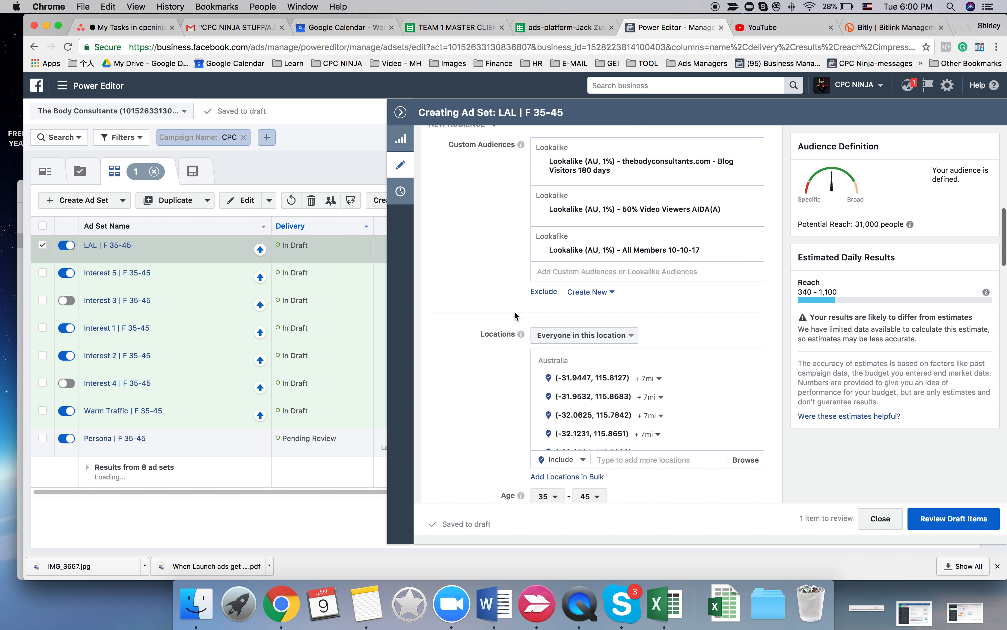
{"action": "scroll", "coordinate": [514, 316], "scroll_direction": "up", "scroll_amount": 4}
{"action": "scroll", "coordinate": [514, 312], "scroll_direction": "up", "scroll_amount": 8}
{"action": "scroll", "coordinate": [514, 311], "scroll_direction": "down", "scroll_amount": 3}
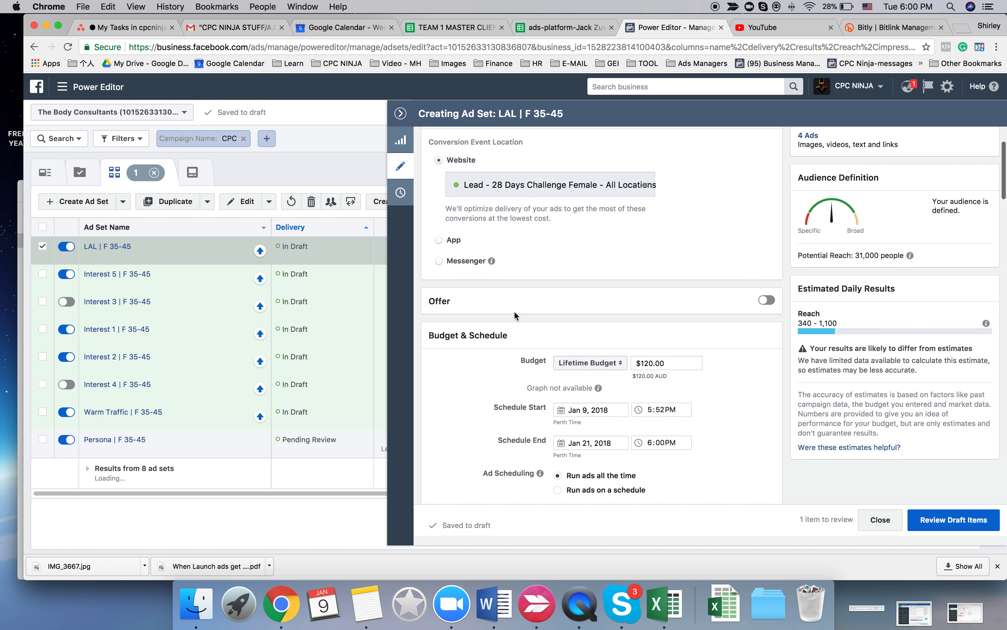
{"action": "left_click_drag", "start_coordinate": [654, 316], "coordinate": [642, 316]}
{"action": "type", "text": "260"}
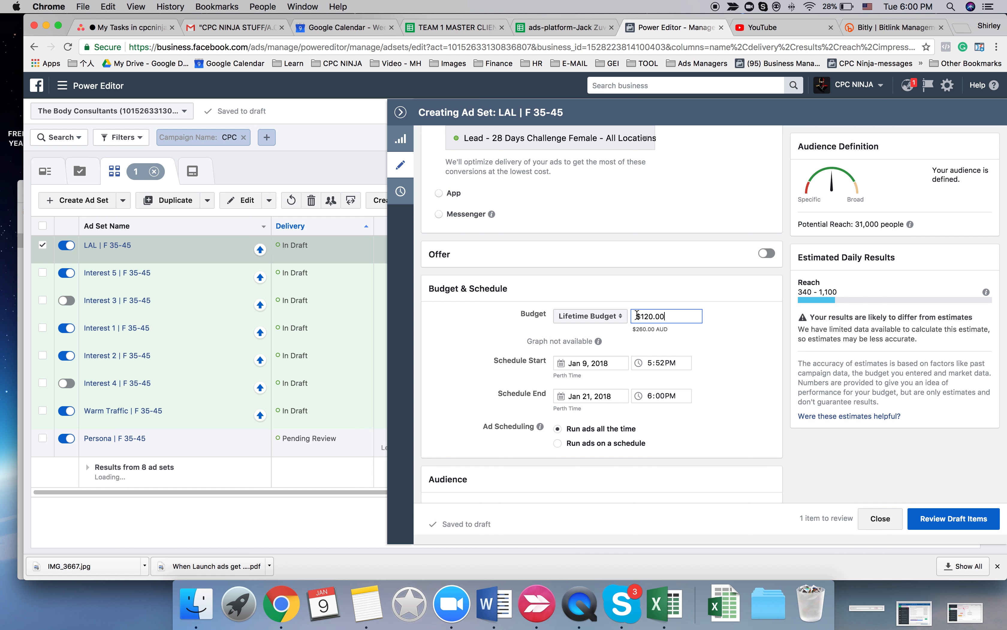
- Collapse the ad set editor and switch off Warm Traffic | F 35-45, leaving no ad set selected
{"action": "left_click", "coordinate": [400, 112]}
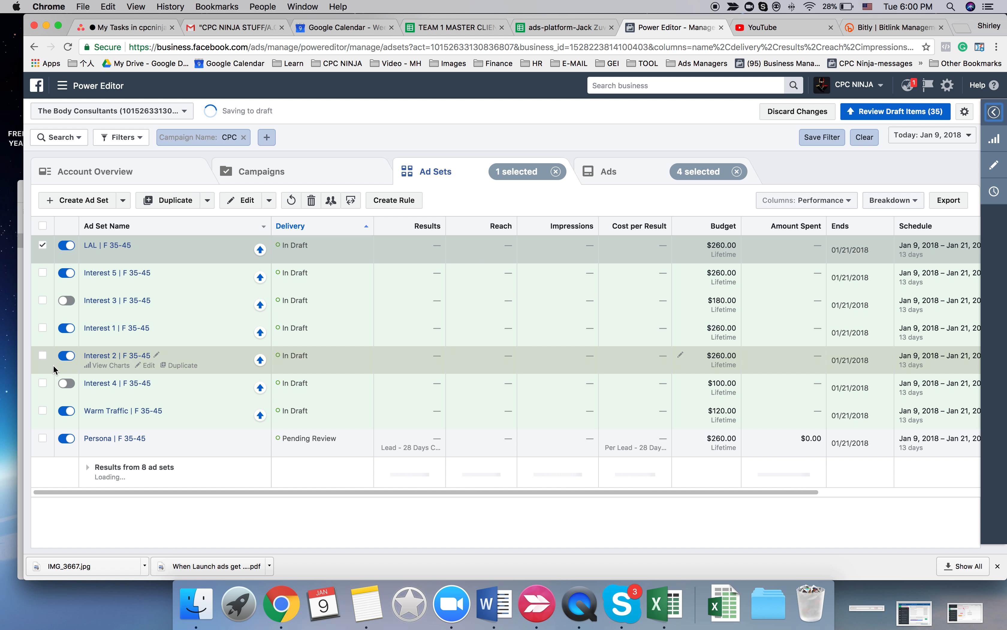
{"action": "left_click", "coordinate": [66, 411]}
{"action": "left_click", "coordinate": [43, 410]}
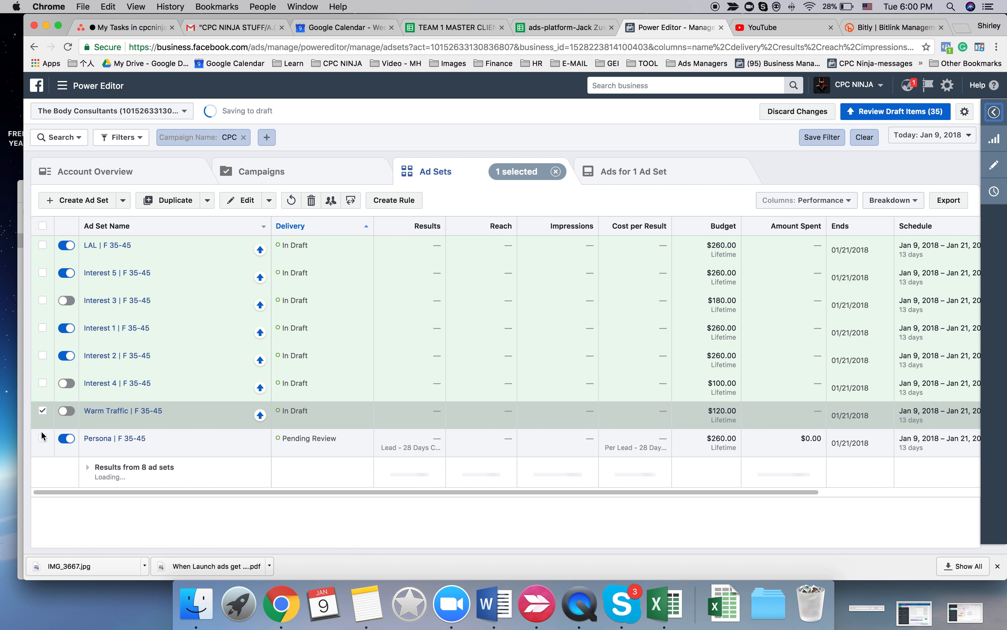
{"action": "left_click", "coordinate": [42, 410]}
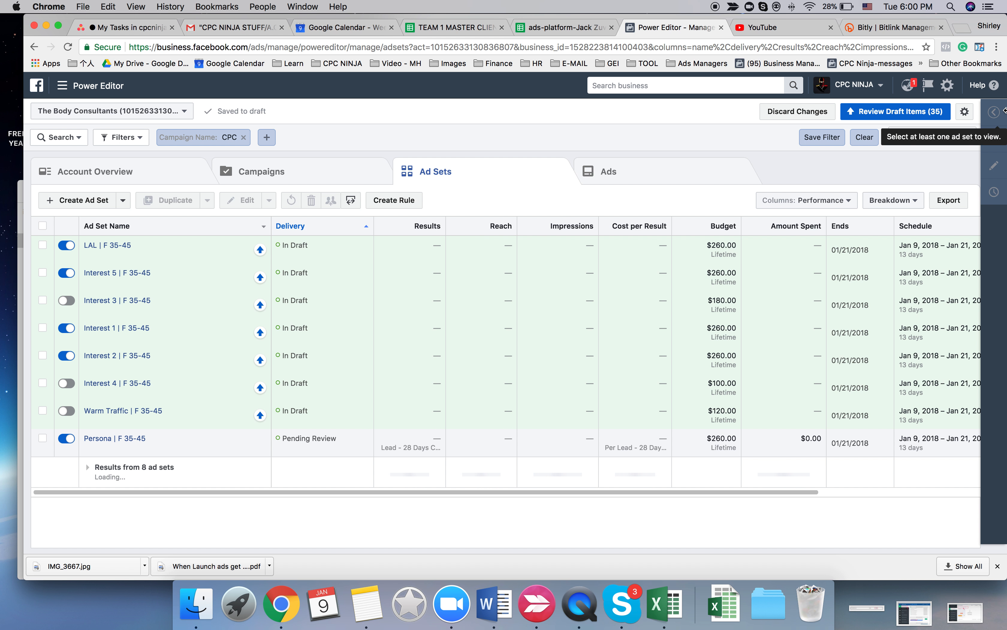
- Review the draft items and confirm publishing of all new ad sets and their ads
{"action": "left_click", "coordinate": [921, 118]}
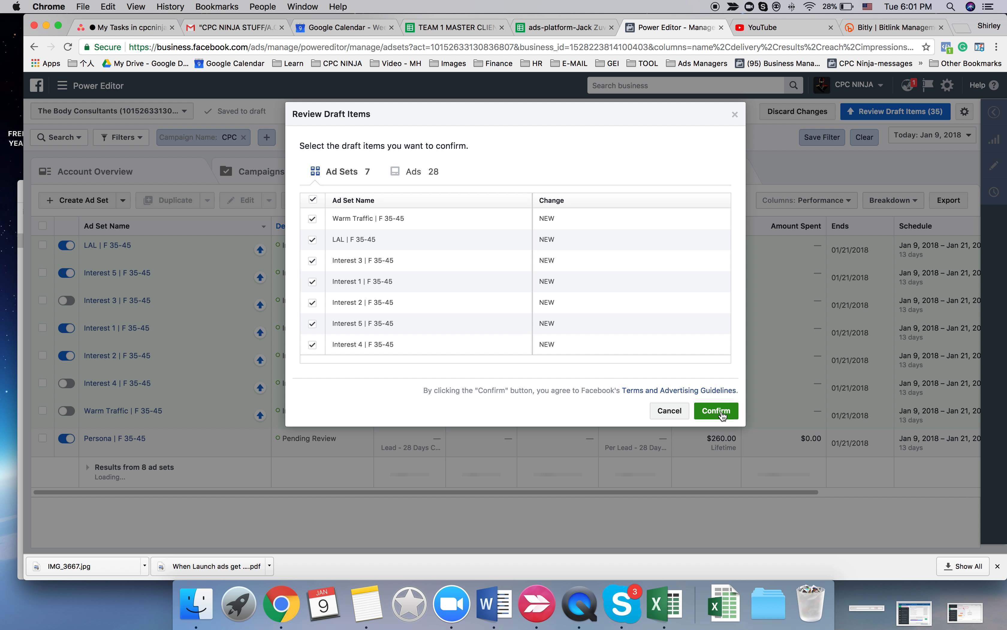
{"action": "left_click", "coordinate": [716, 411]}
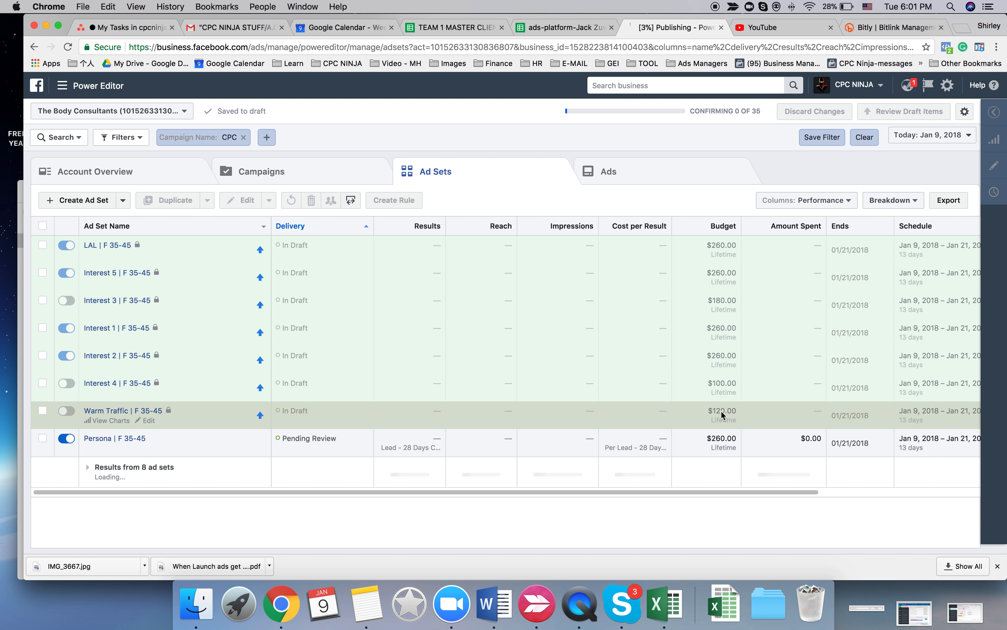